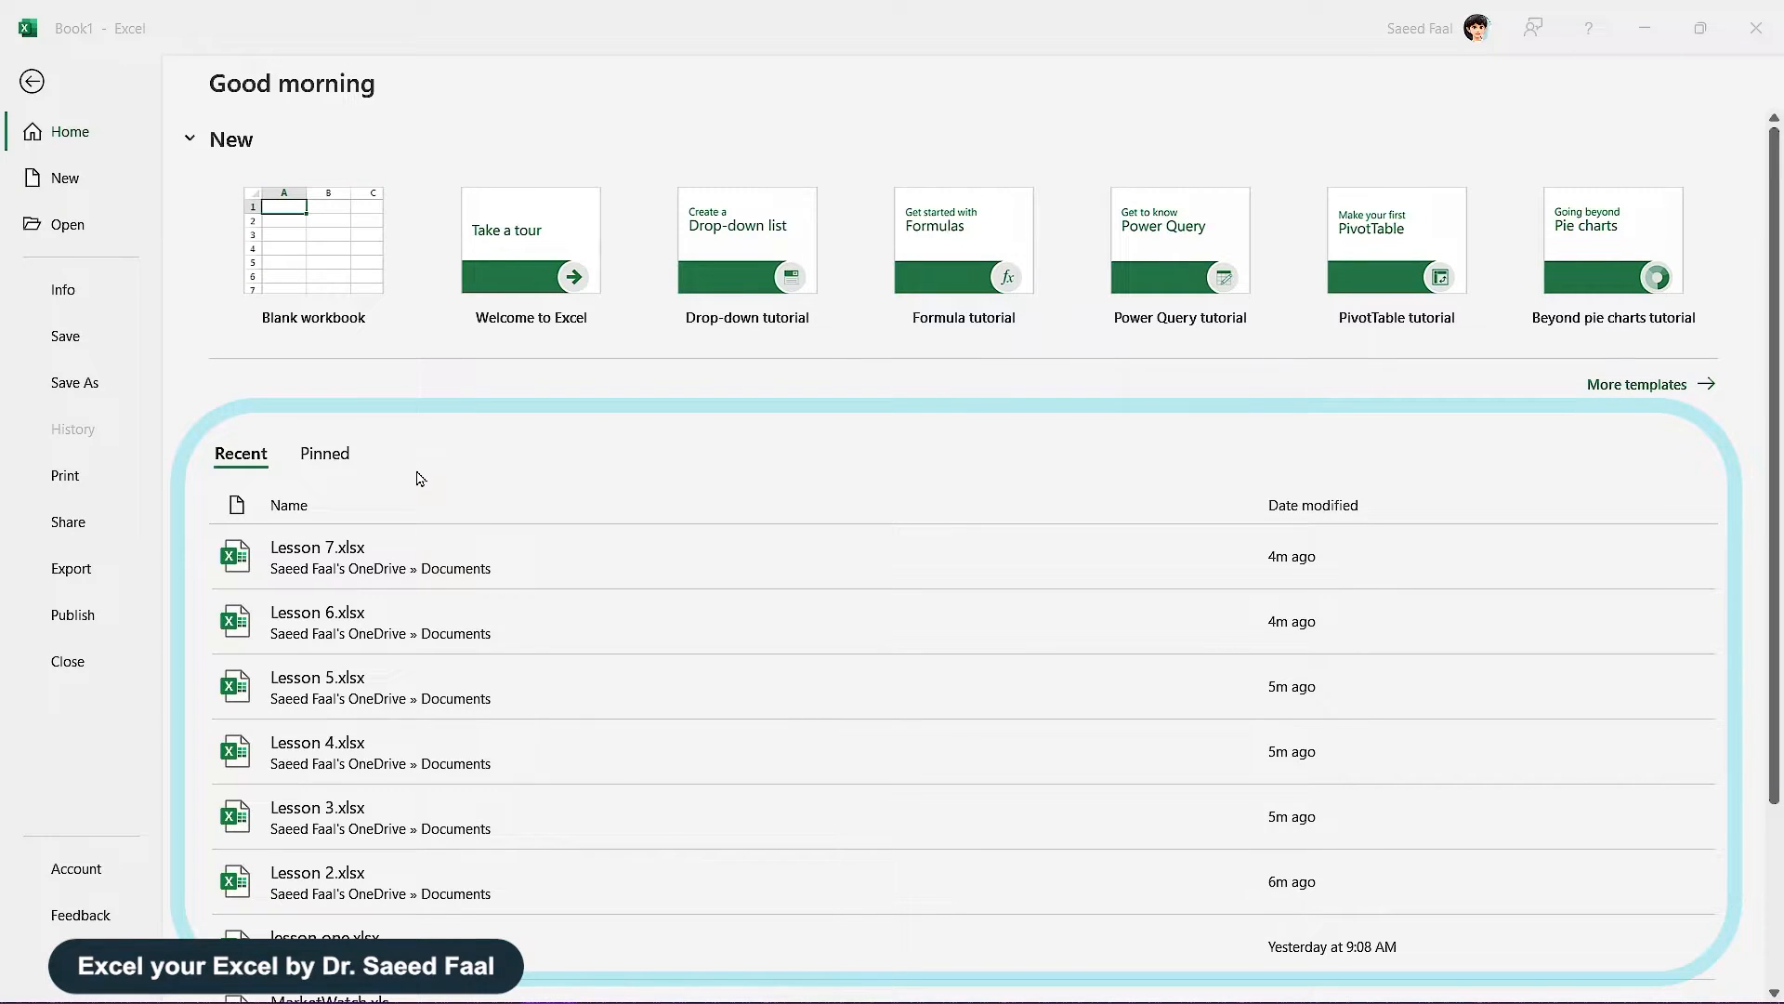
Create a new blank workbook, Book2, from the Excel start screen.
left_click(316, 271)
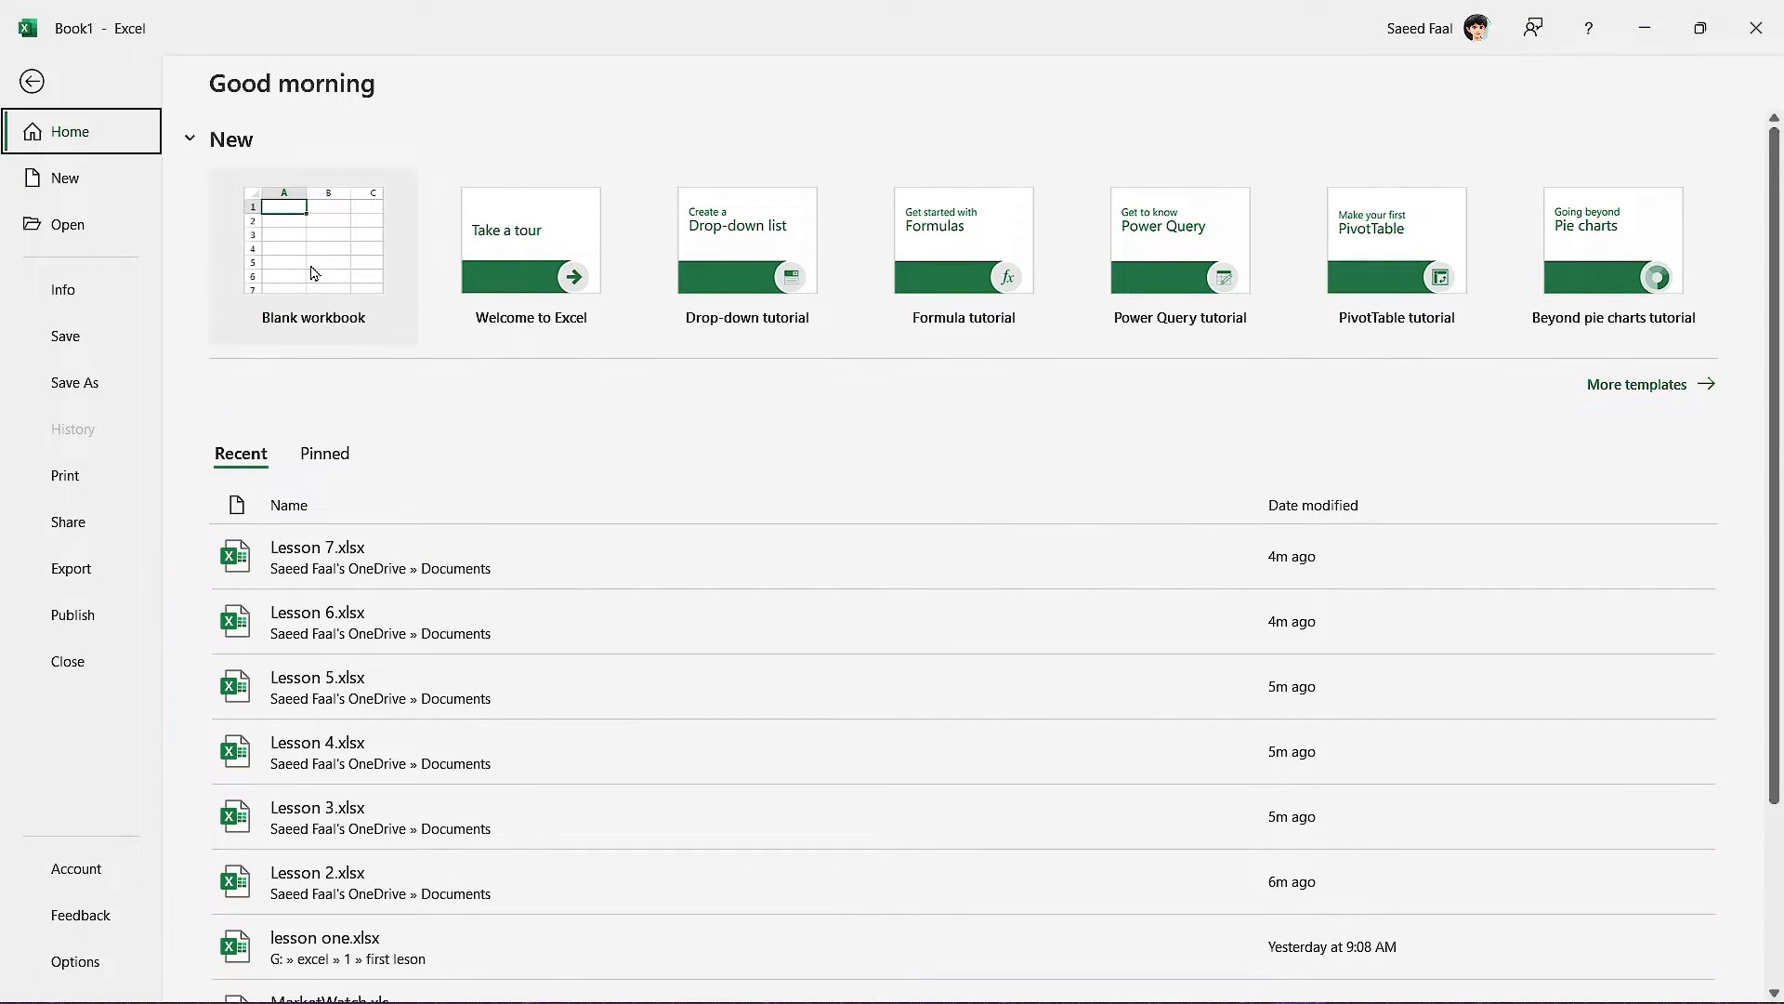
left_click(312, 271)
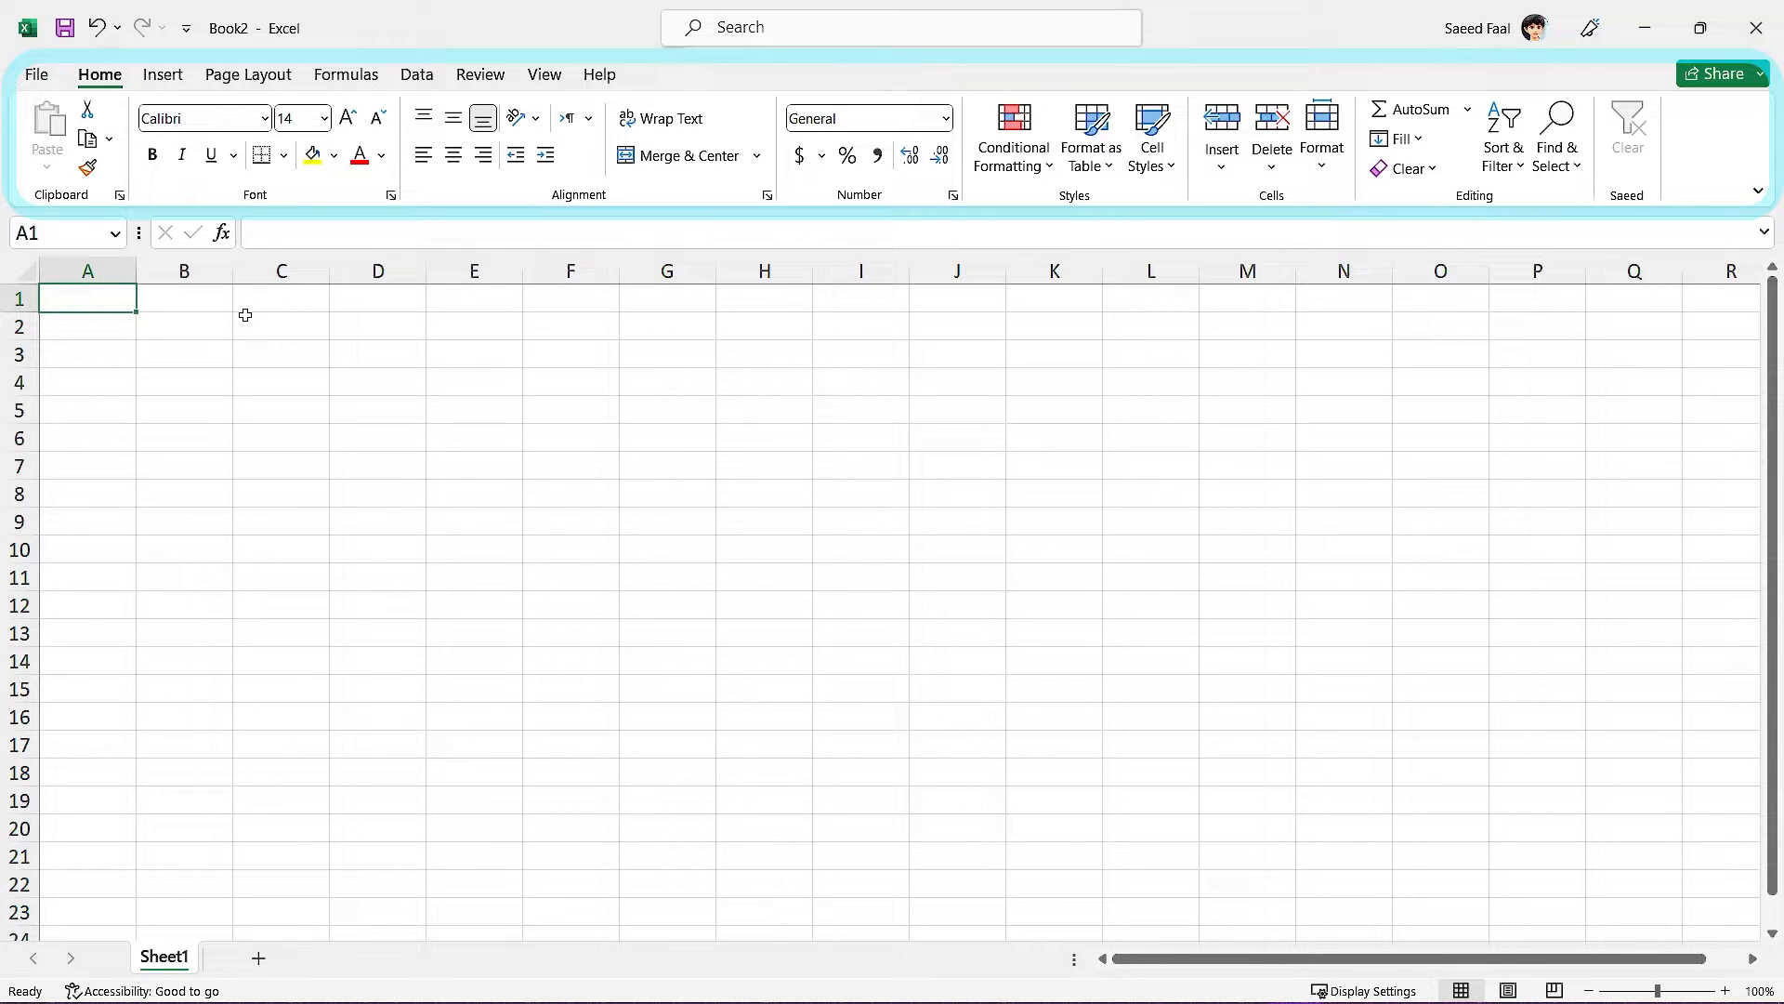
left_click(337, 79)
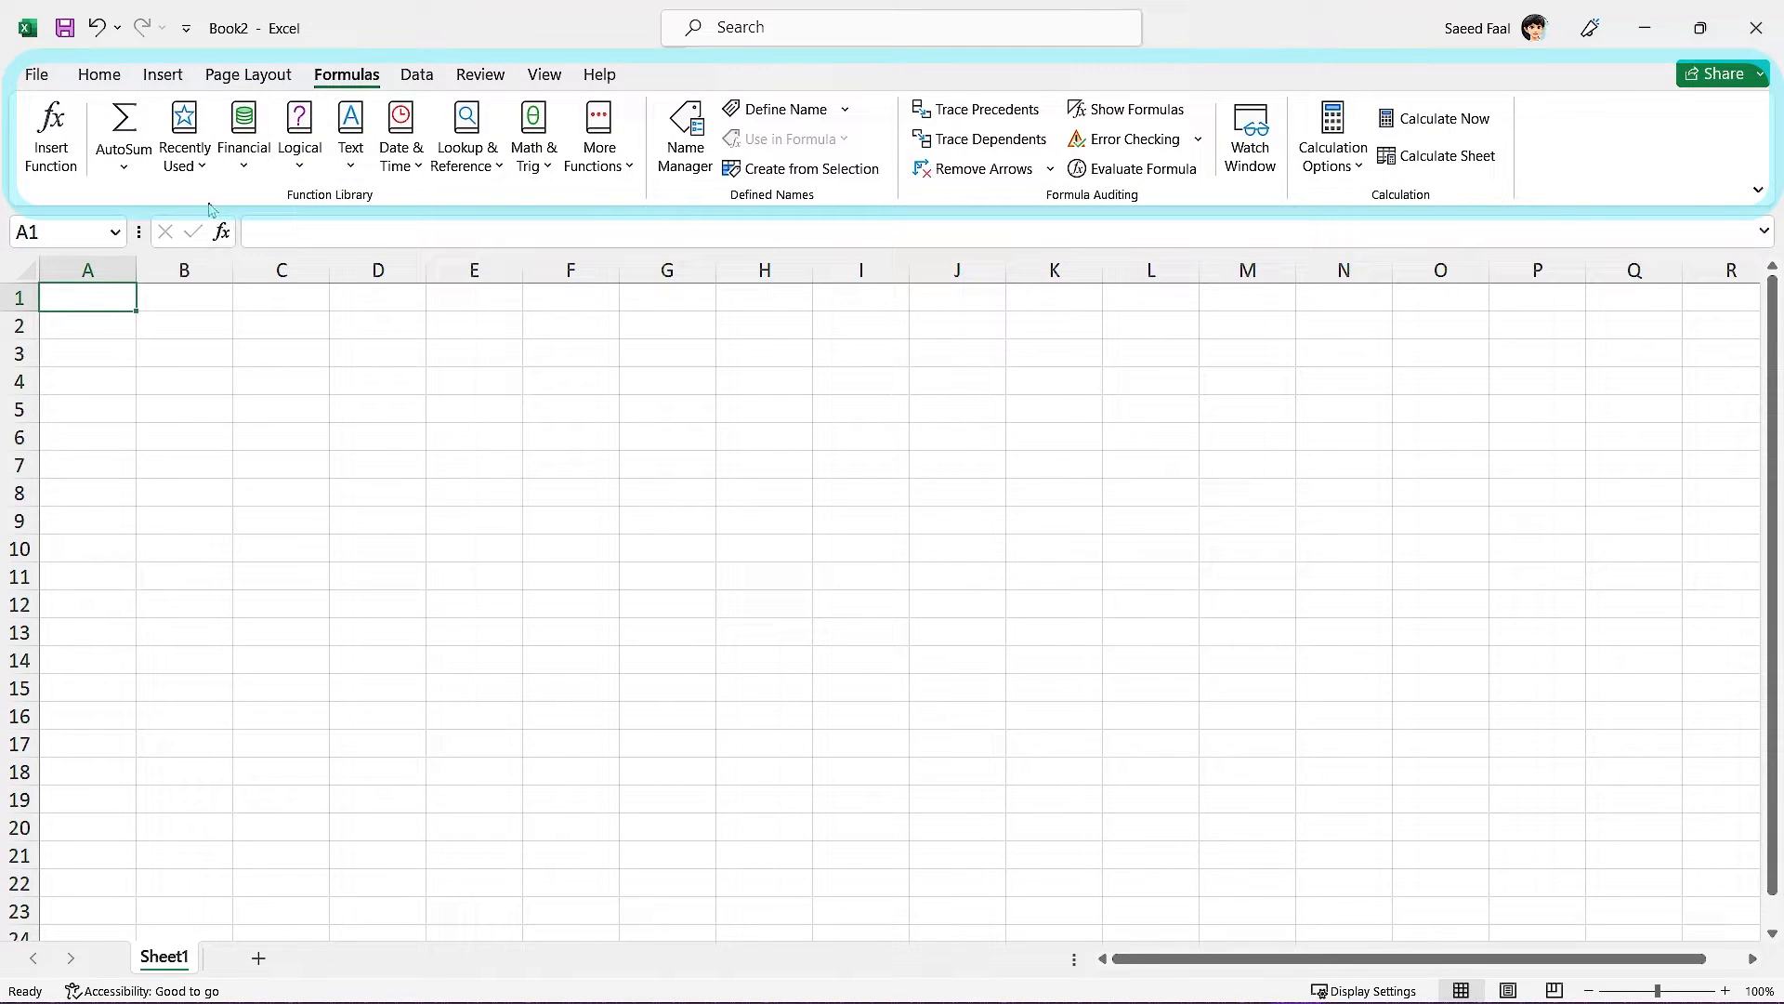
left_click(164, 75)
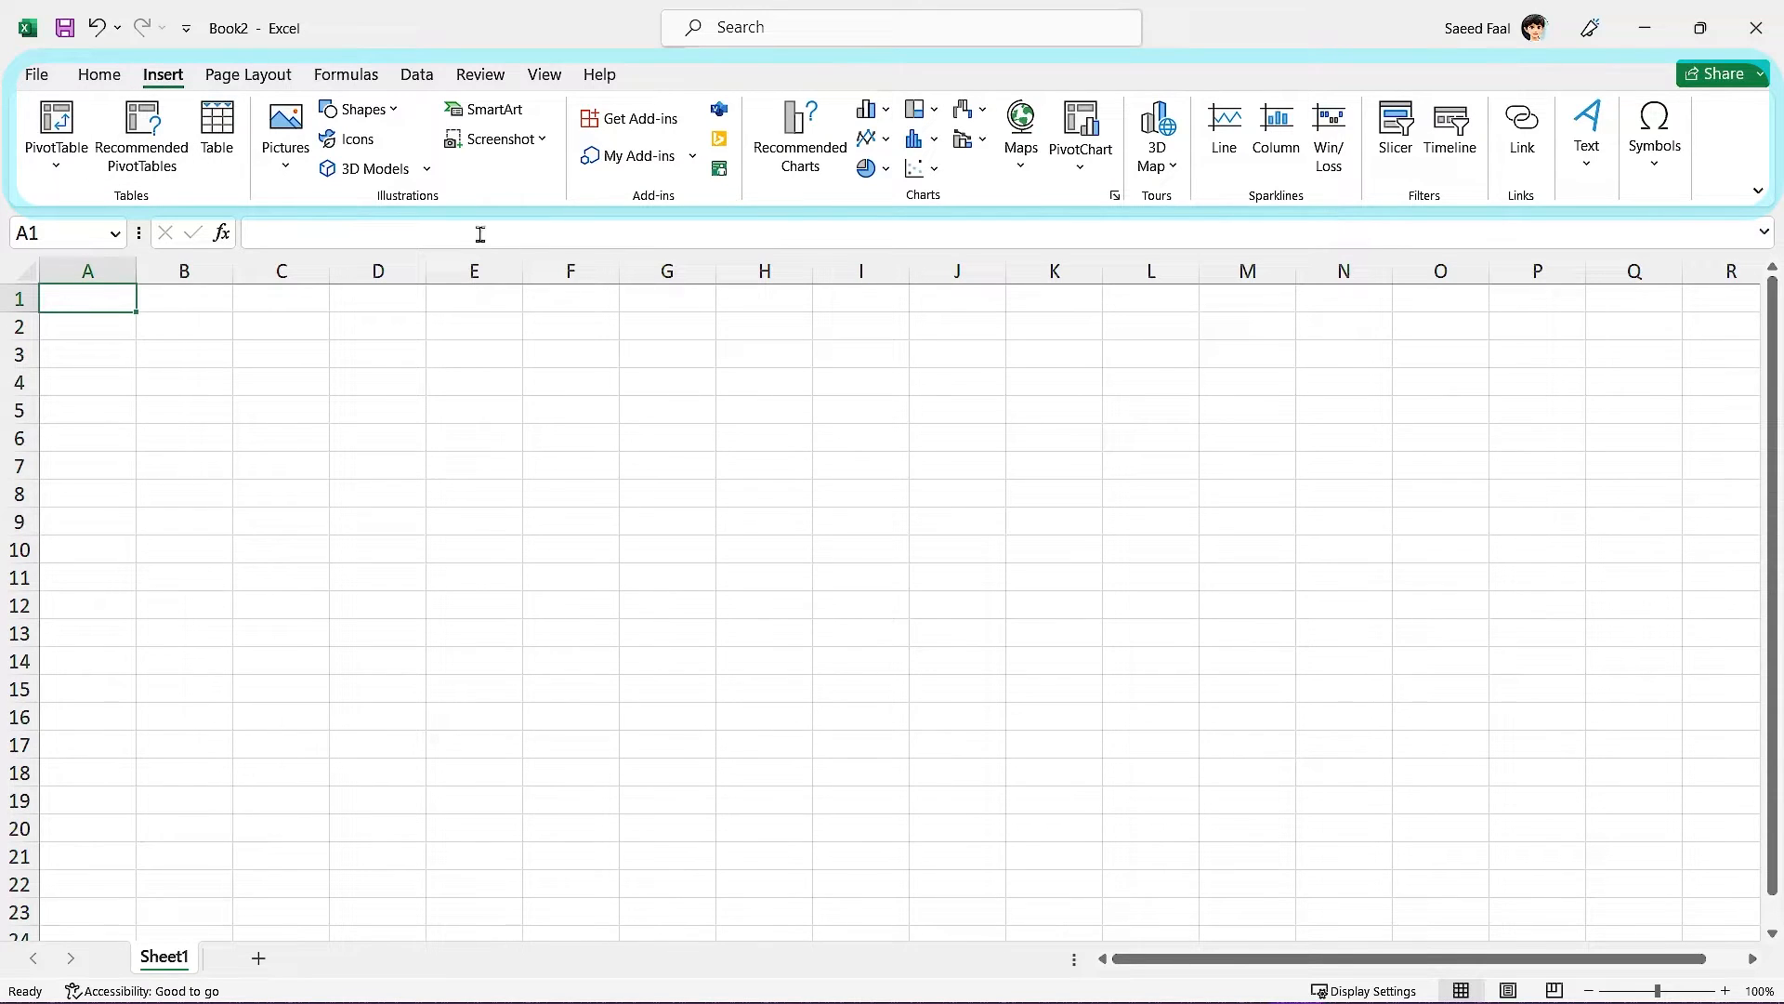
left_click(102, 80)
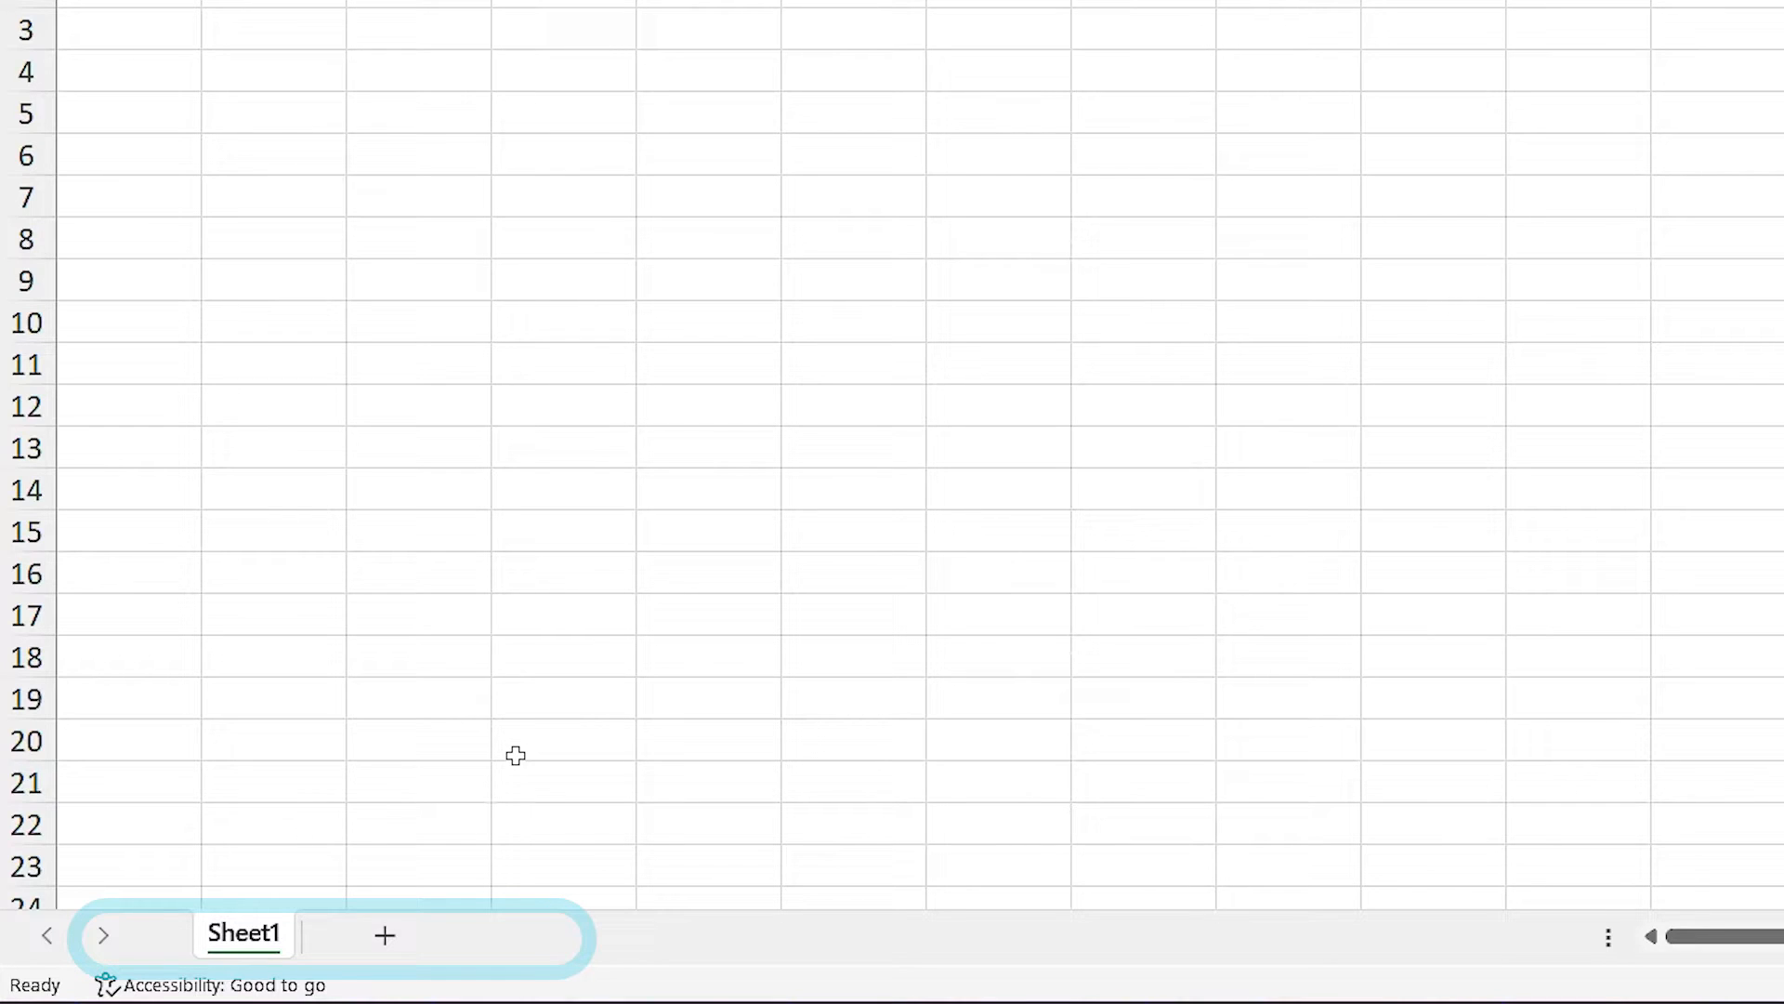
Add Sheet2 to the workbook and zoom the sheet in with the status-bar zoom button.
left_click(385, 935)
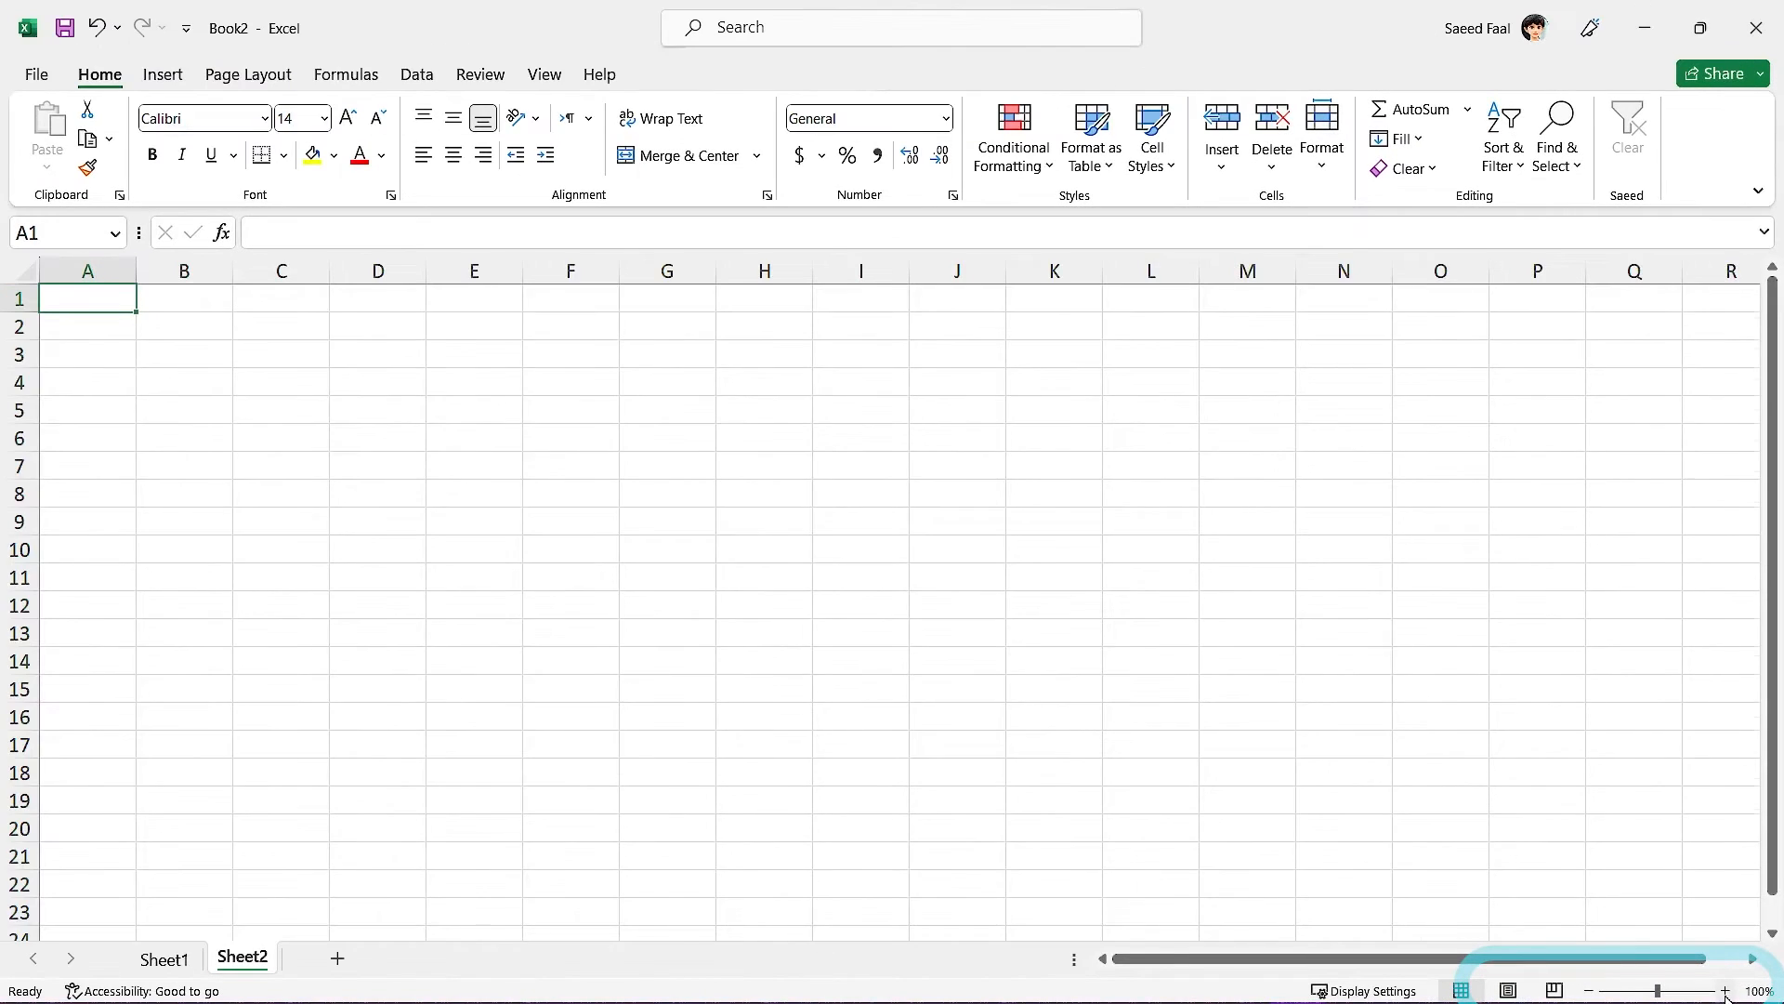
left_click(1726, 990)
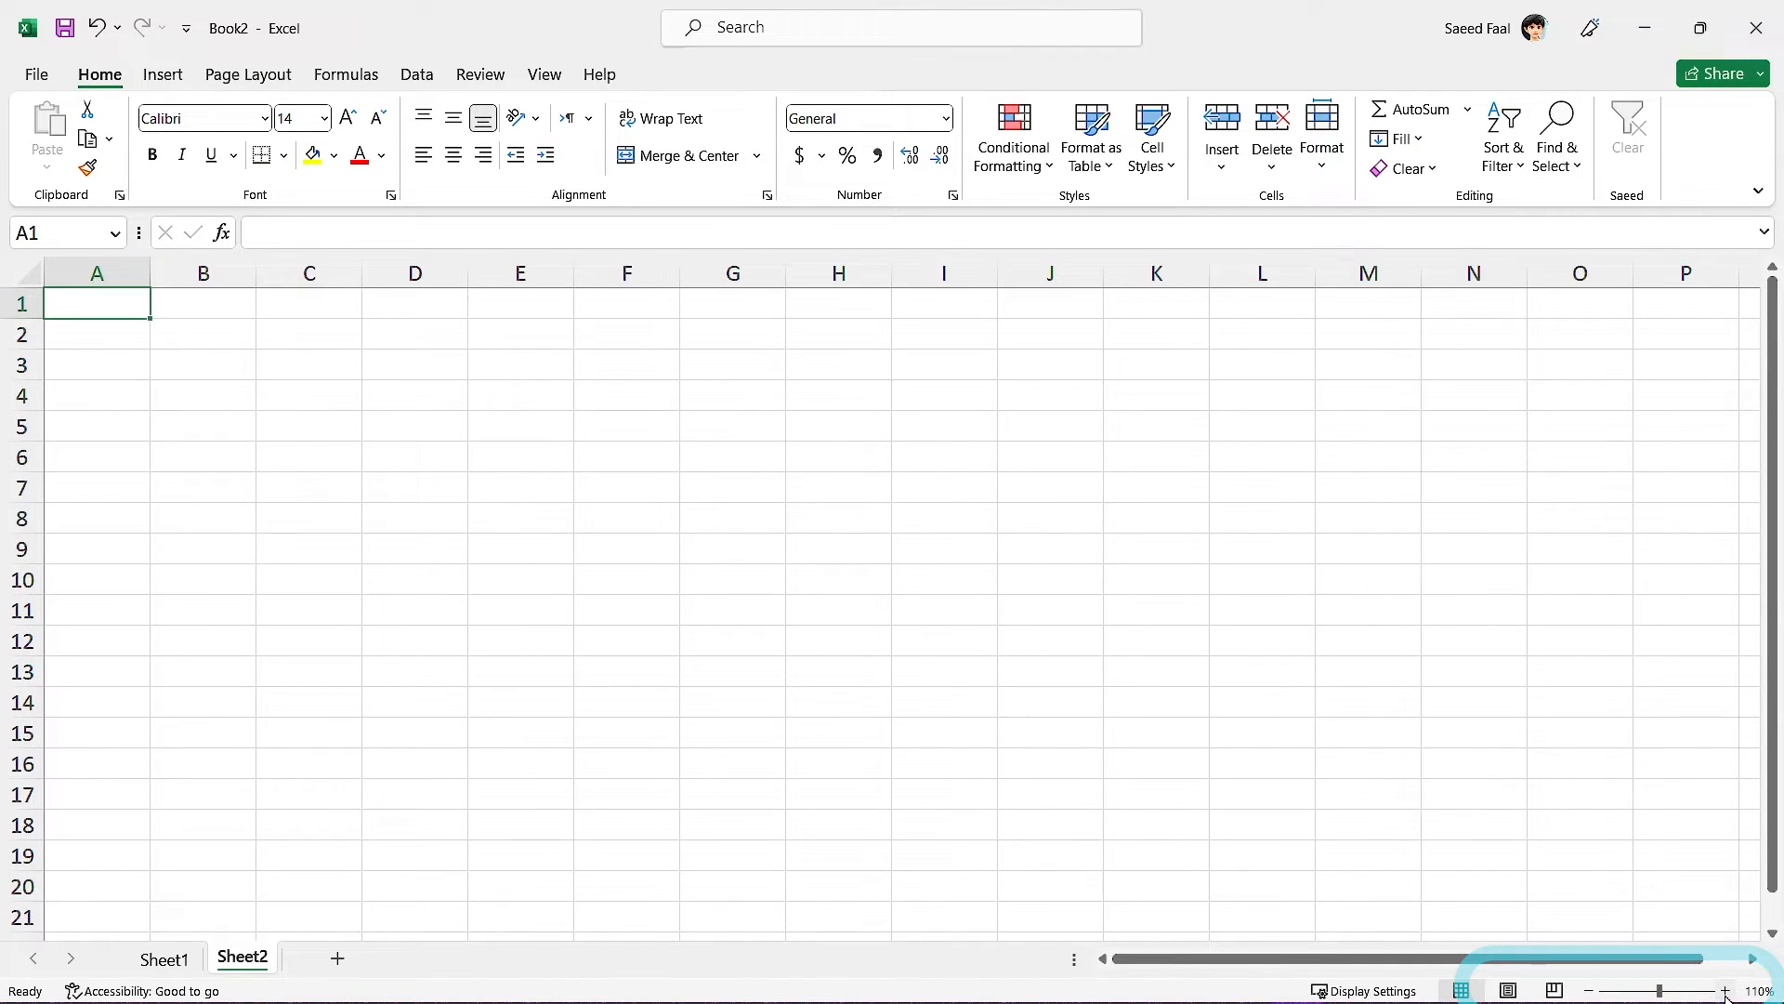
left_click(1726, 991)
left_click(1726, 991)
left_click(1726, 990)
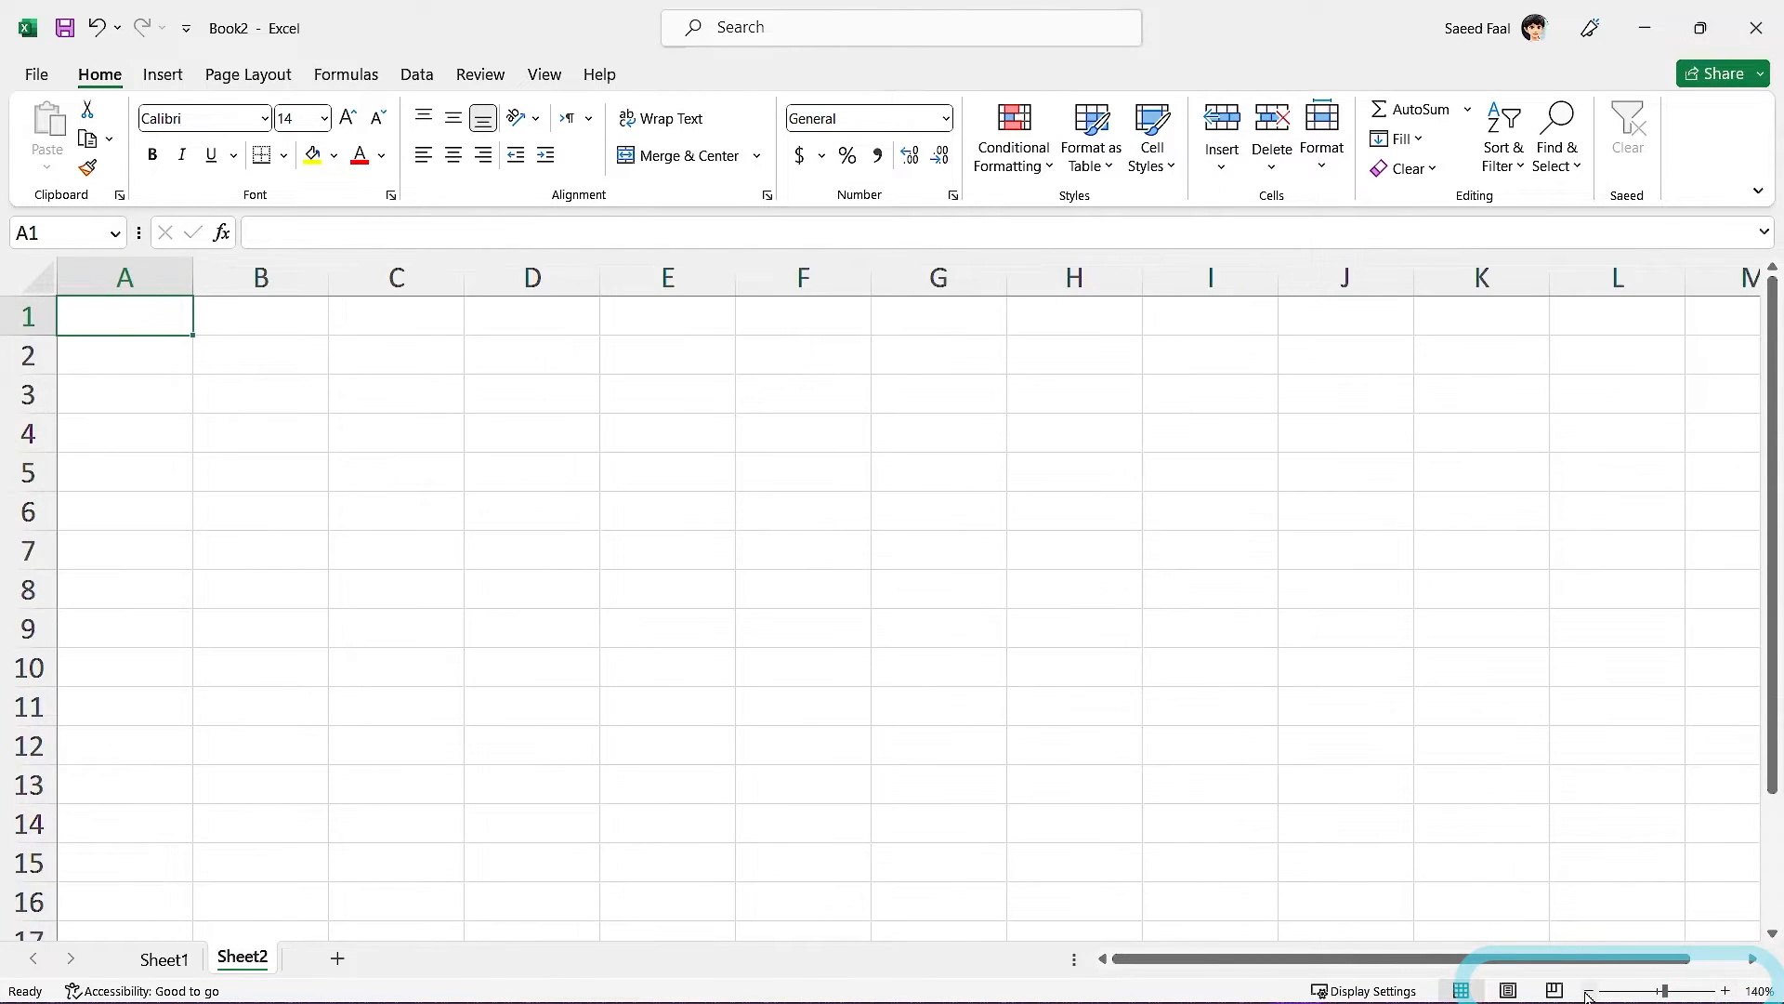
Zoom back out to 100%, return to 110%, then try scroll-wheel zooming.
left_click(1589, 991)
left_click(1589, 991)
left_click(1589, 991)
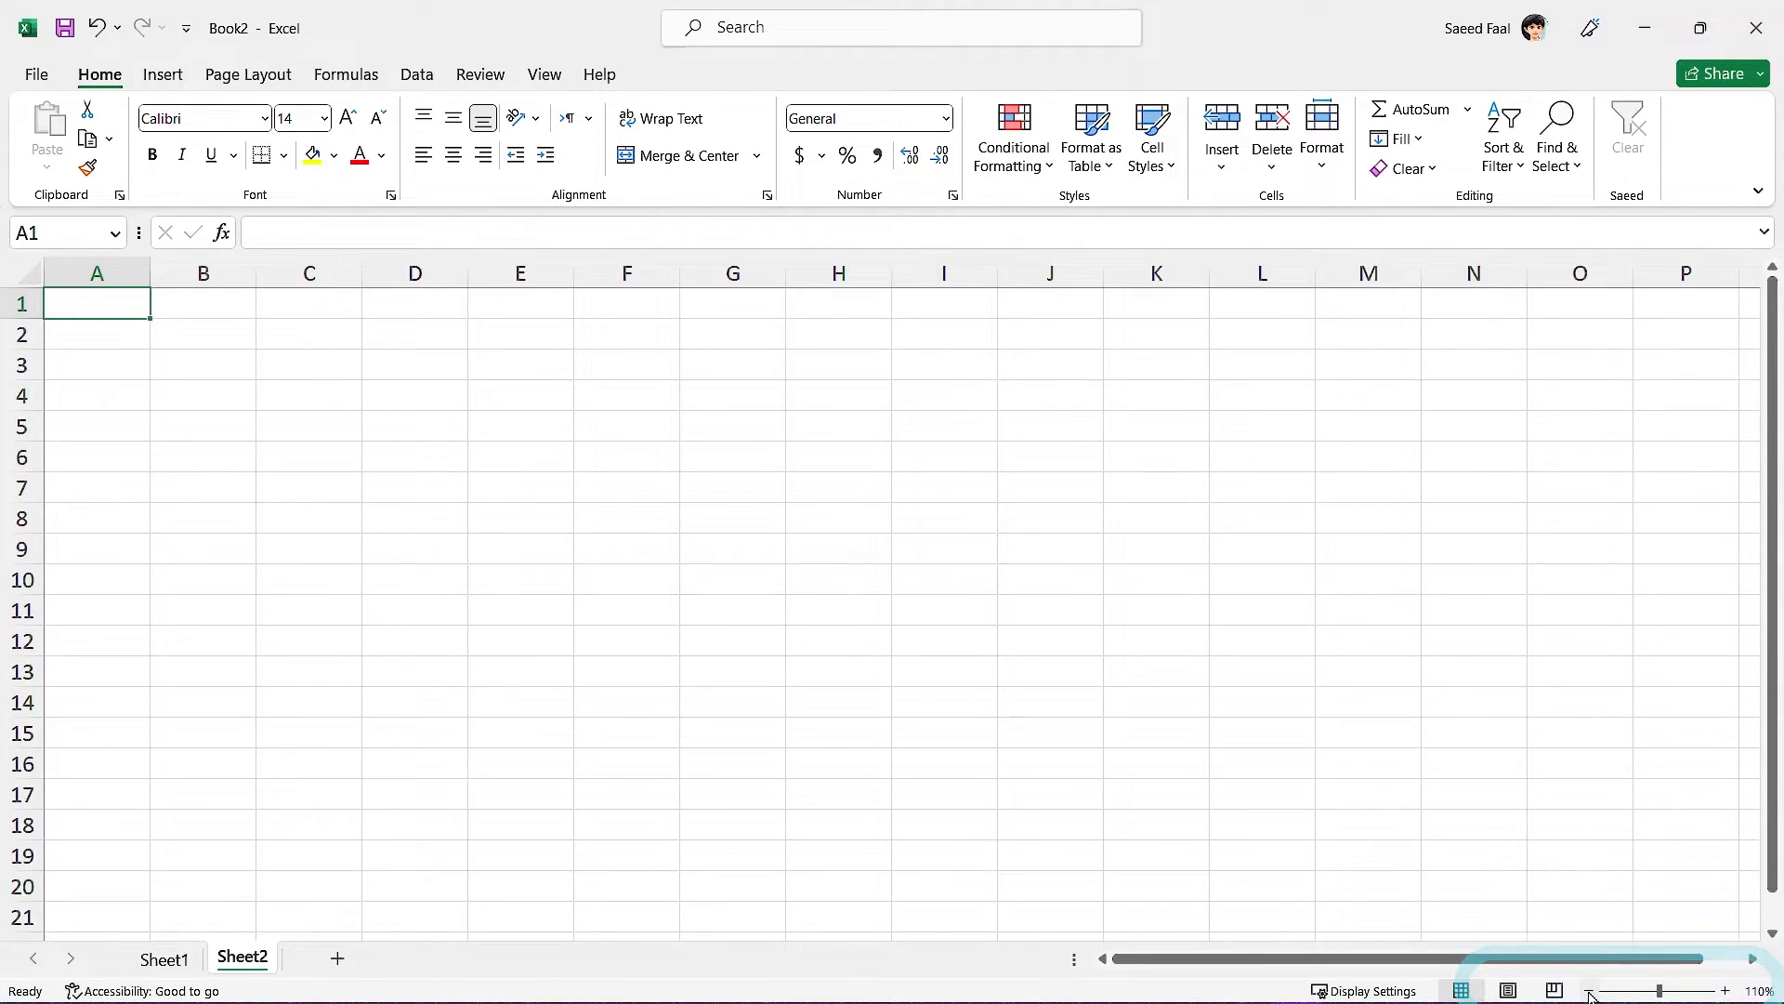
left_click(1589, 991)
left_click(1726, 991)
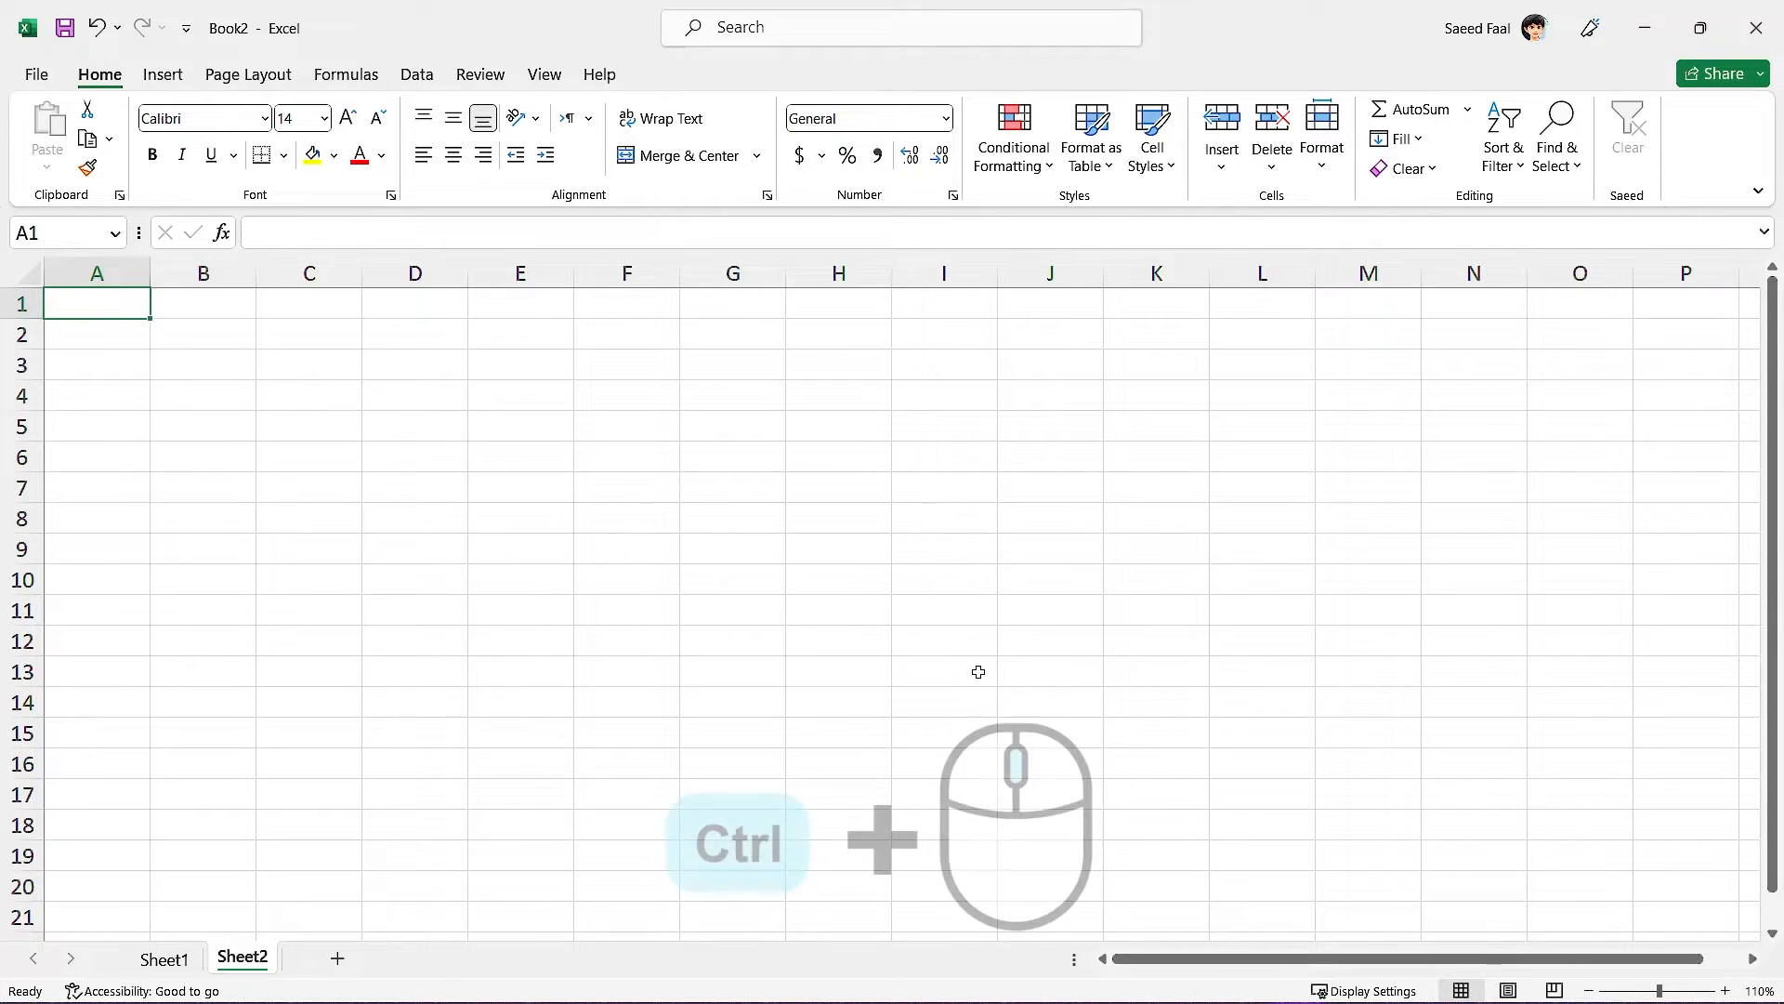
scroll(963, 645, "up", 8, "ctrl")
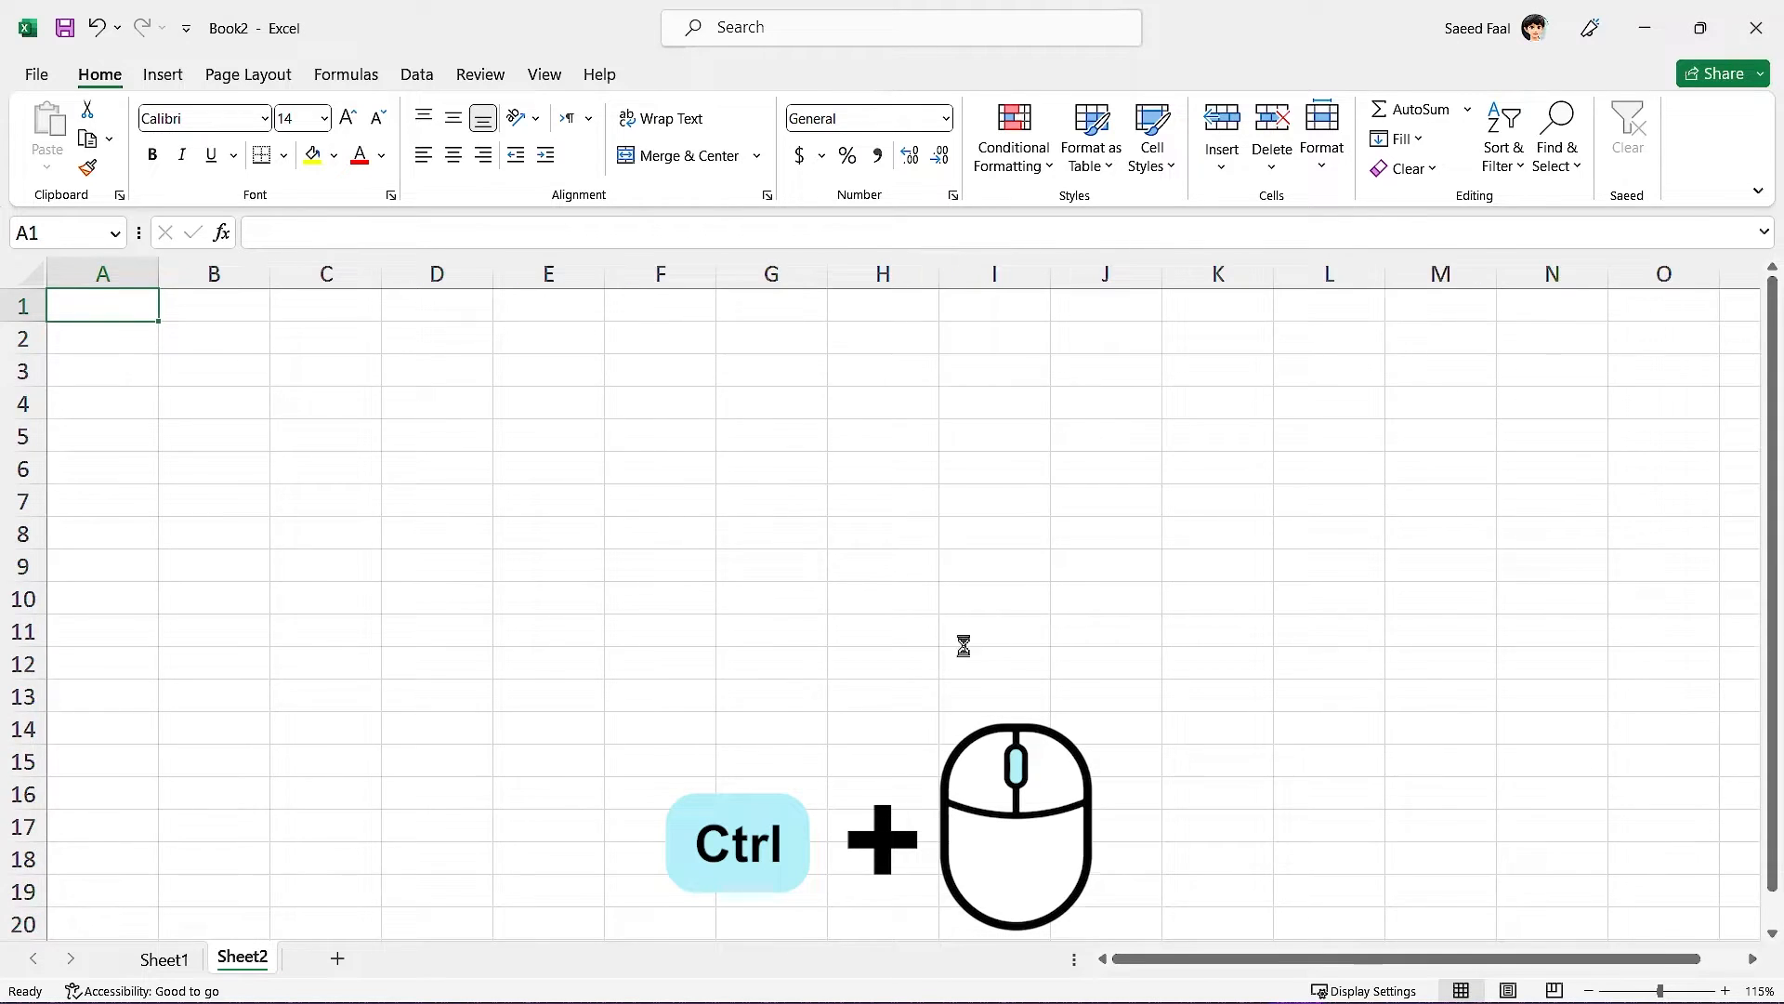
scroll(974, 650, "down", 8, "ctrl")
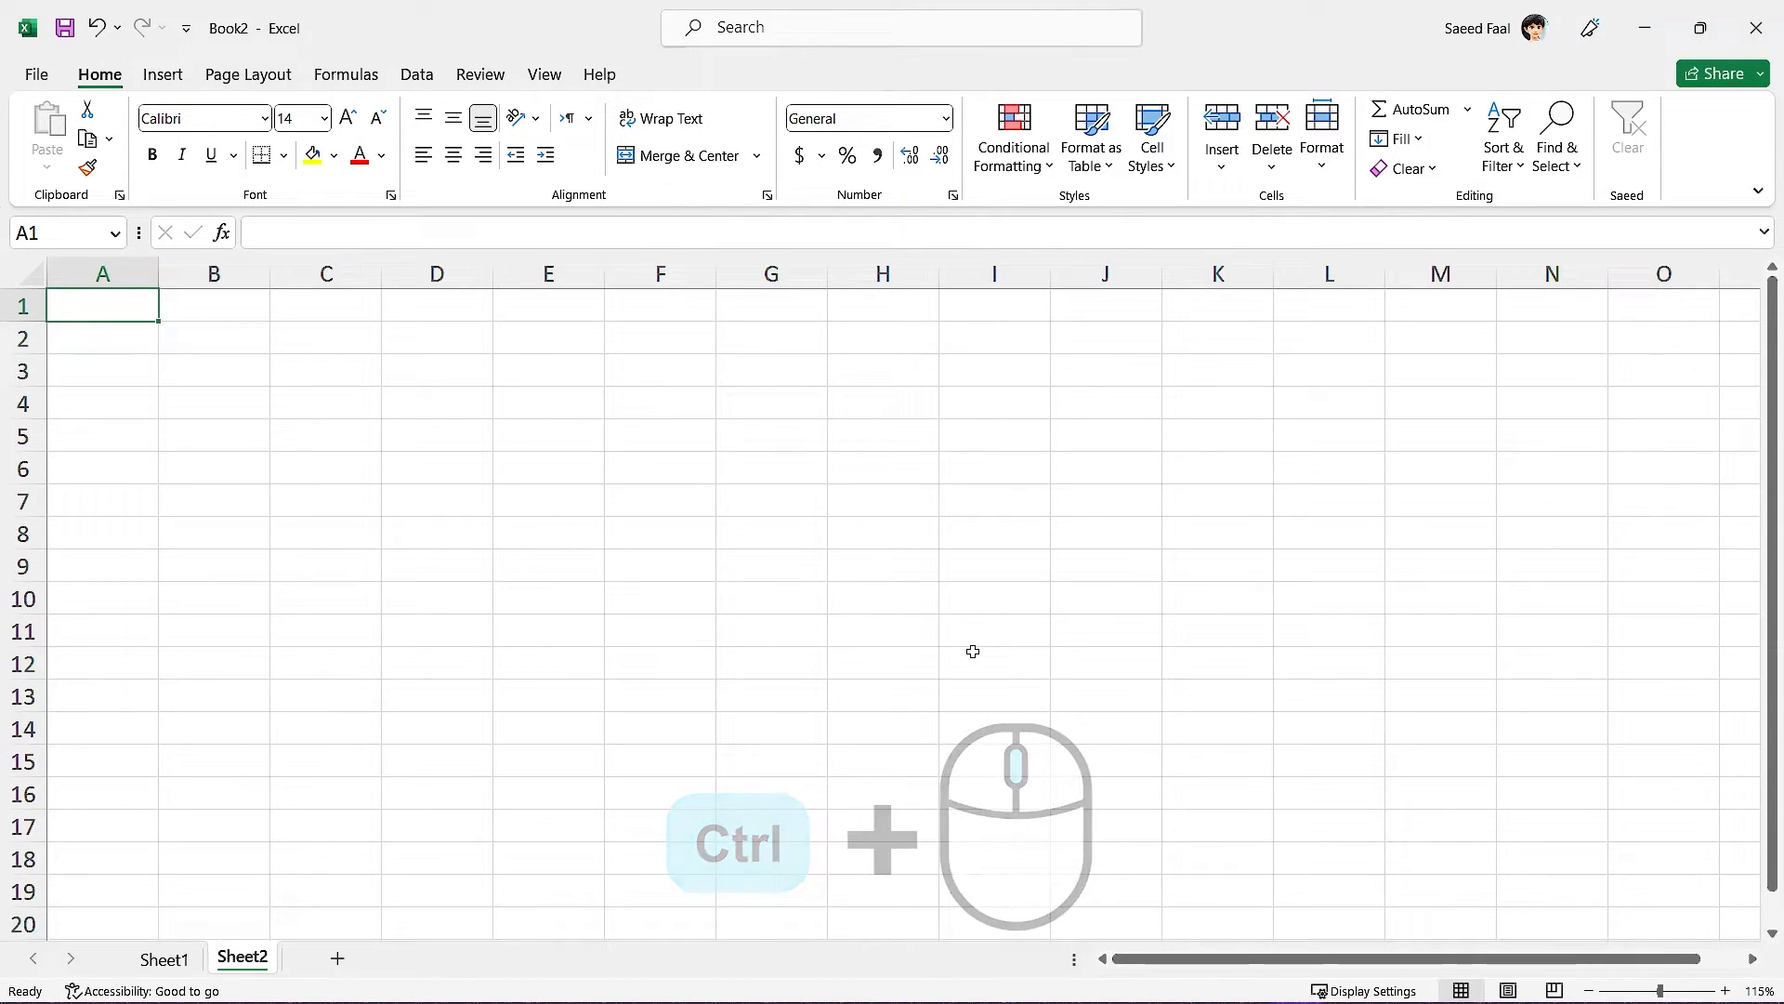
scroll(973, 651, "down", 1, "ctrl")
scroll(971, 655, "up", 1, "ctrl")
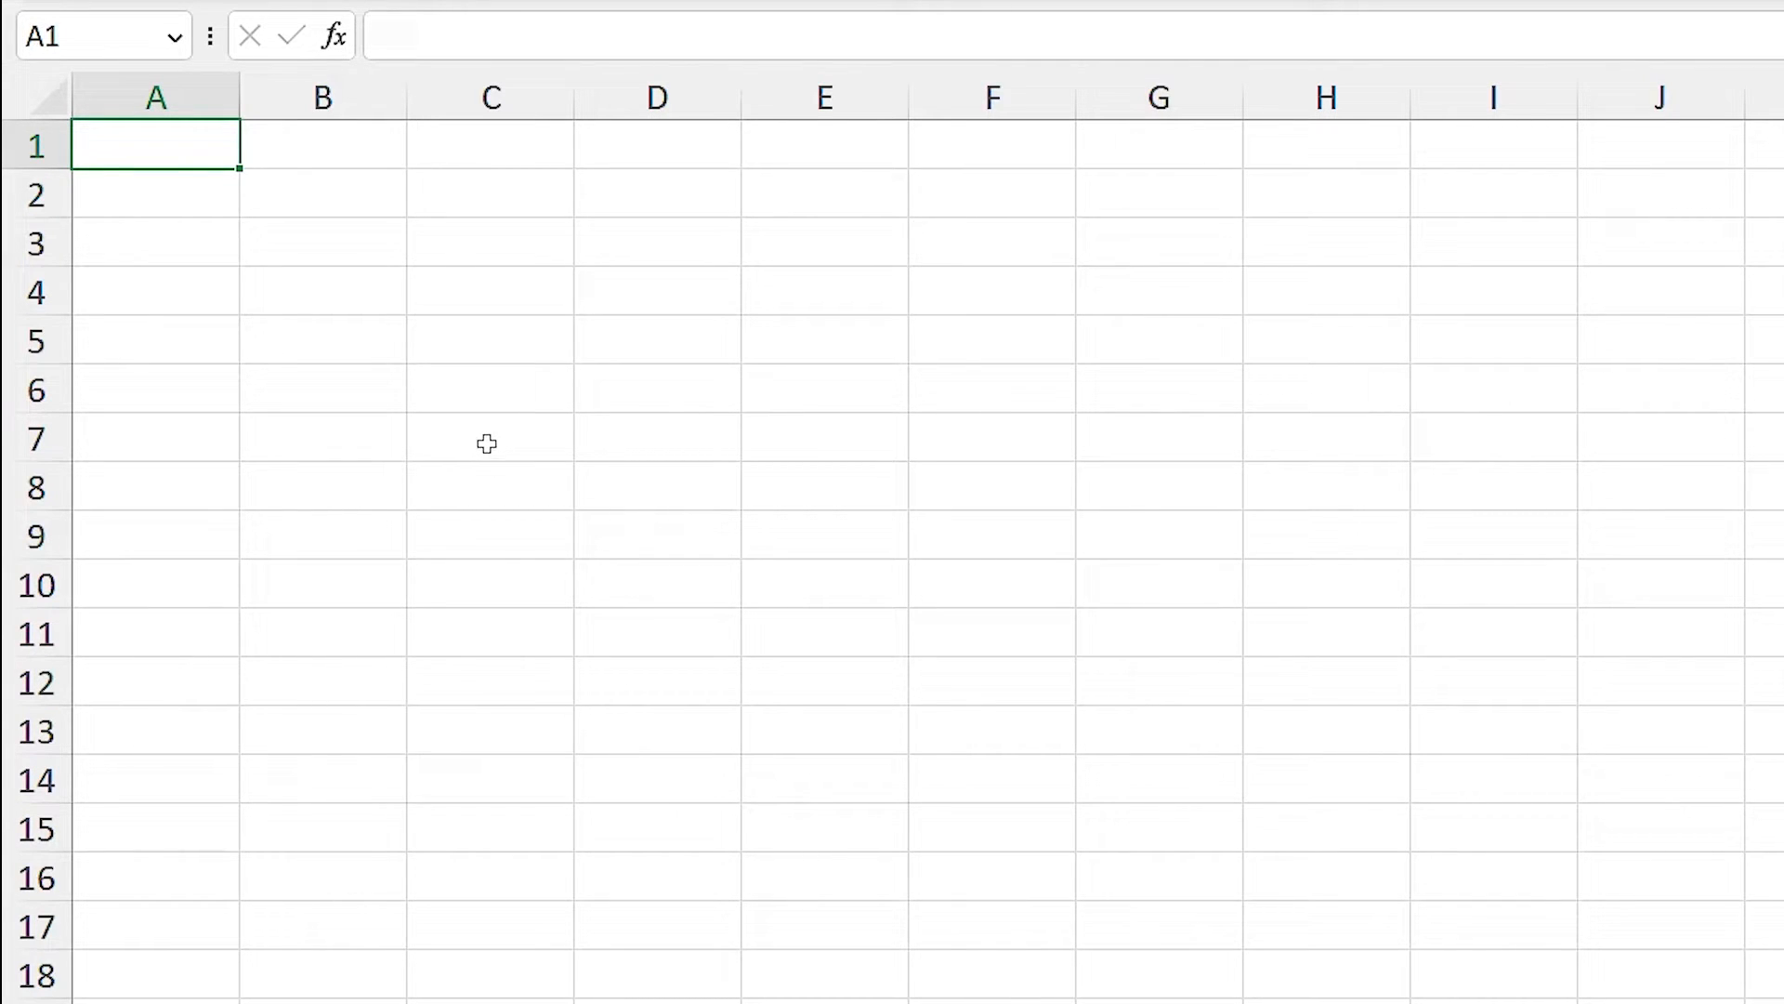
left_click(479, 334)
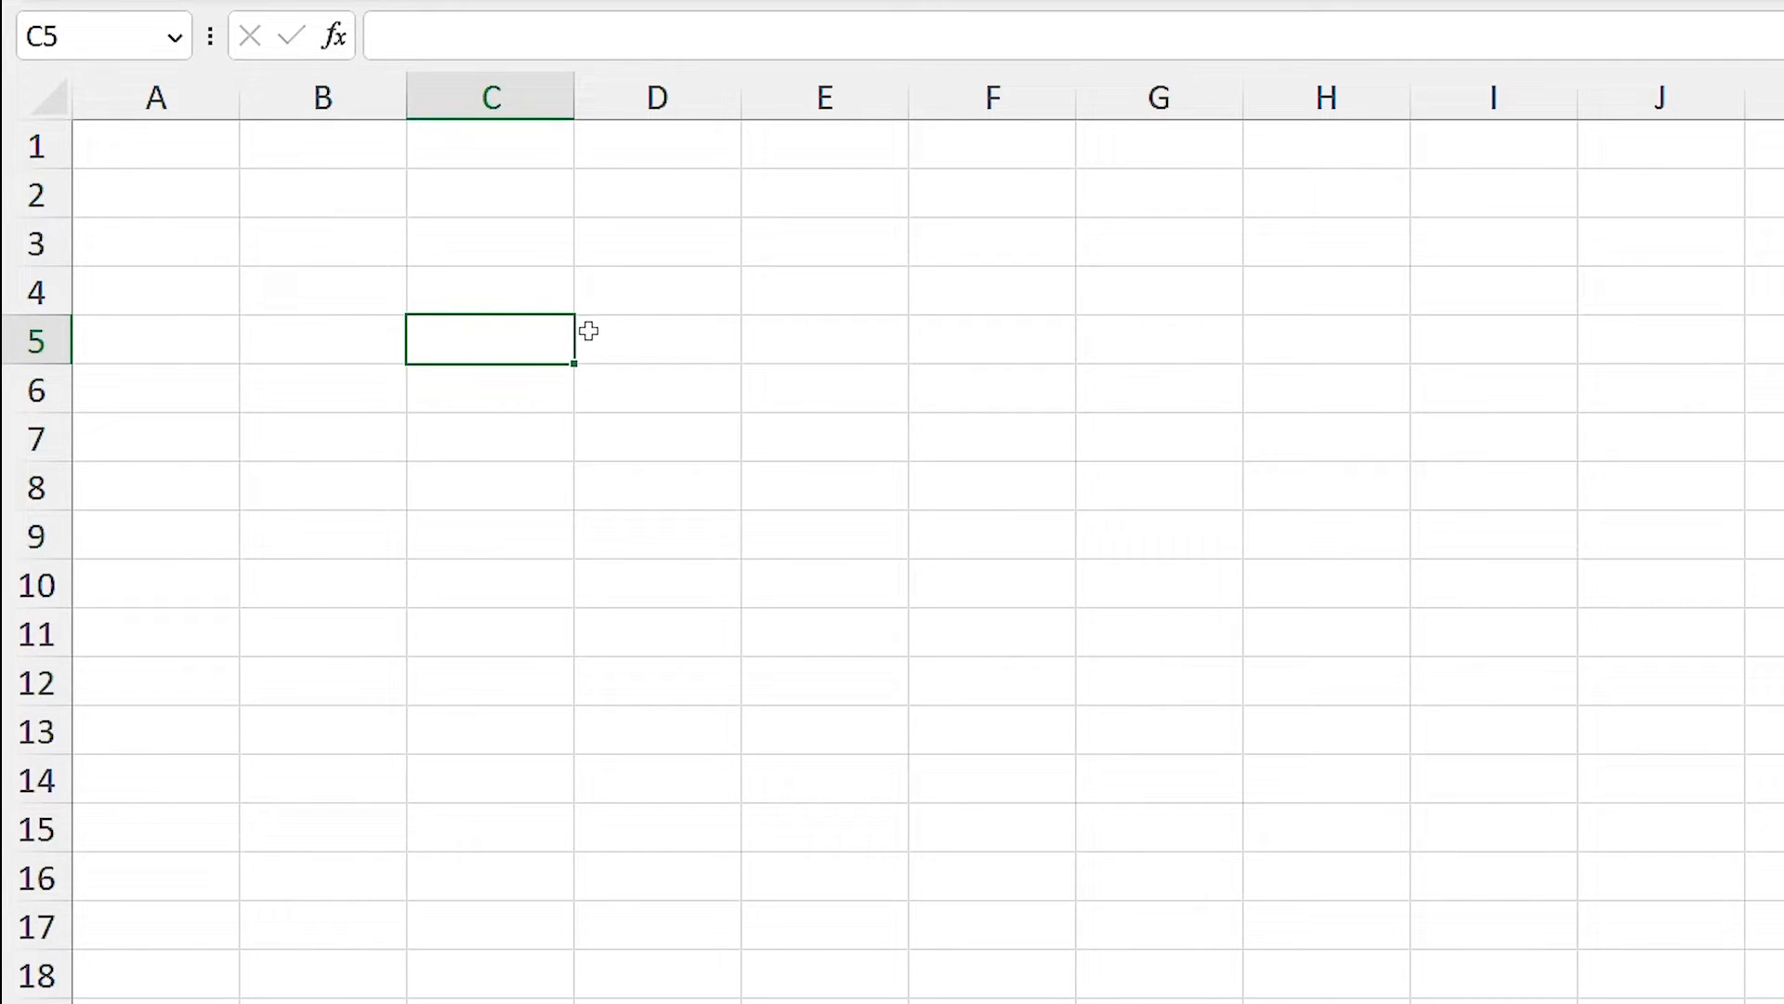
left_click(646, 286)
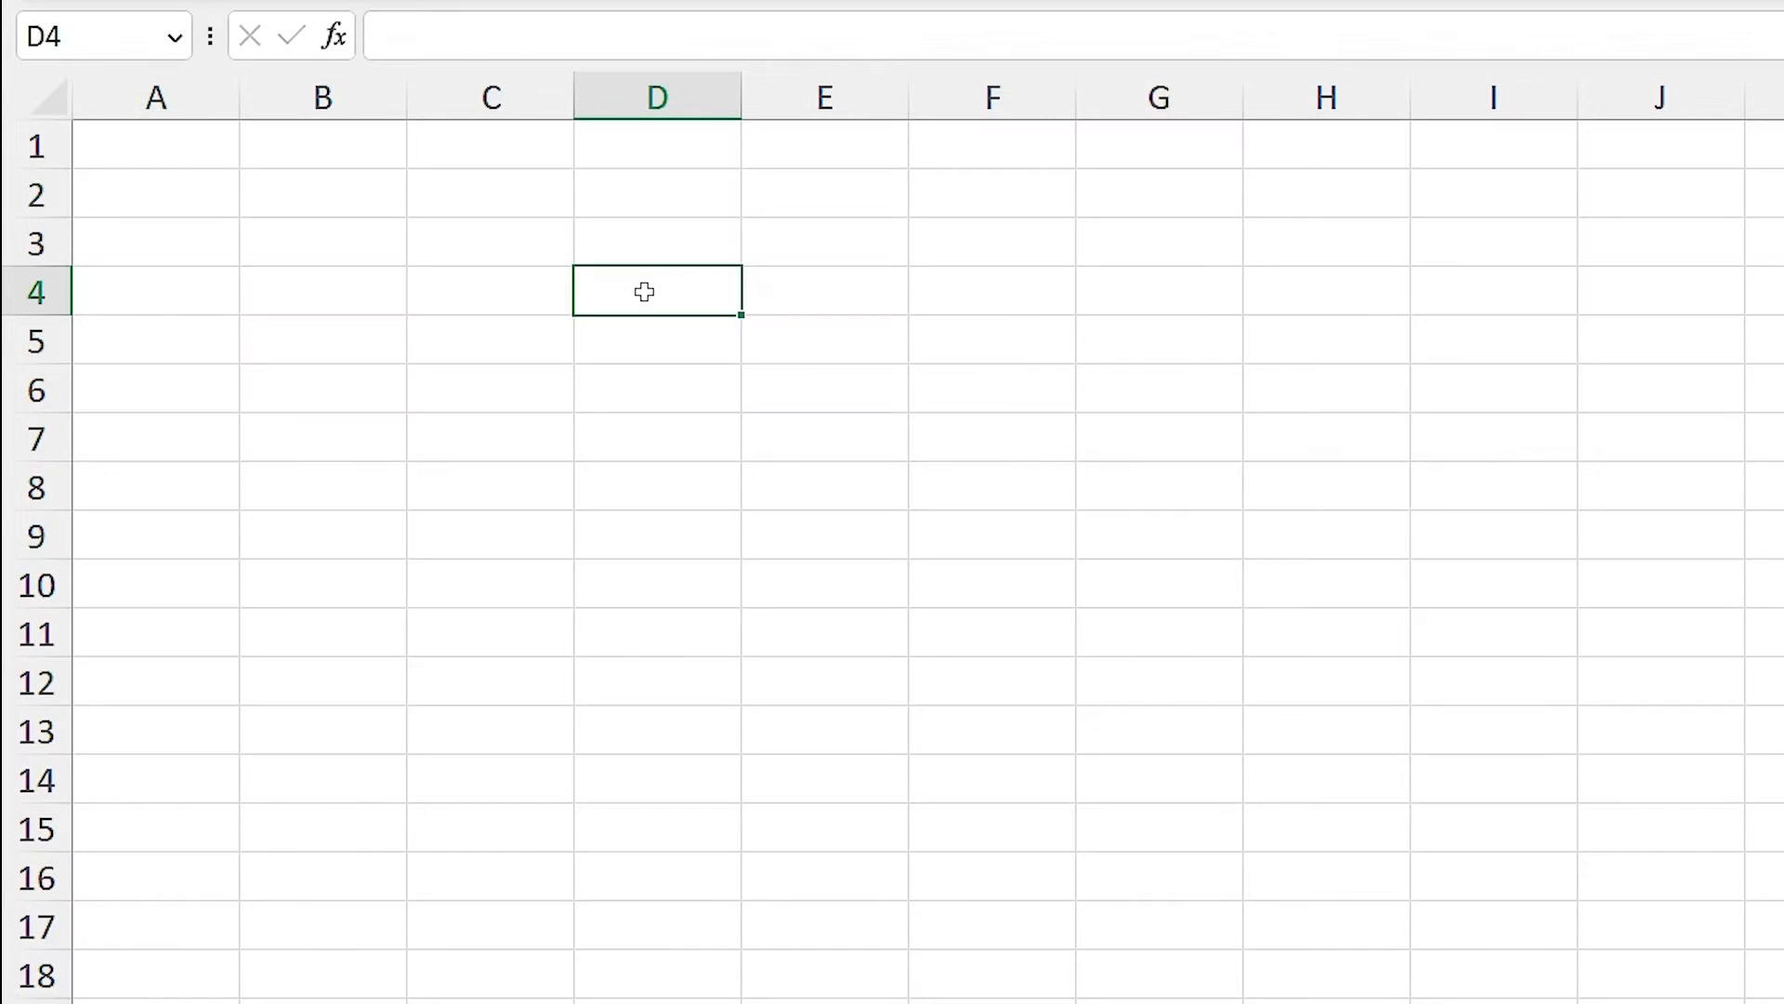
left_click(470, 294)
left_click(483, 344)
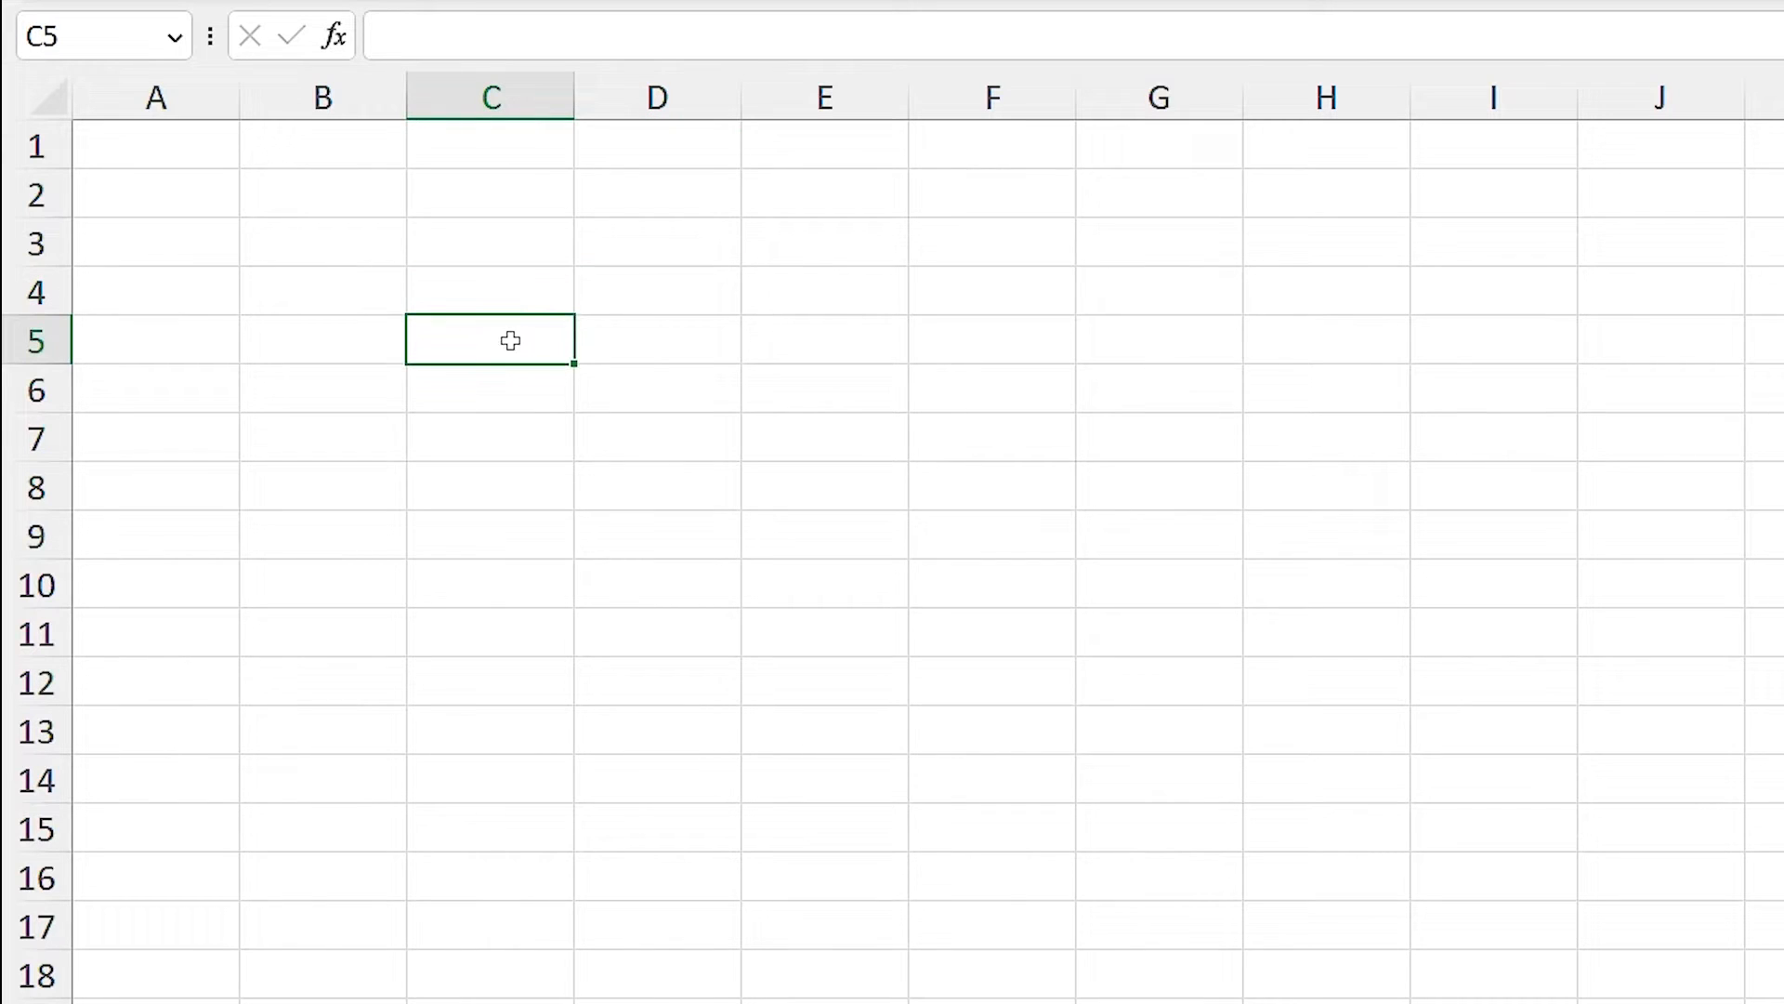
left_click(611, 294)
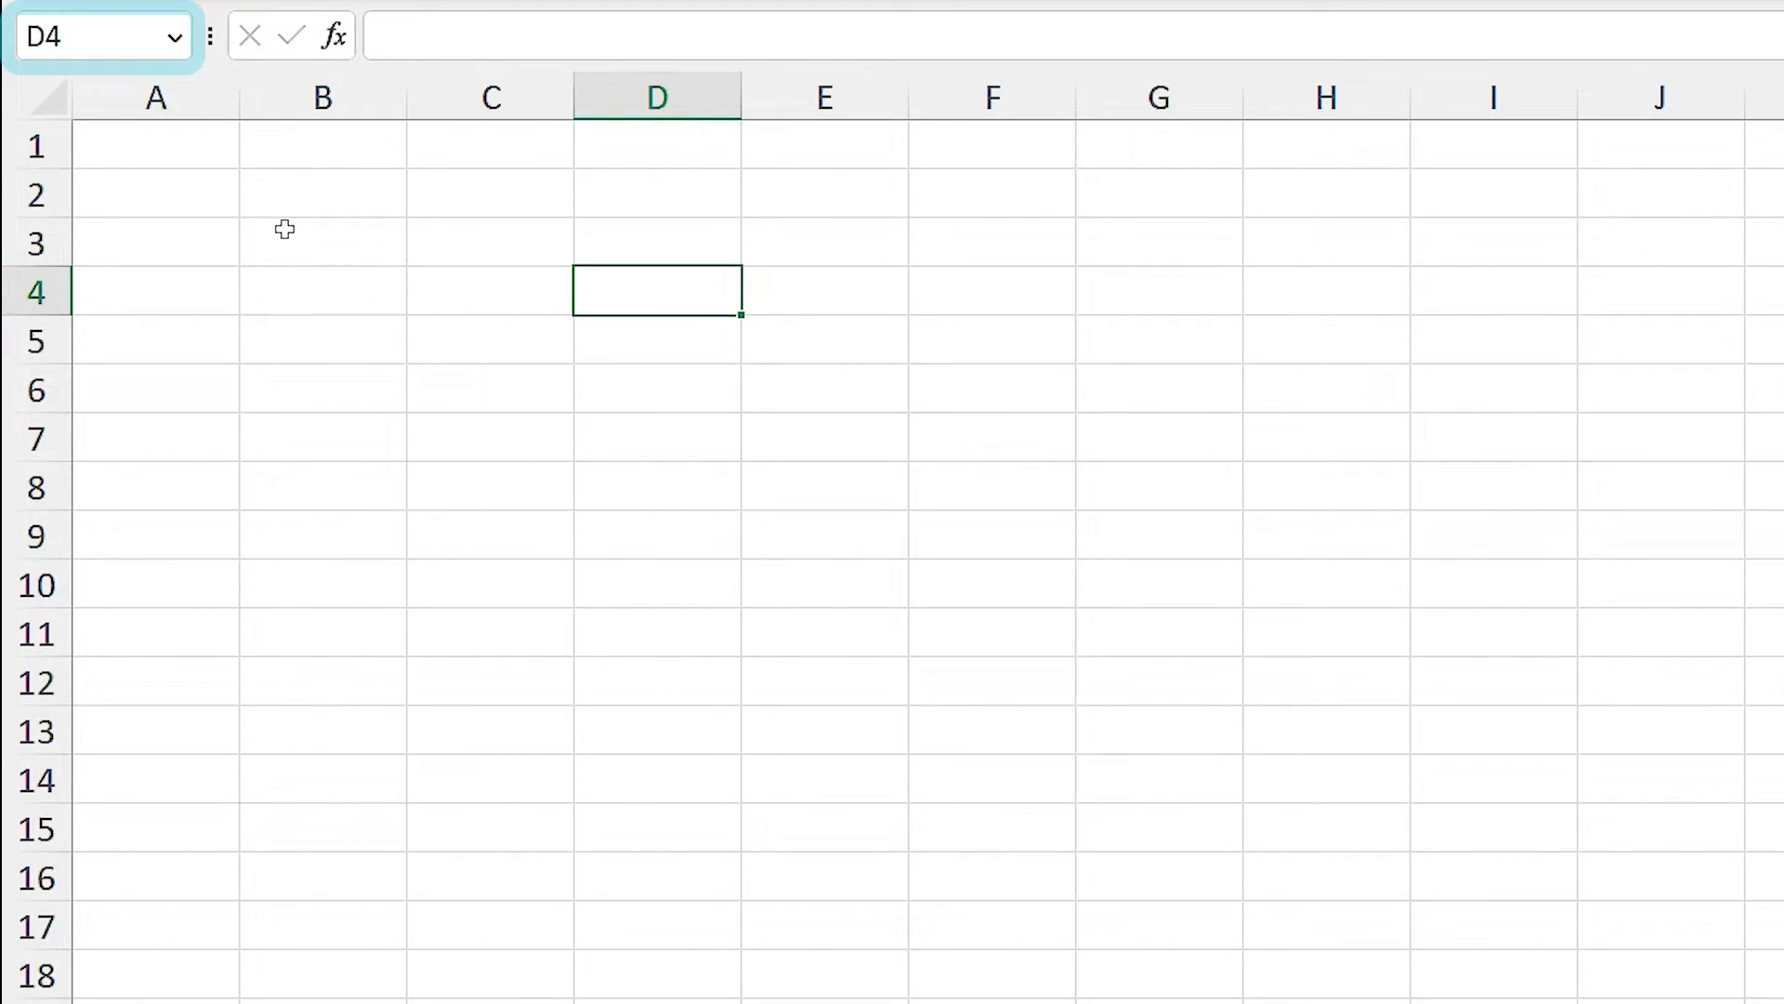
left_click(473, 288)
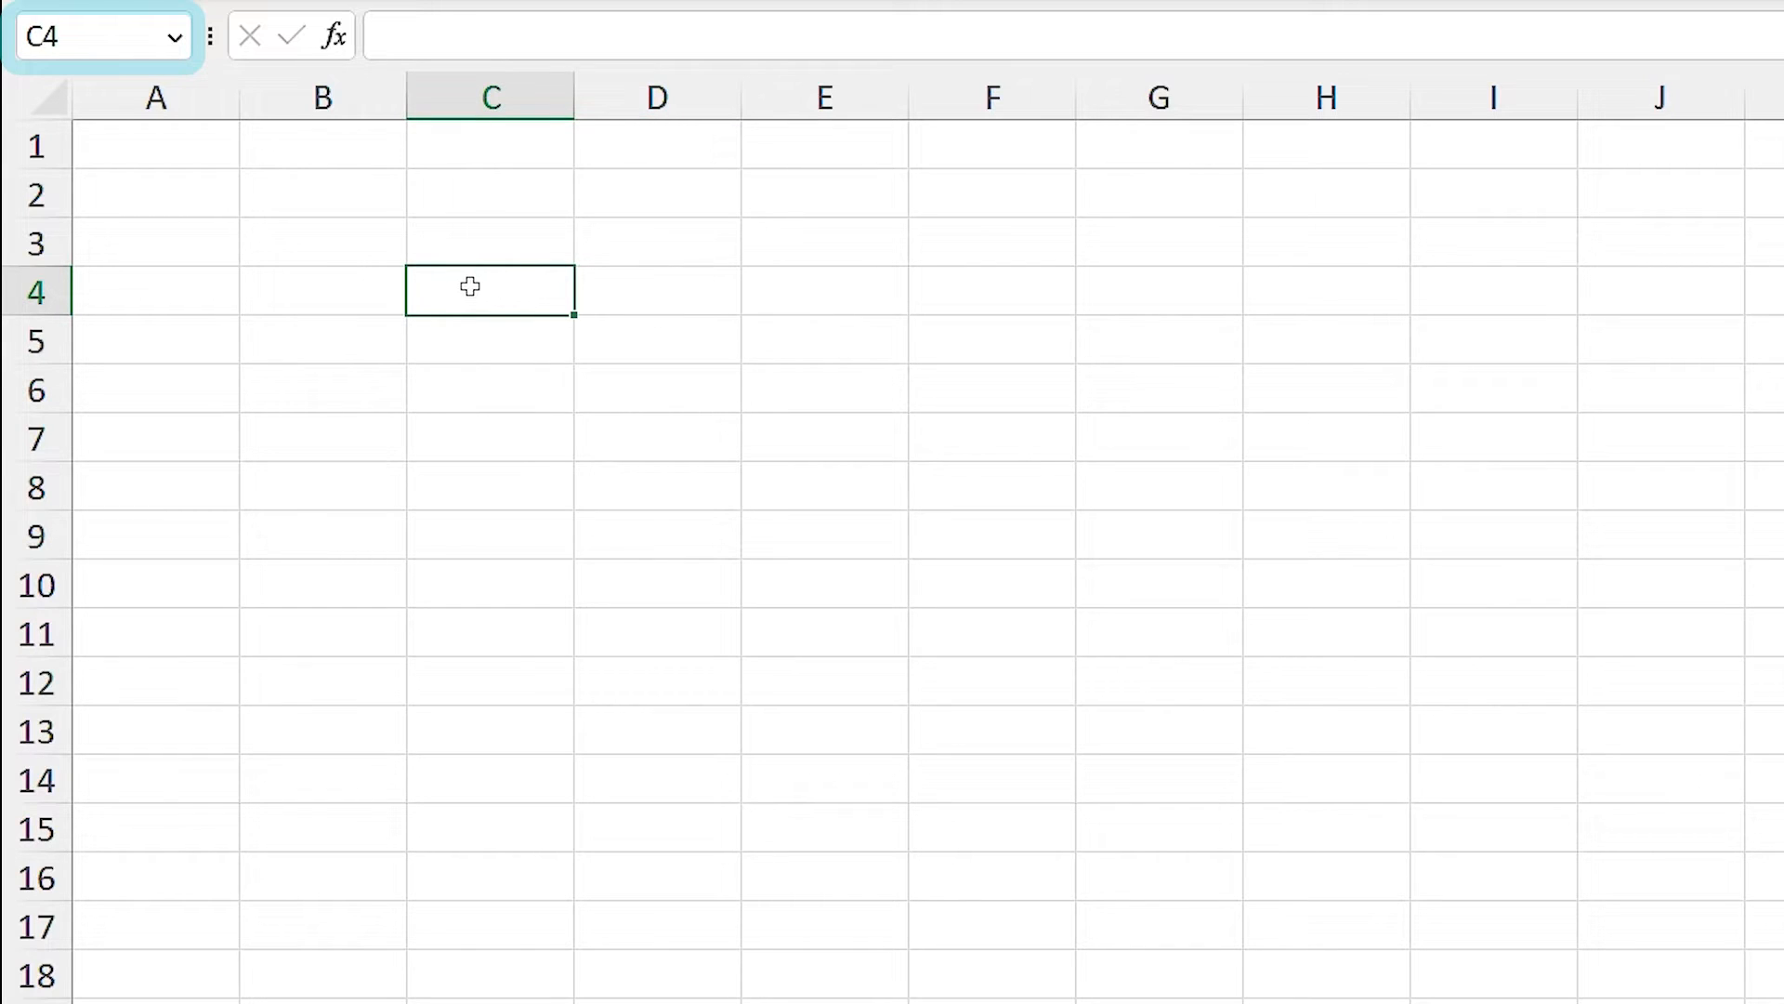
left_click(359, 236)
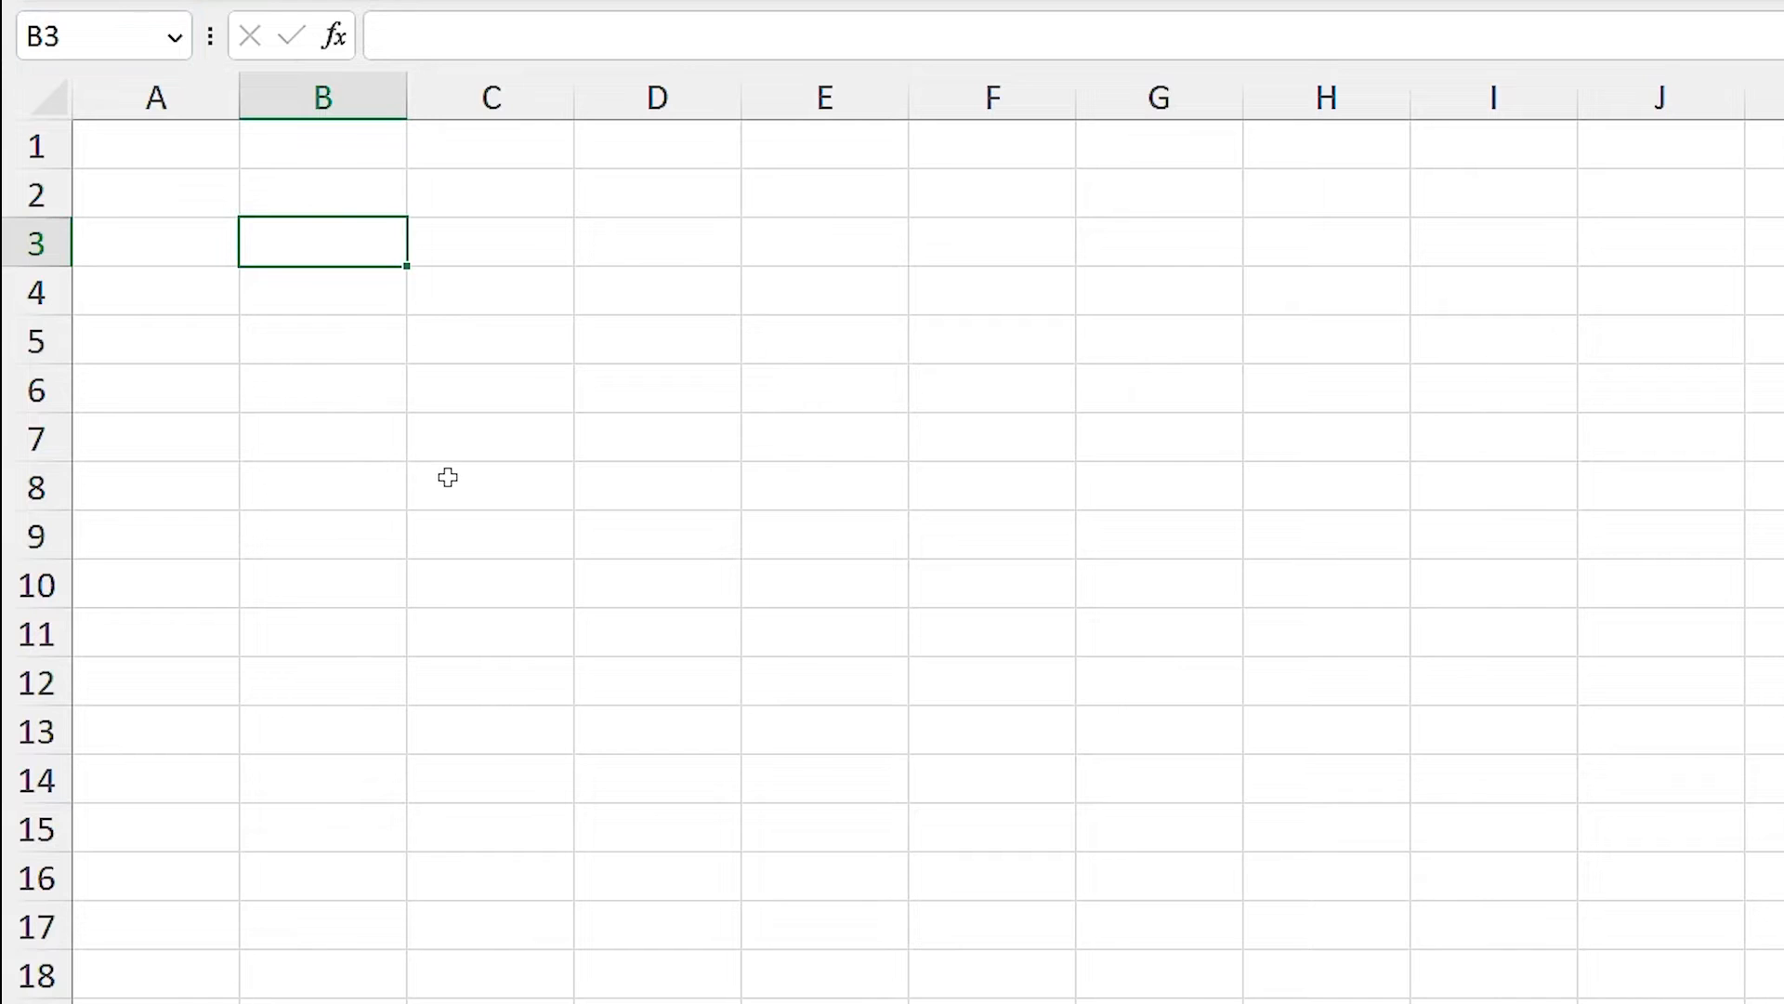
left_click(491, 238)
left_click_drag(486, 235, 965, 518)
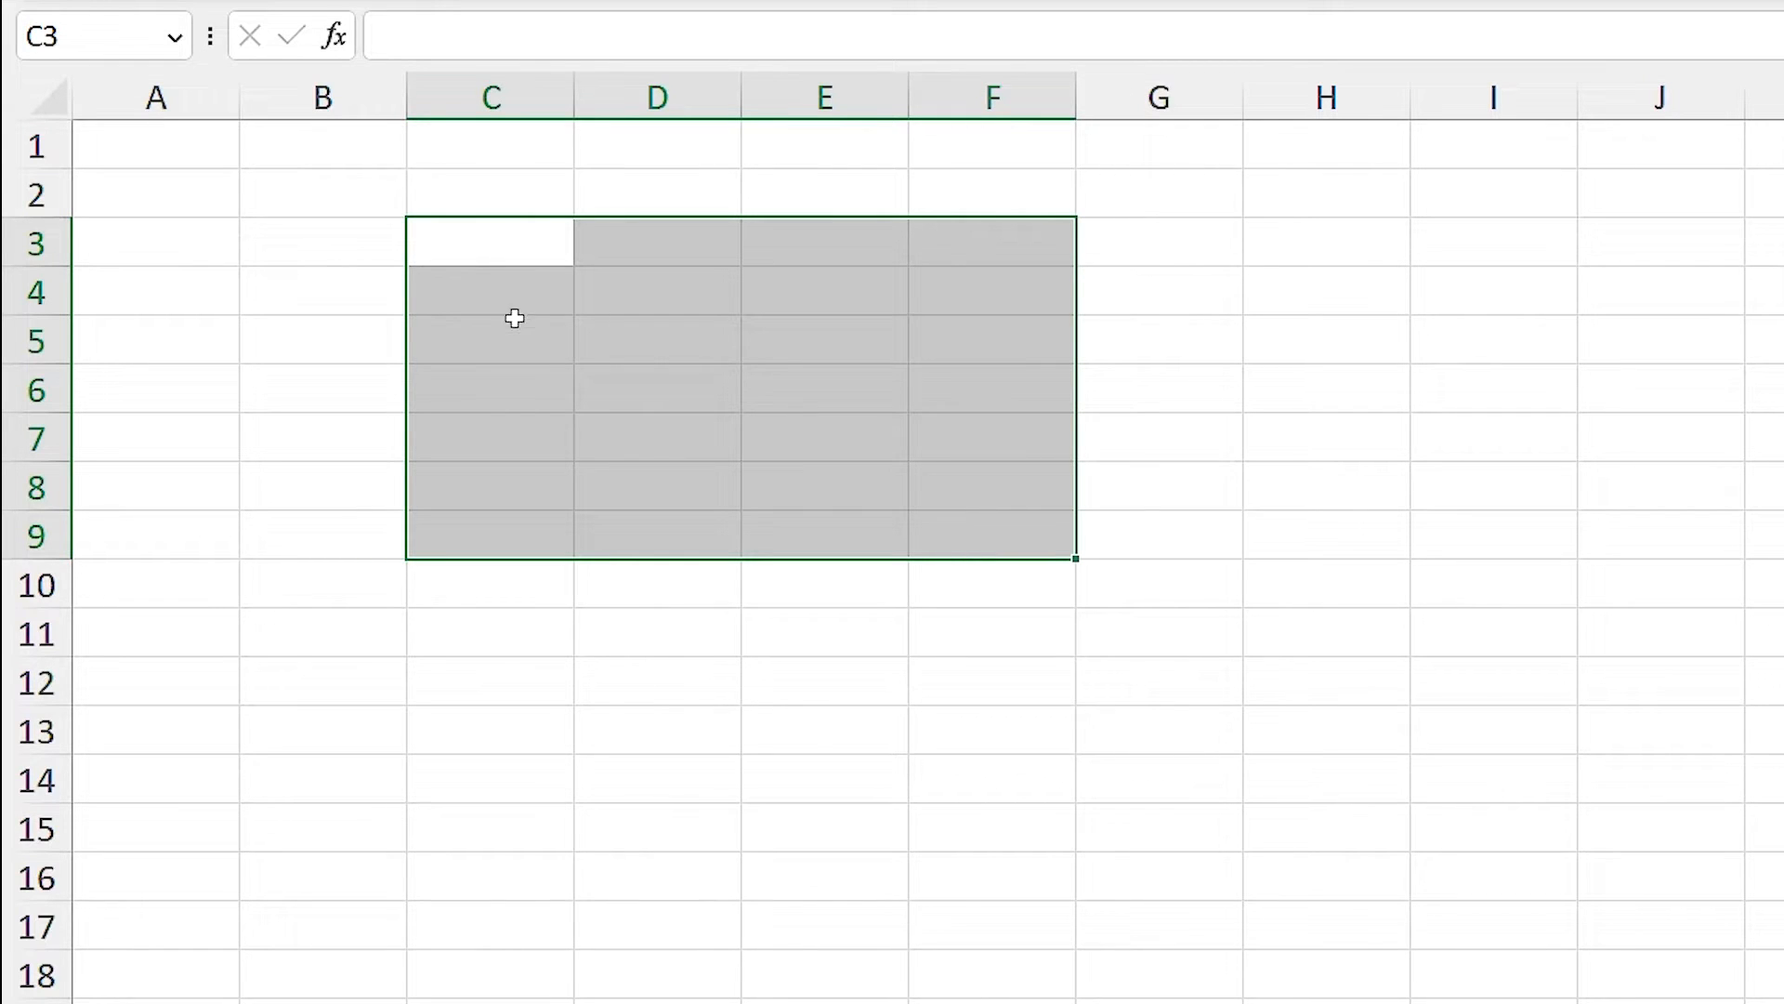
left_click(351, 235)
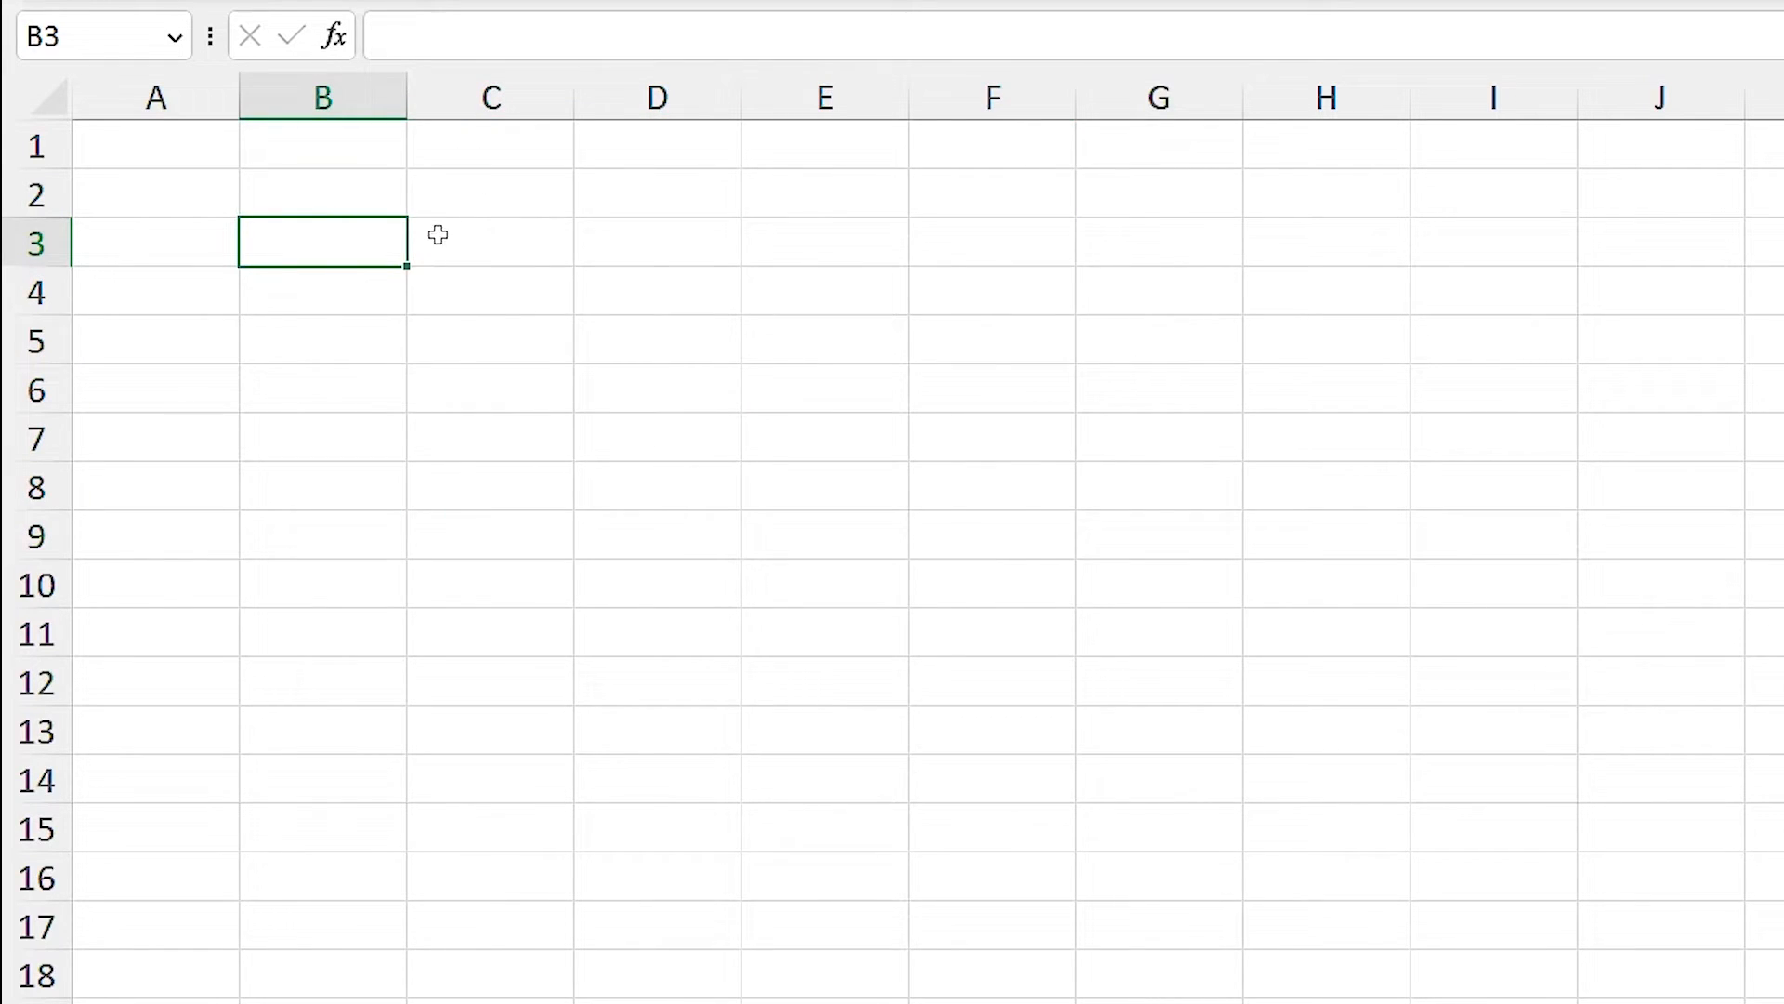
left_click(463, 101)
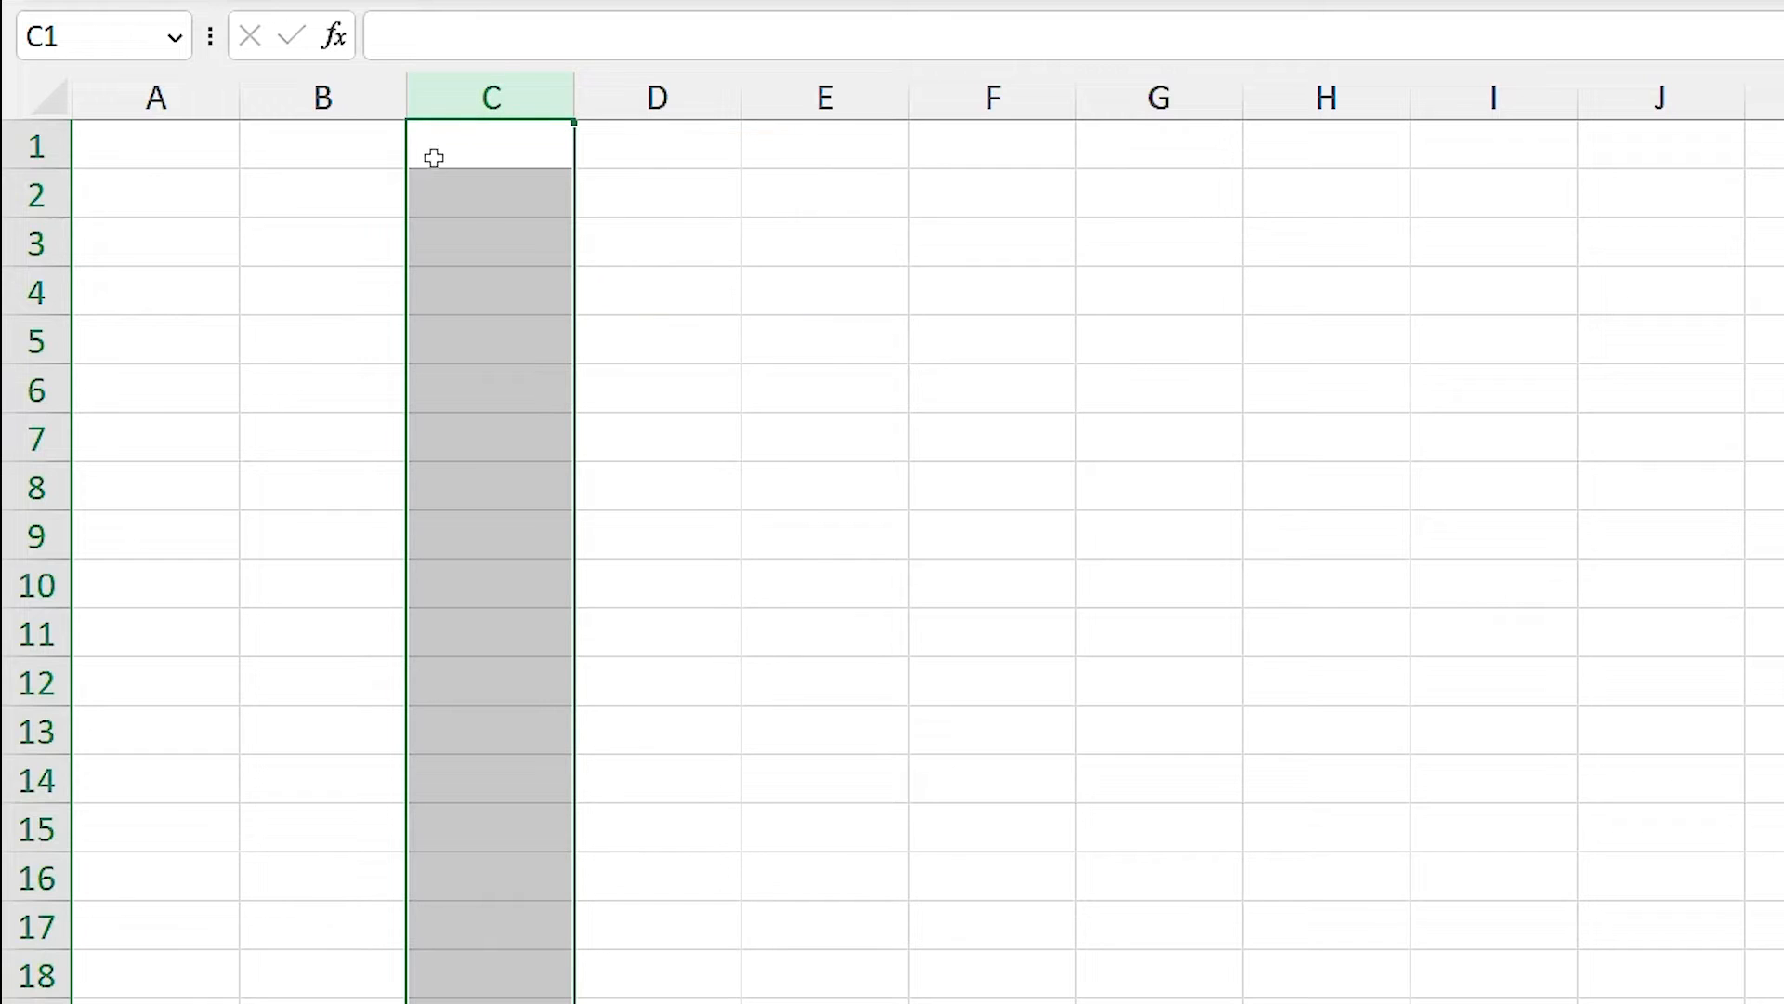
left_click(20, 295)
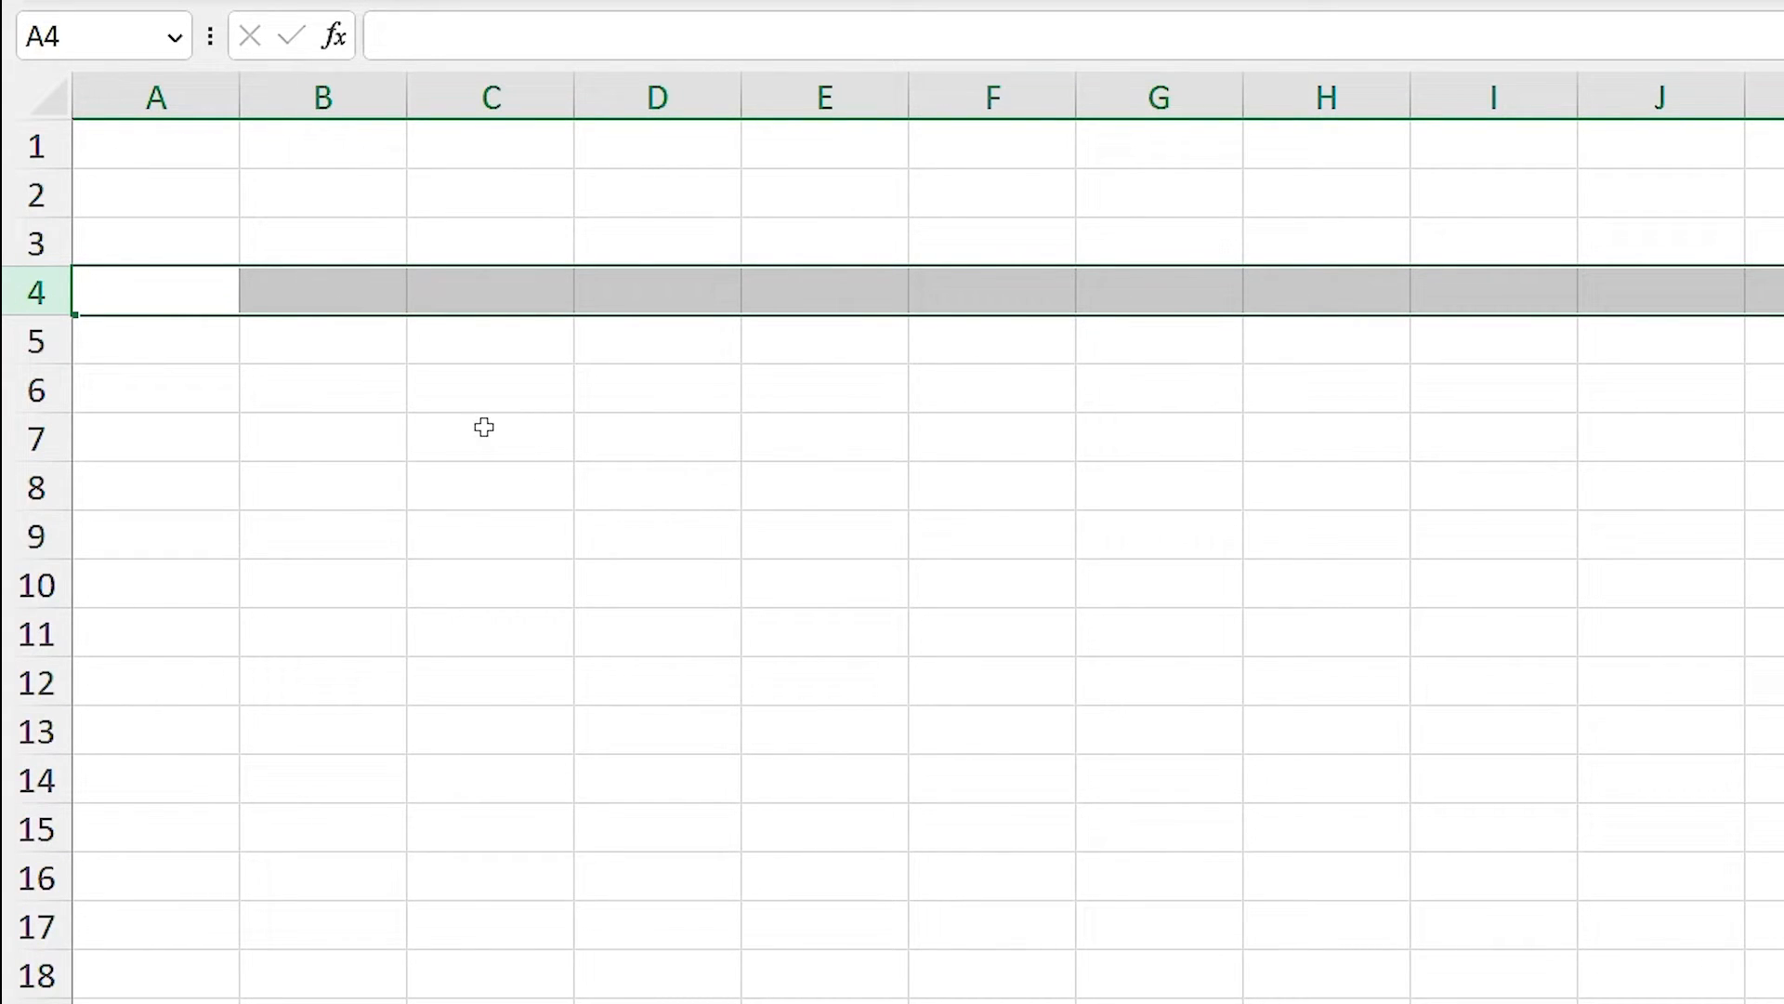
left_click(208, 96)
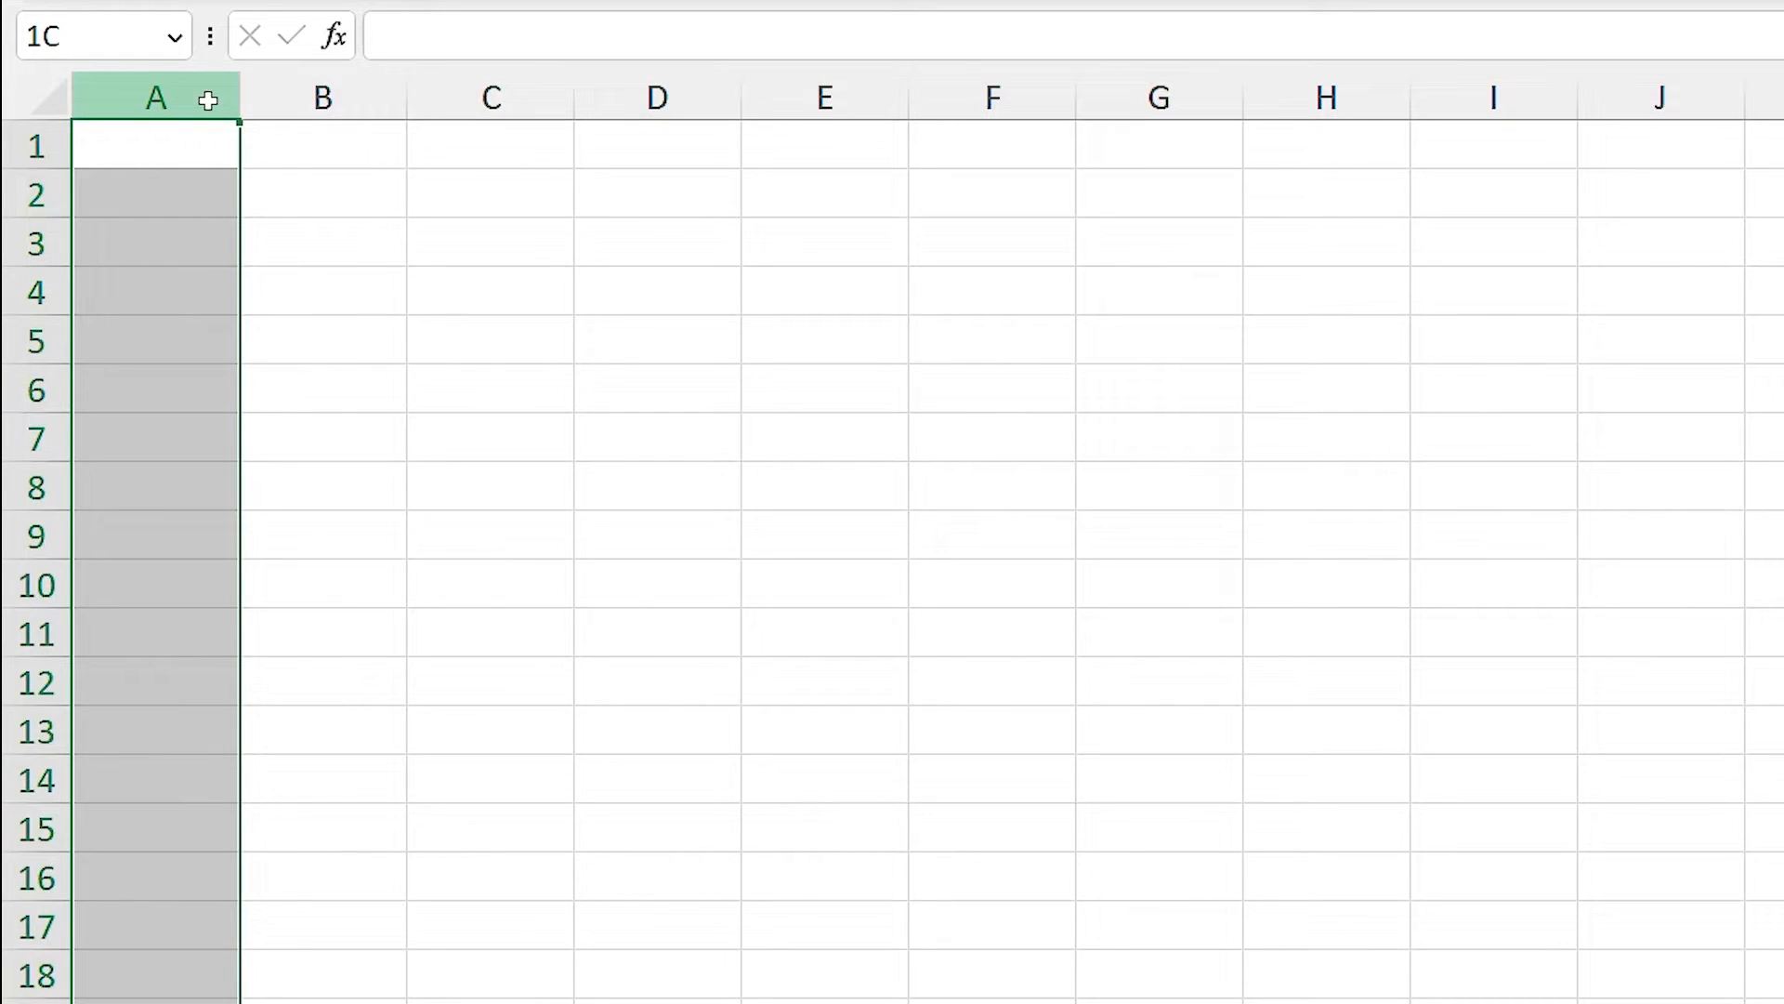
left_click_drag(208, 101, 387, 86)
left_click_drag(668, 79, 838, 82)
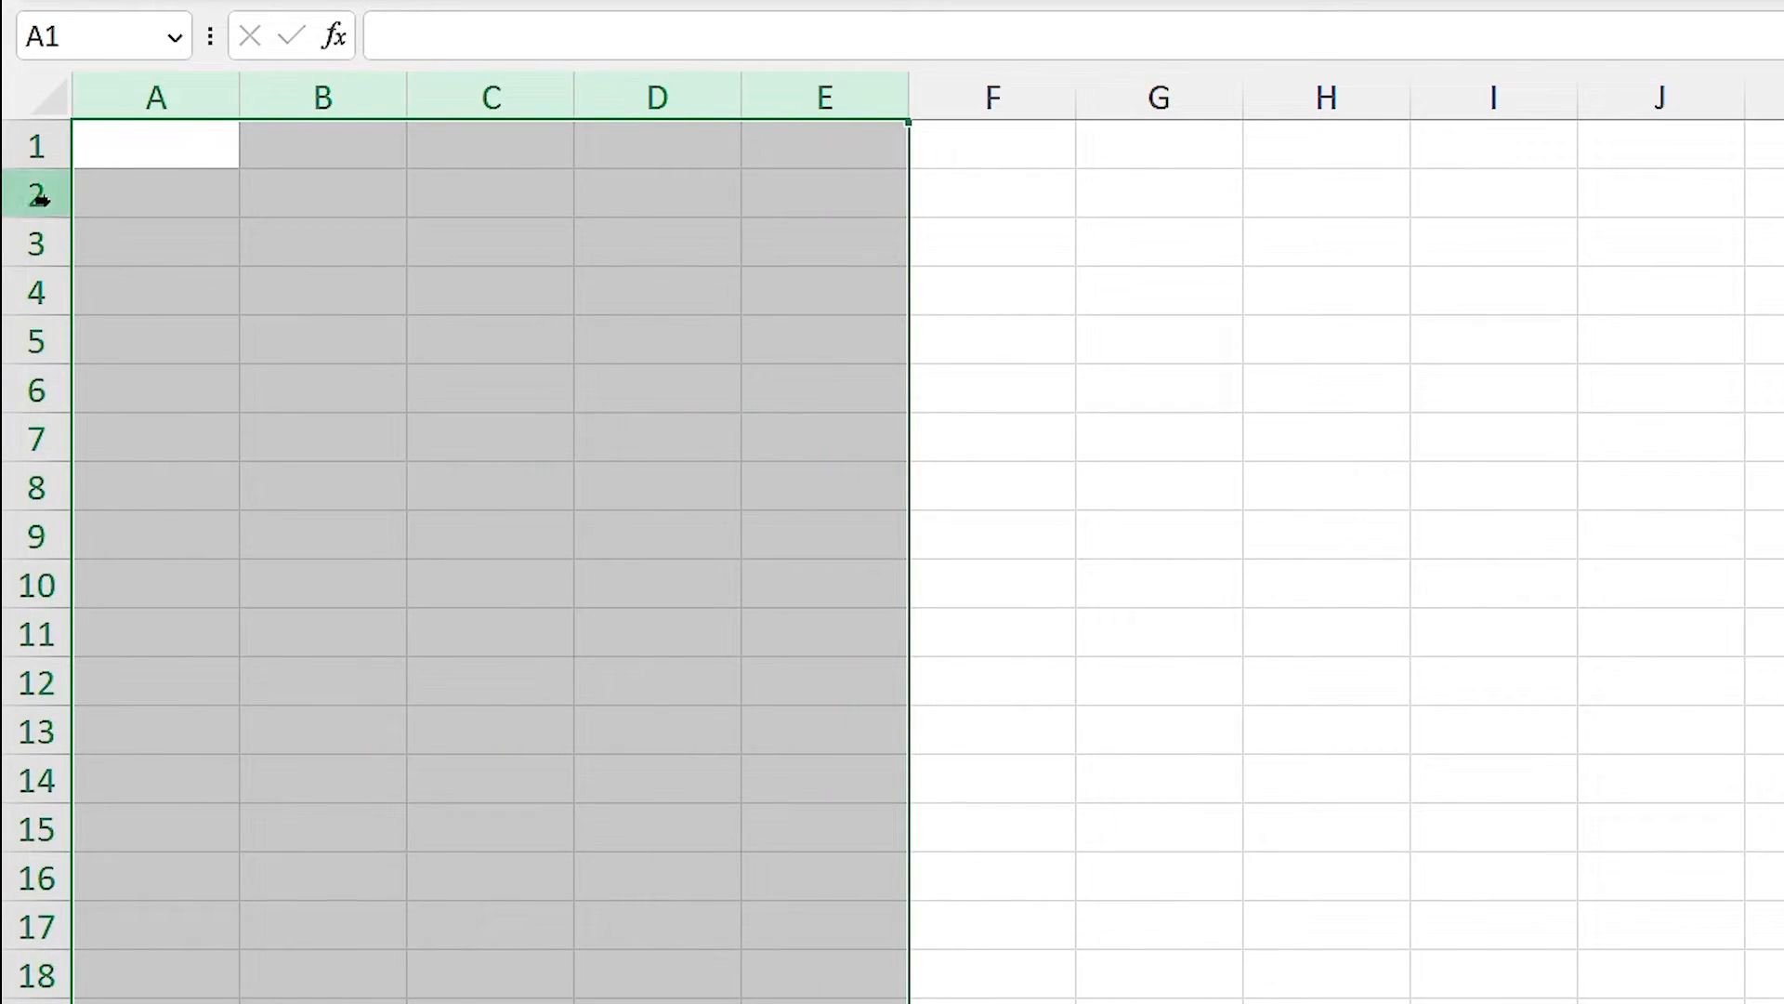
left_click(523, 269)
left_click_drag(43, 148, 57, 493)
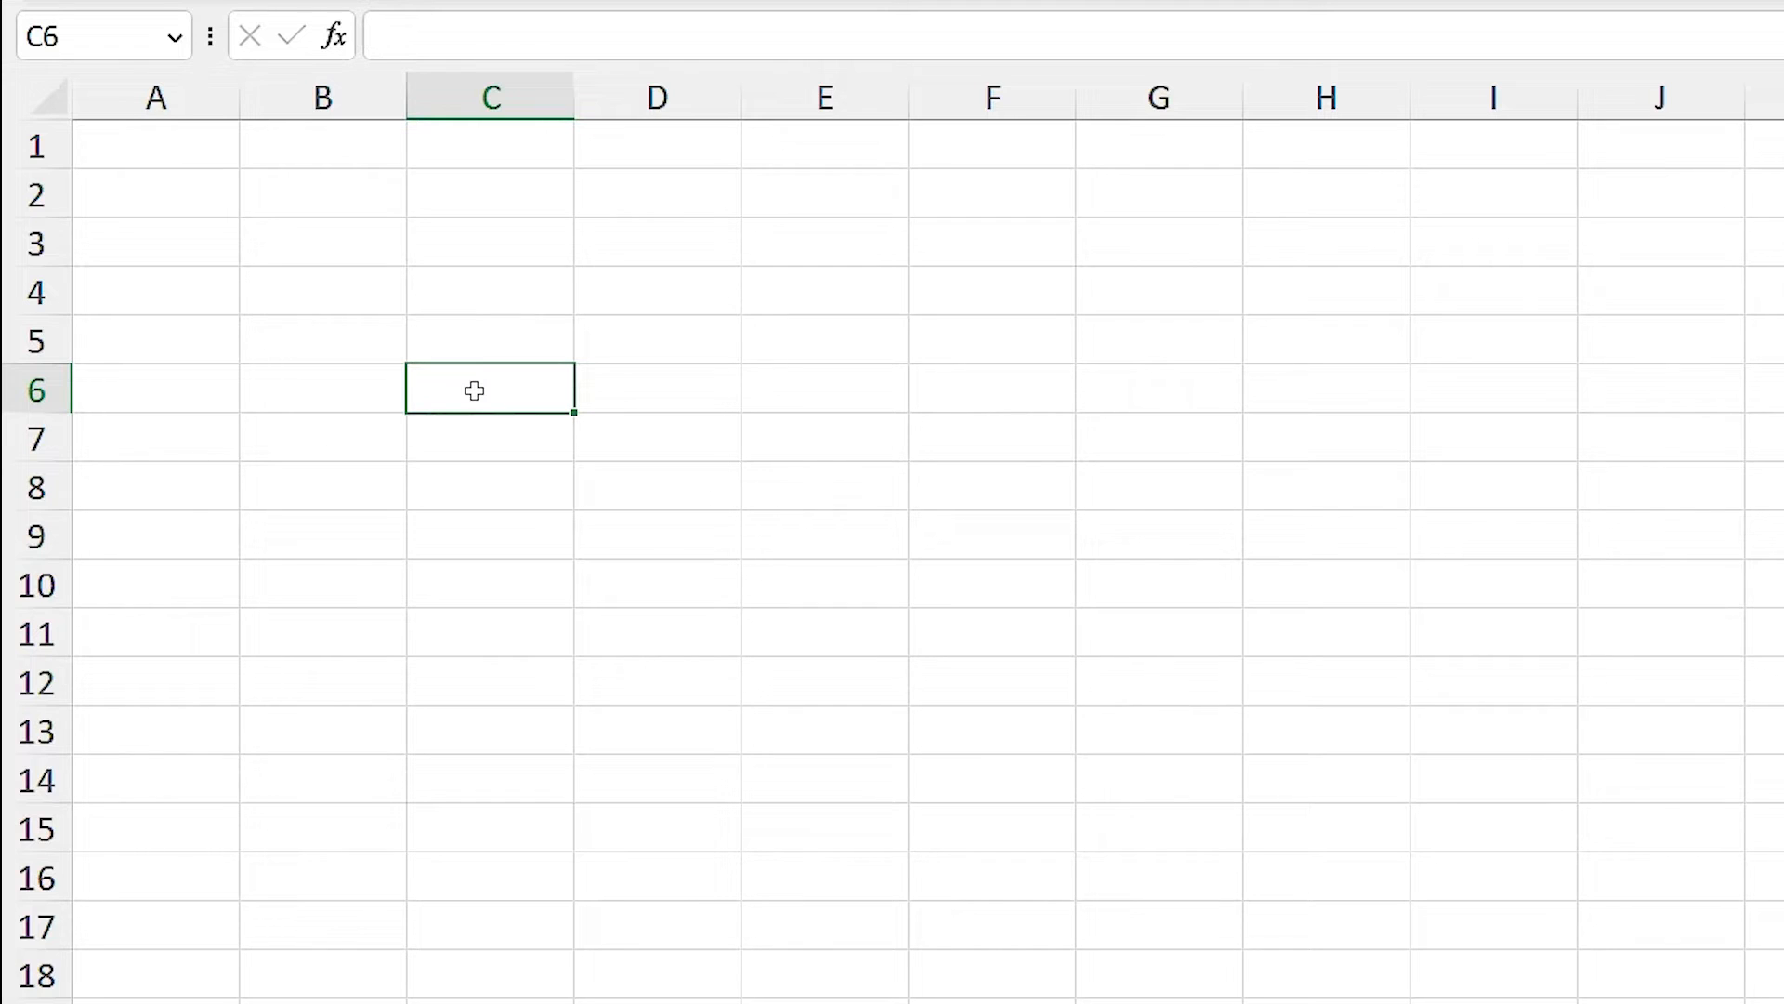
Select columns B and E, then clear that selection and pick cell D4.
left_click(340, 99)
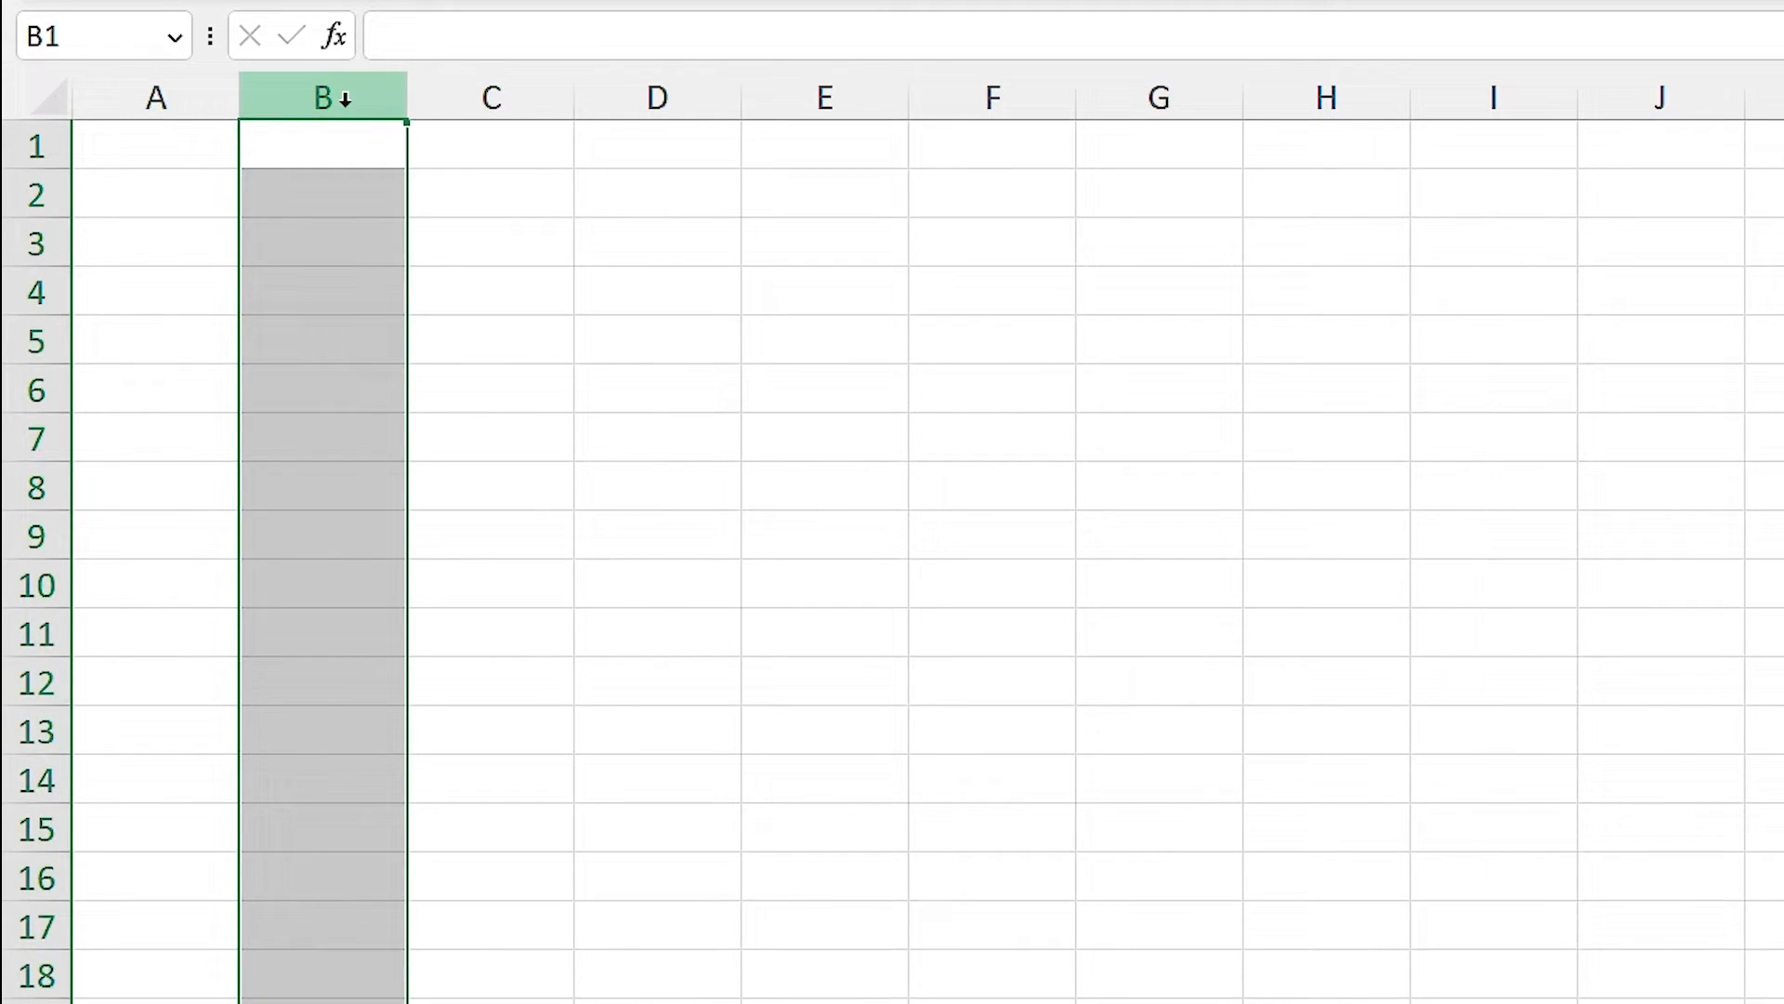
left_click(785, 97, "ctrl")
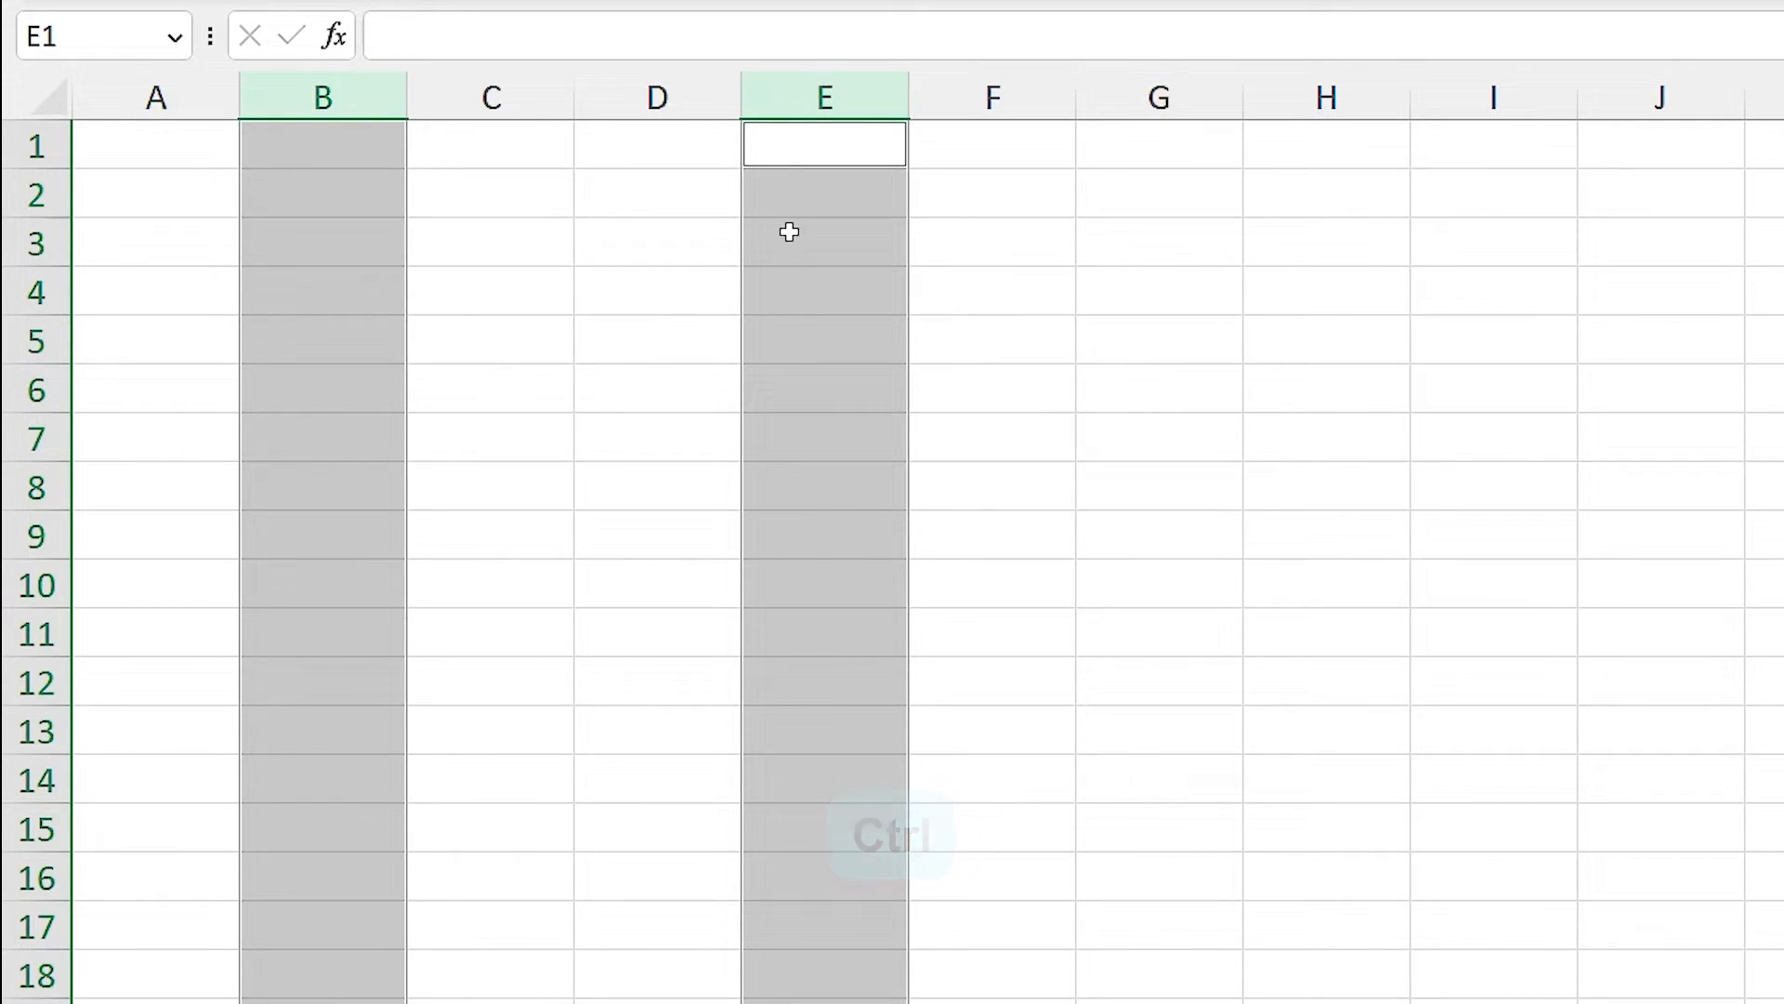
left_click(689, 245)
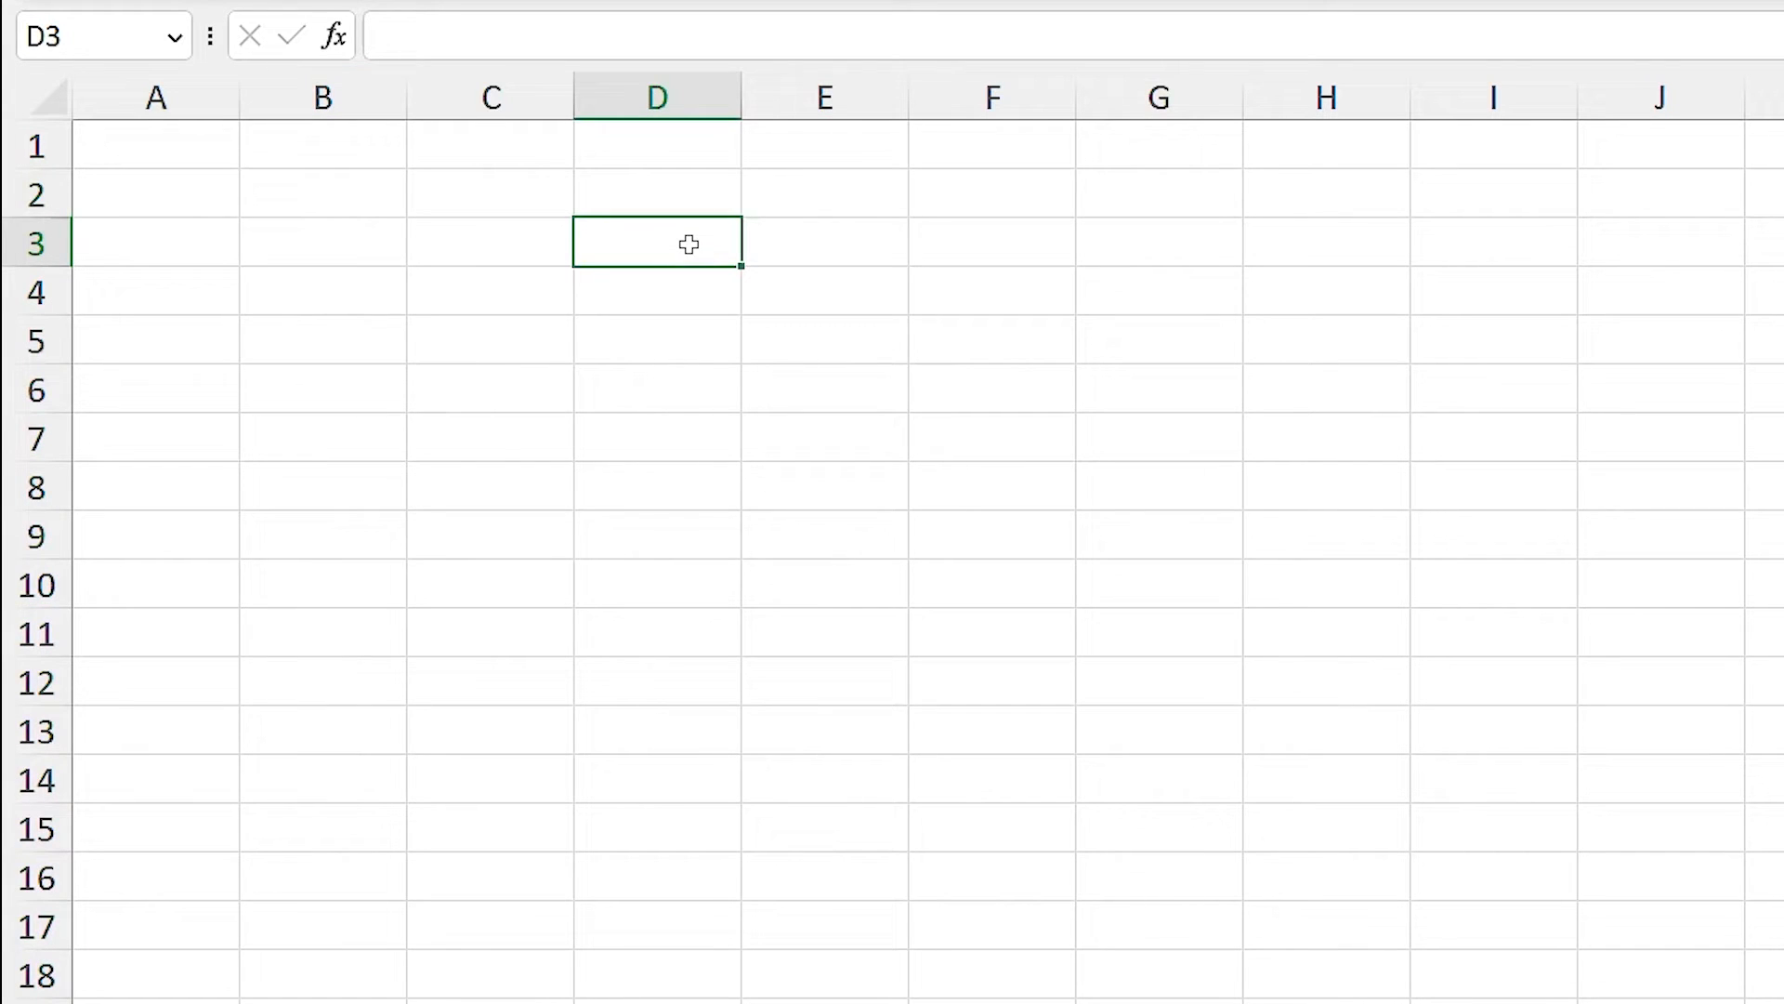
left_click(648, 289)
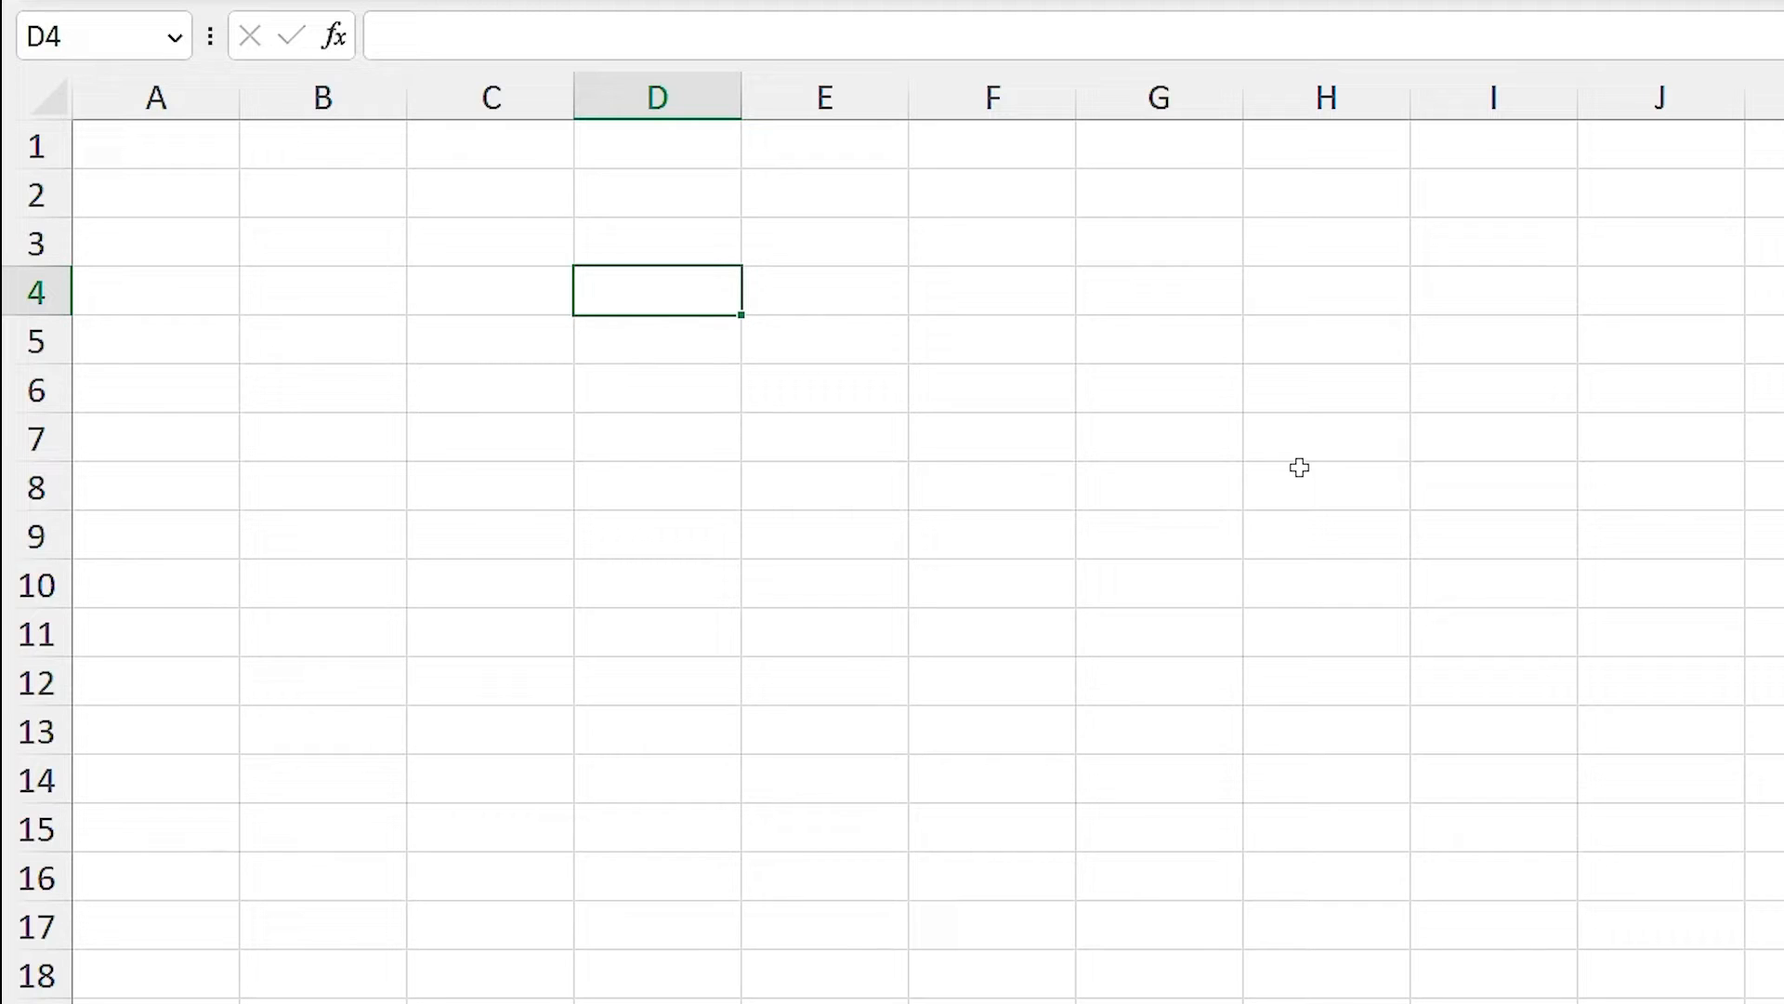
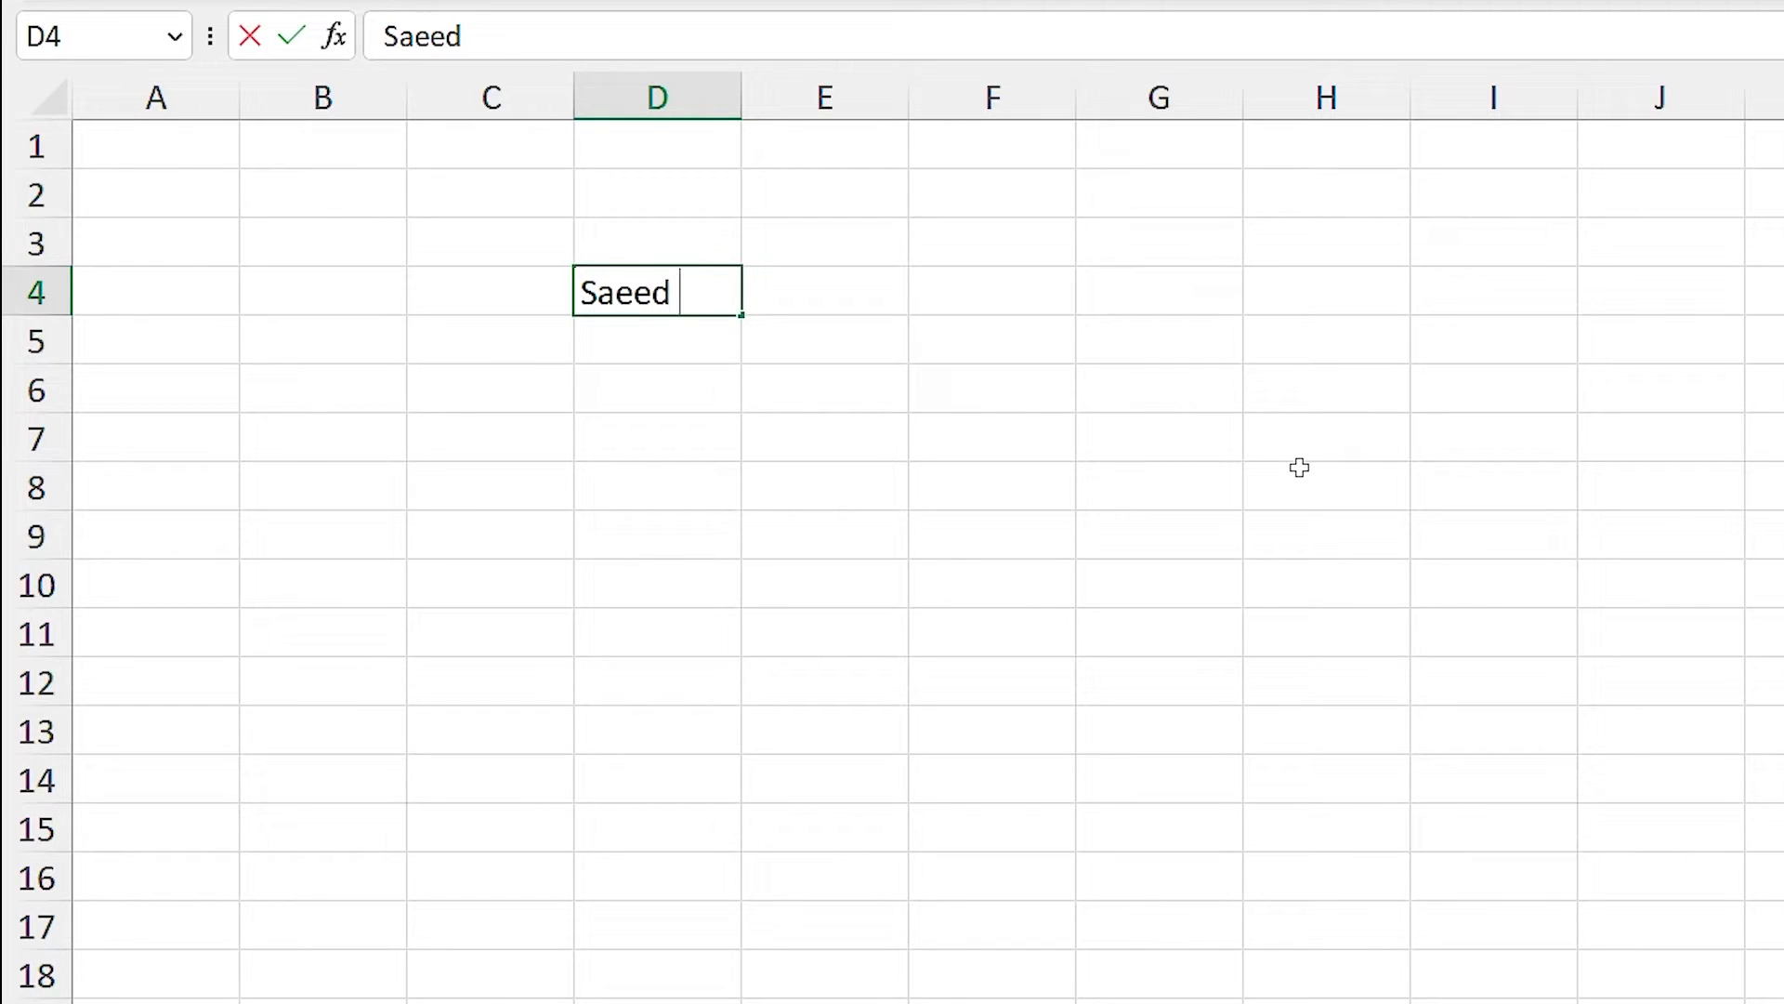
Enter the person's full name in D4, then move around nearby cells with arrow keys.
key("Return")
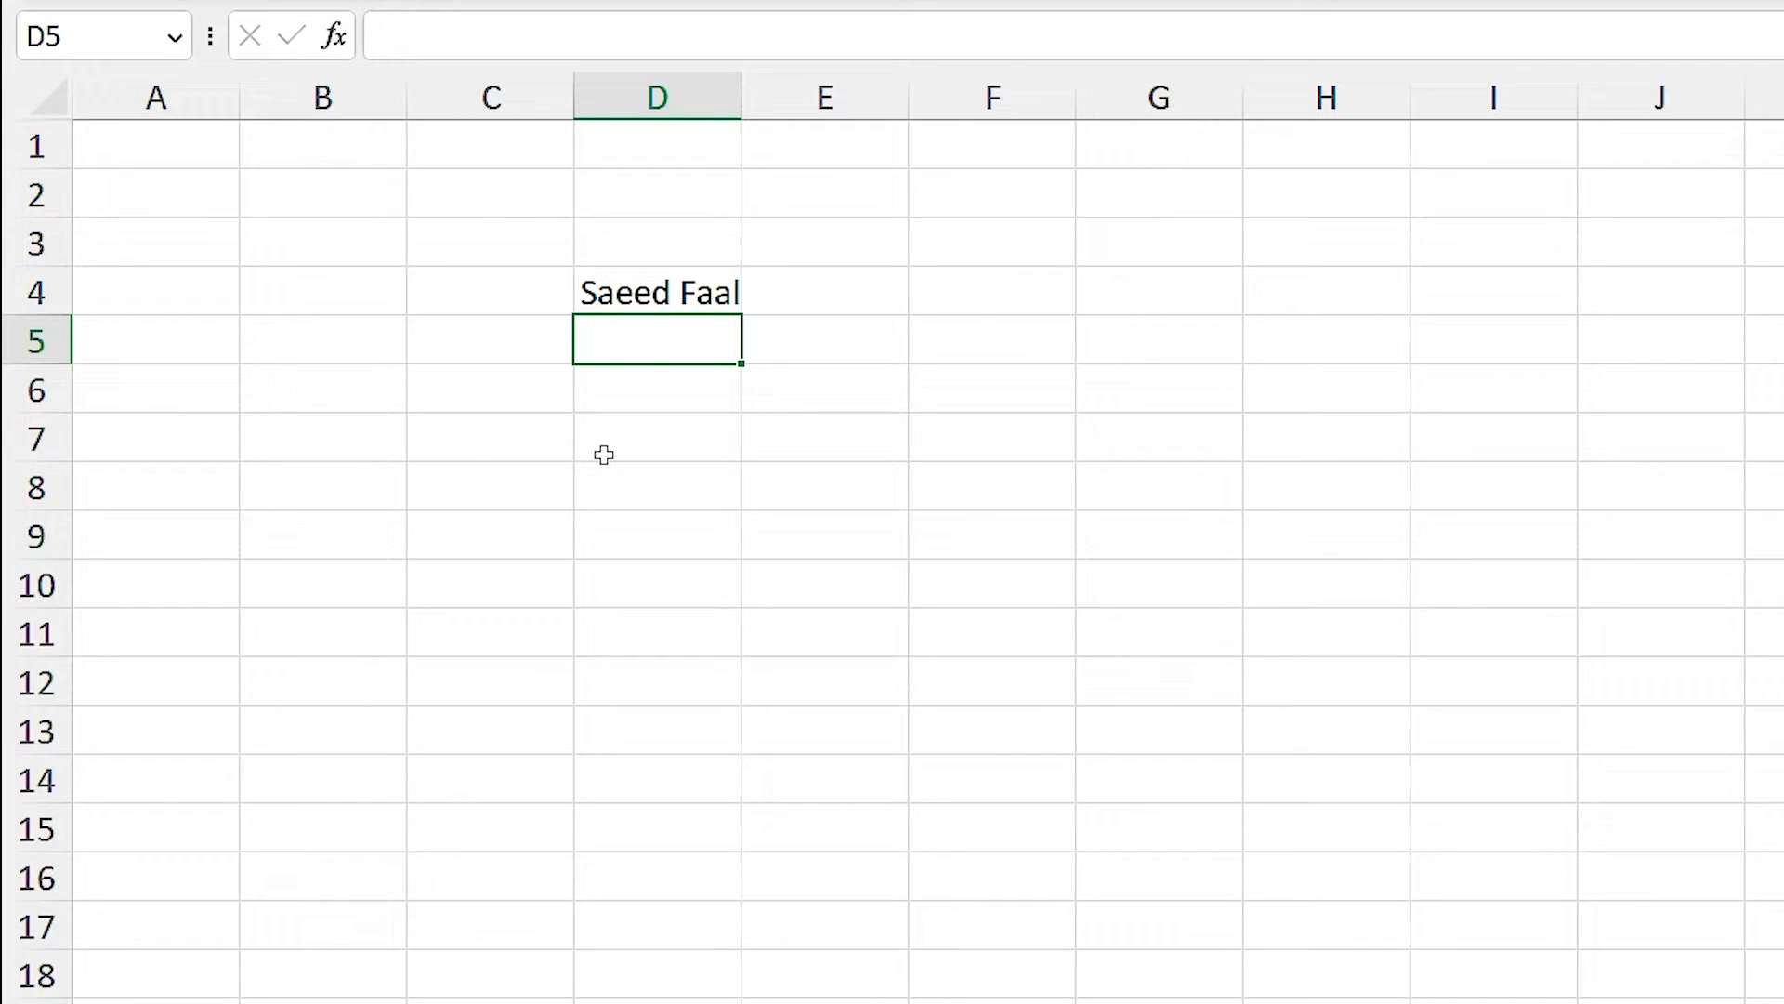
key("Right")
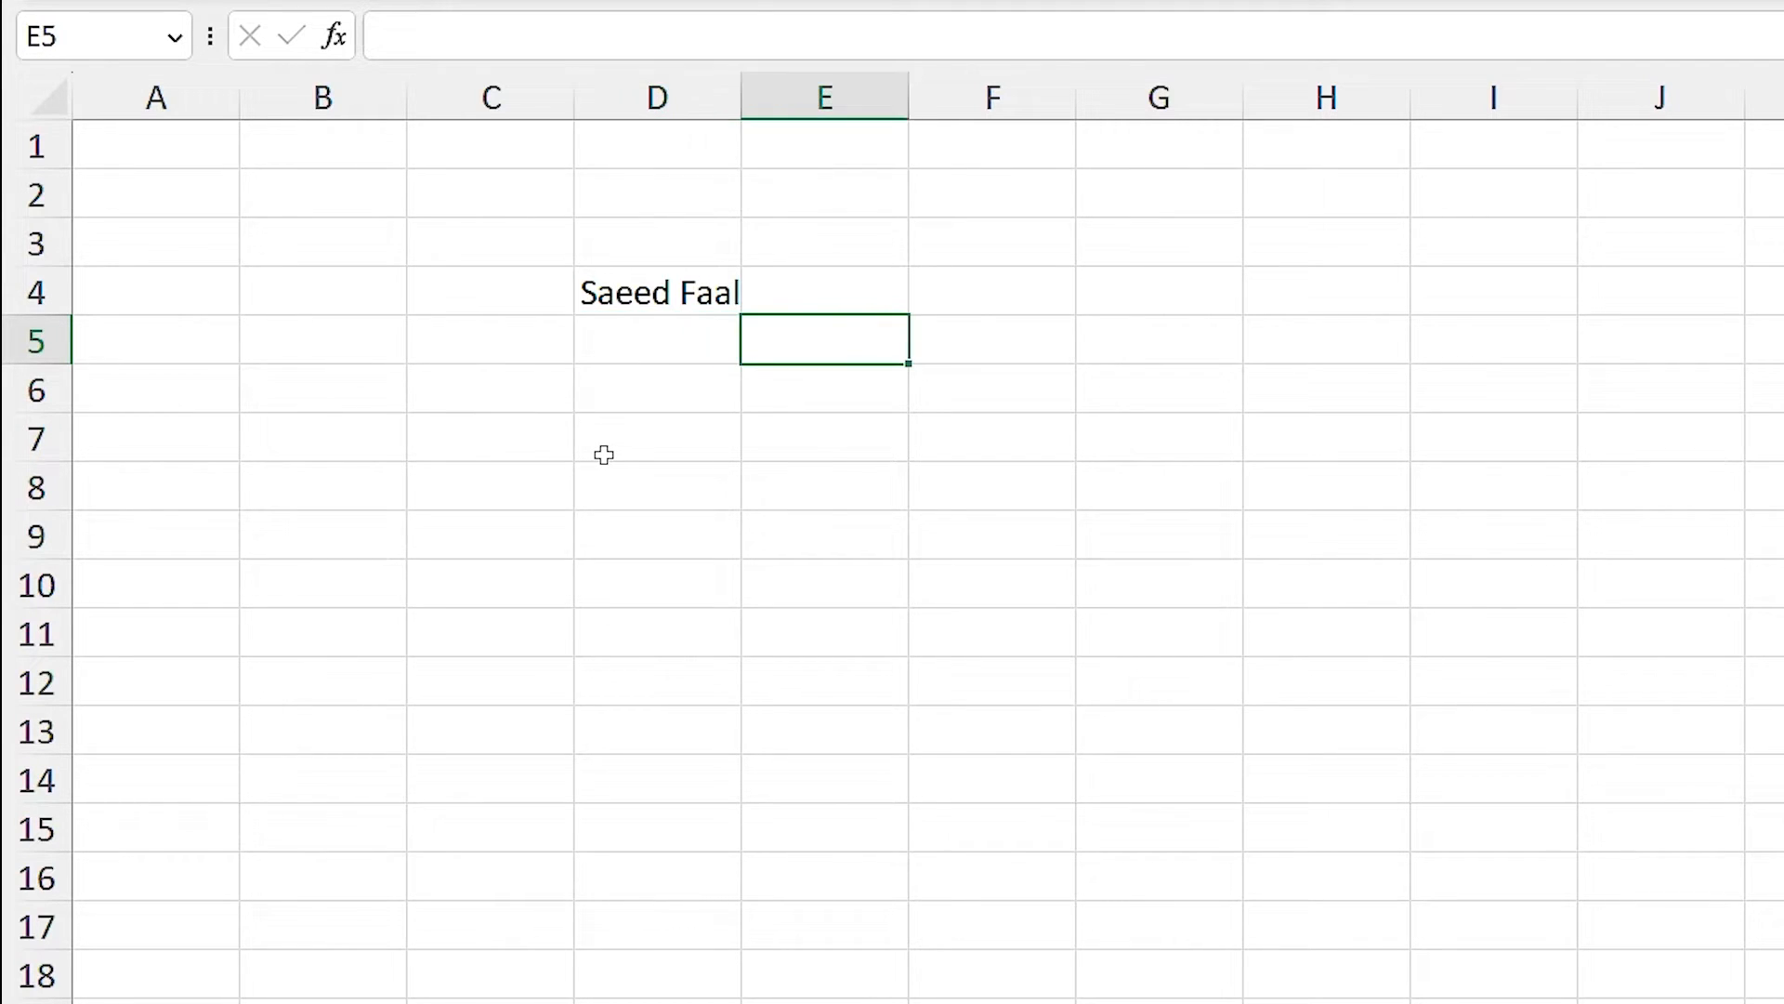
key("Up")
key("Left")
key("Left")
key("Down")
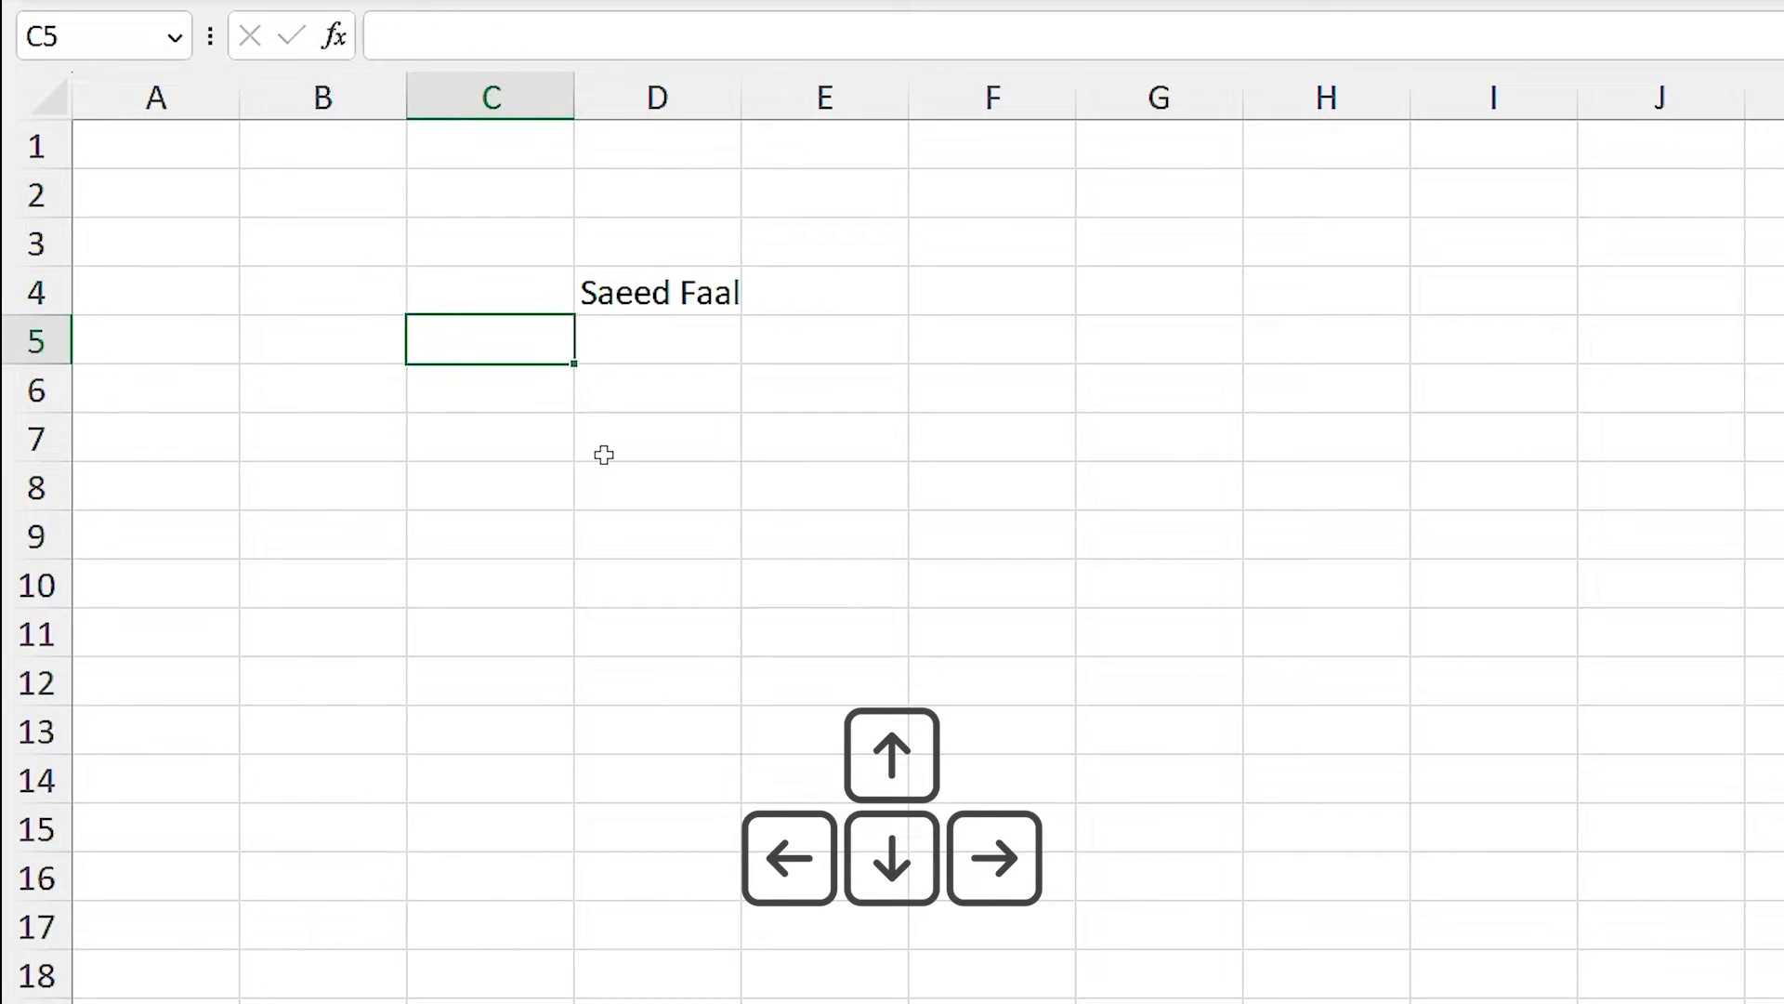
key("Up")
key("Right")
key("Right")
key("Down")
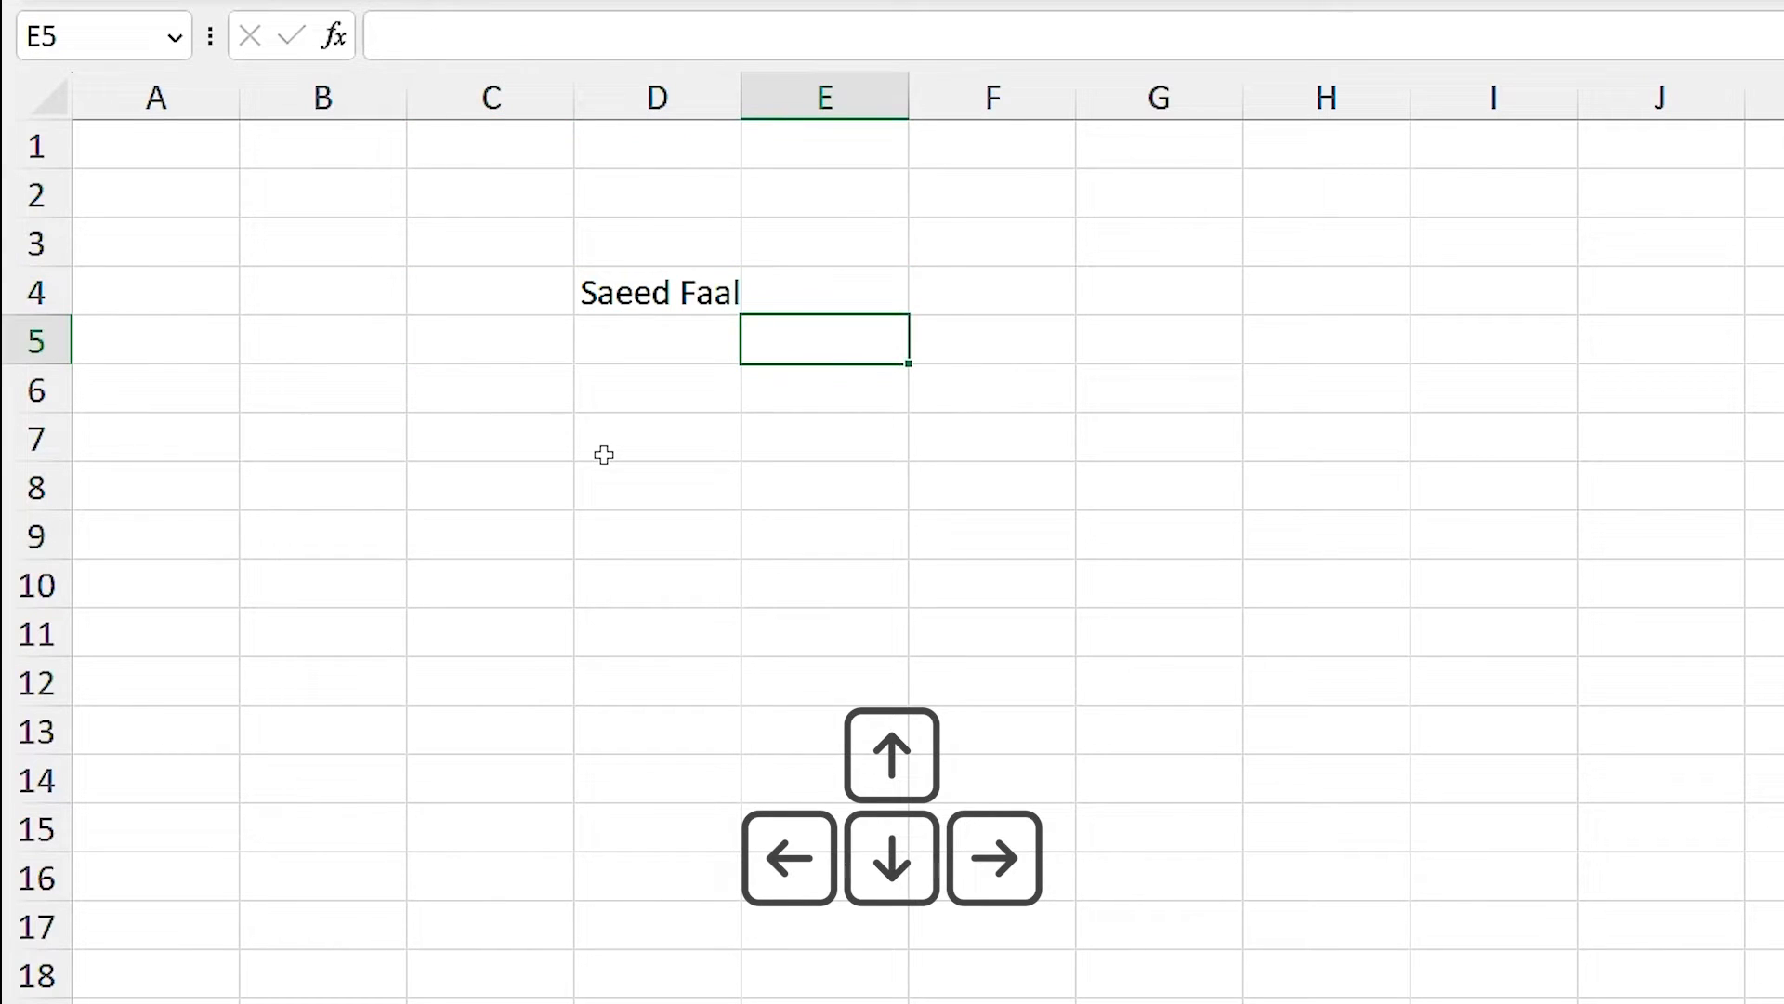
Jump directly to cells D8 and B4, then return to D4.
left_click(649, 482)
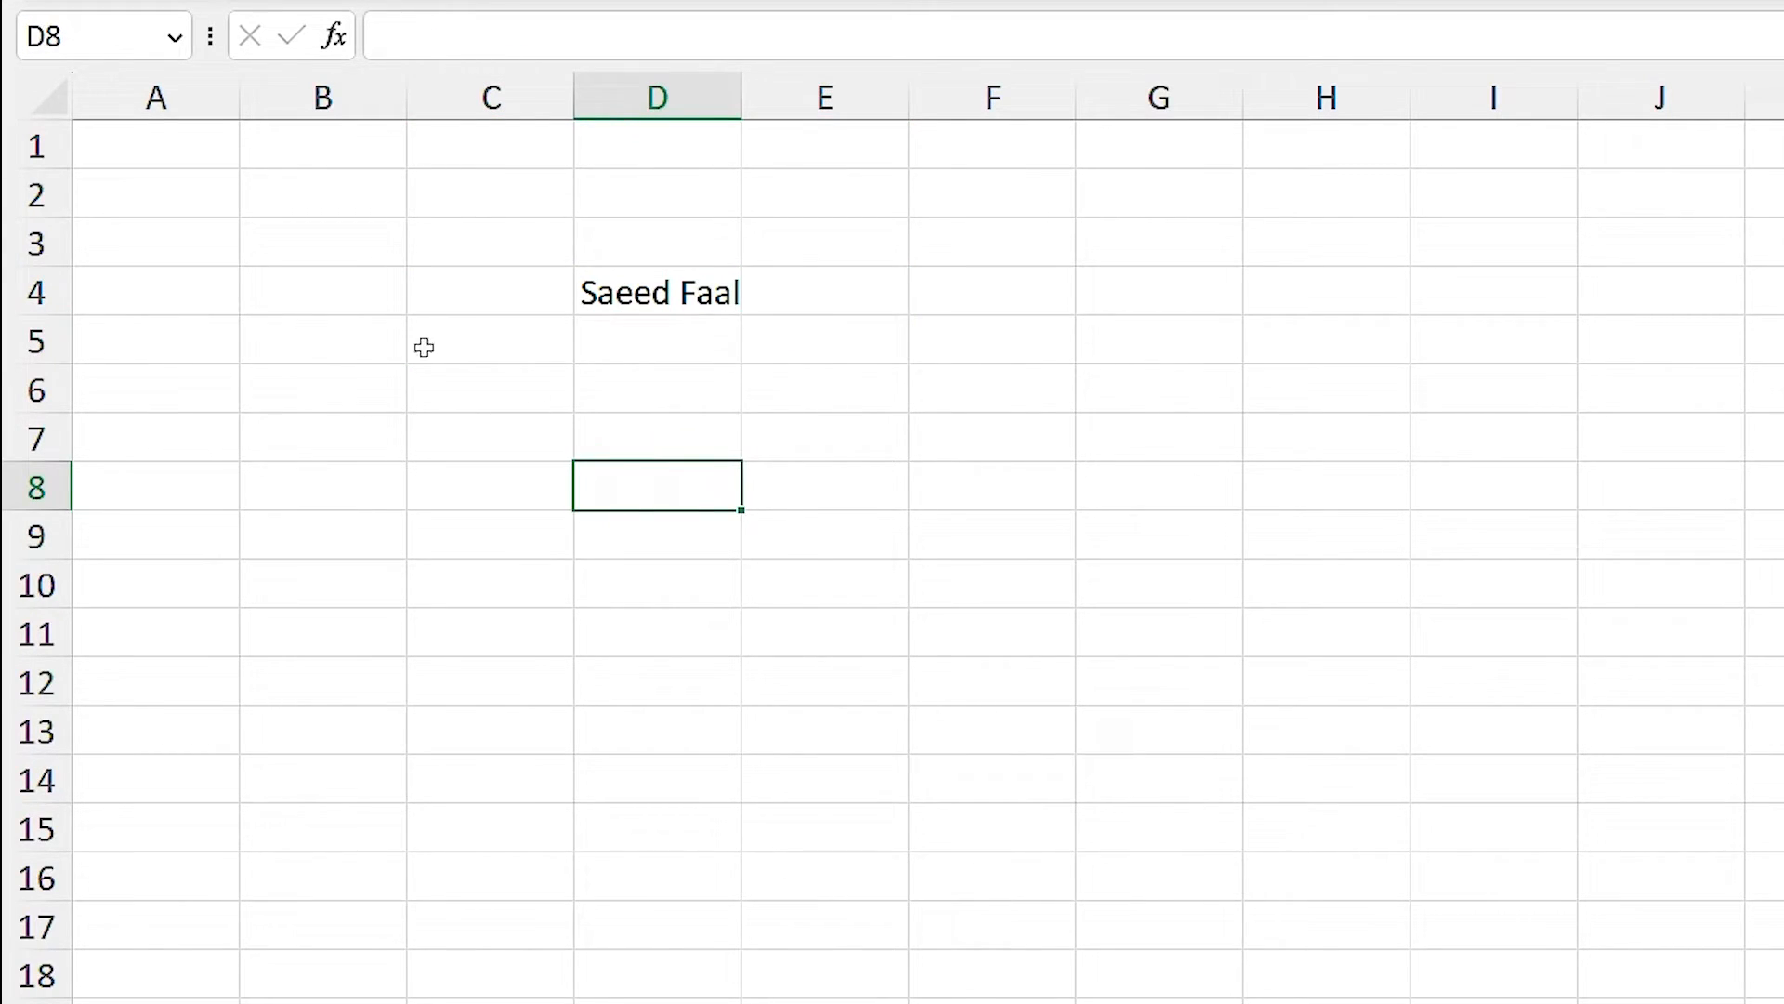
left_click(328, 288)
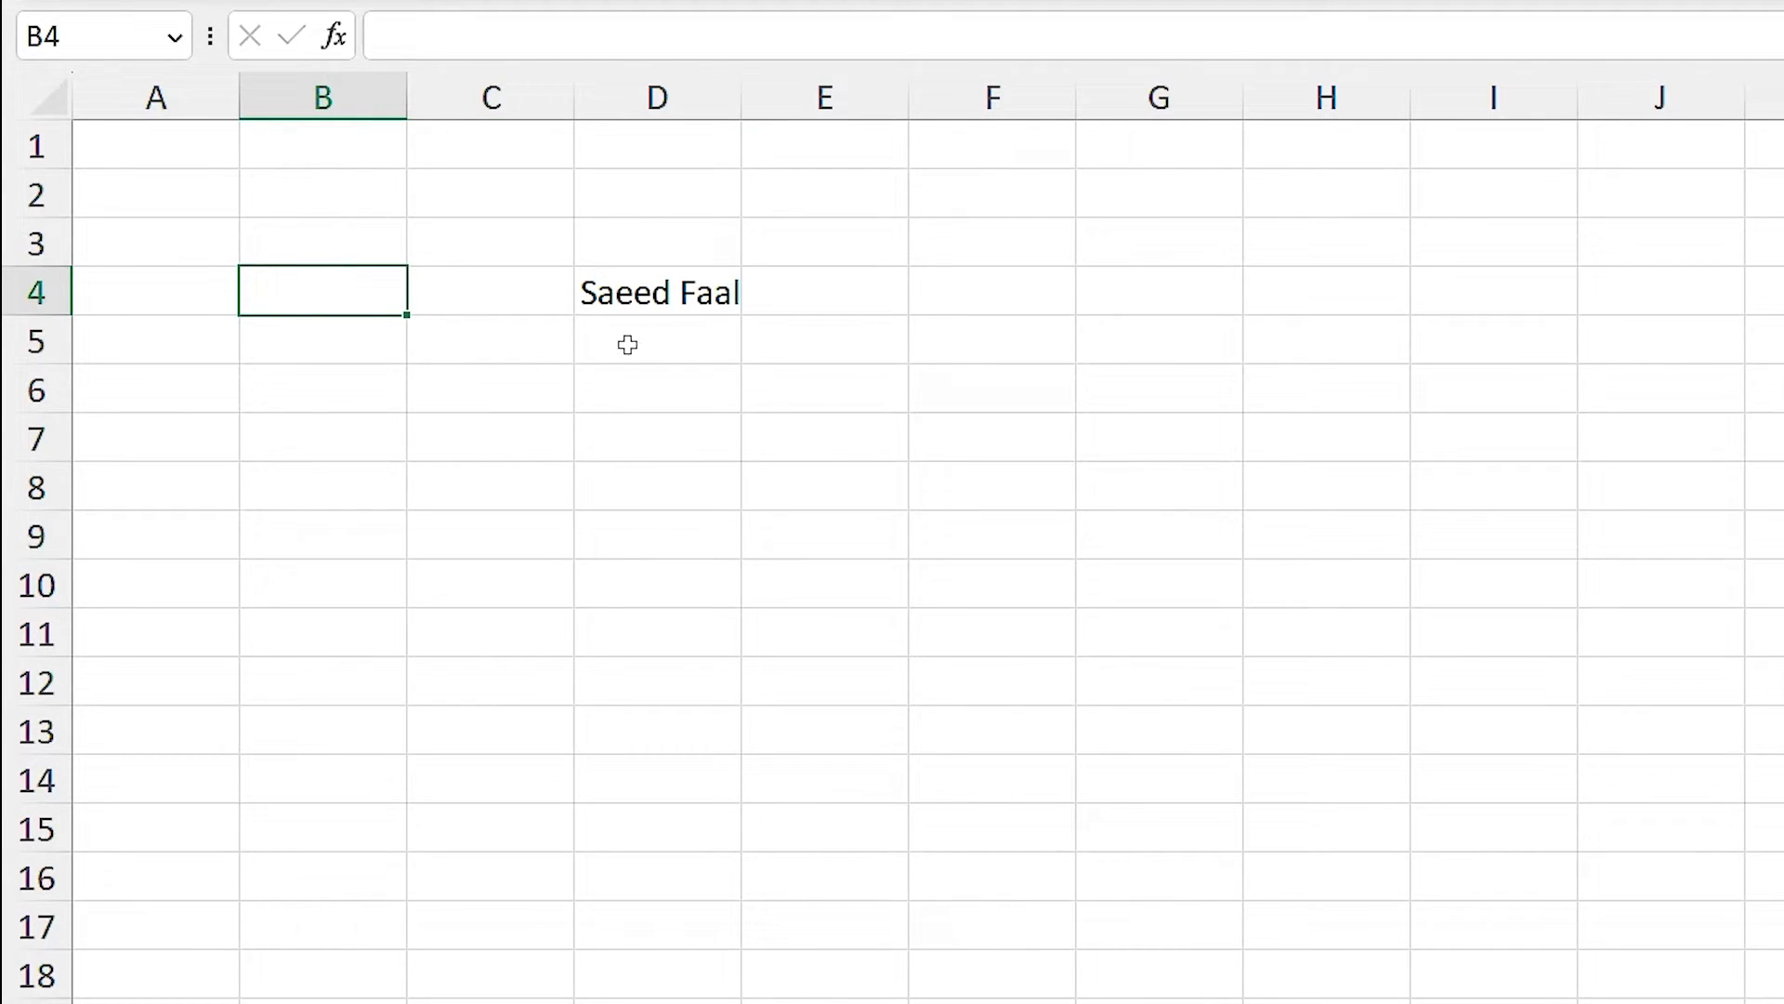
left_click(639, 294)
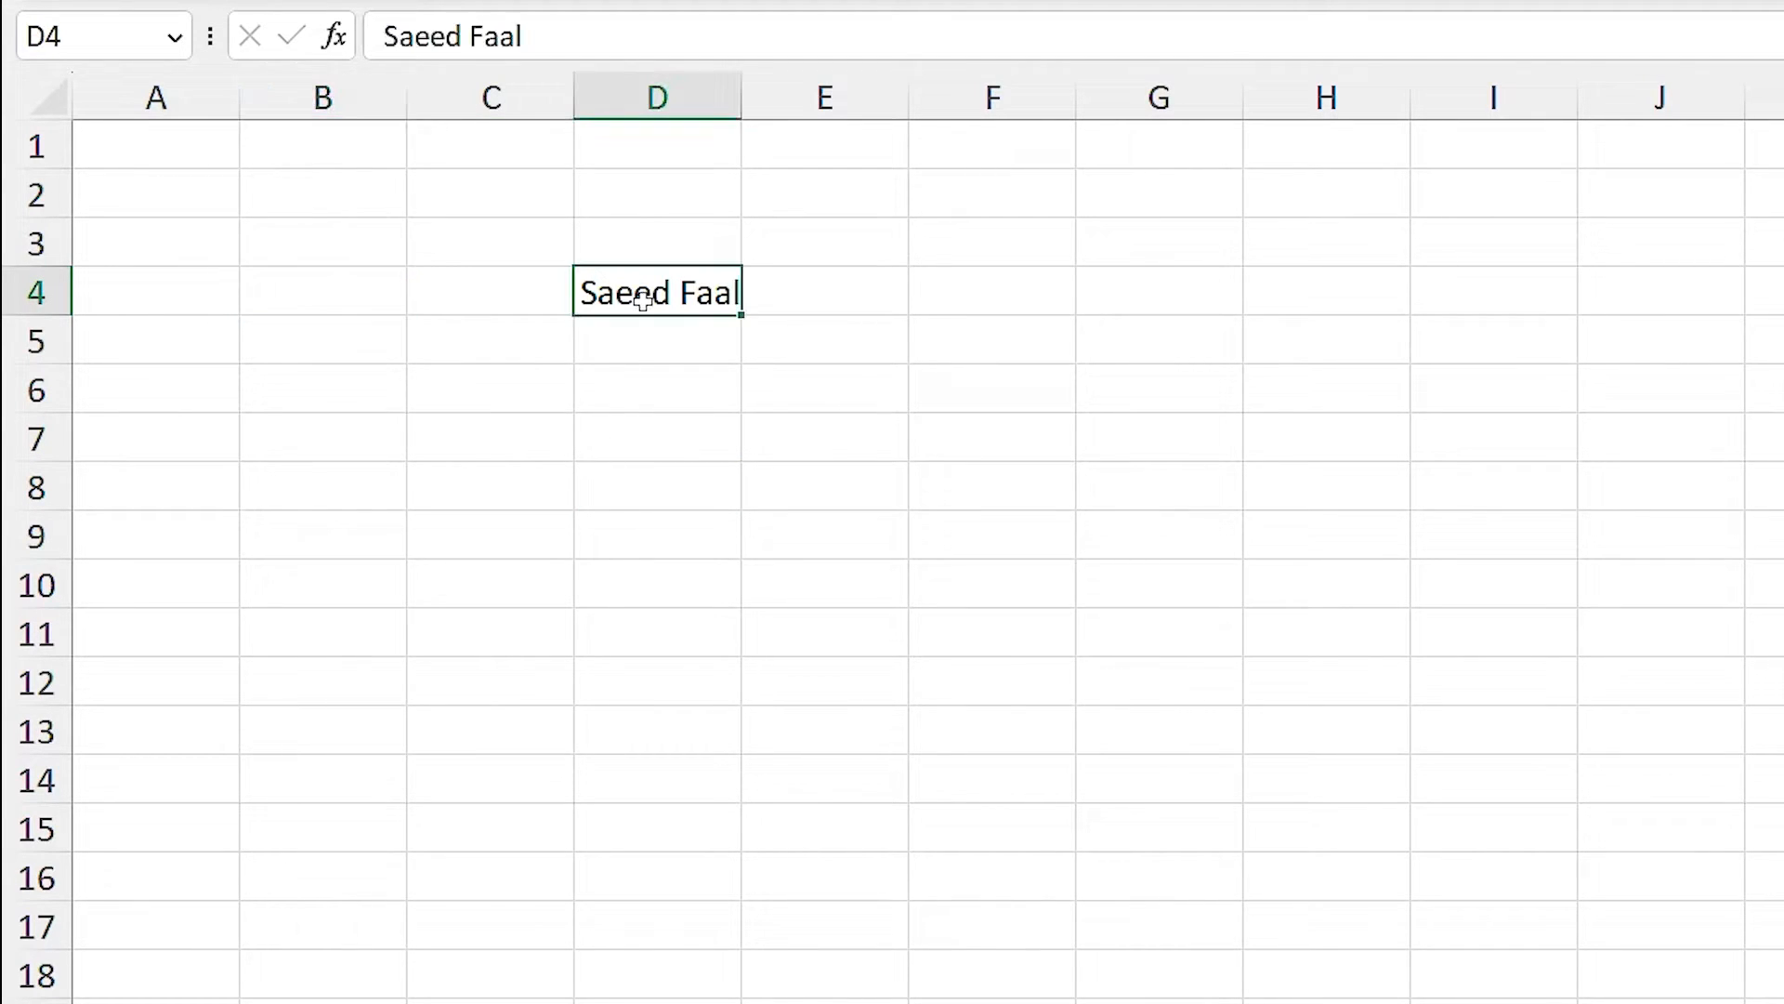
Edit D4 to delete the last name, keeping only the first name.
double_click(712, 293)
left_click_drag(684, 295, 752, 295)
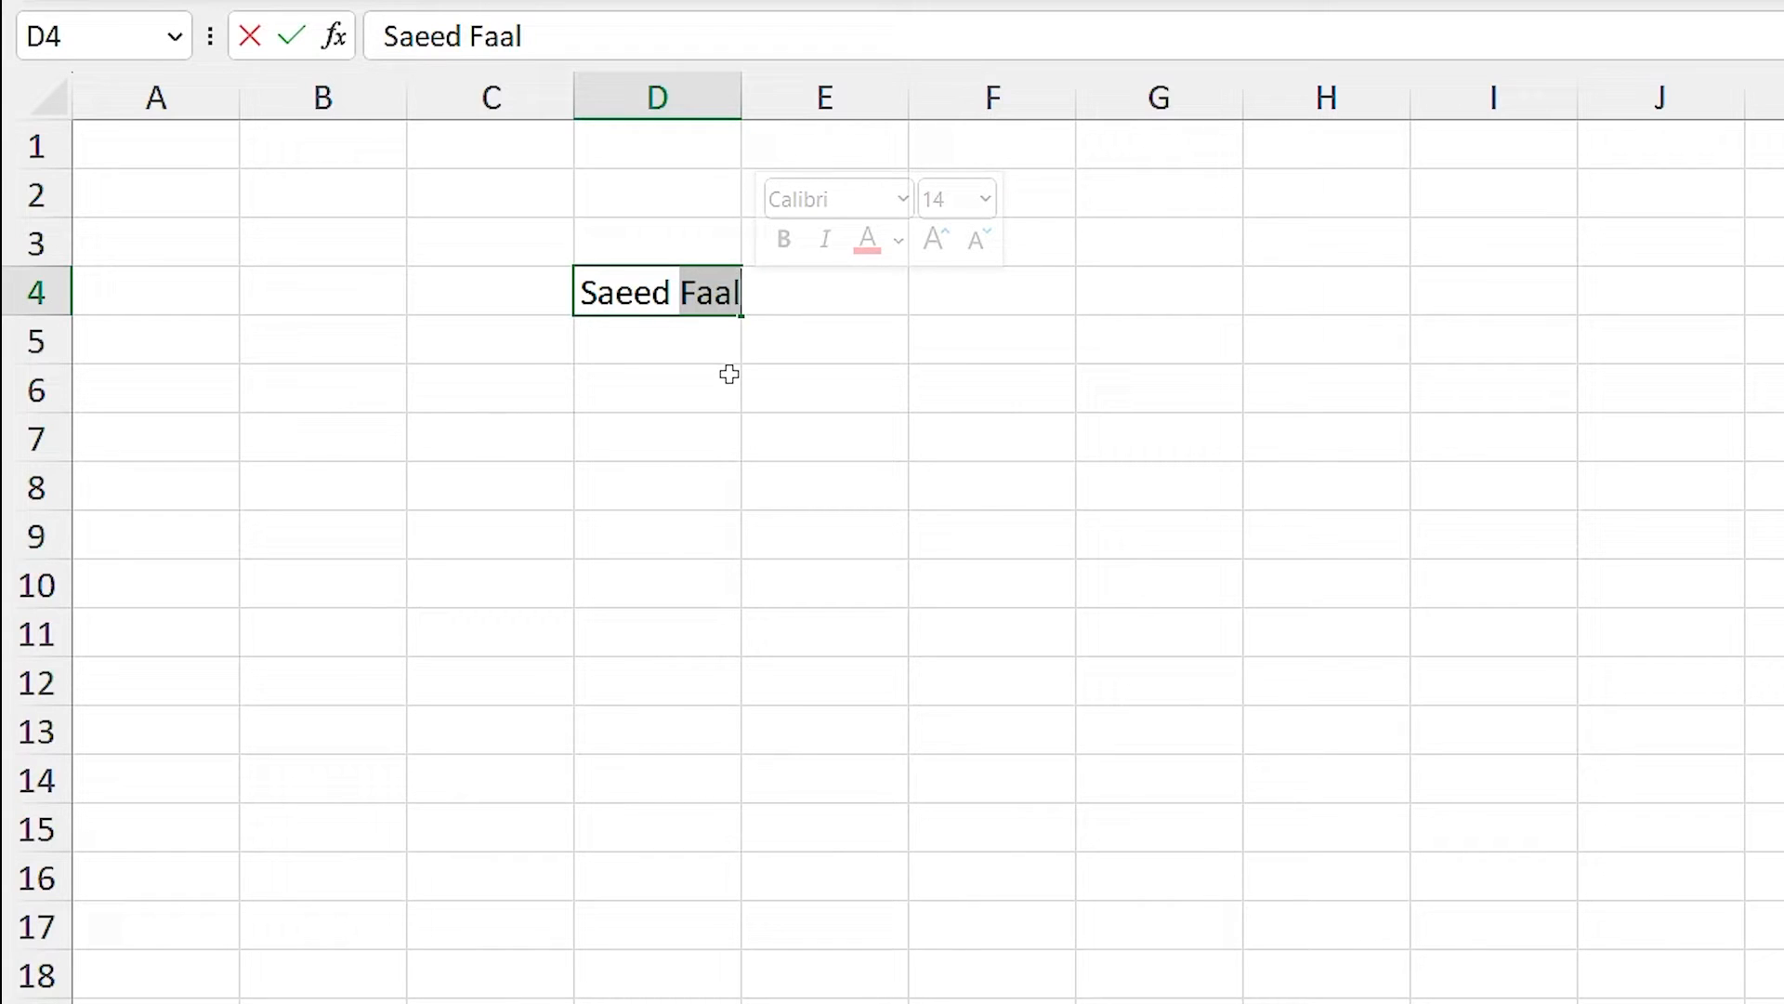
key("BackSpace")
key("Return")
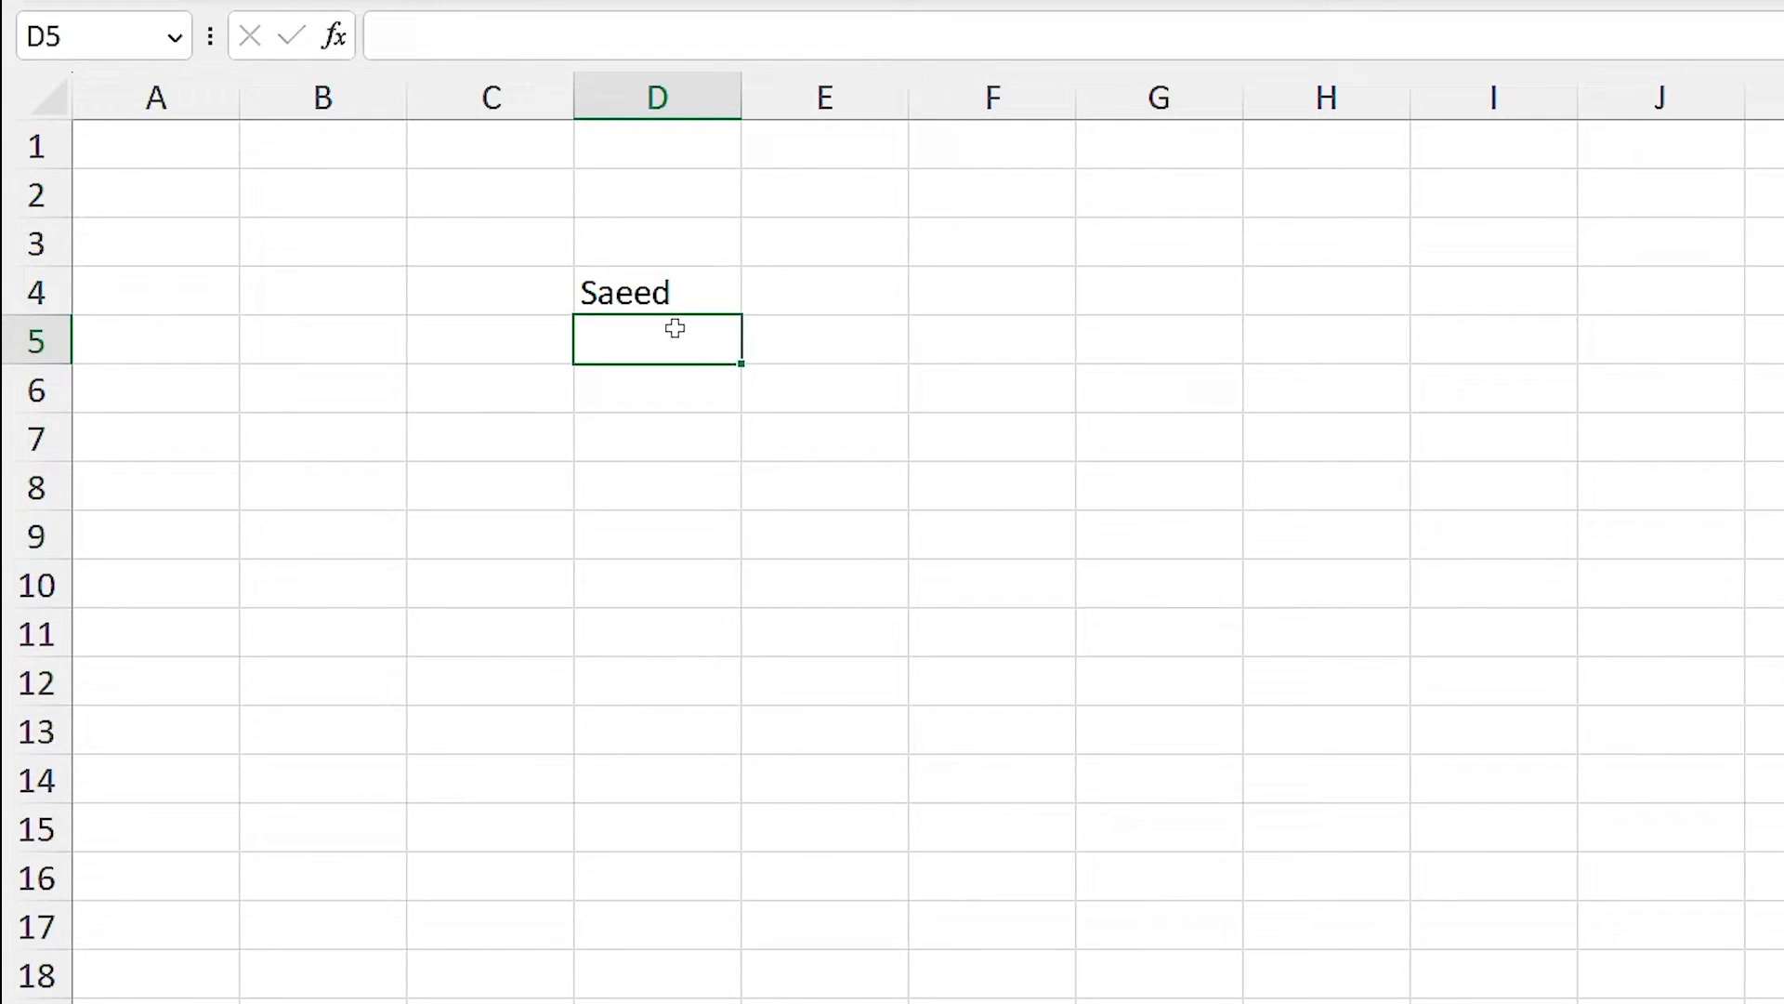
Clear D4, restore the first name with Ctrl+Z, and reselect D4.
left_click(690, 291)
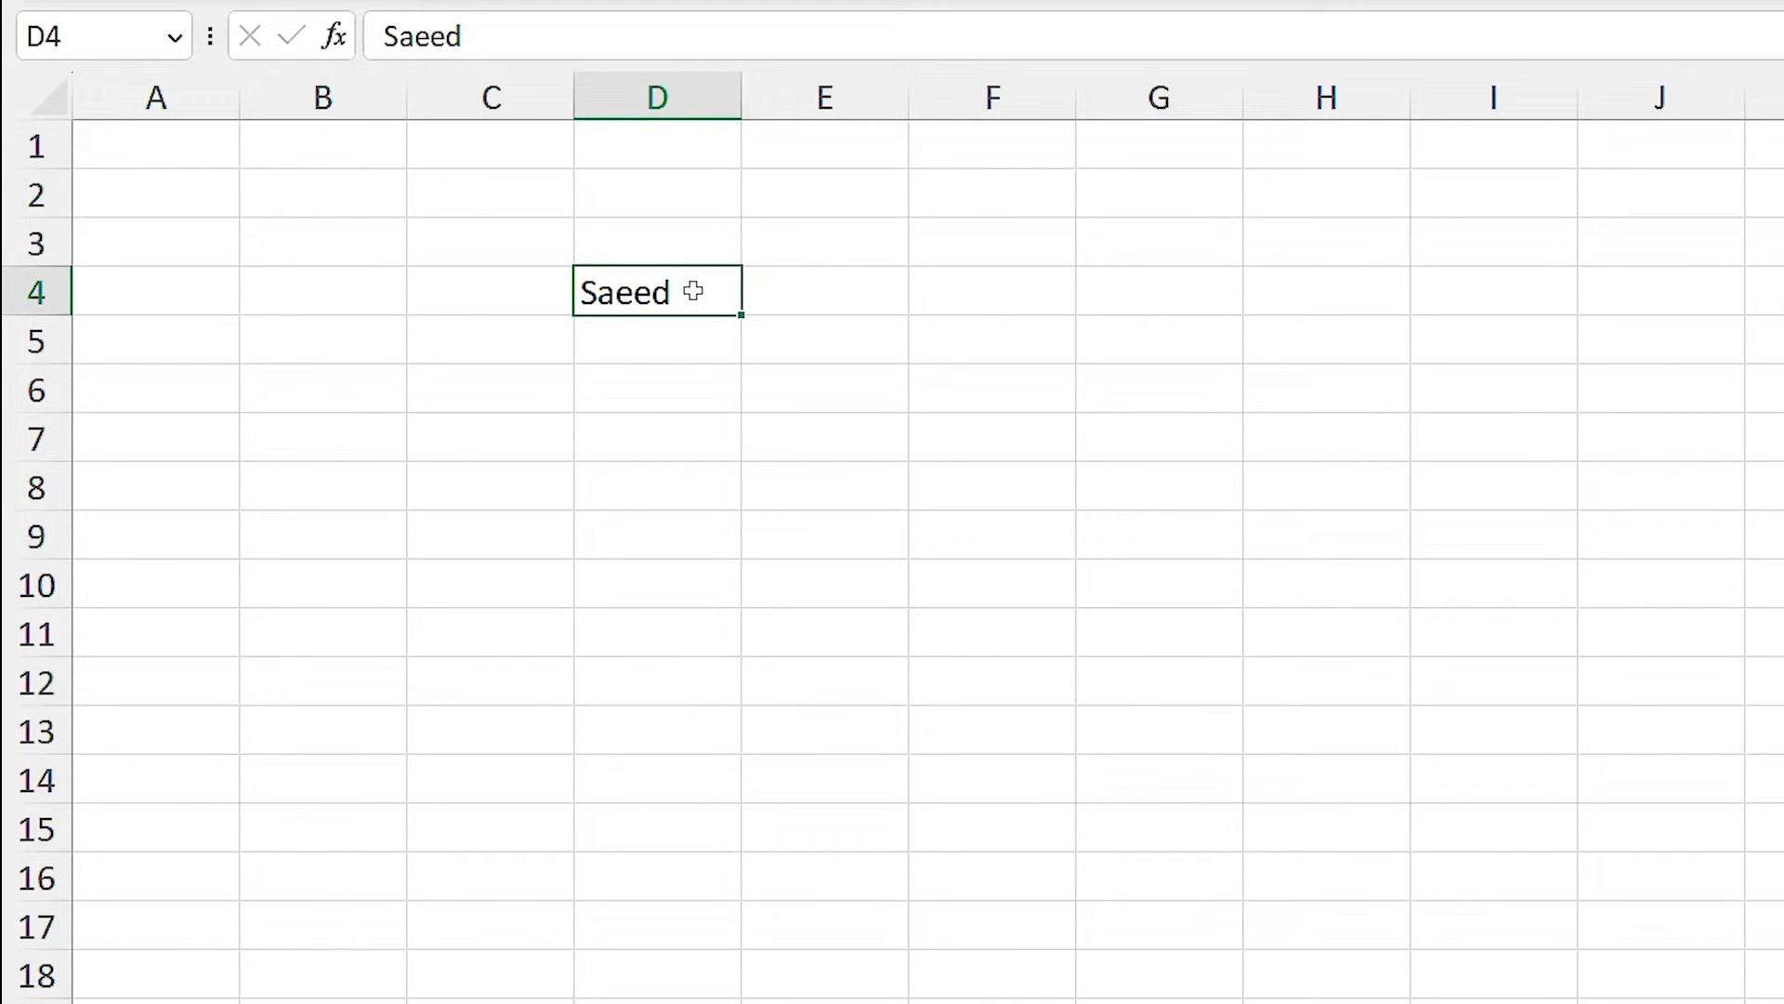
key("Delete")
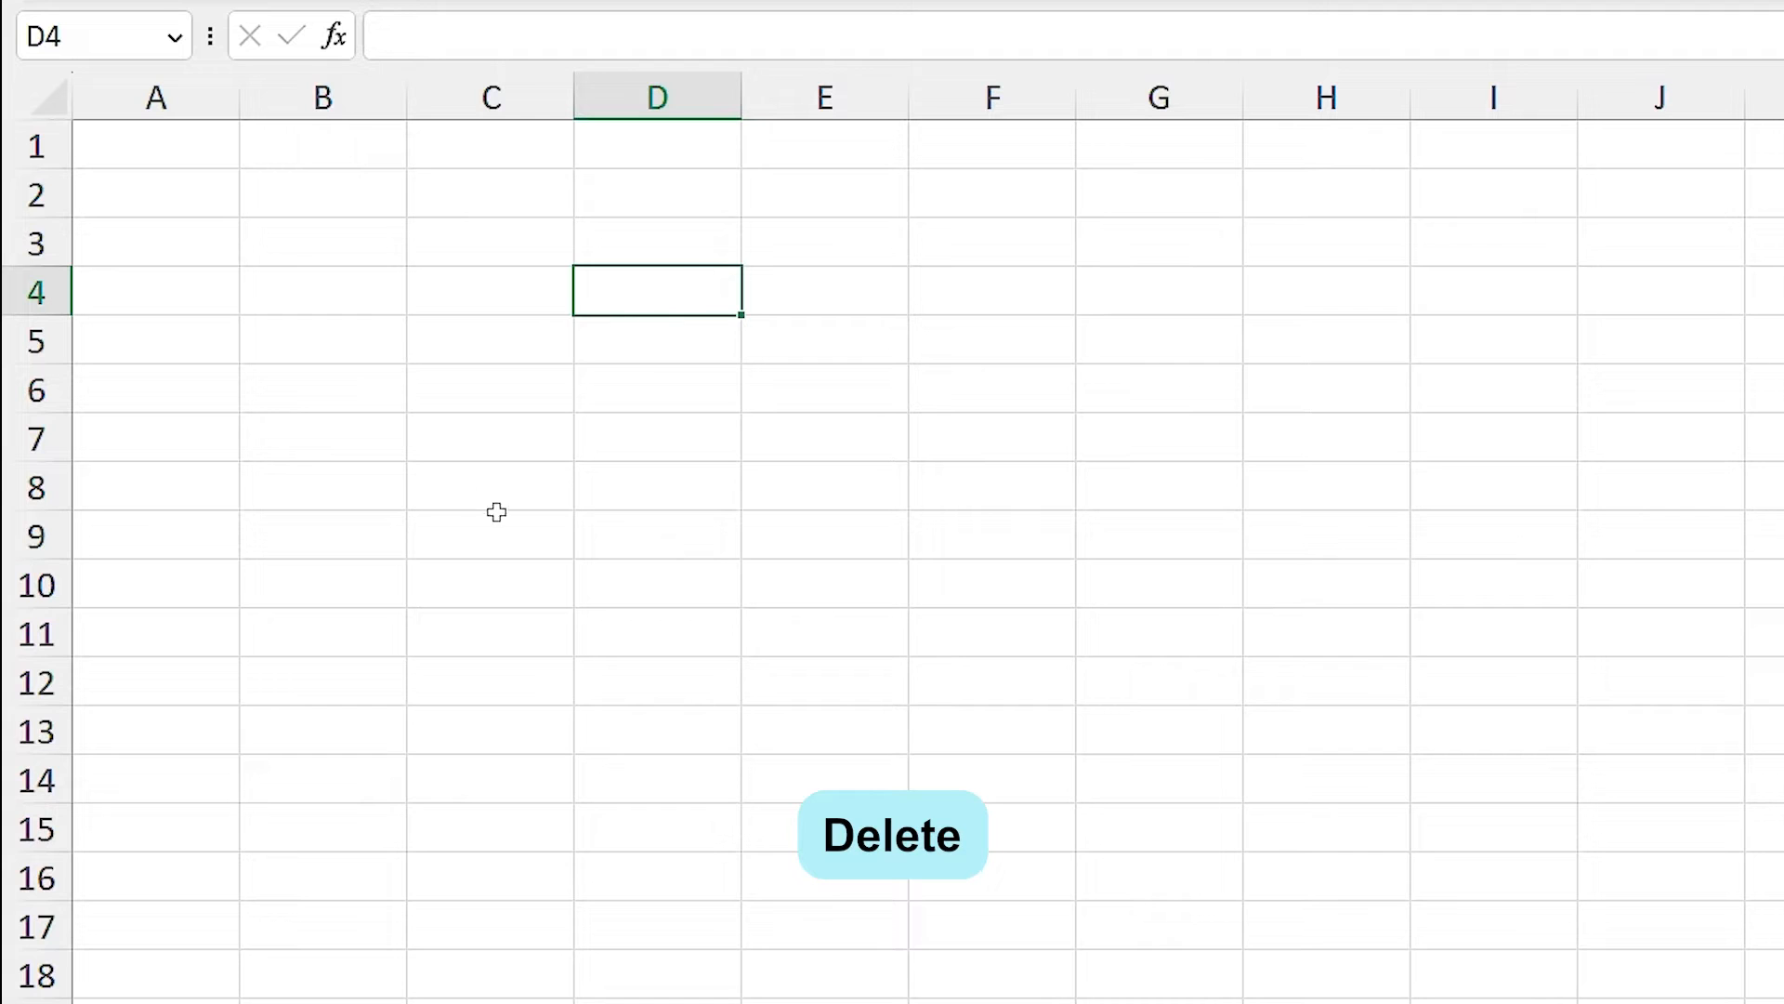
key("ctrl+z")
left_click(661, 368)
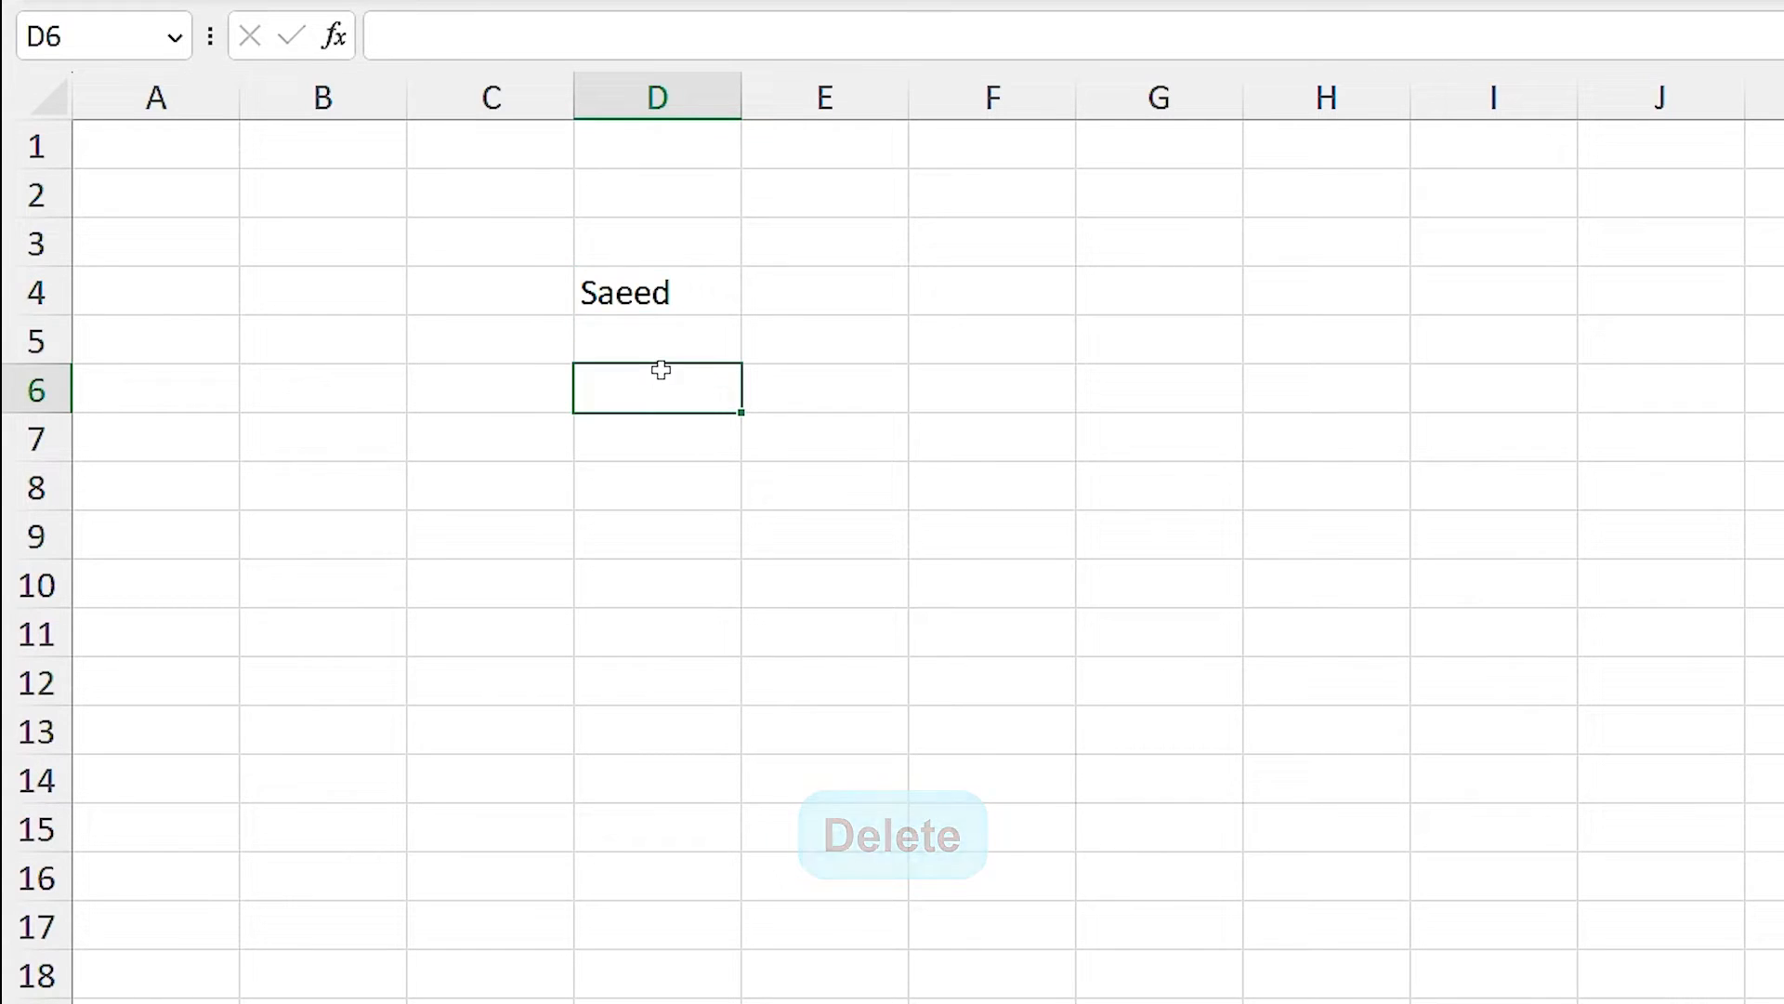
left_click(670, 291)
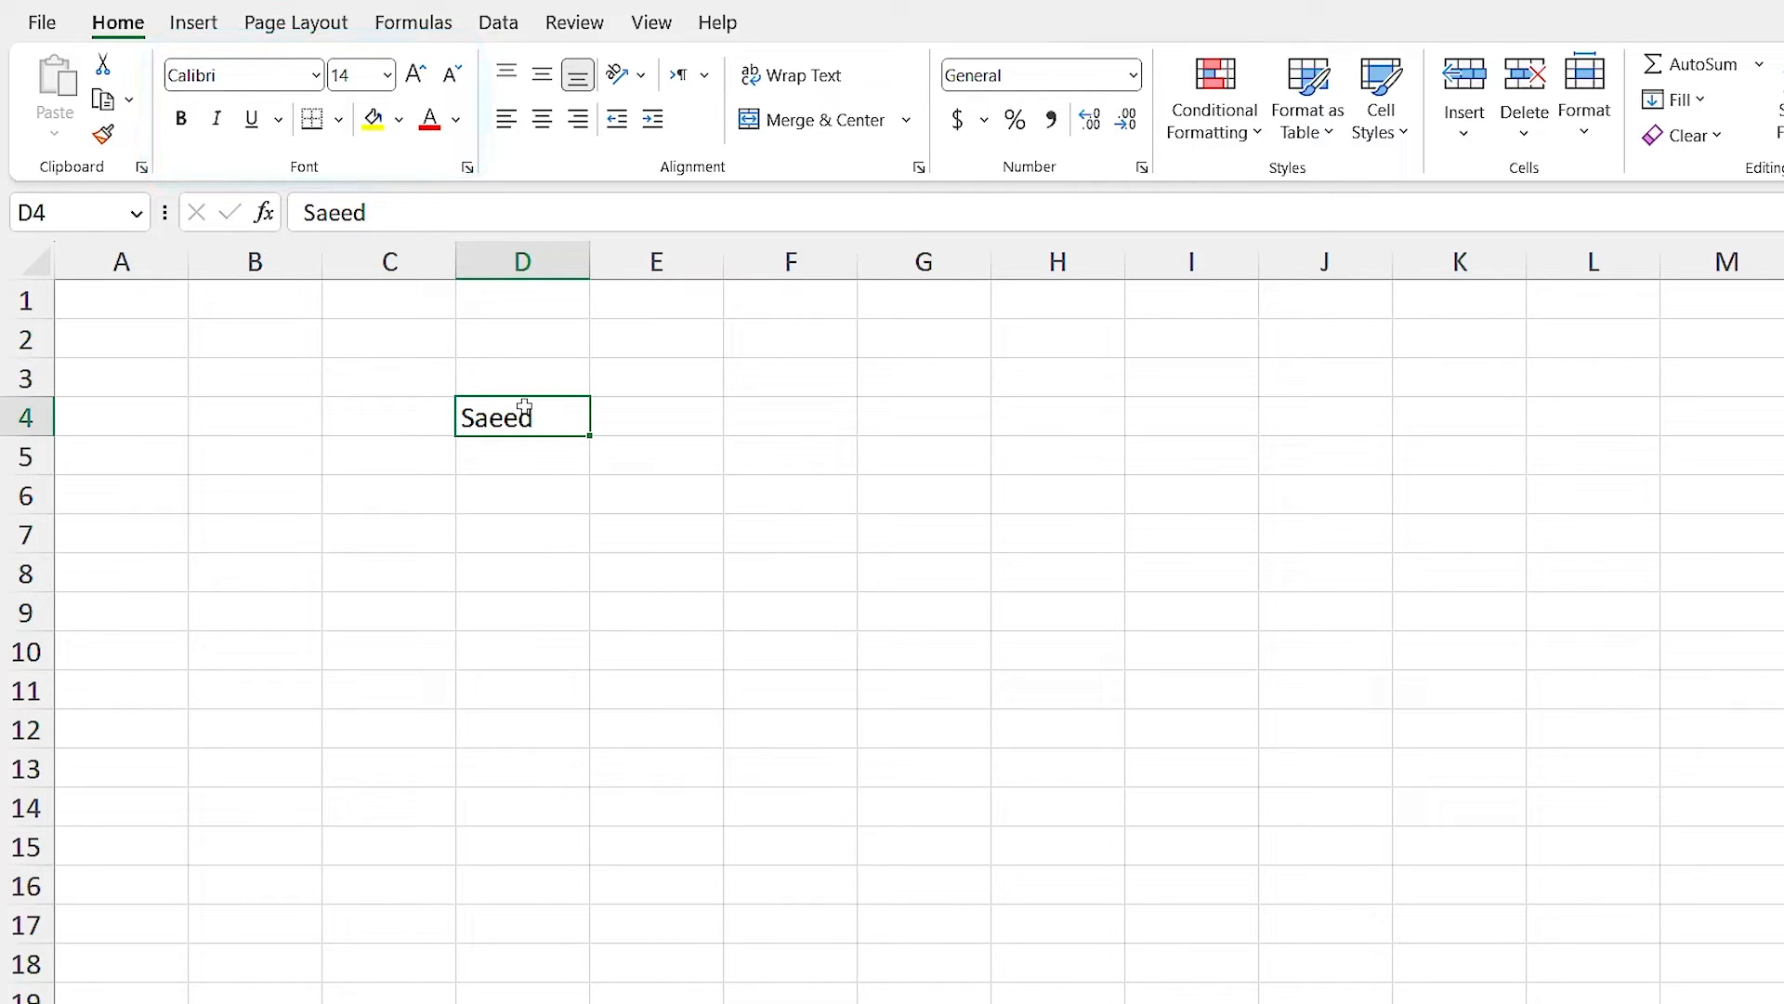
Change D4's font to Arial by entering it in the Font box.
left_click(318, 76)
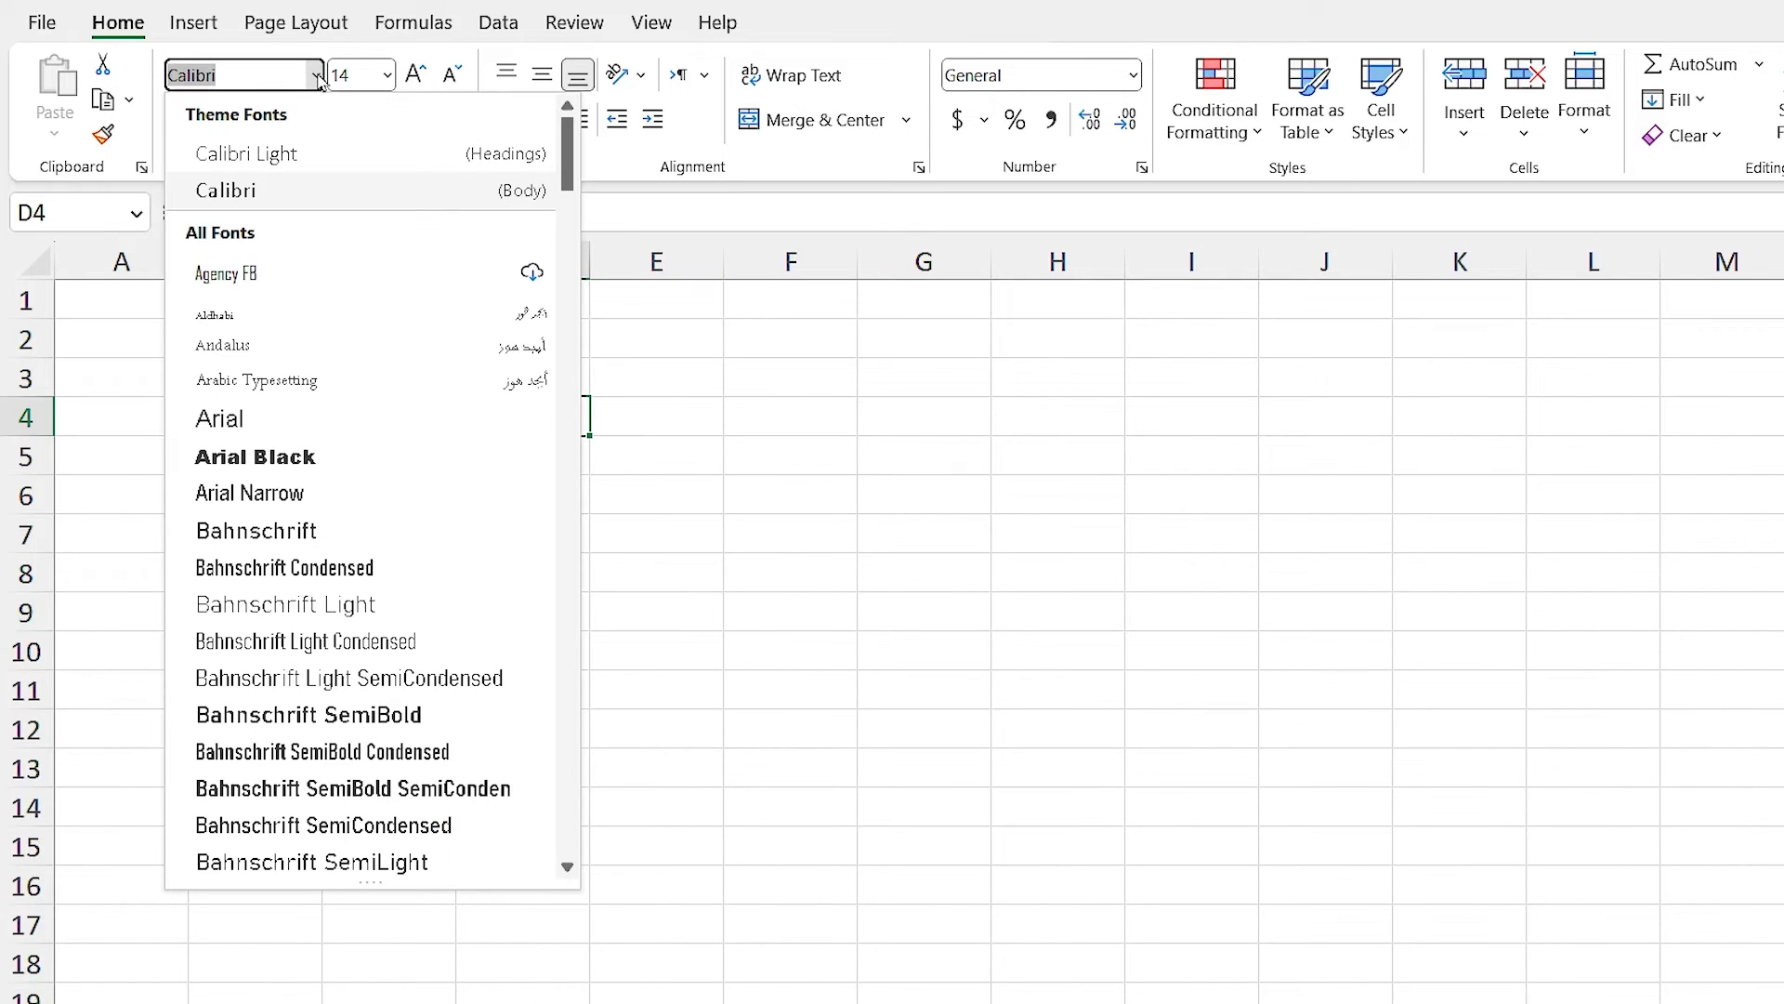
scroll(355, 418, "down", 7)
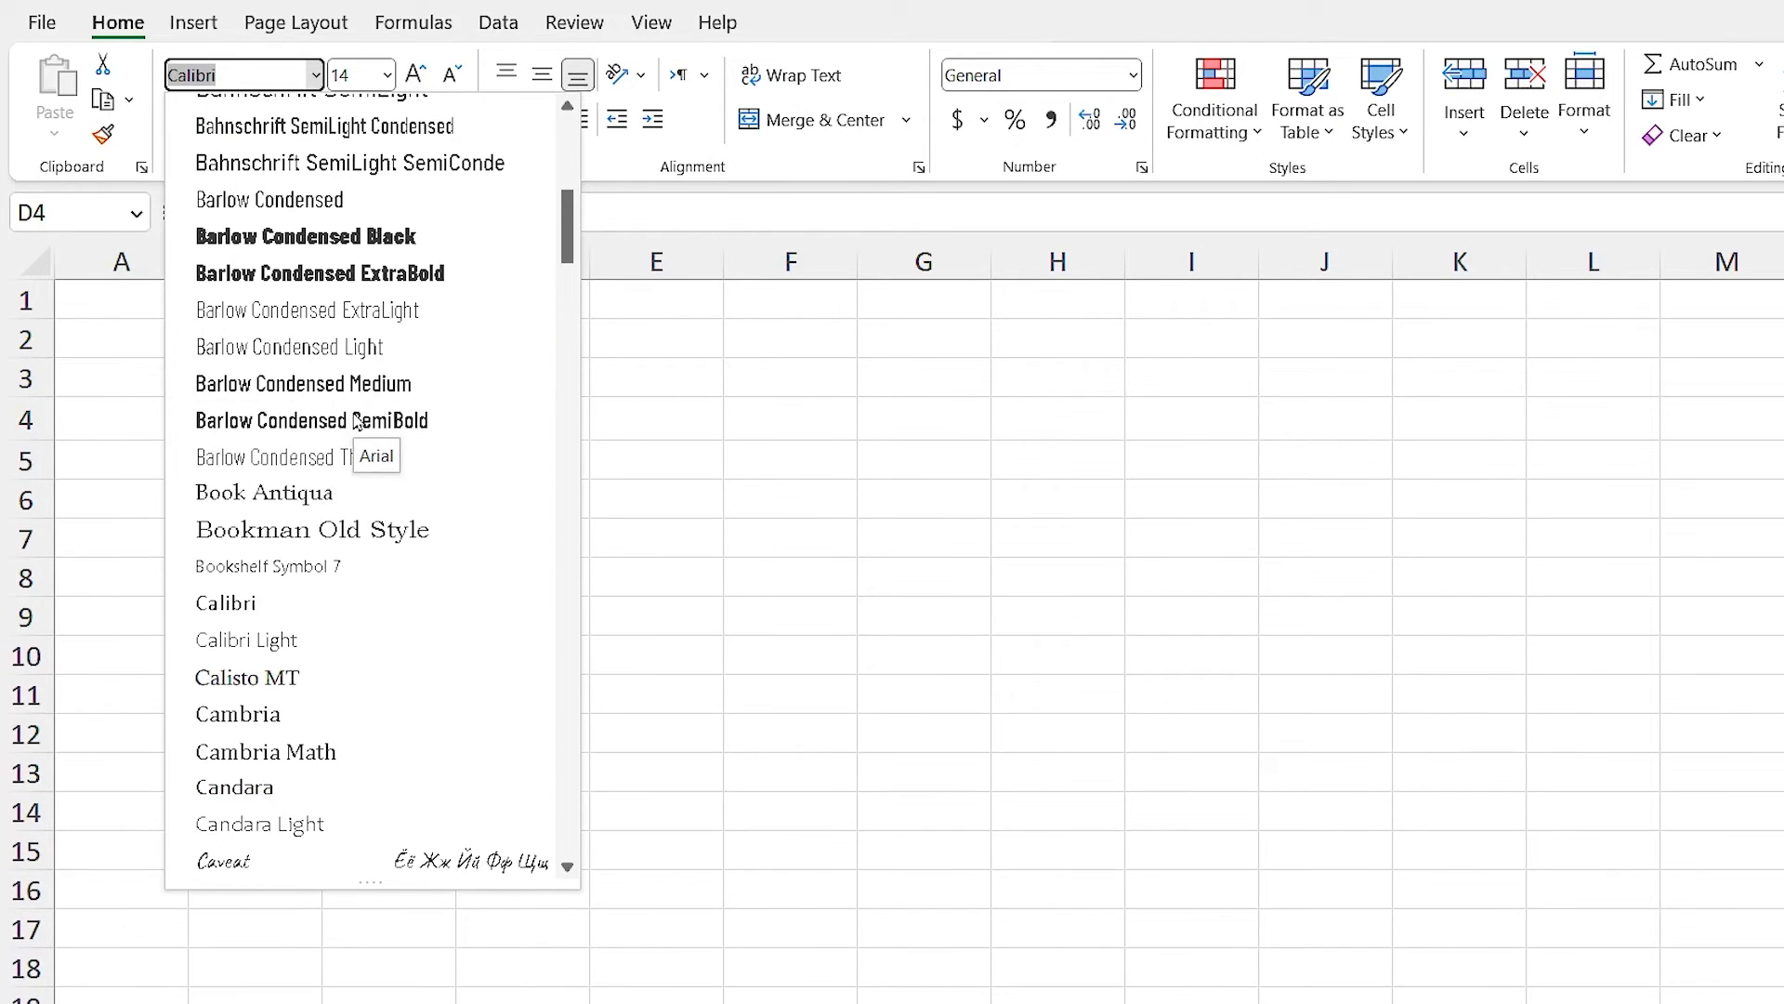
scroll(355, 418, "down", 5)
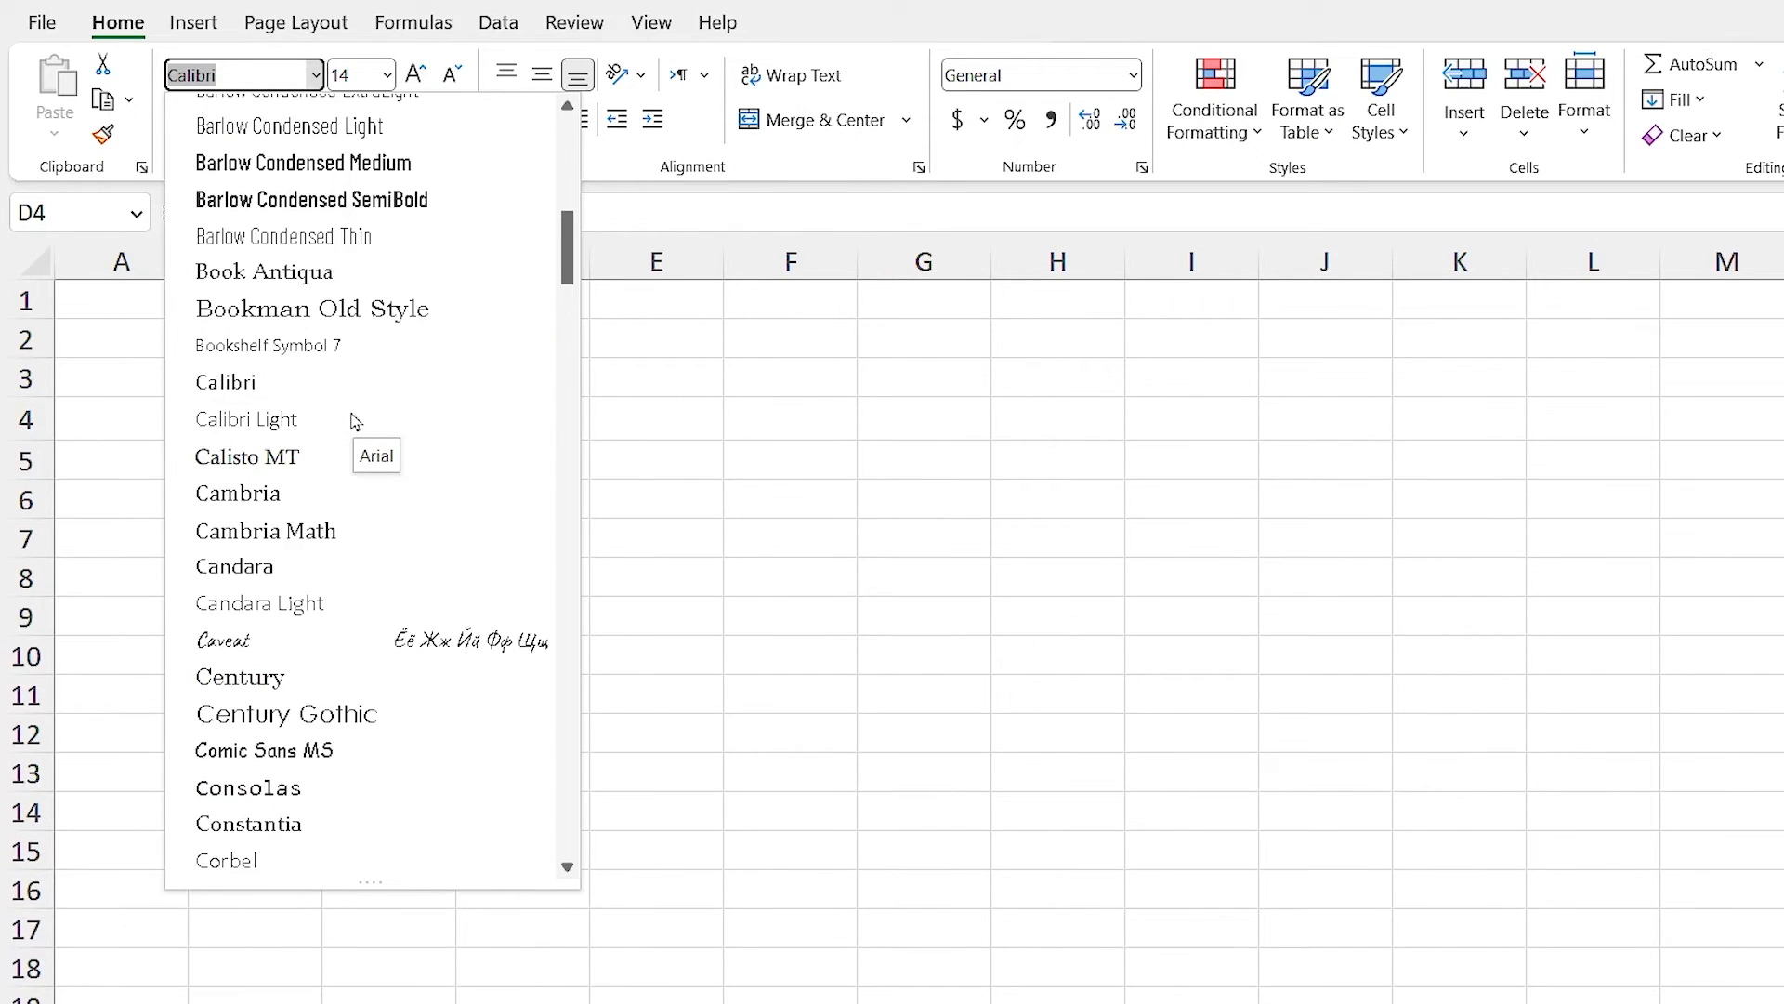
left_click(254, 81)
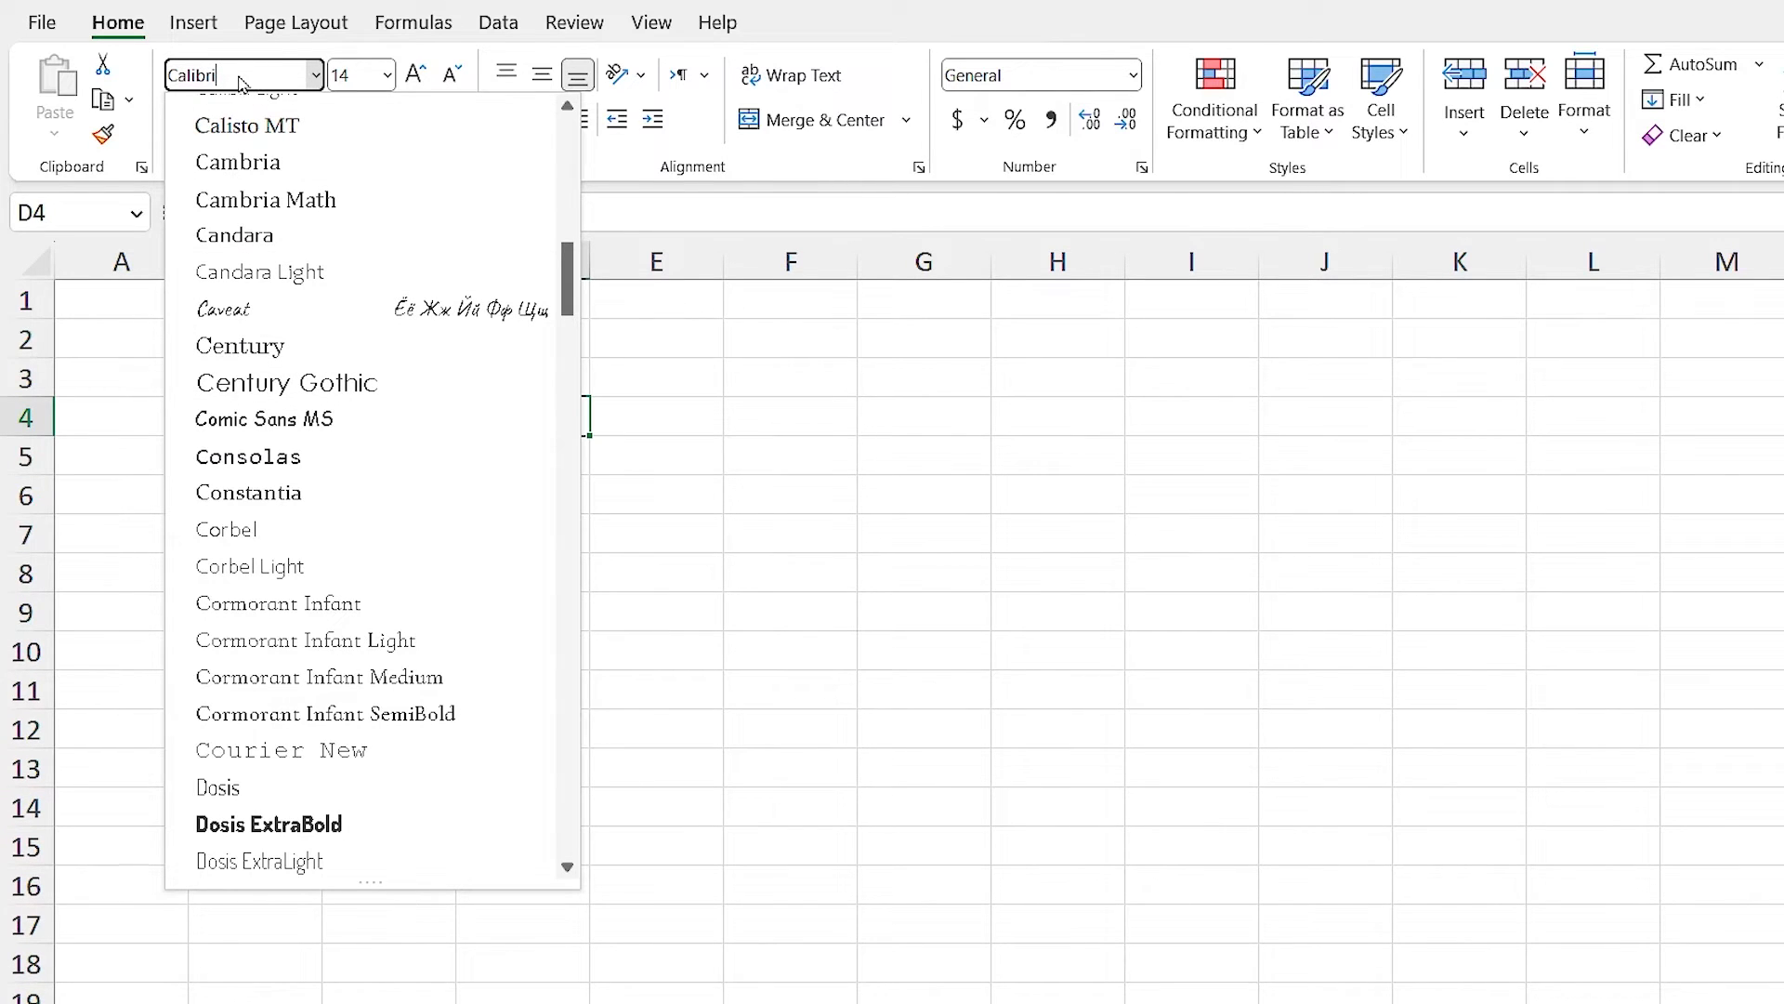
key("Escape")
left_click(250, 78)
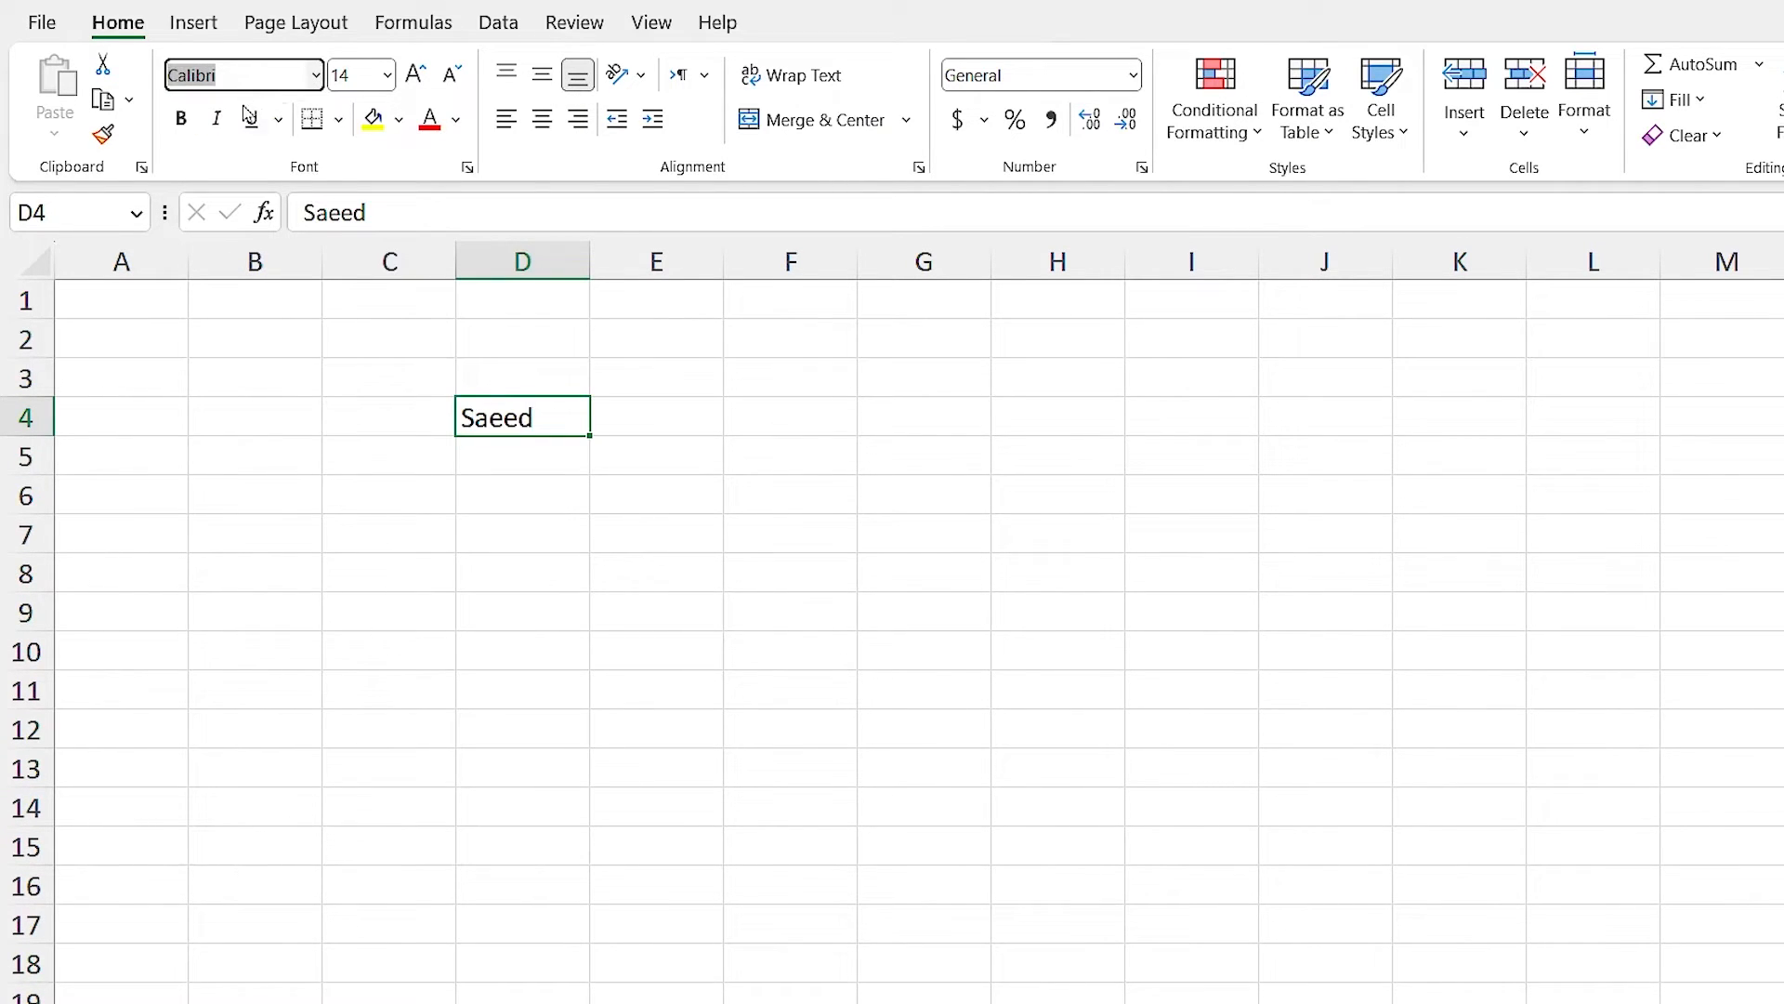
type("A")
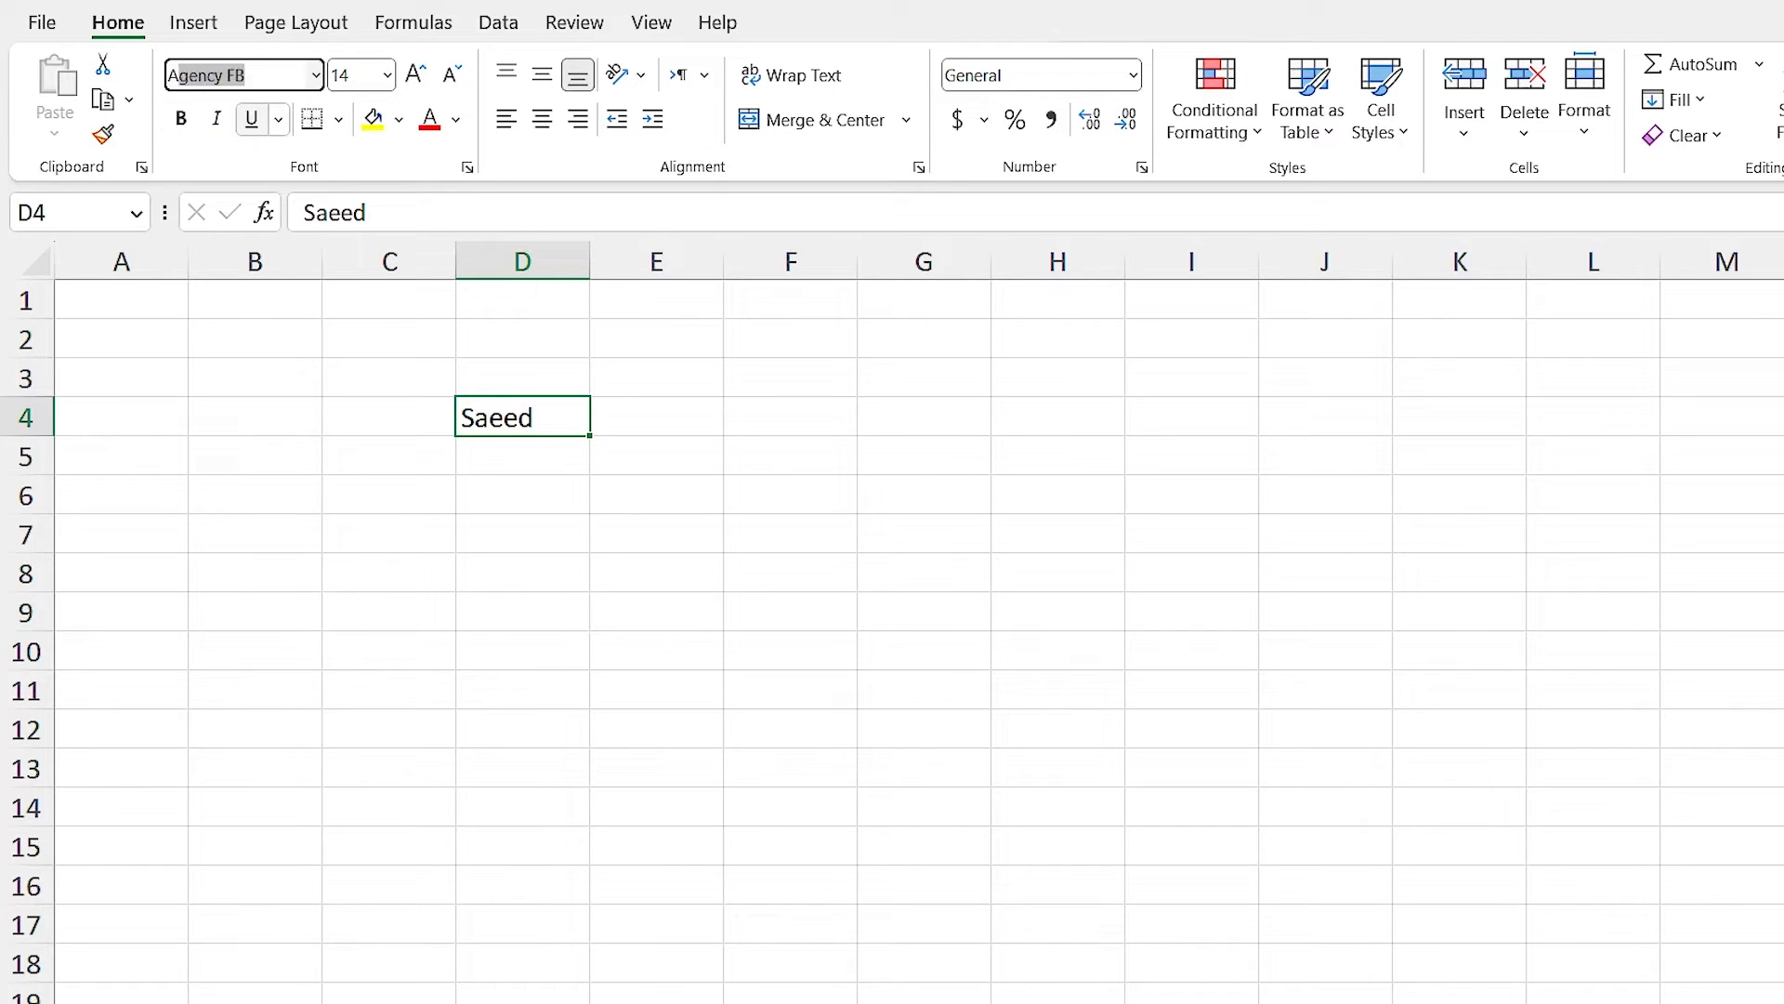
type("rial")
key("Return")
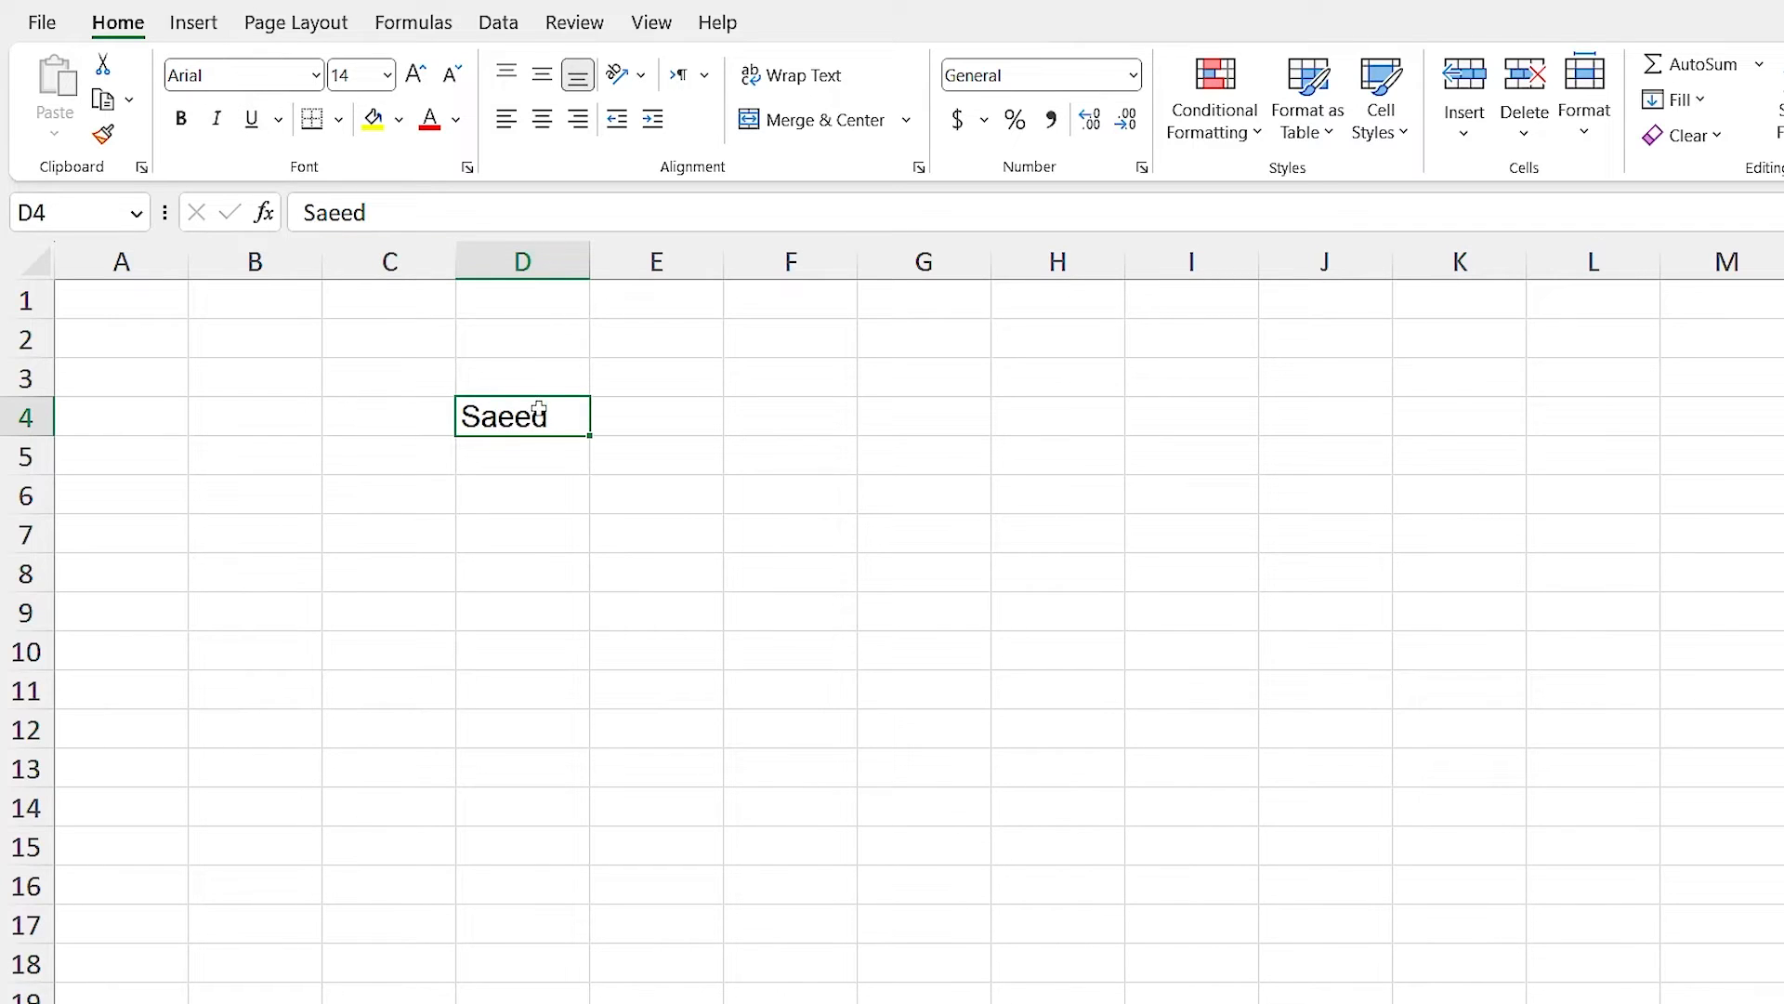
Look at the font-size list without changing it, then toggle Bold on D4.
left_click(387, 75)
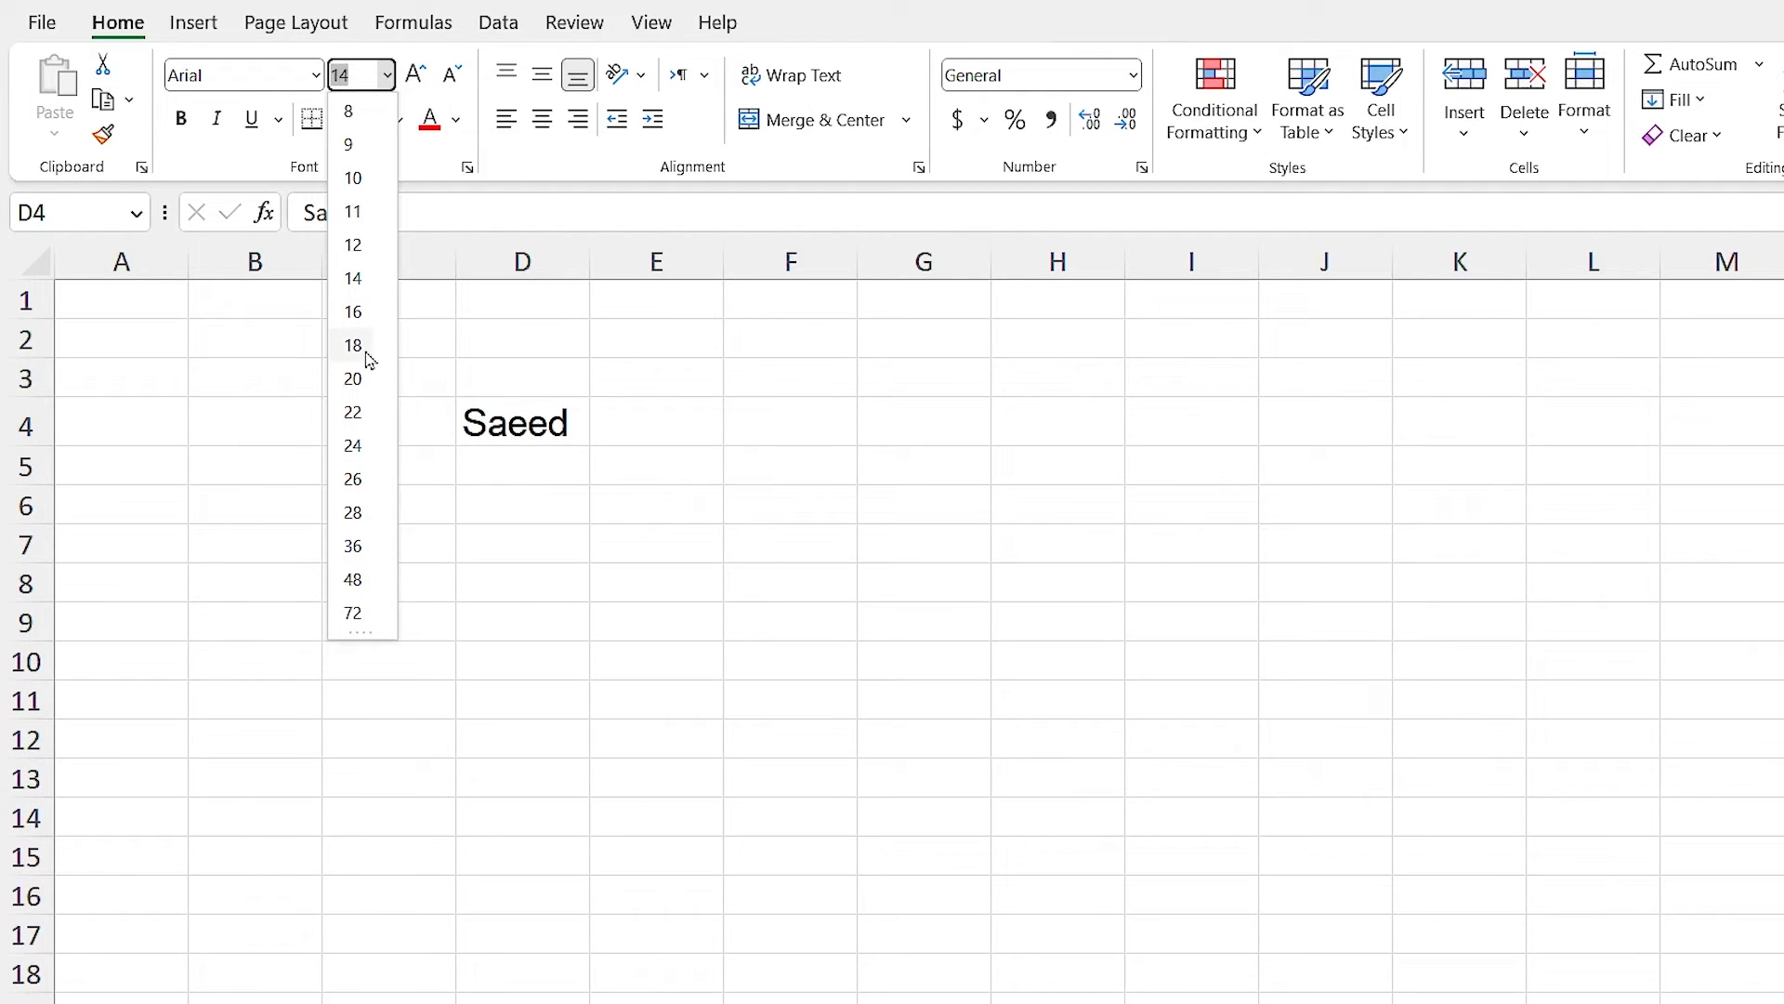
left_click(181, 119)
left_click(181, 119)
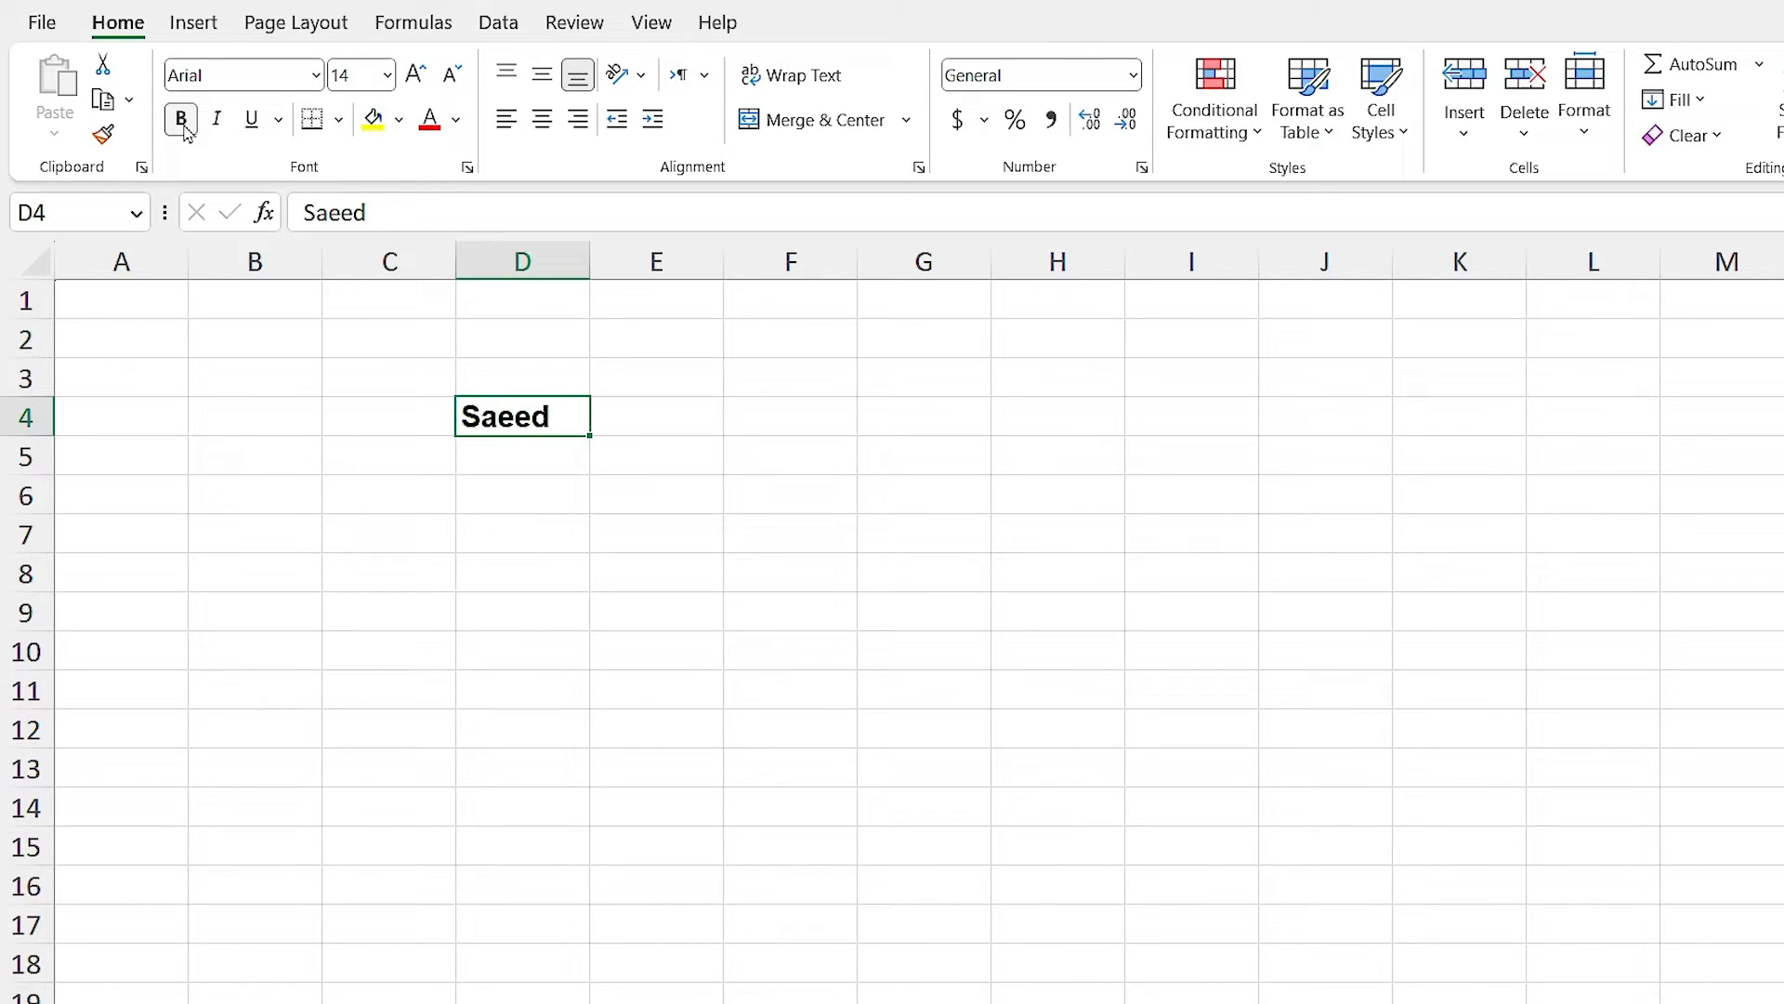
Colour D4's text blue and change its fill from yellow to light grey.
left_click(457, 120)
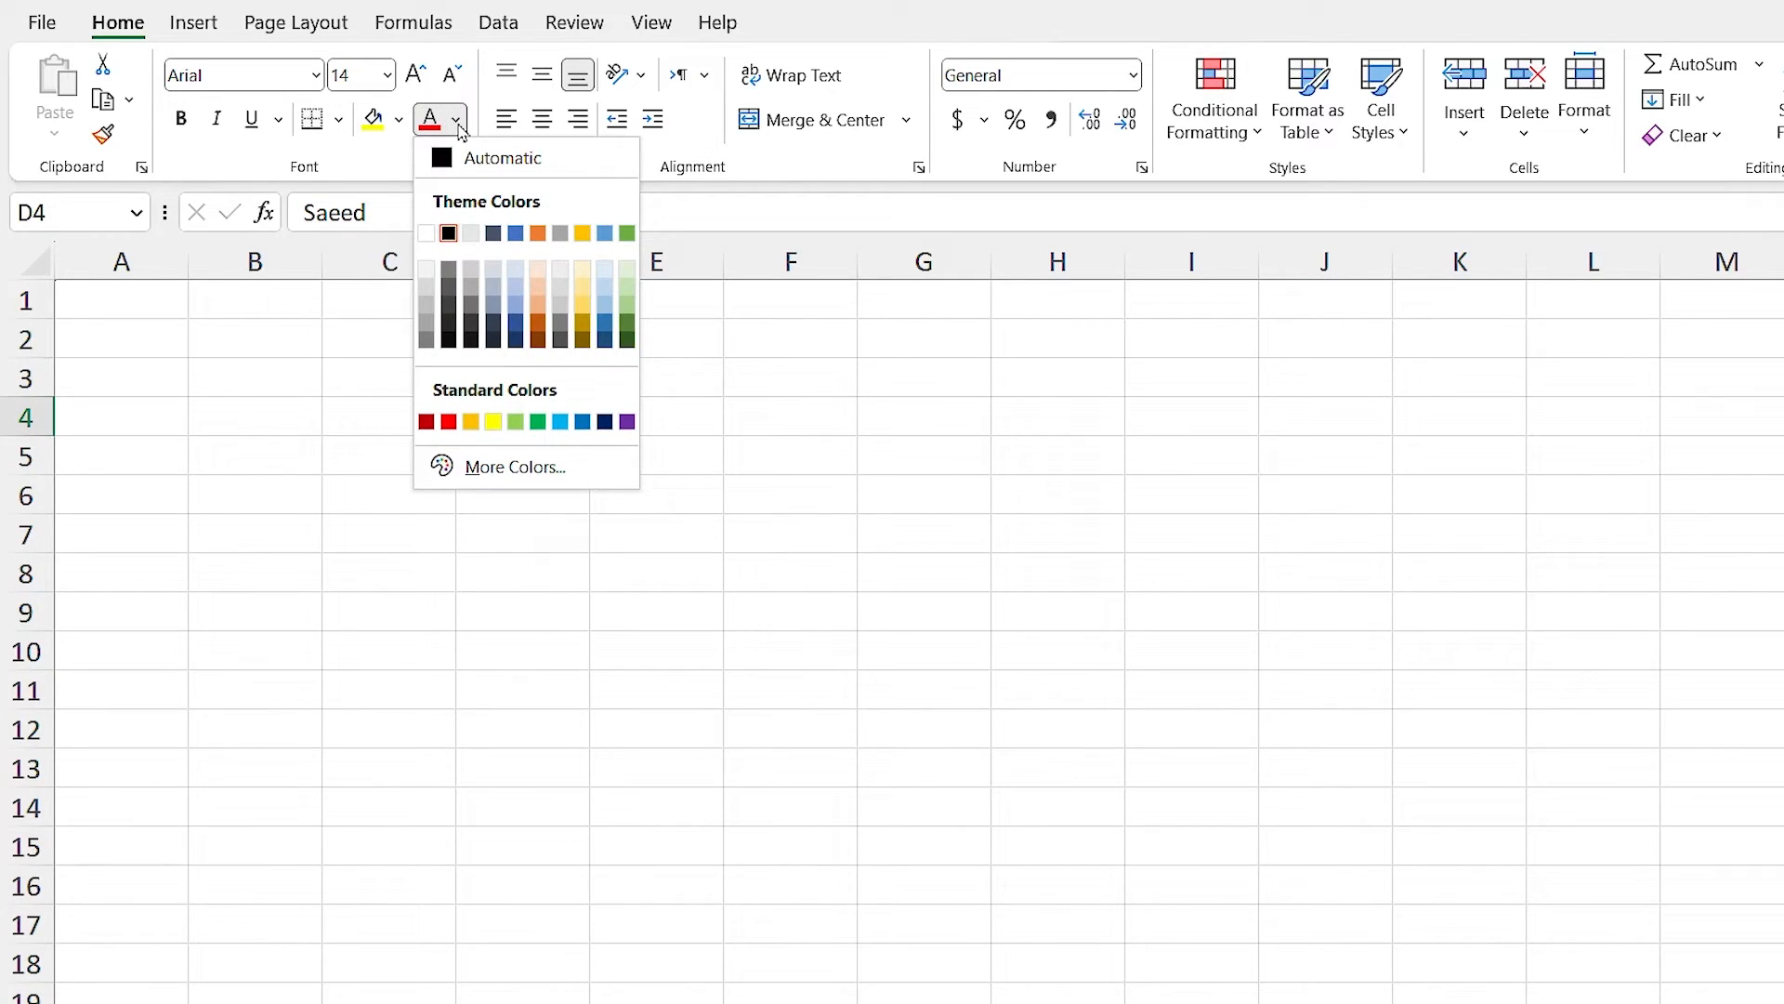
left_click(582, 422)
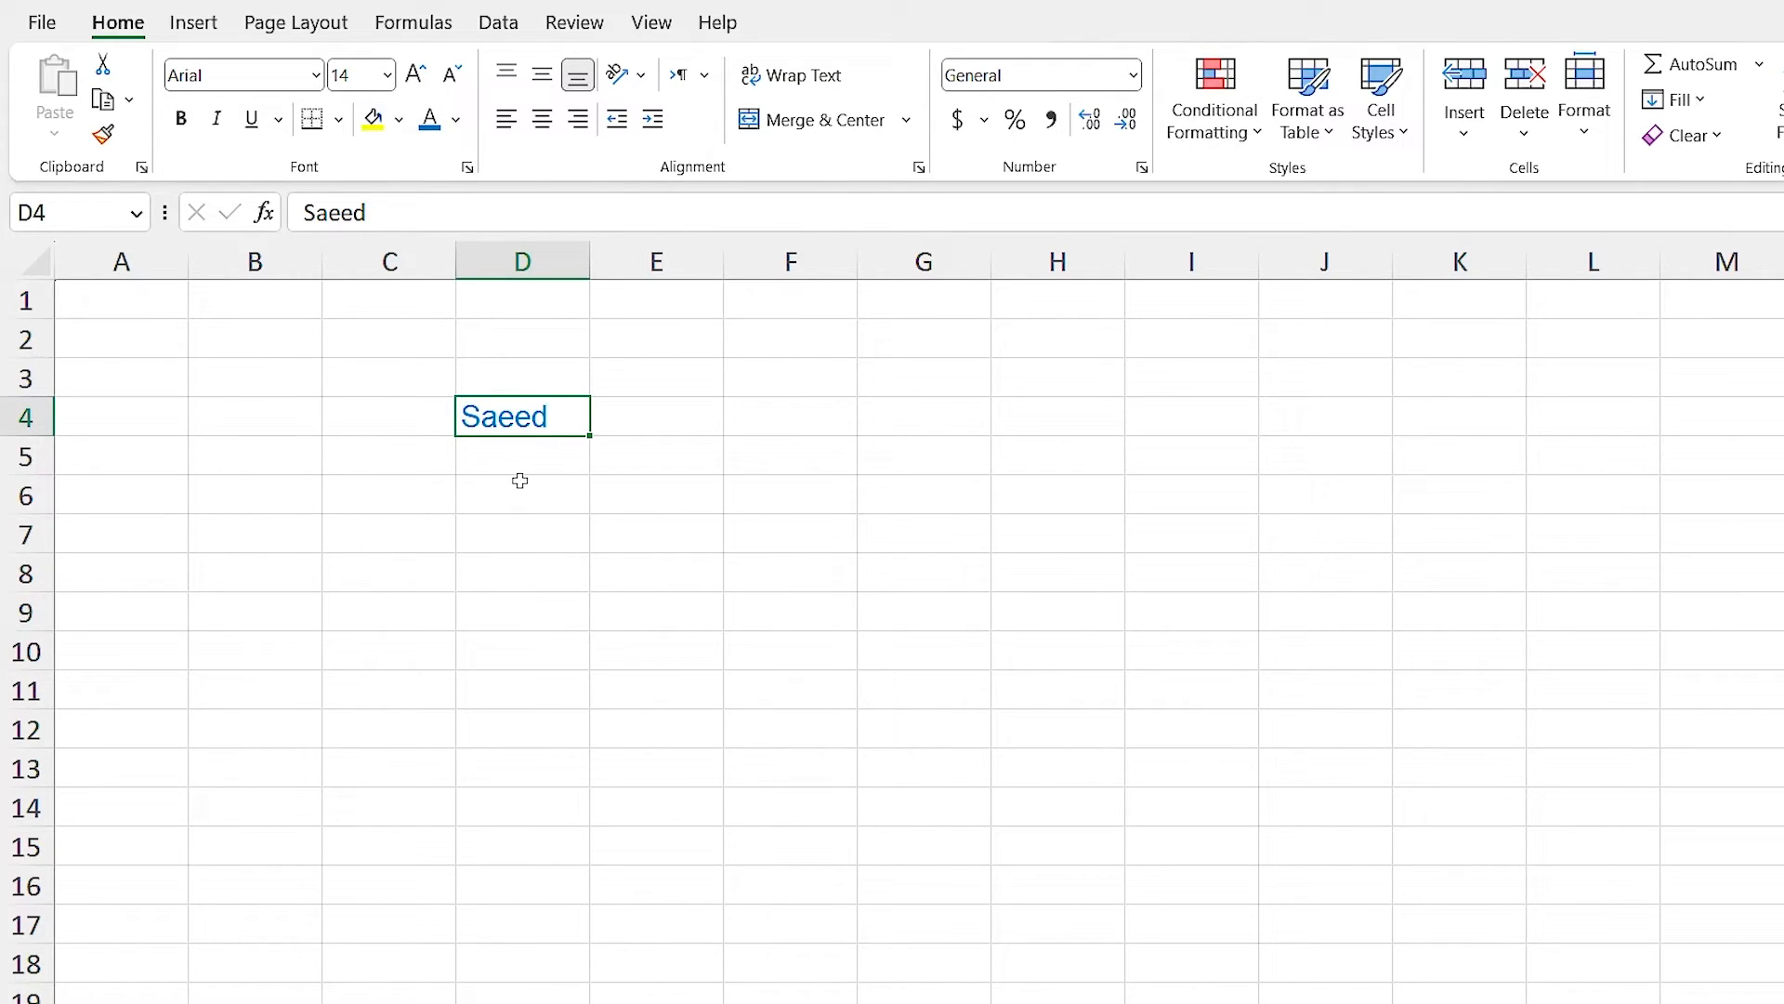
left_click(373, 120)
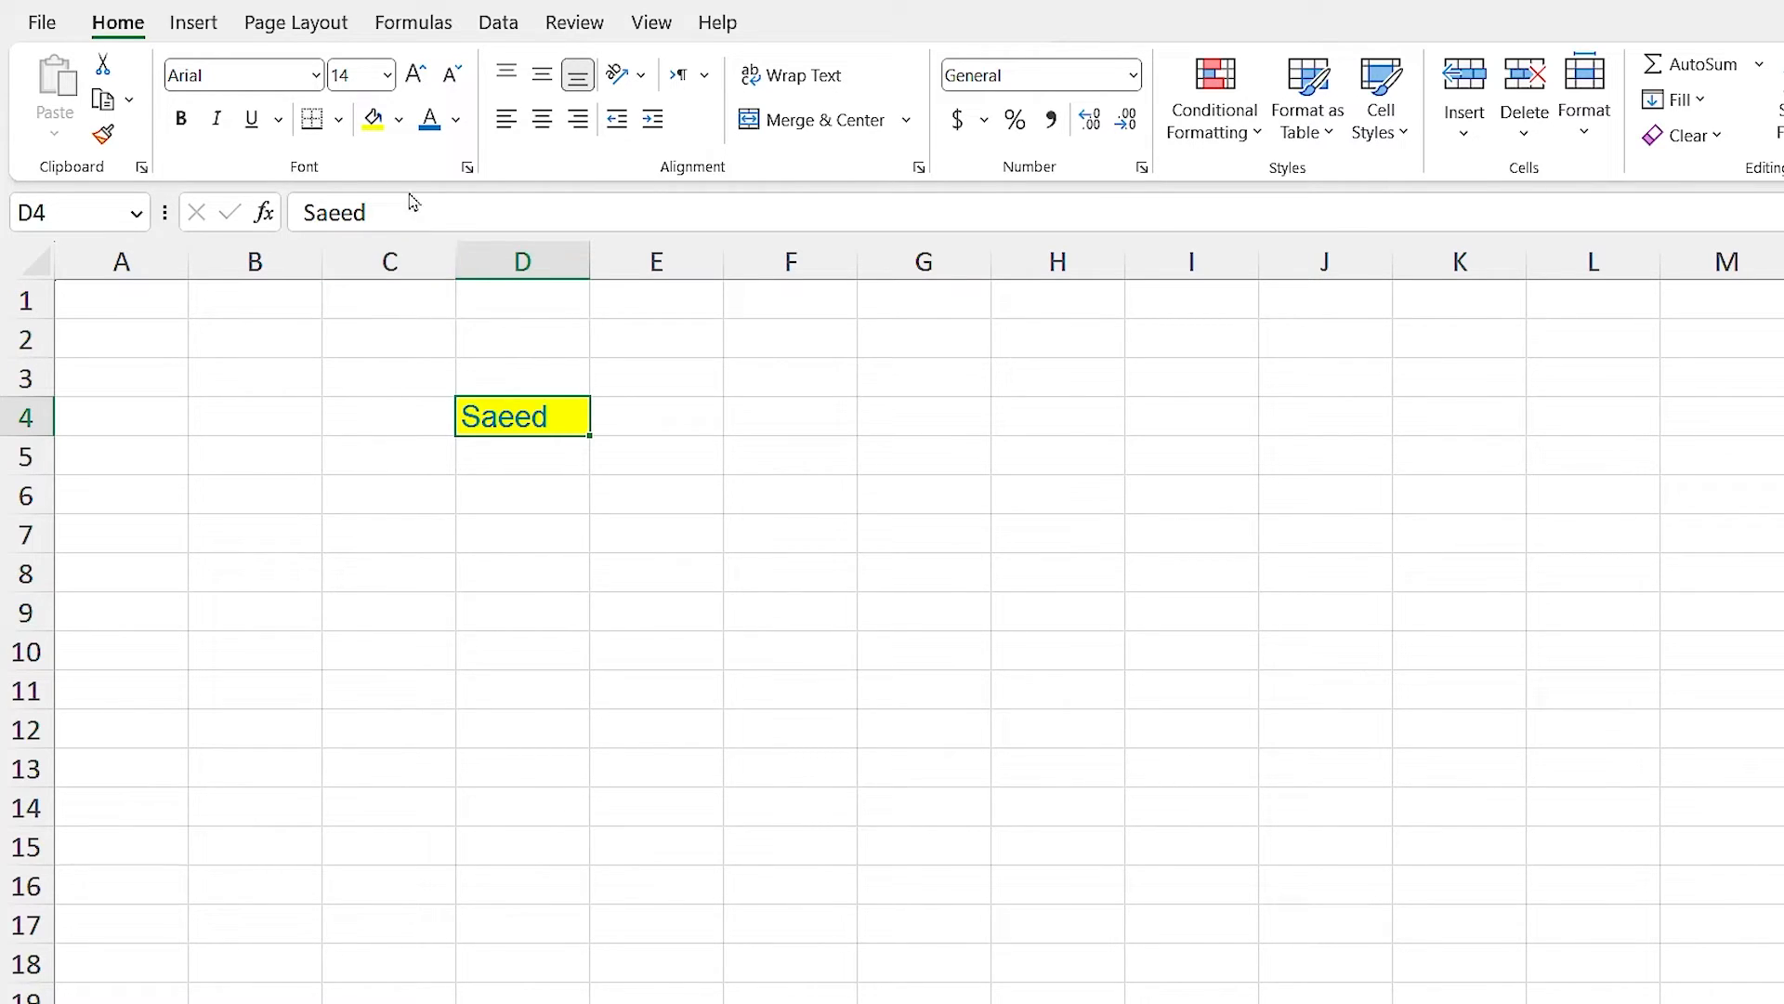
left_click(400, 120)
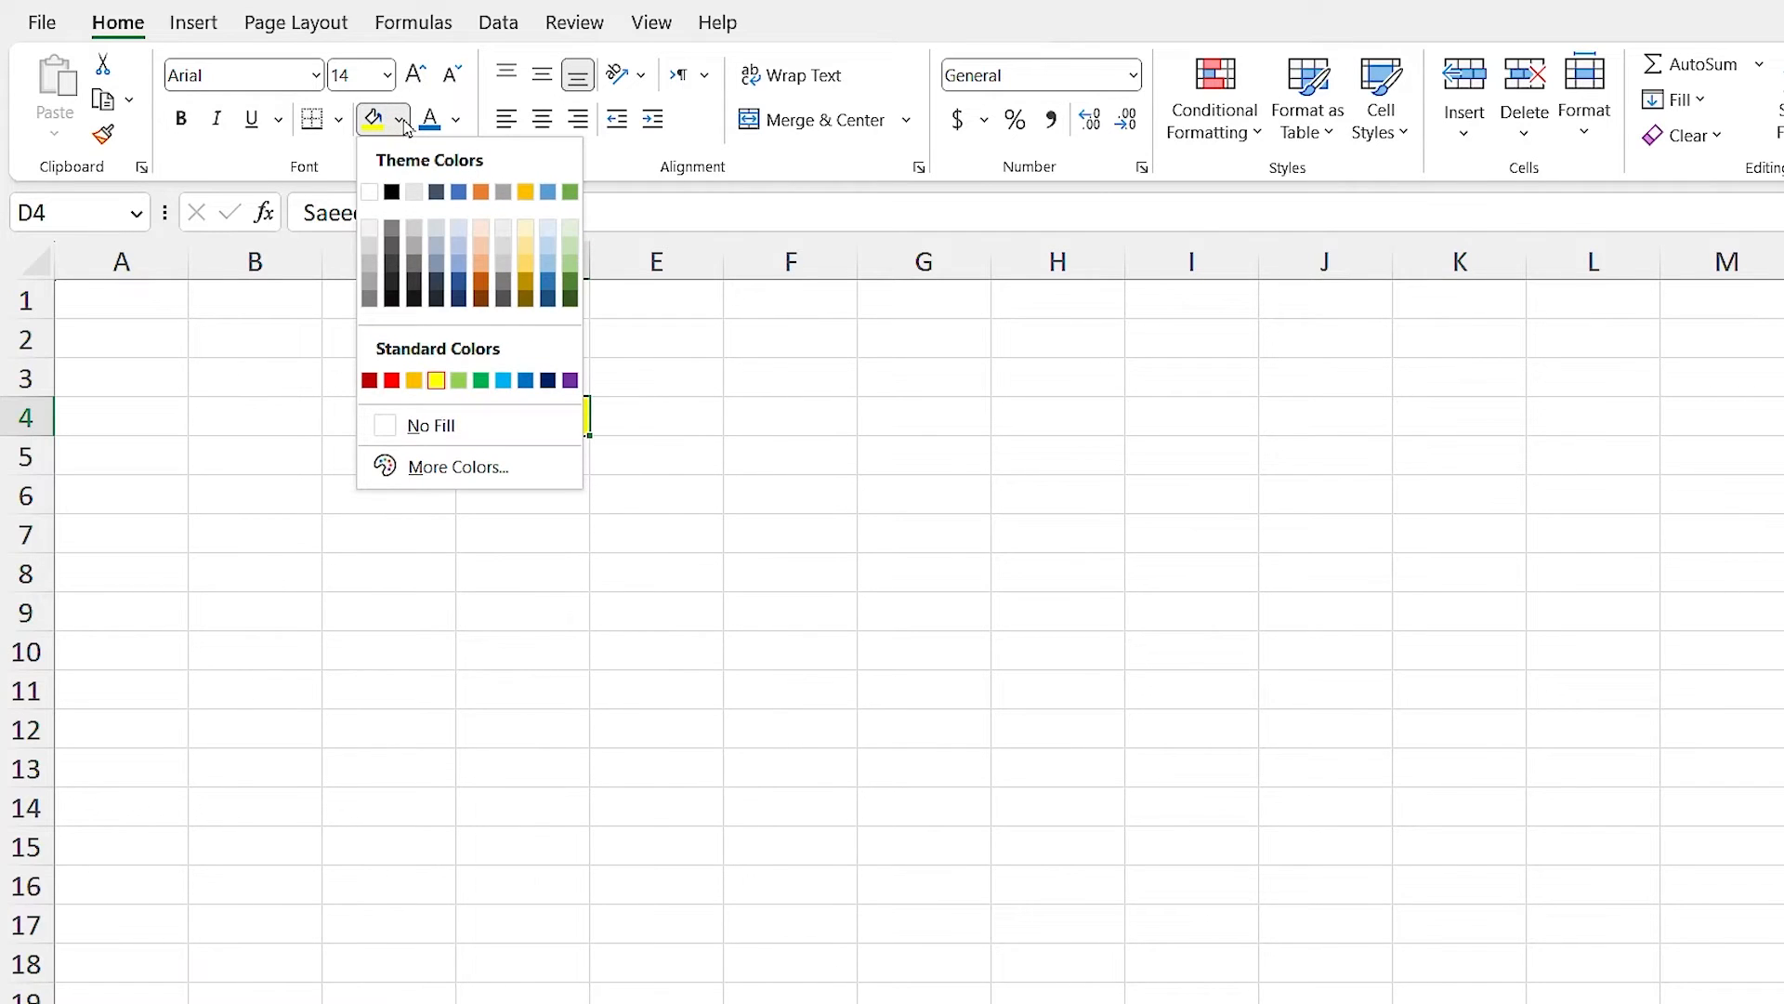
left_click(414, 228)
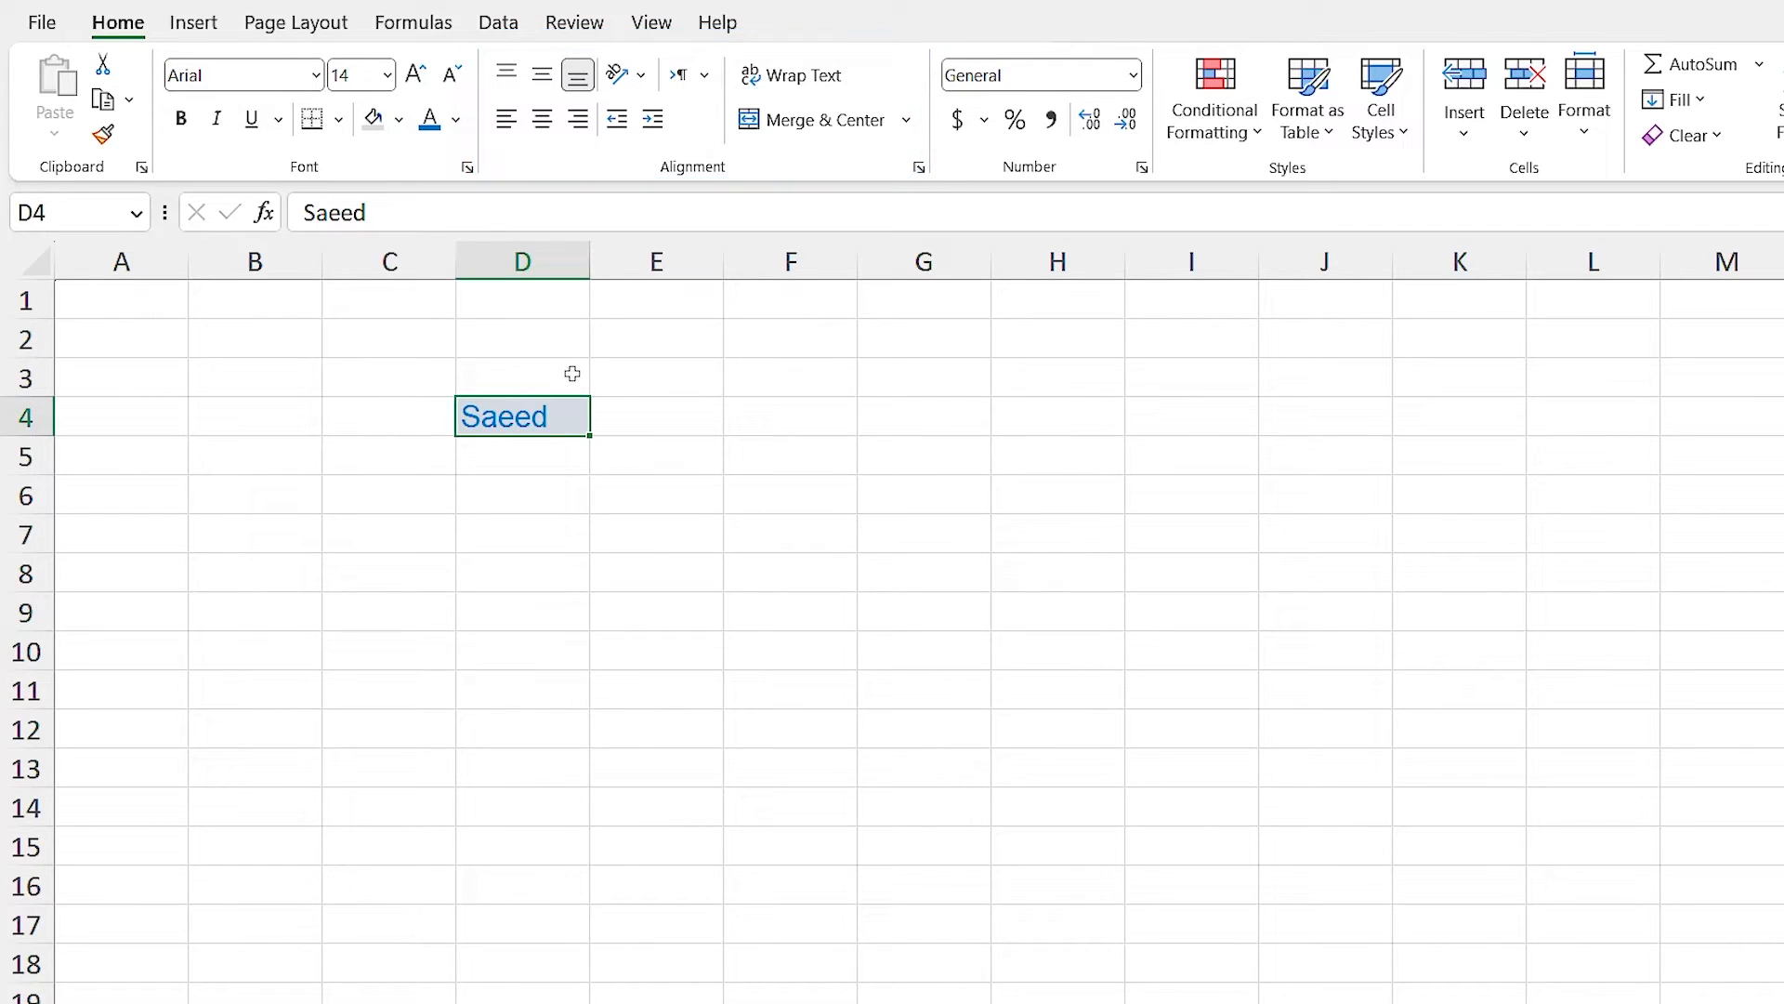
Resize column D and row 4, then cycle D4 through top, middle, bottom, right, center and left alignment.
left_click_drag(589, 261, 675, 262)
left_click_drag(46, 436, 47, 530)
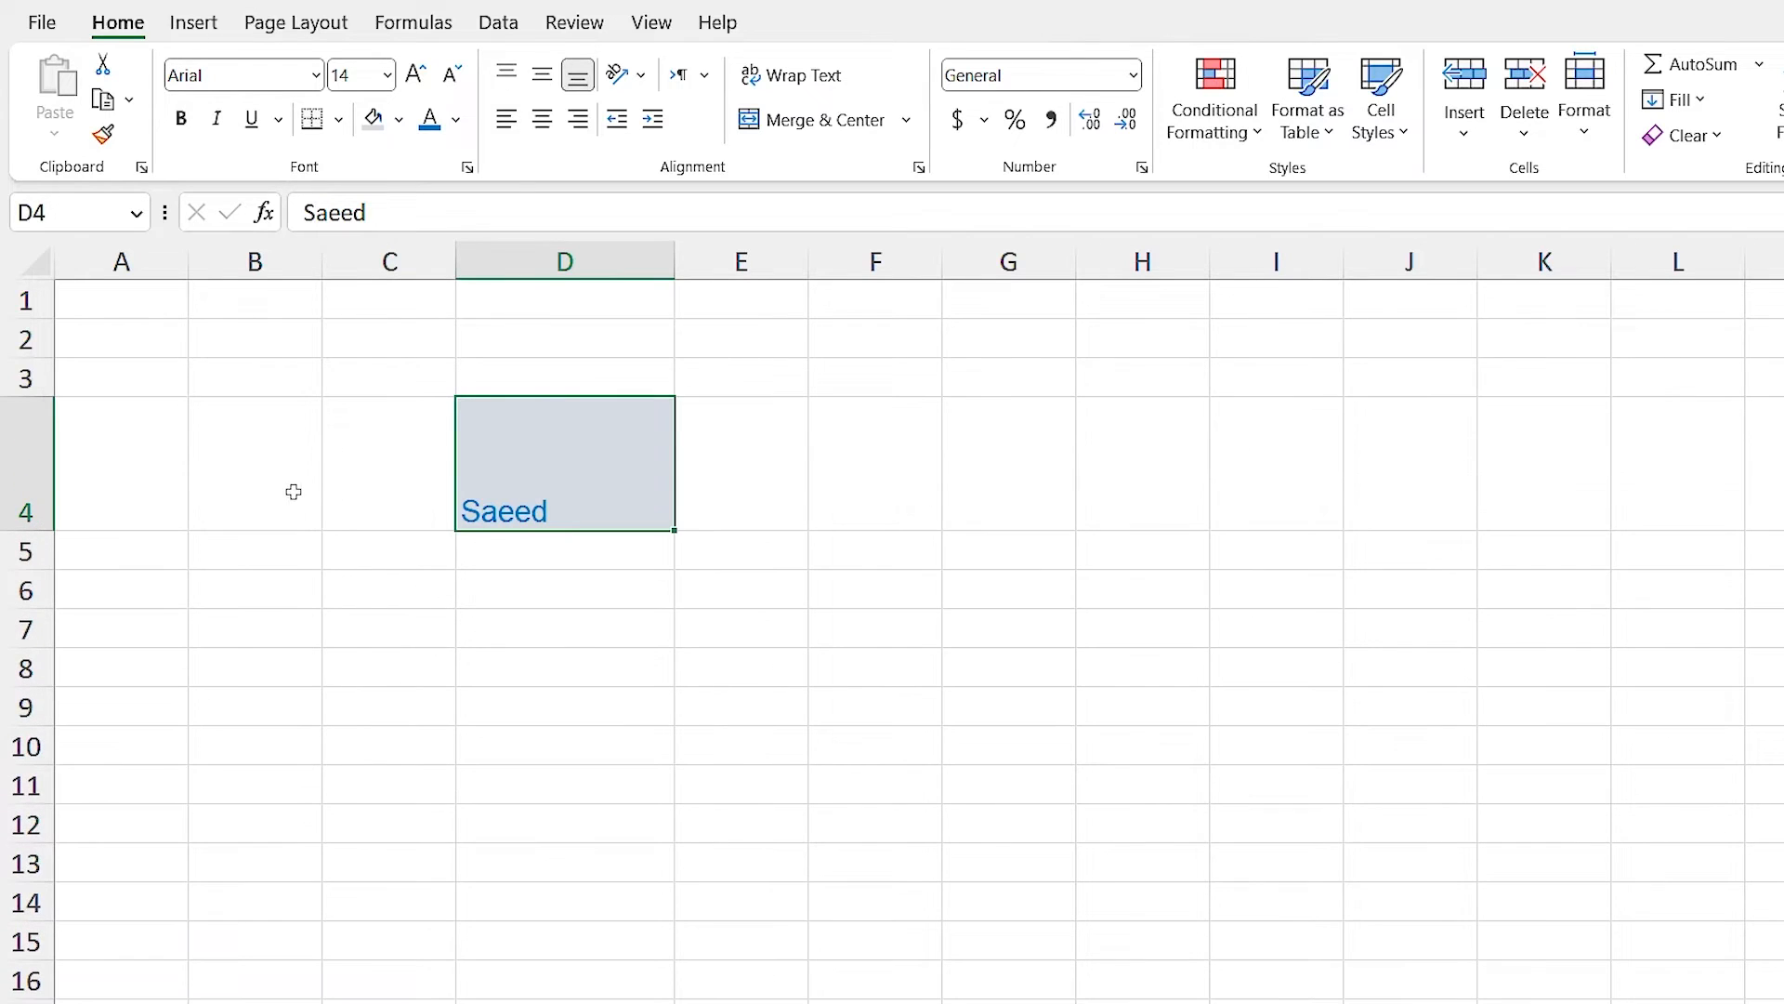
left_click(507, 73)
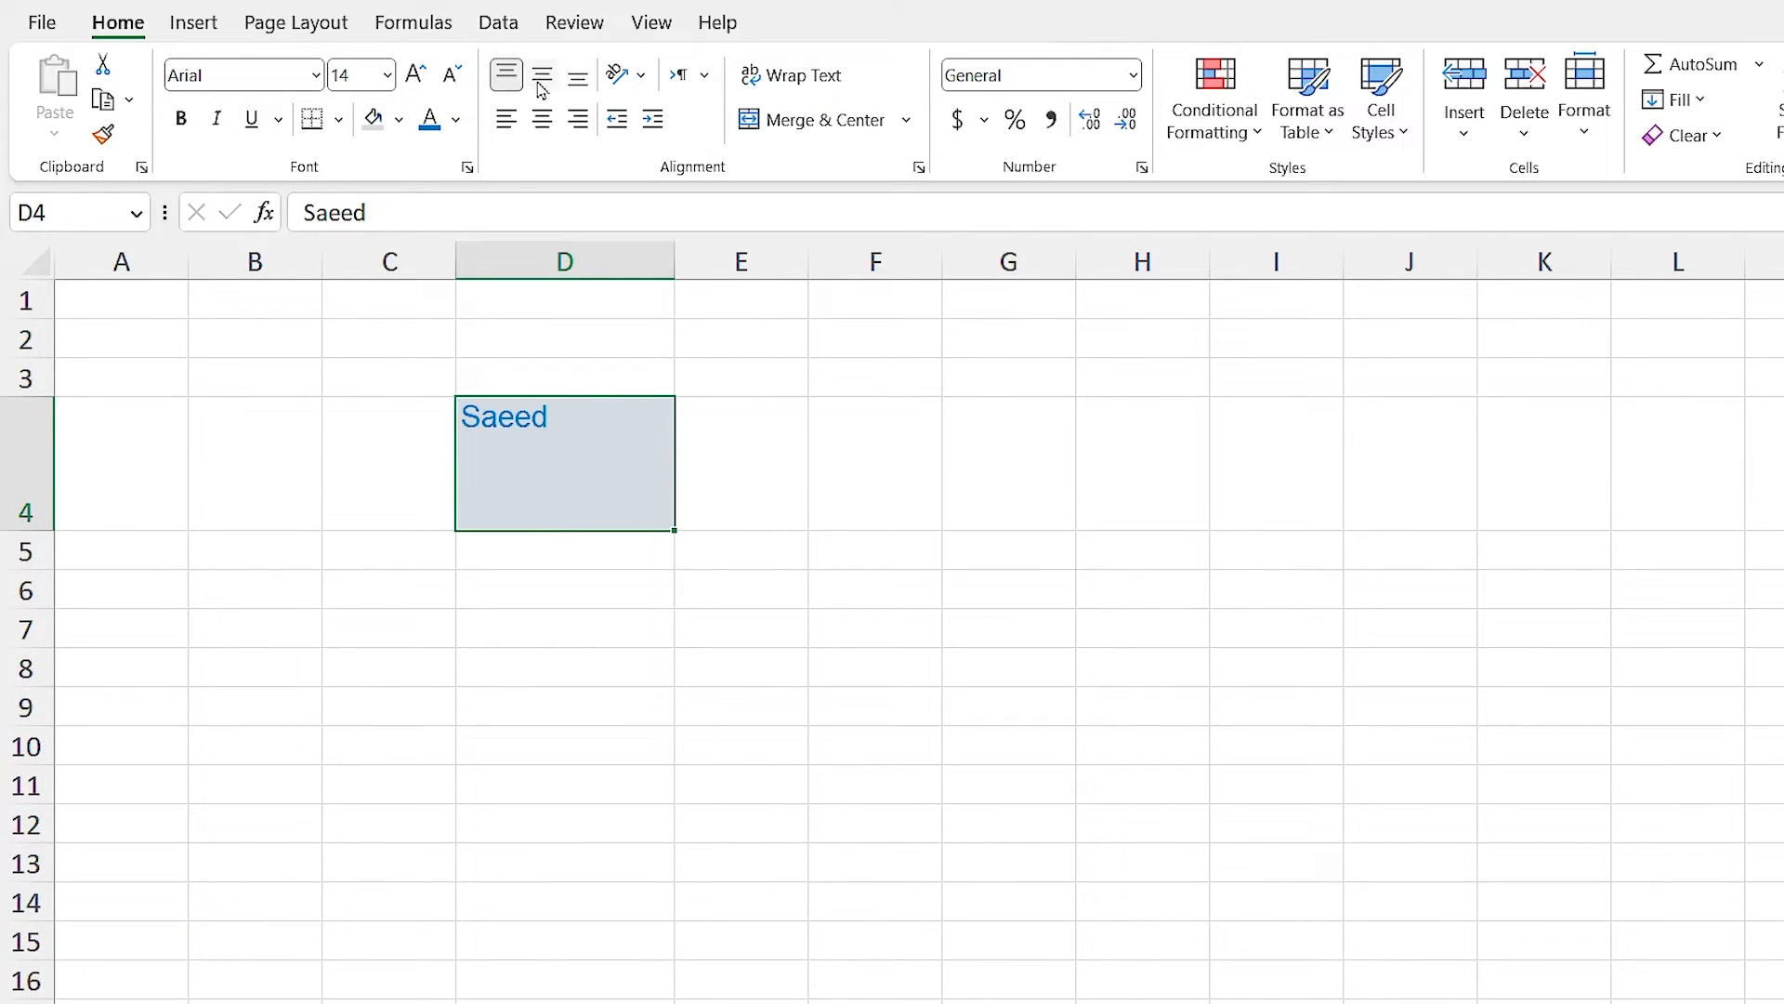
left_click(542, 82)
left_click(577, 78)
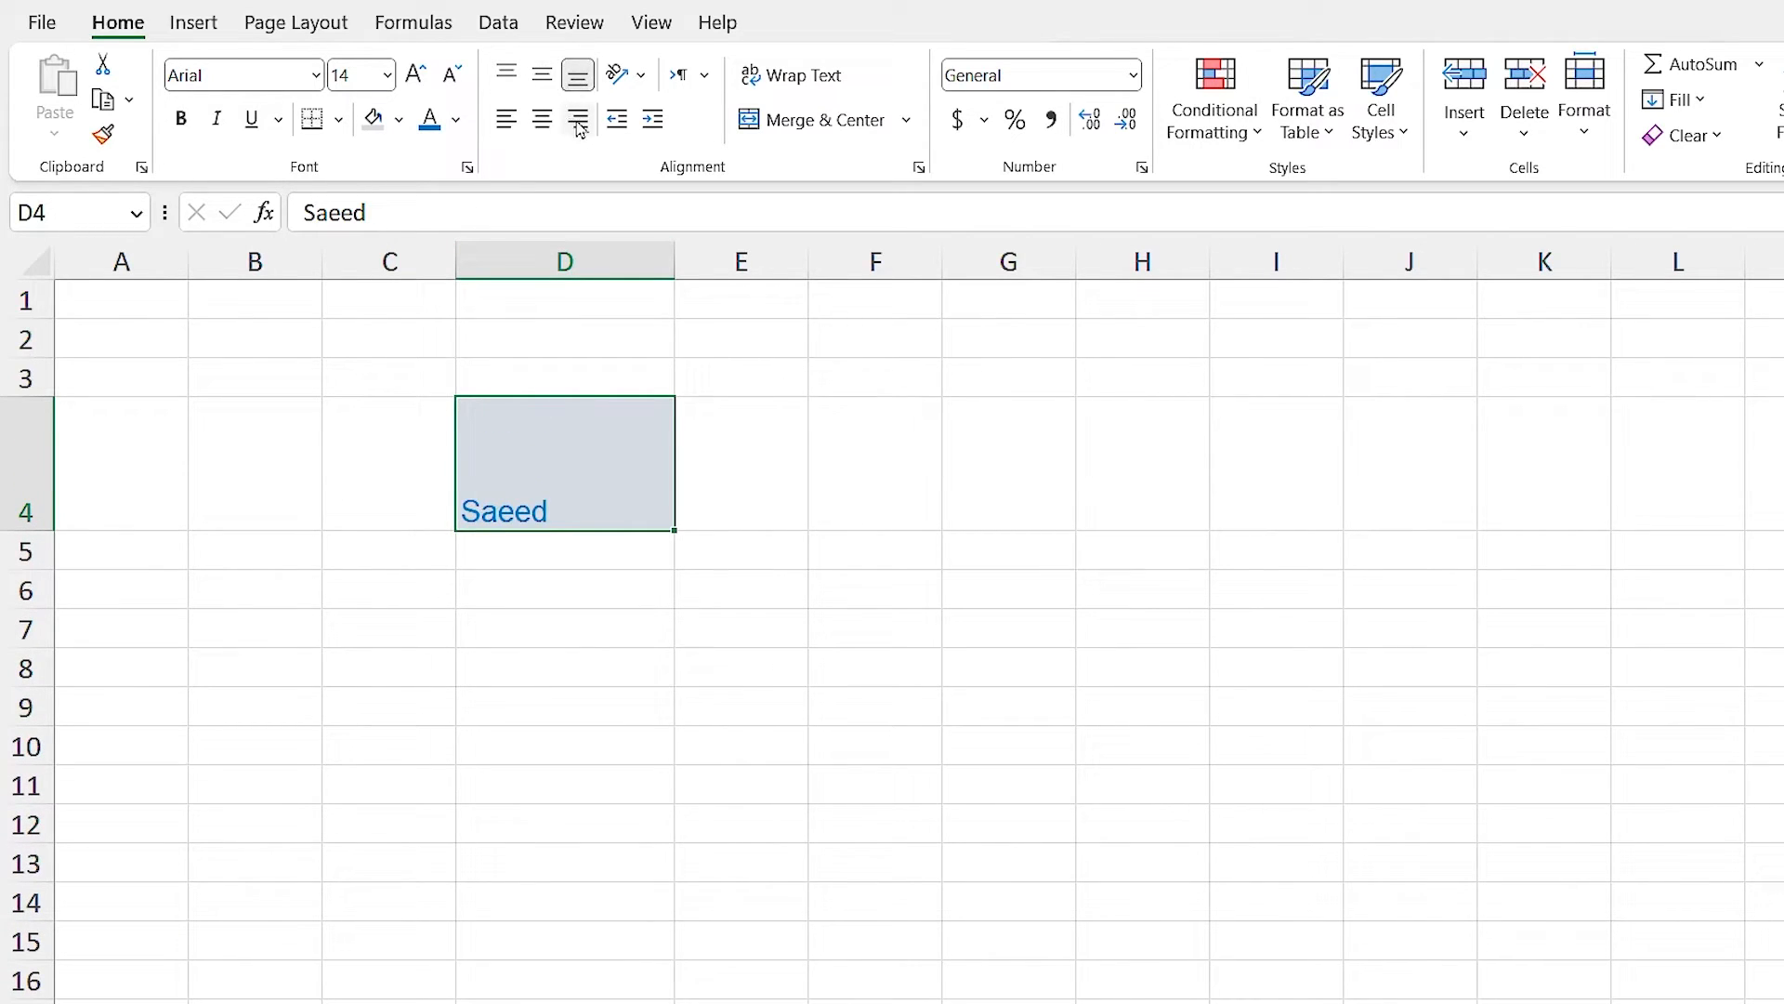
left_click(578, 121)
left_click(542, 120)
left_click(506, 126)
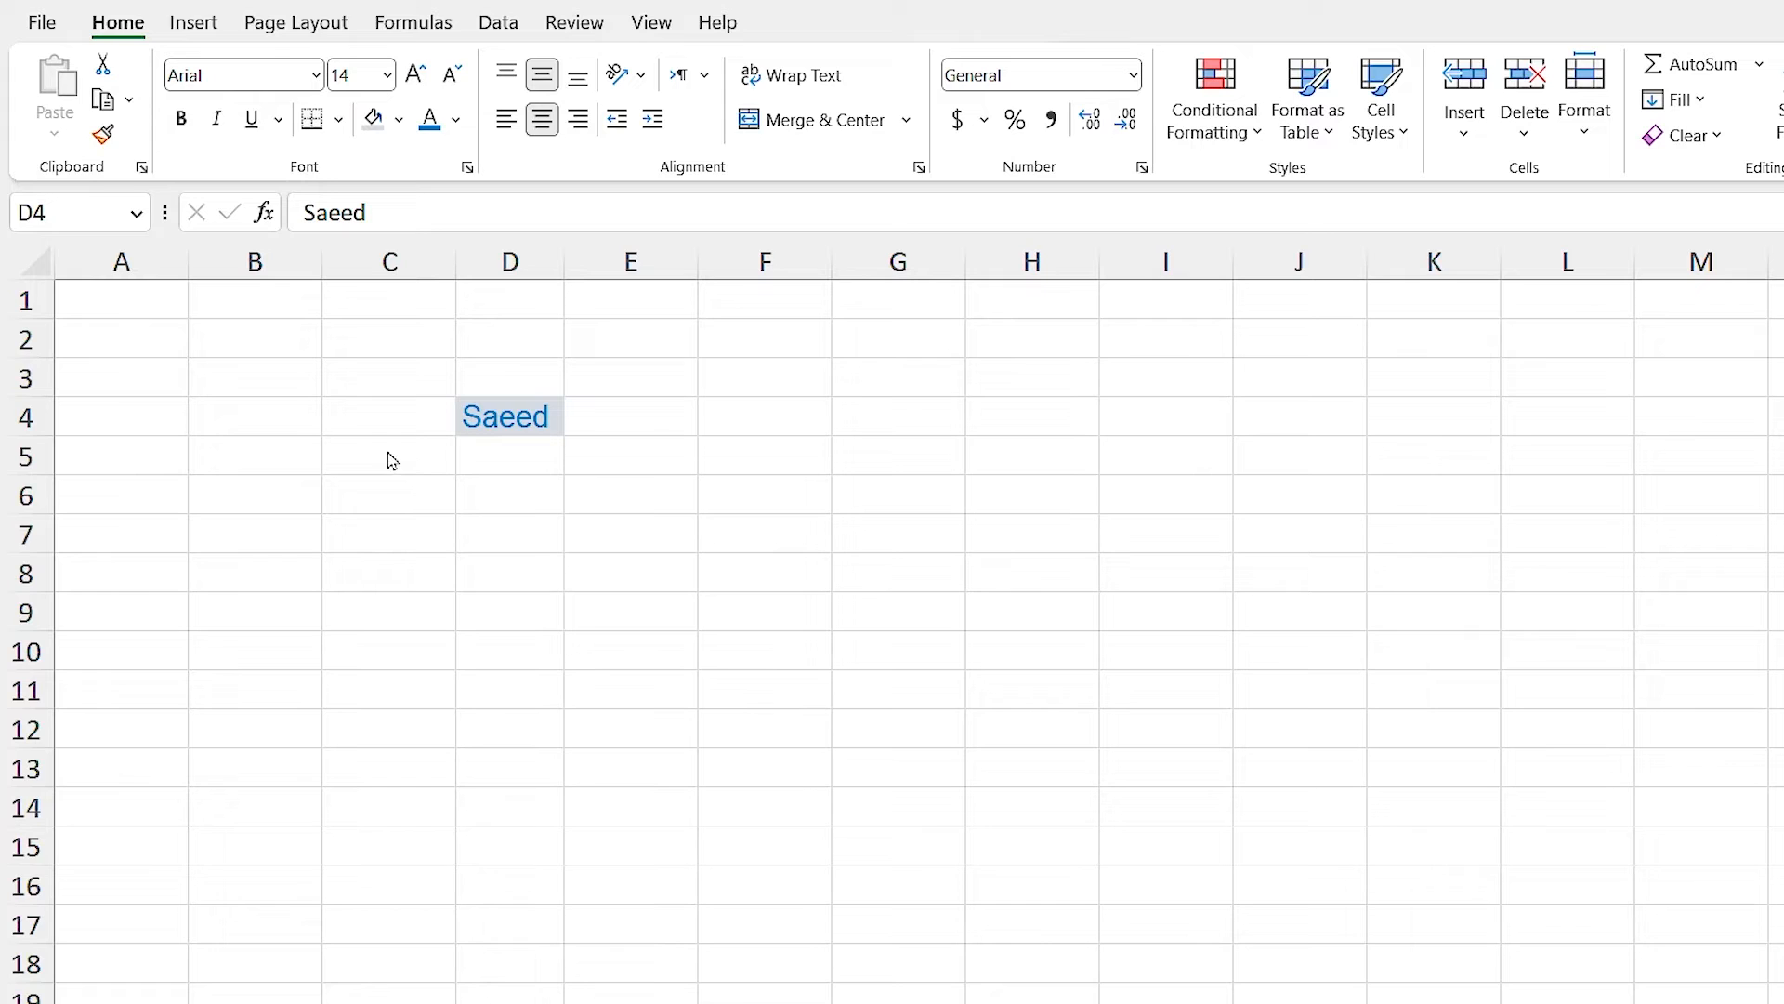
Enter 'Learning Excel is easy' in cell C4 and reselect C4.
left_click(368, 418)
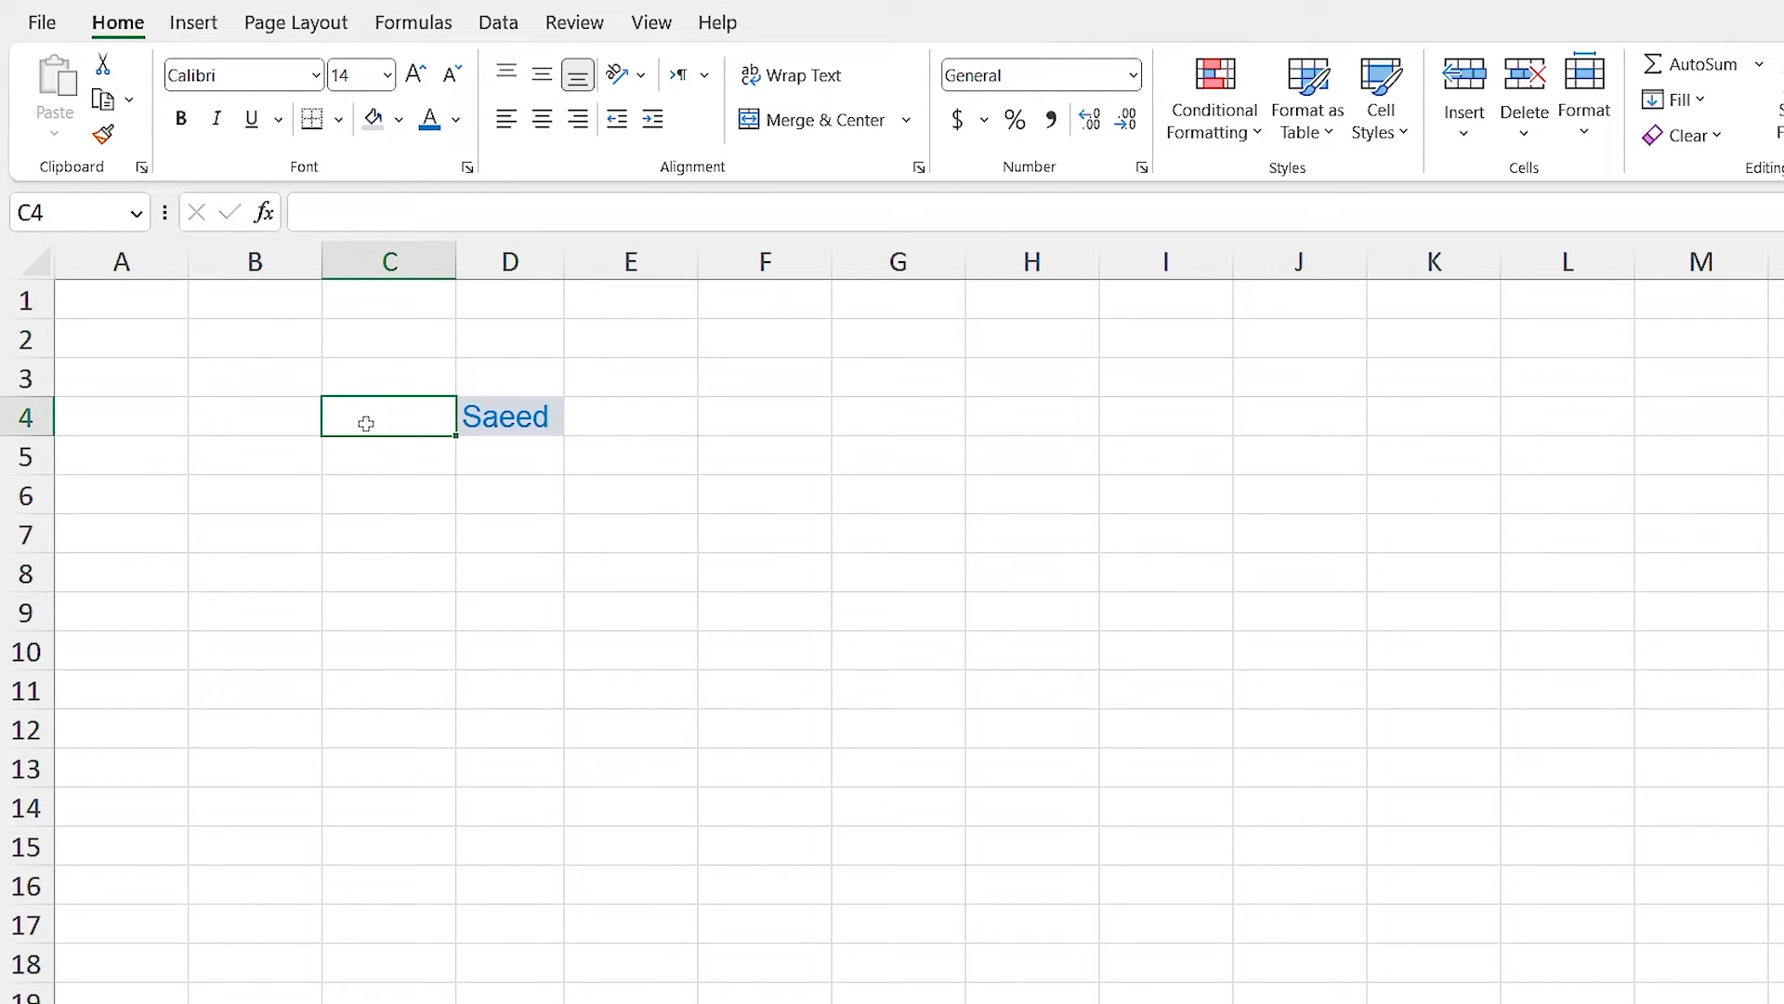
type("Lear")
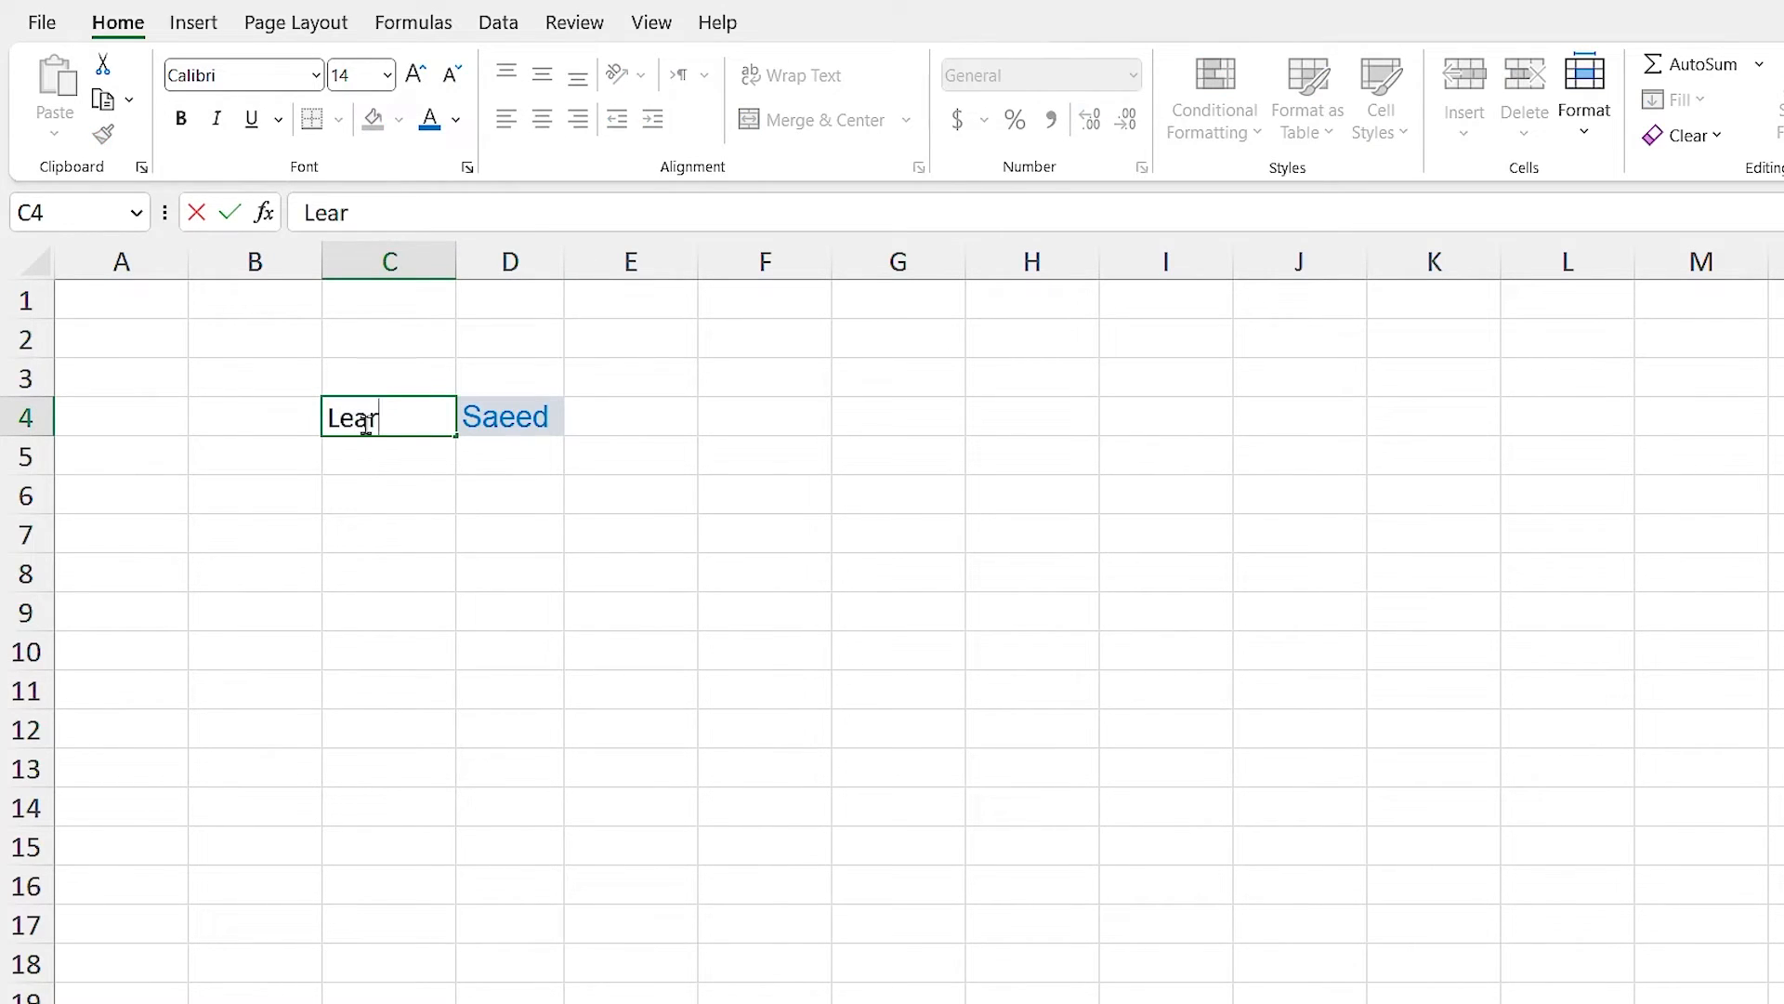
type("ning i")
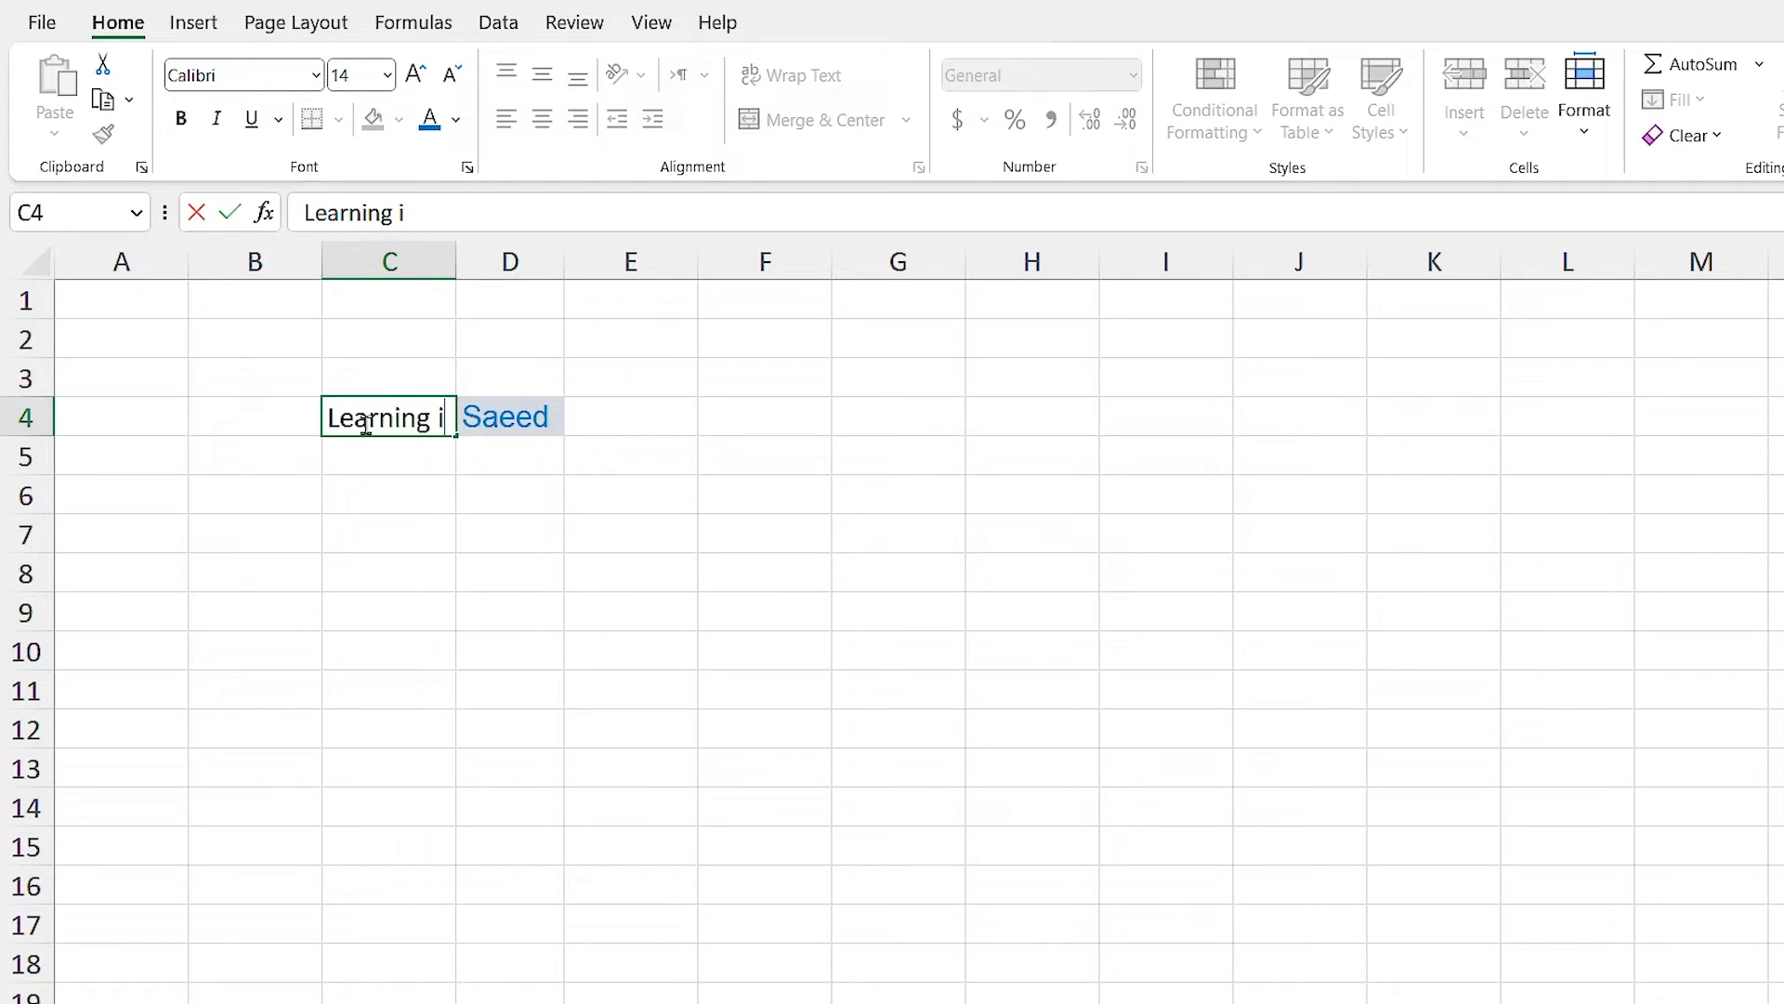
key("BackSpace")
type("Excel is easy")
left_click(425, 542)
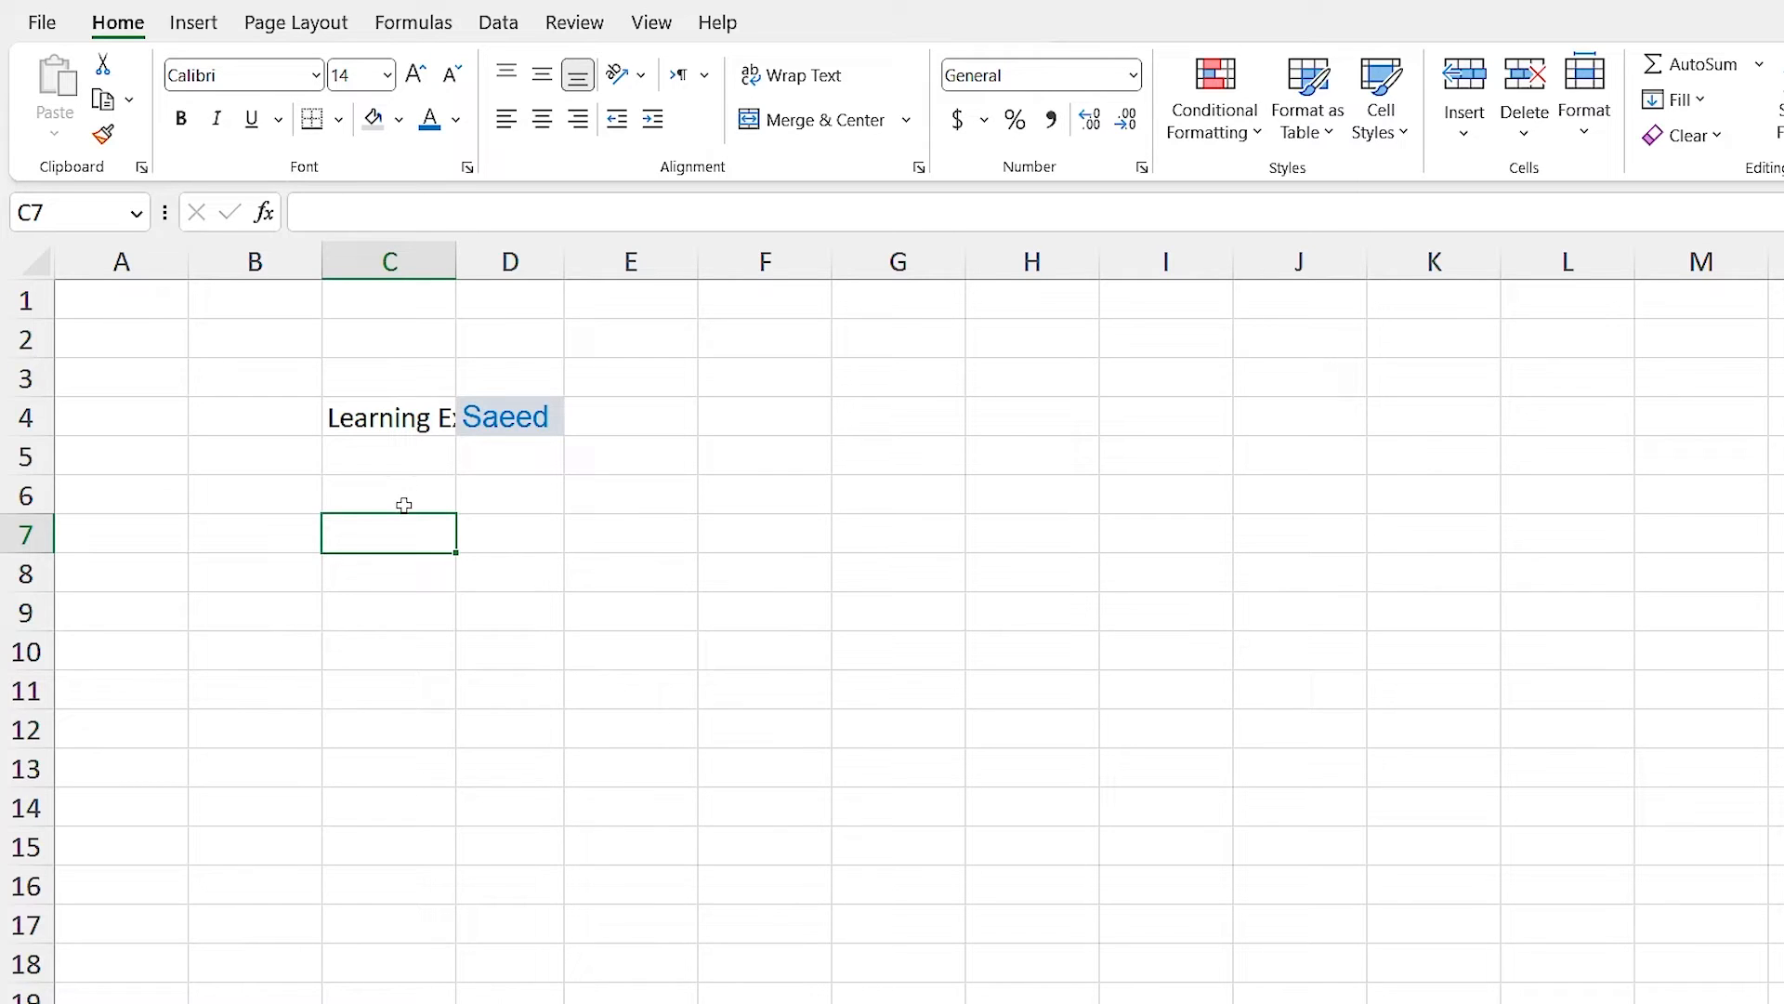
left_click(395, 418)
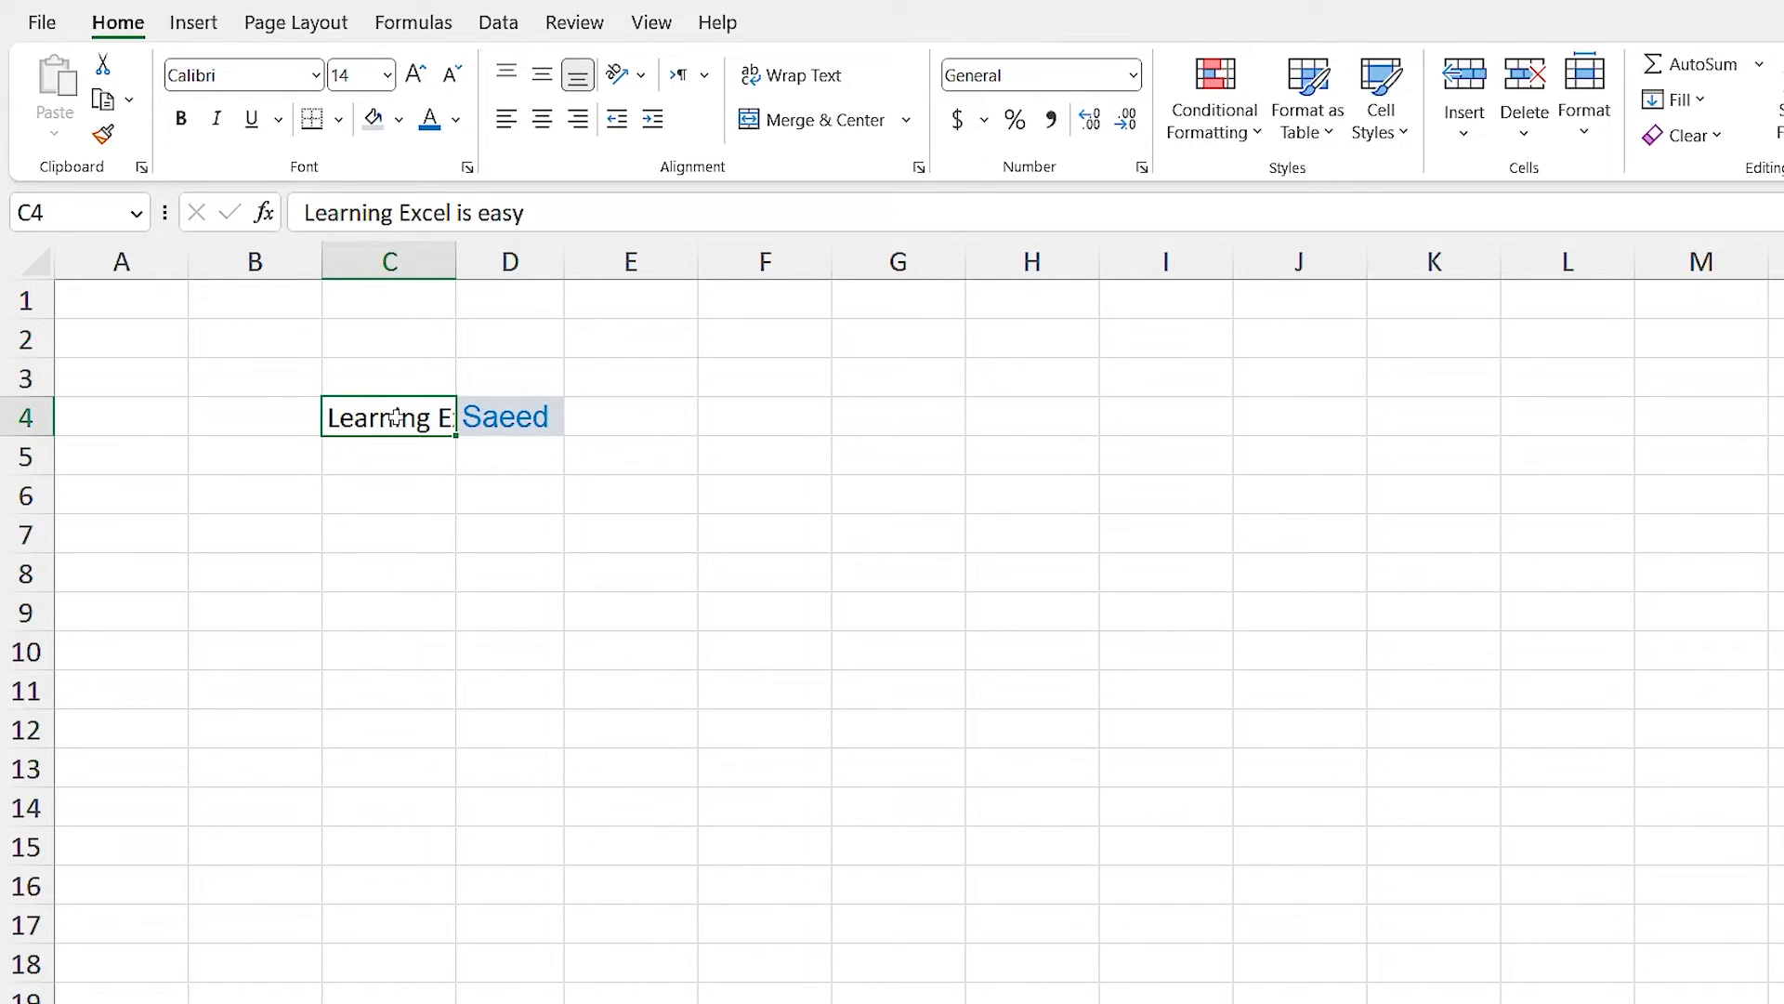
AutoFit column C to its sentence, then fine-tune the width by dragging.
double_click(457, 261)
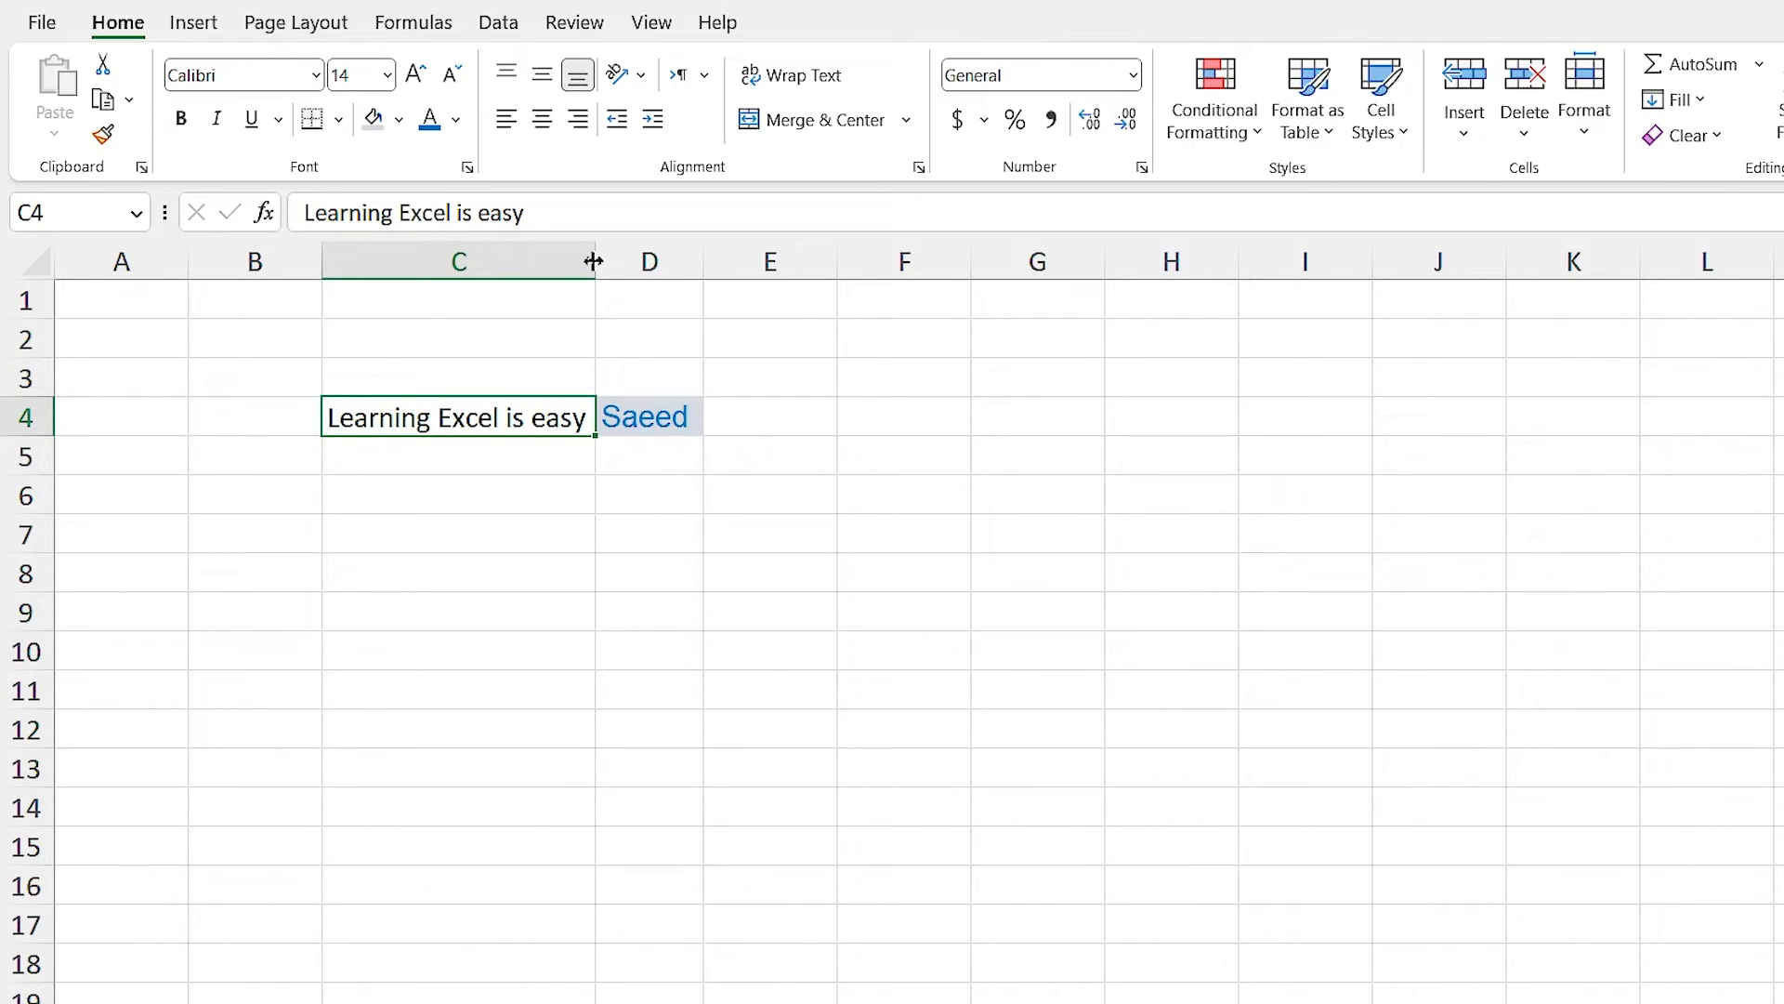
left_click_drag(593, 262, 536, 266)
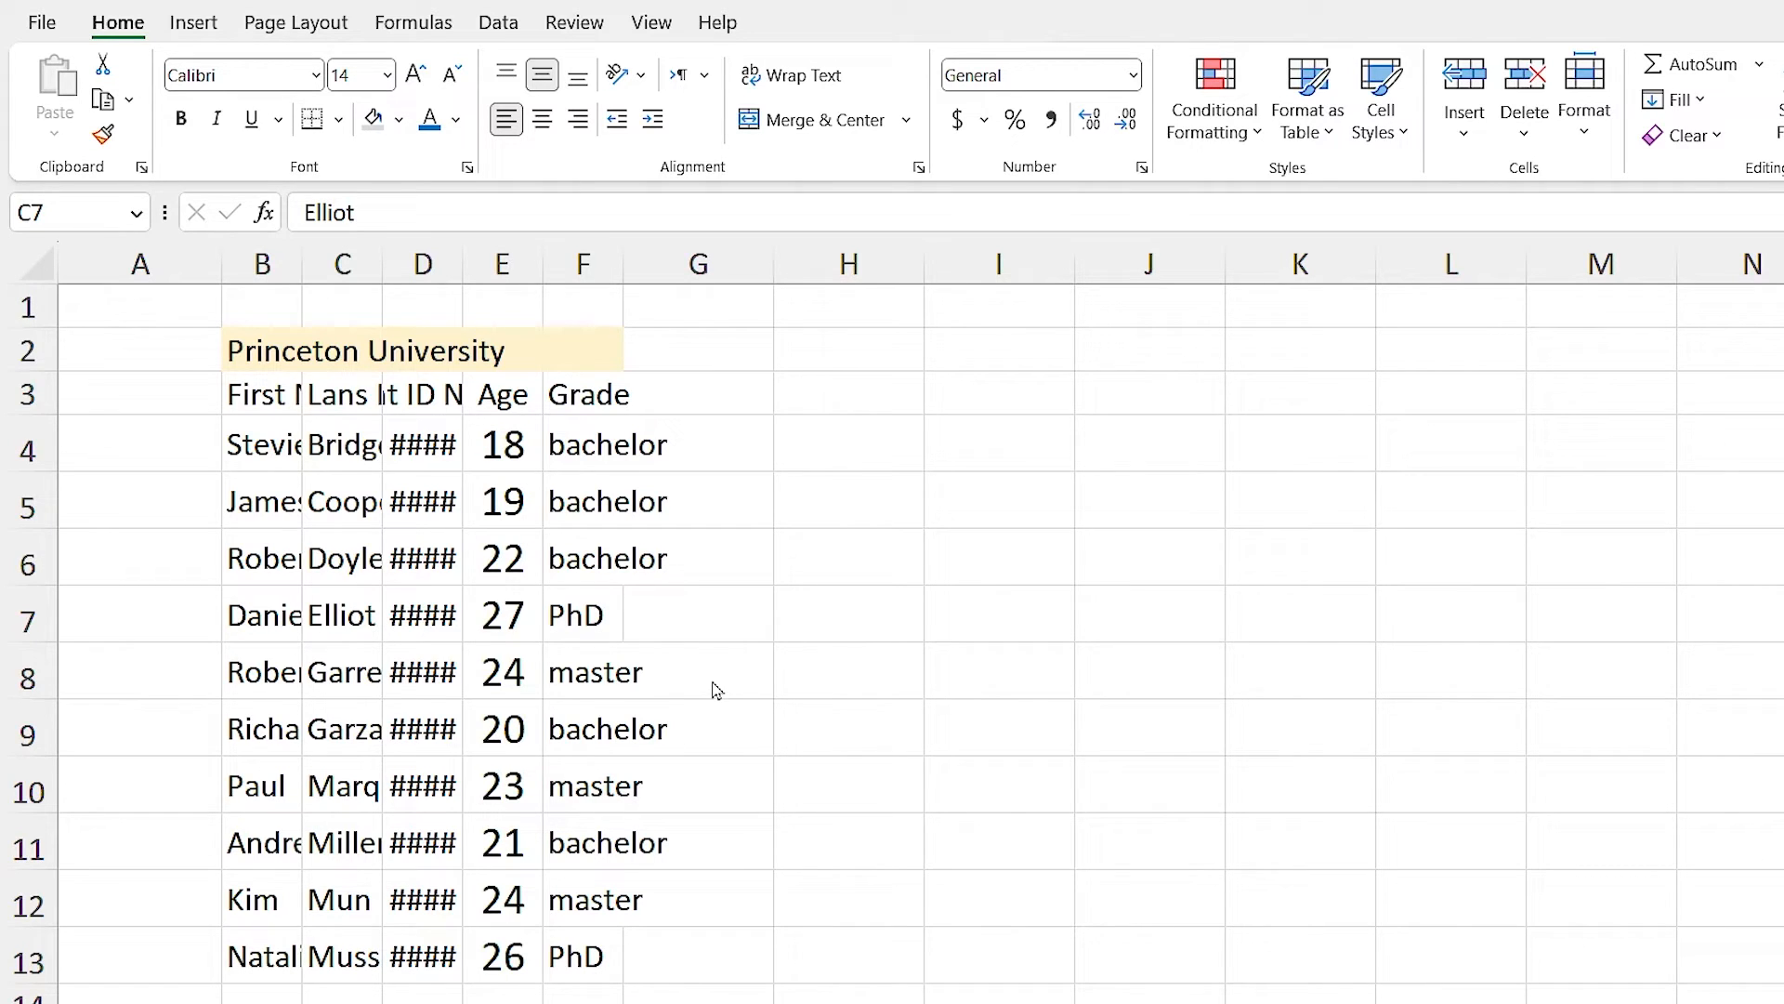
AutoFit columns B to G so full names and student ID numbers replace the #### marks.
left_click(249, 261)
left_click(427, 263)
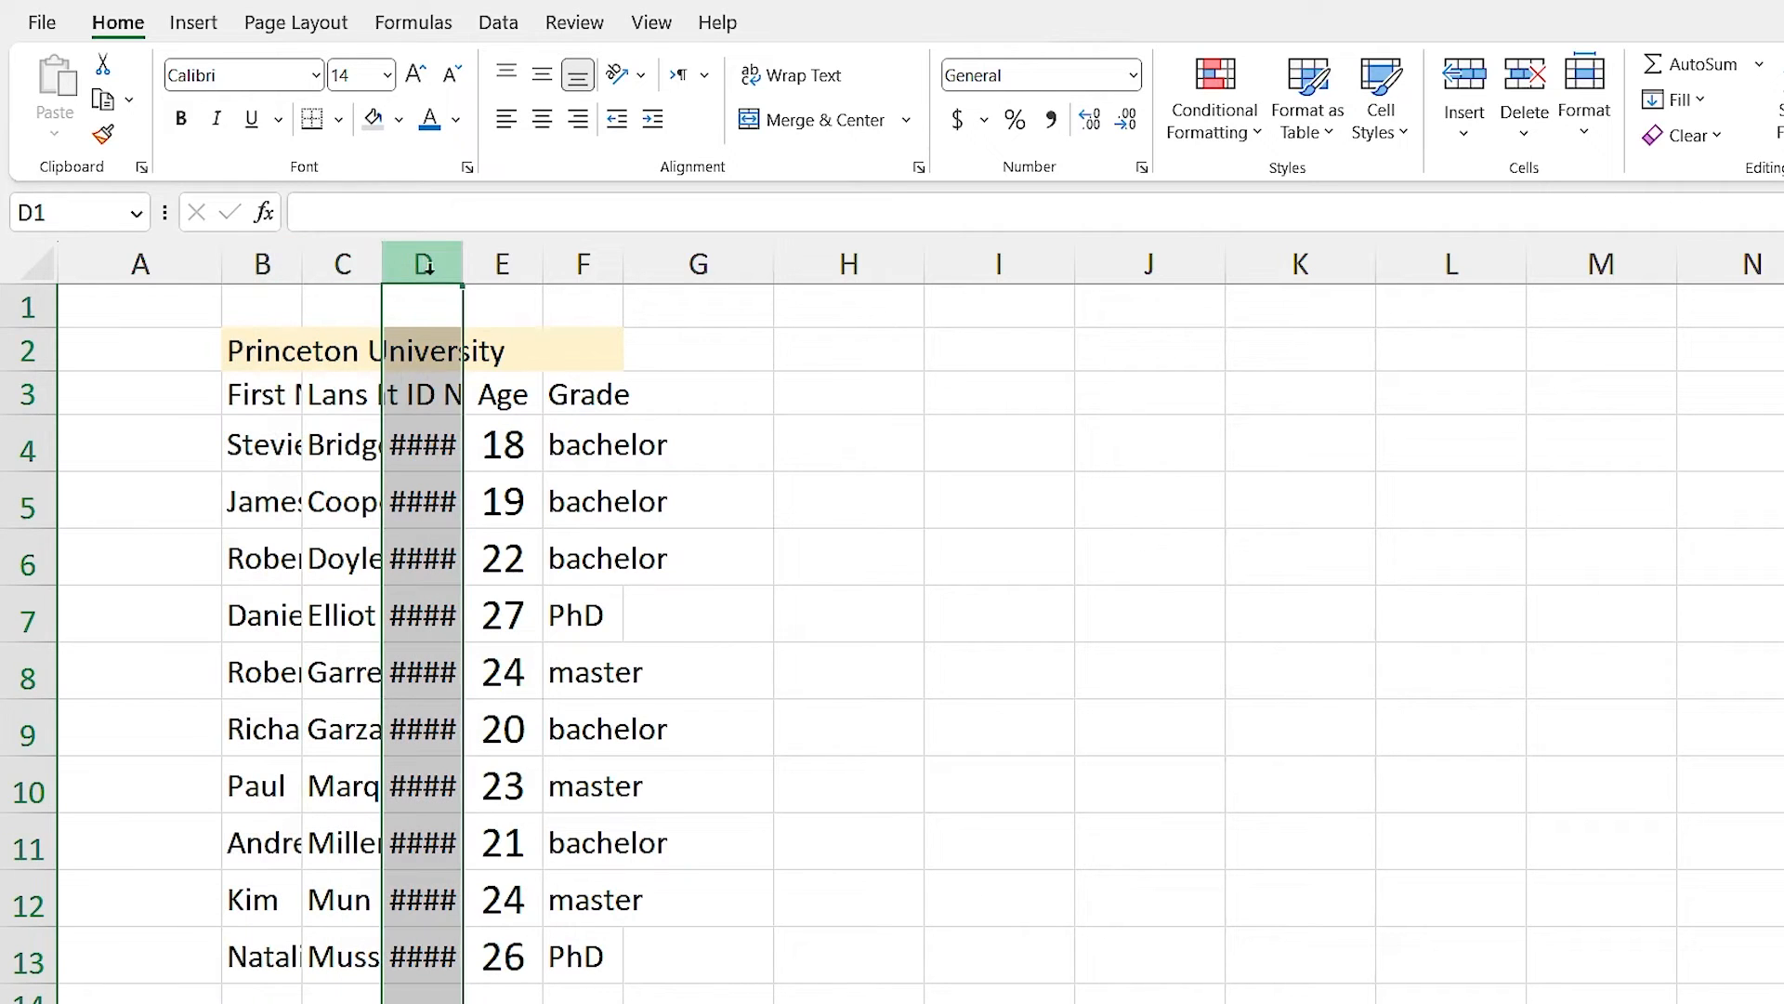
left_click(818, 643)
left_click_drag(256, 264, 626, 265)
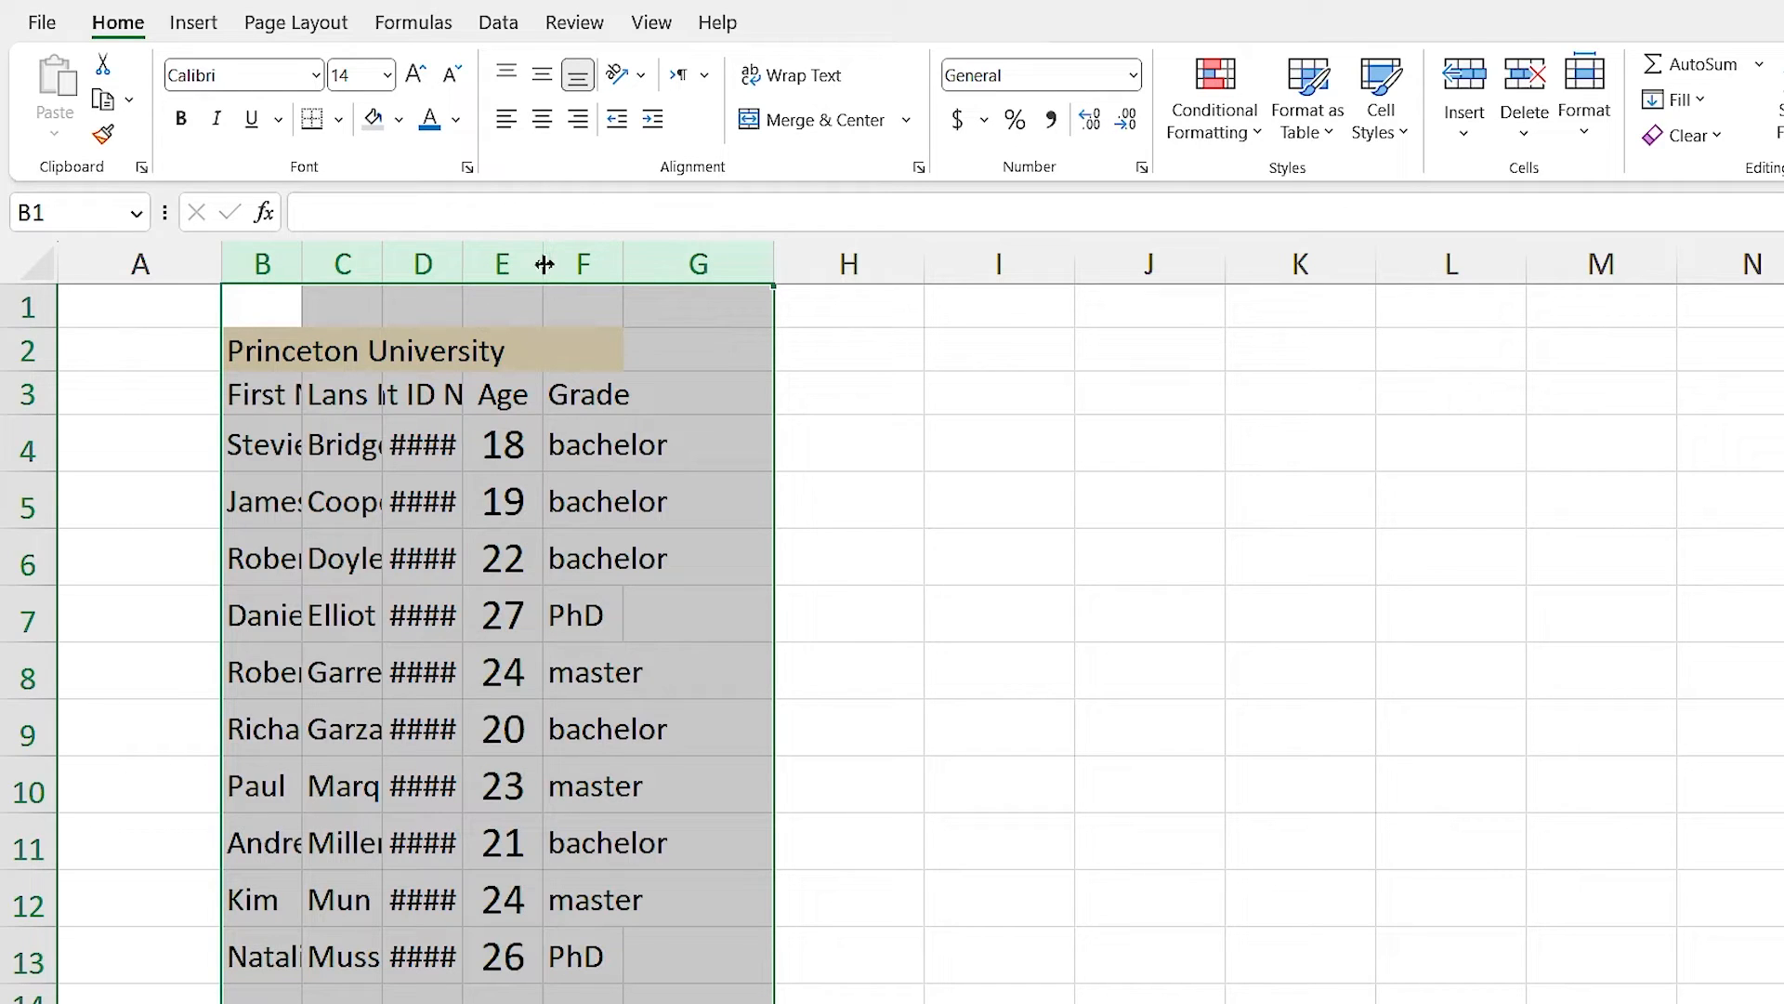
double_click(383, 264)
left_click(440, 744)
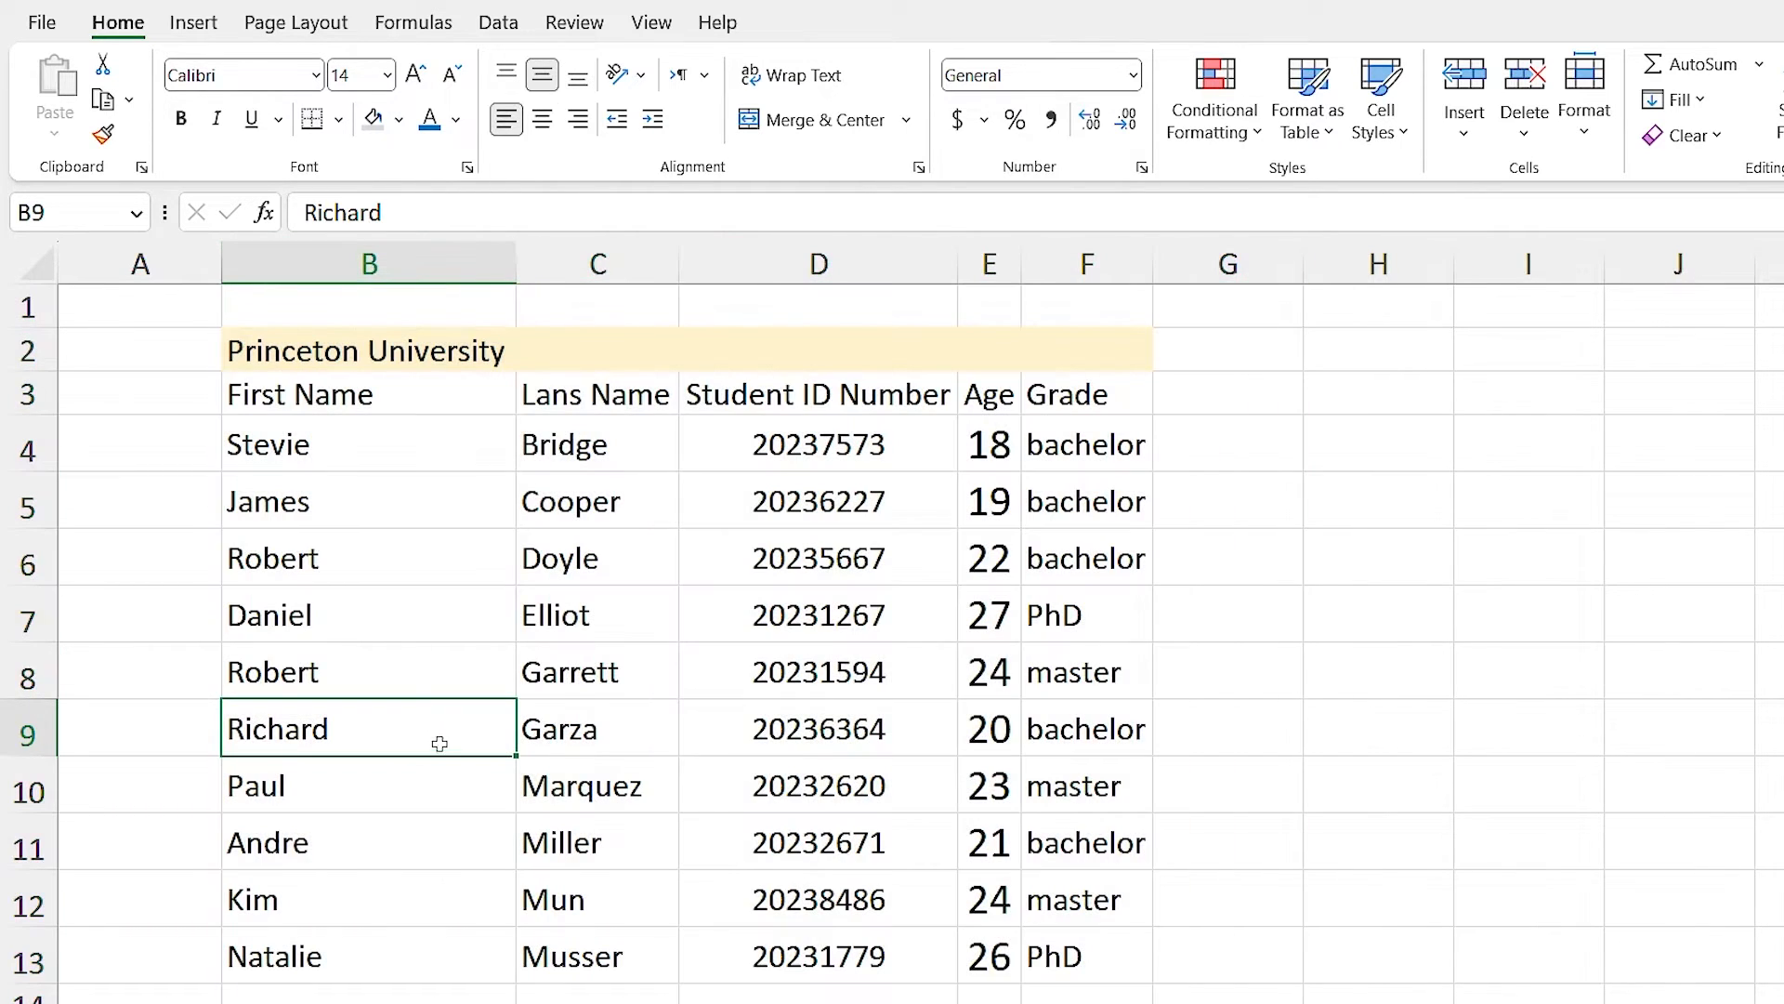
left_click(856, 864)
left_click(1219, 881)
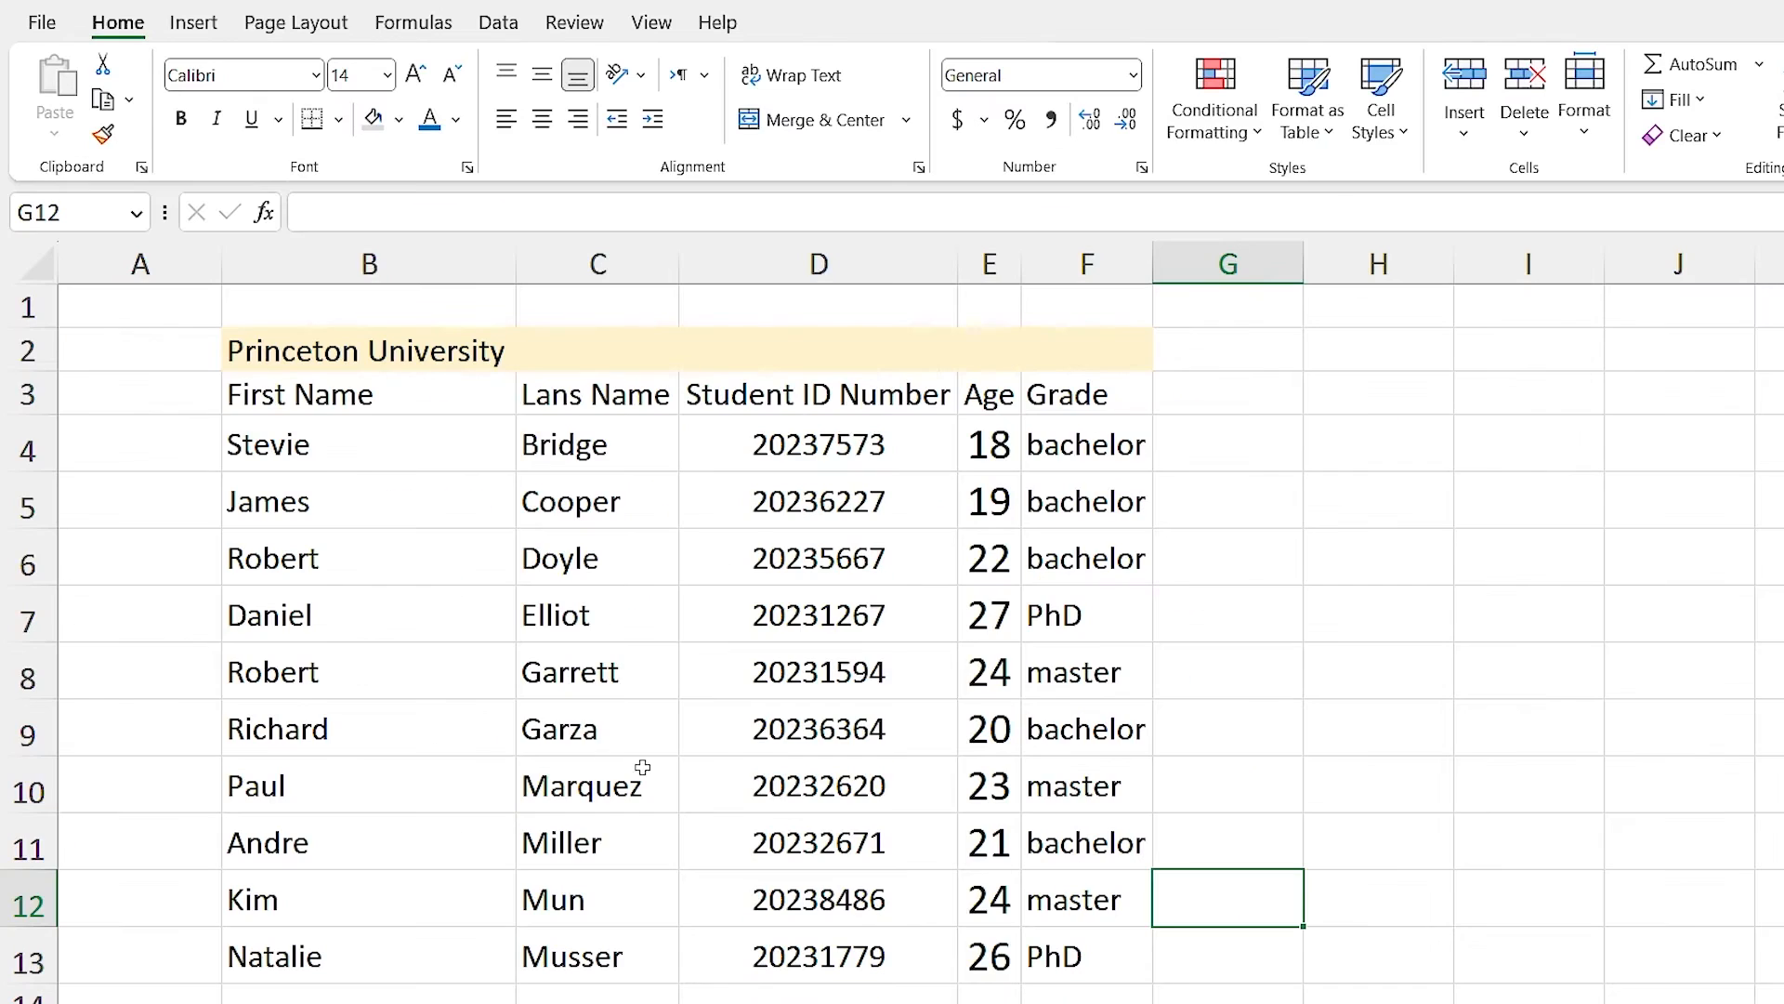
Give columns B through F one shared width of 21.00.
left_click_drag(374, 260, 1083, 269)
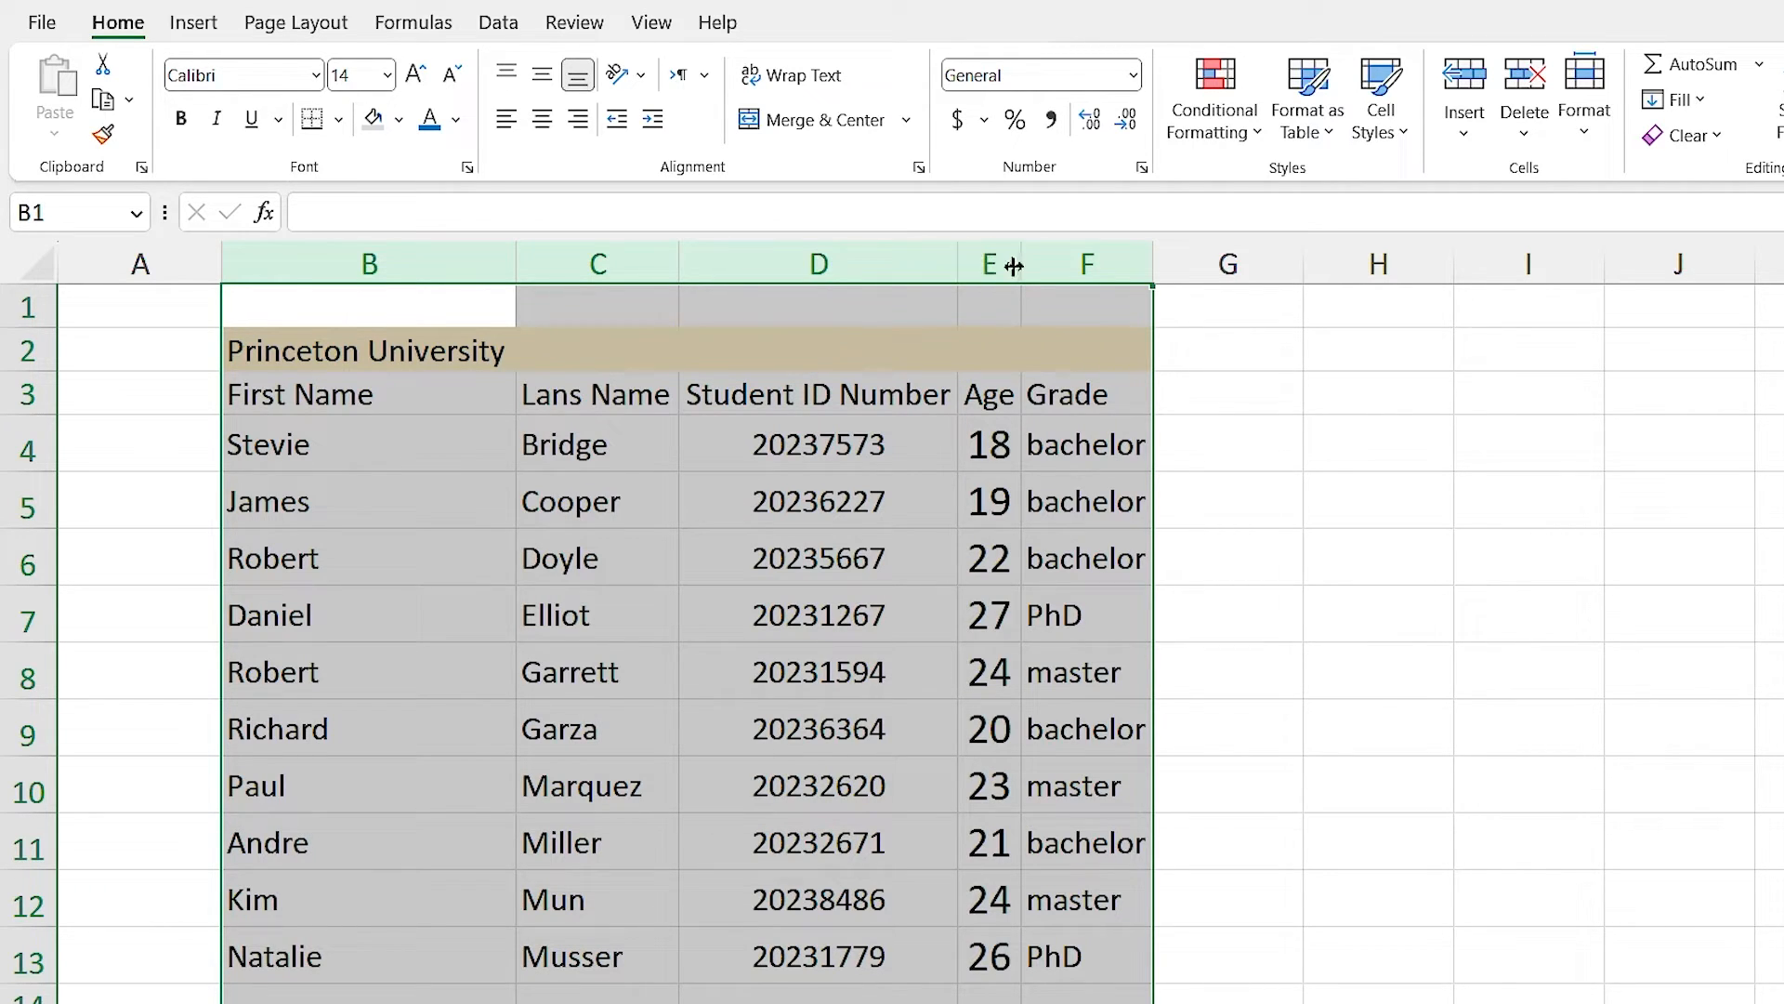
left_click_drag(1023, 265, 1041, 260)
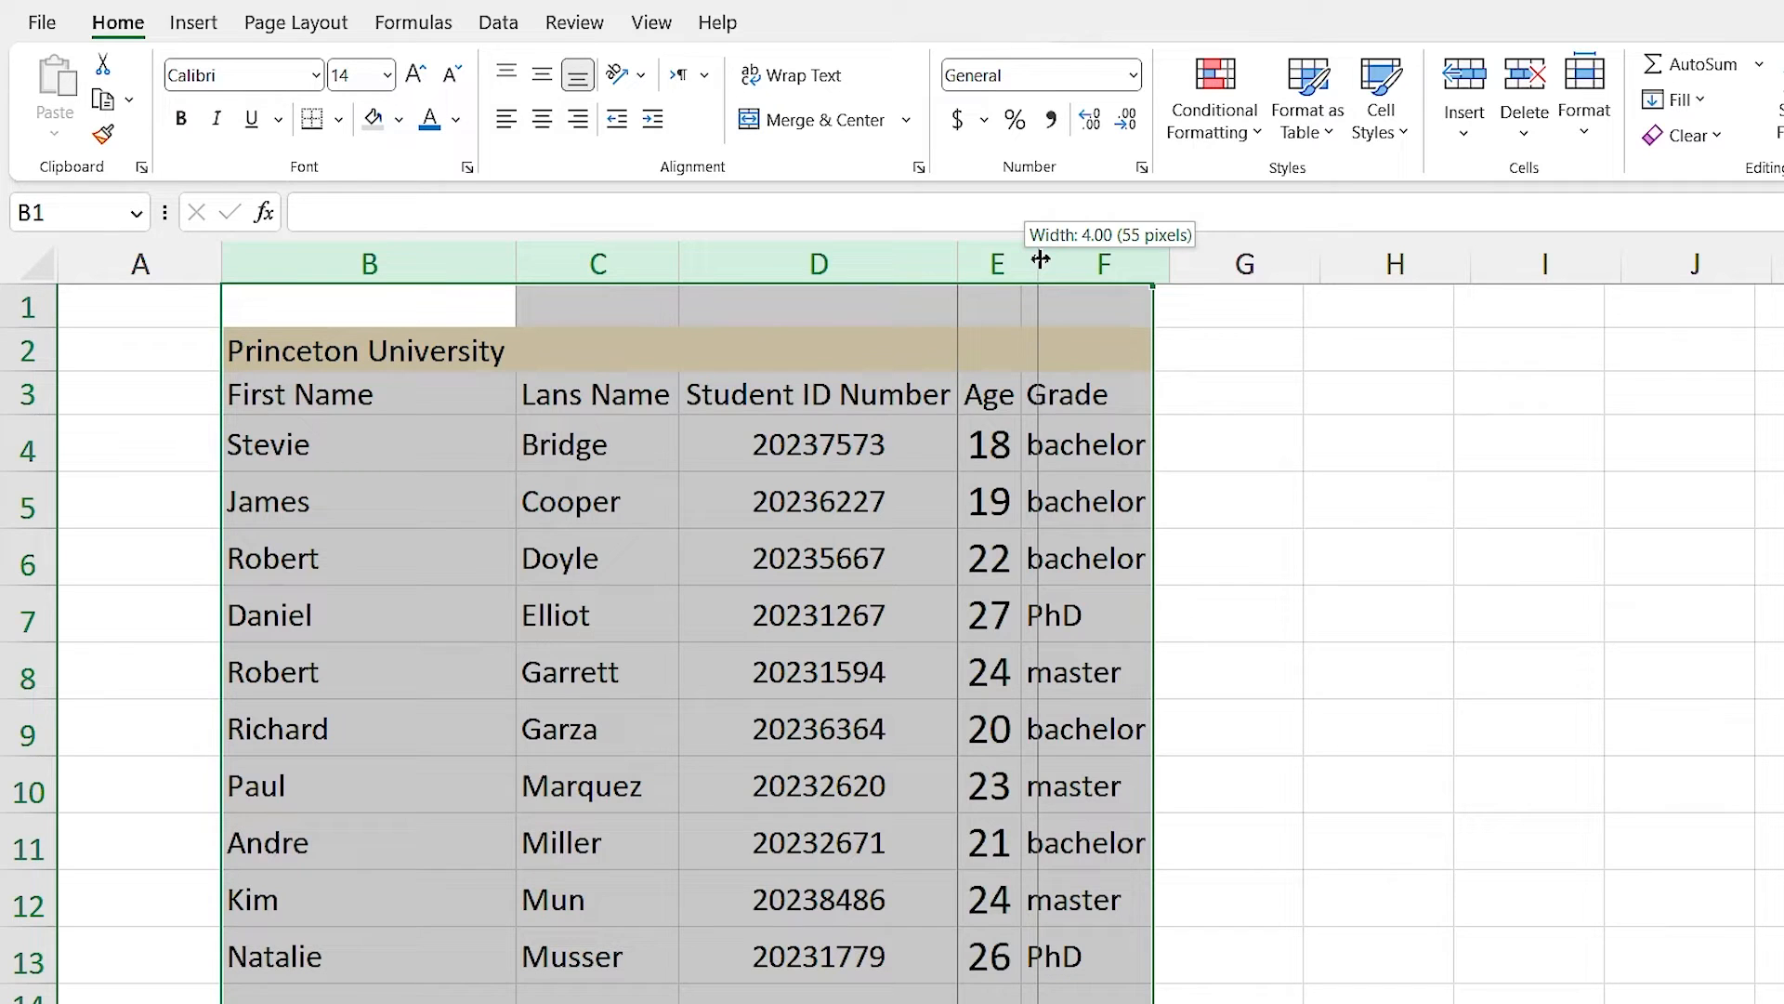
left_click_drag(1041, 261, 1032, 259)
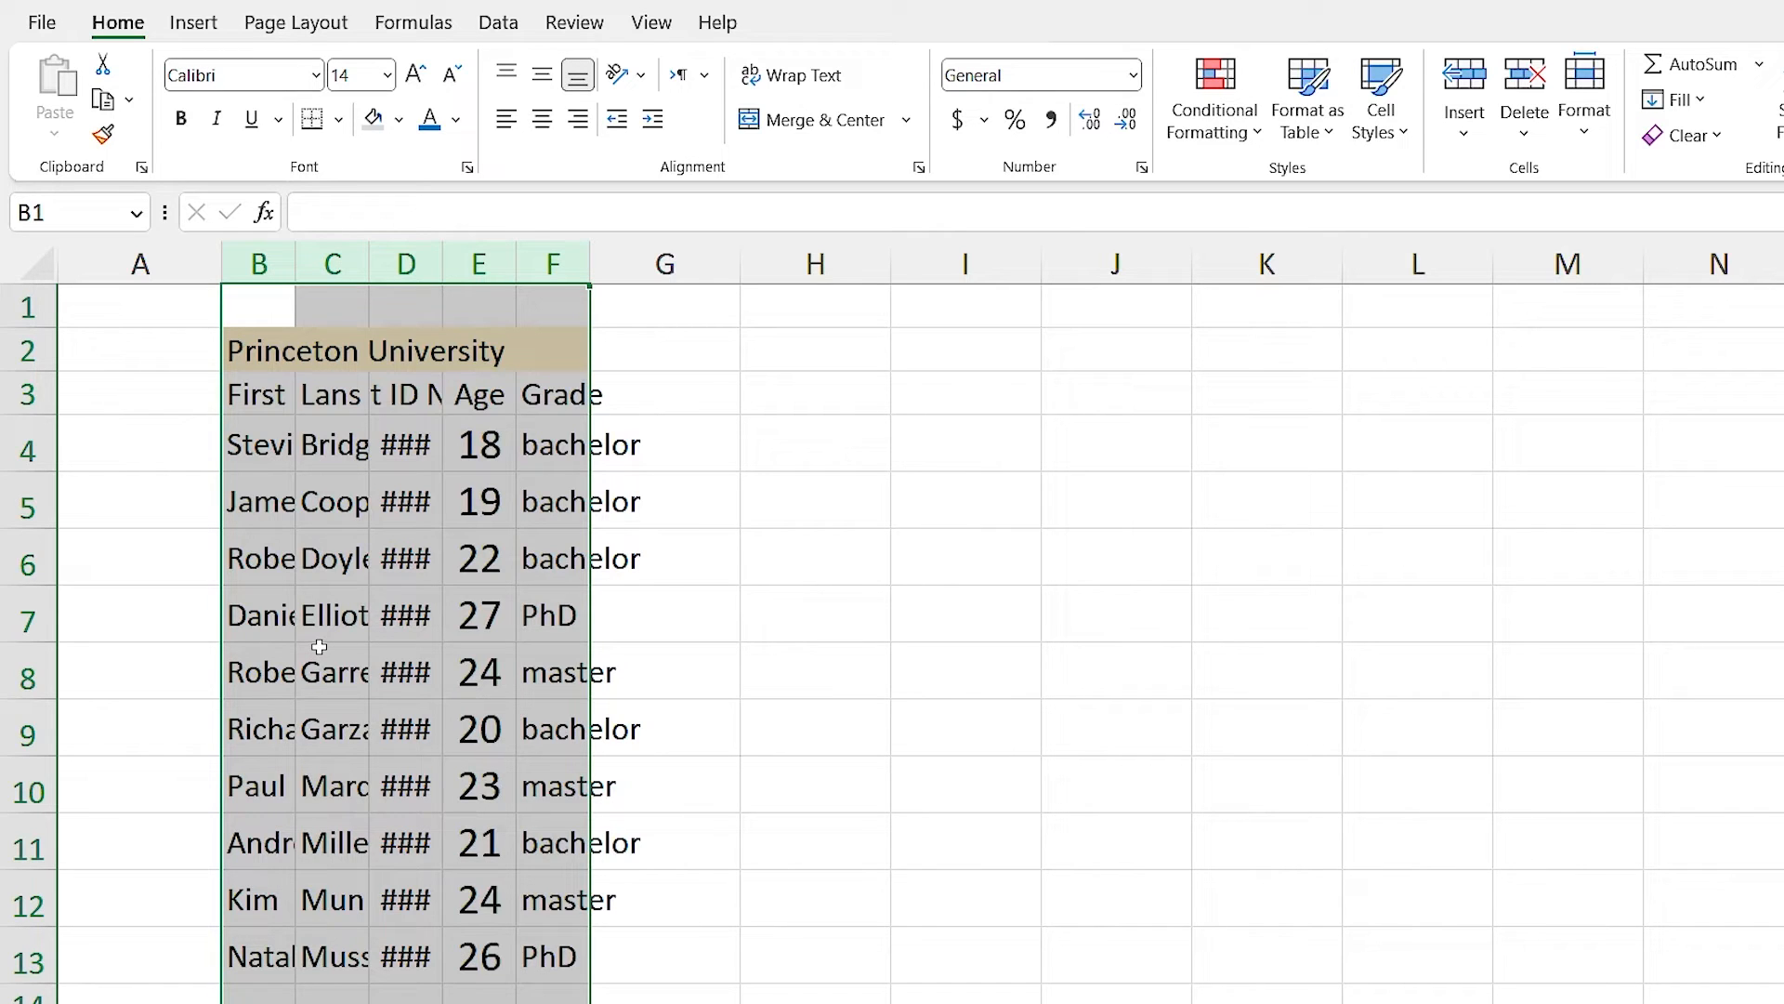
key("ctrl+z")
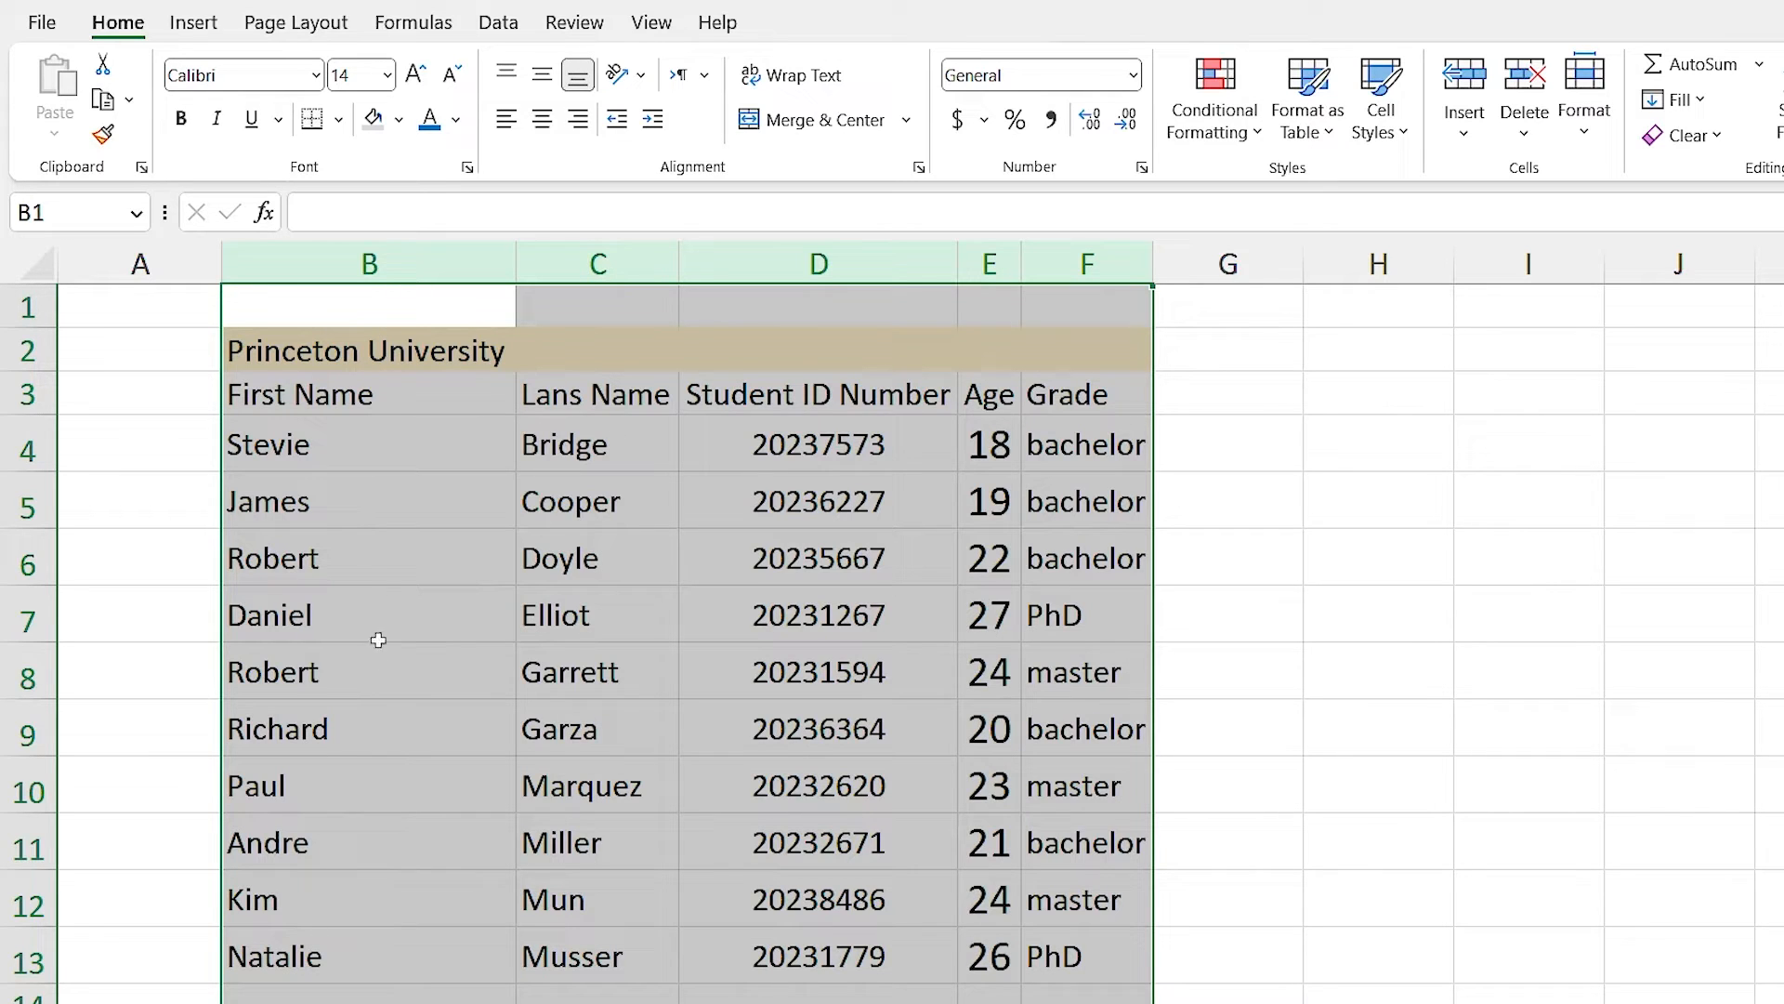
left_click(747, 265)
left_click_drag(815, 786, 813, 831)
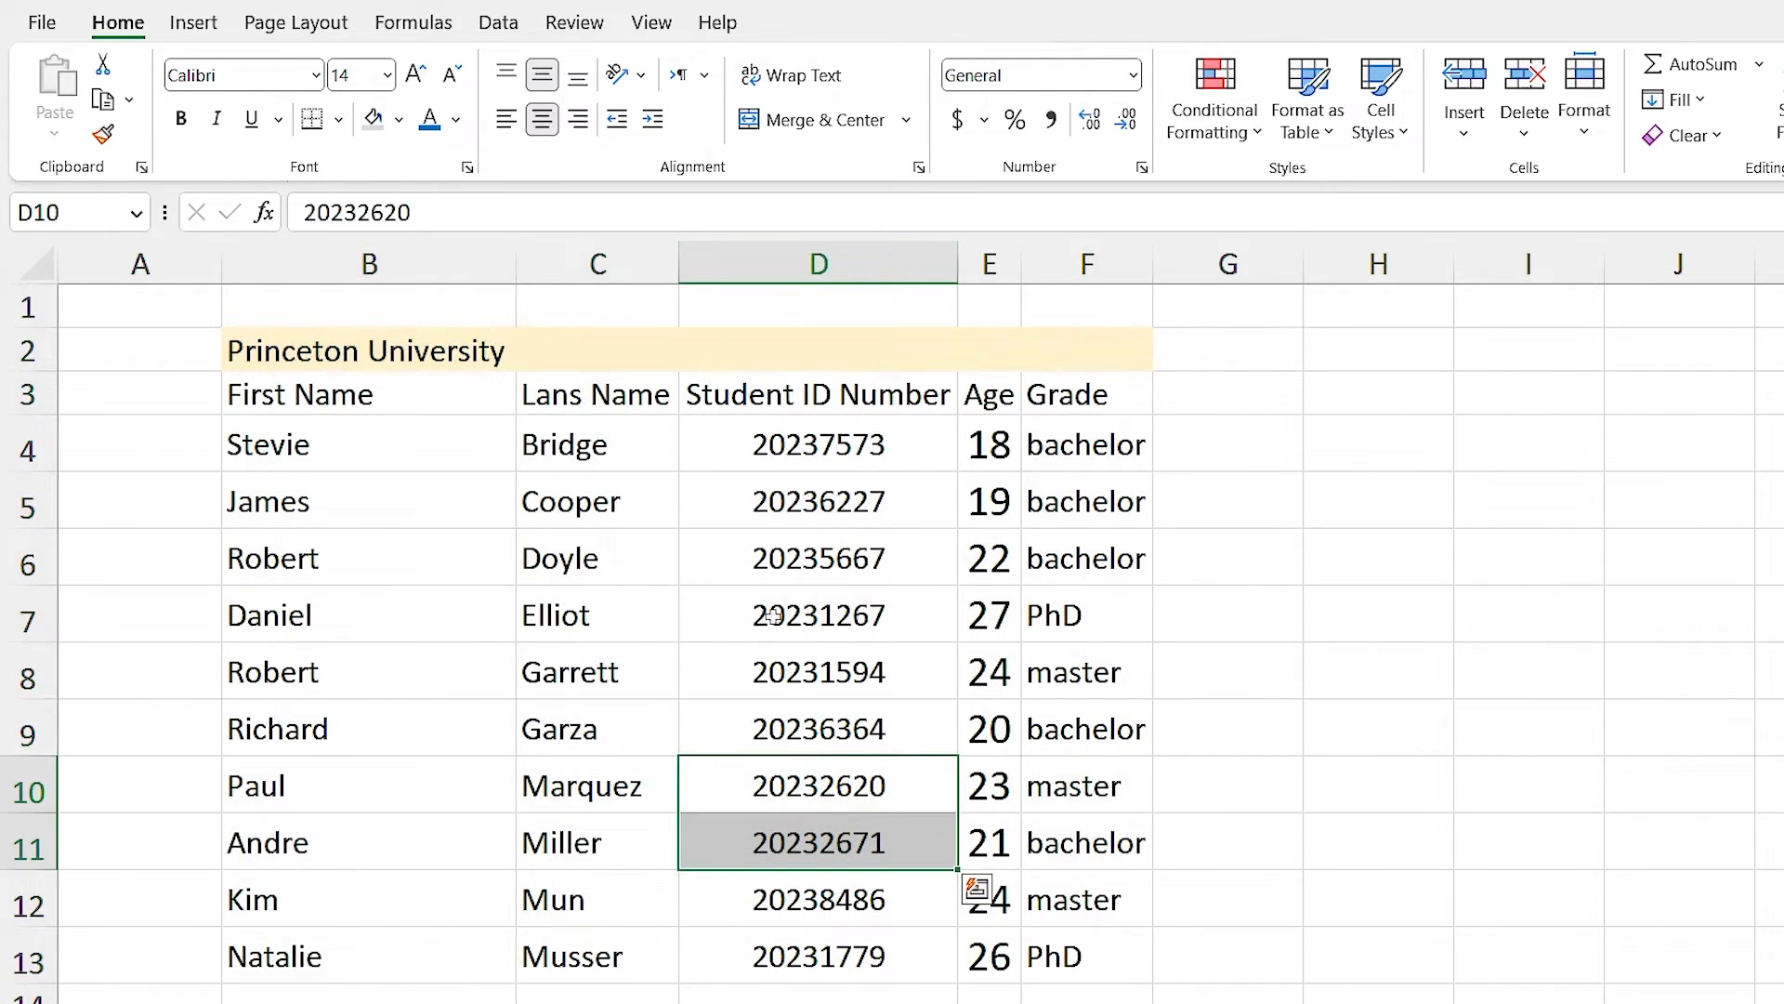
left_click(778, 398)
left_click_drag(378, 263, 1076, 291)
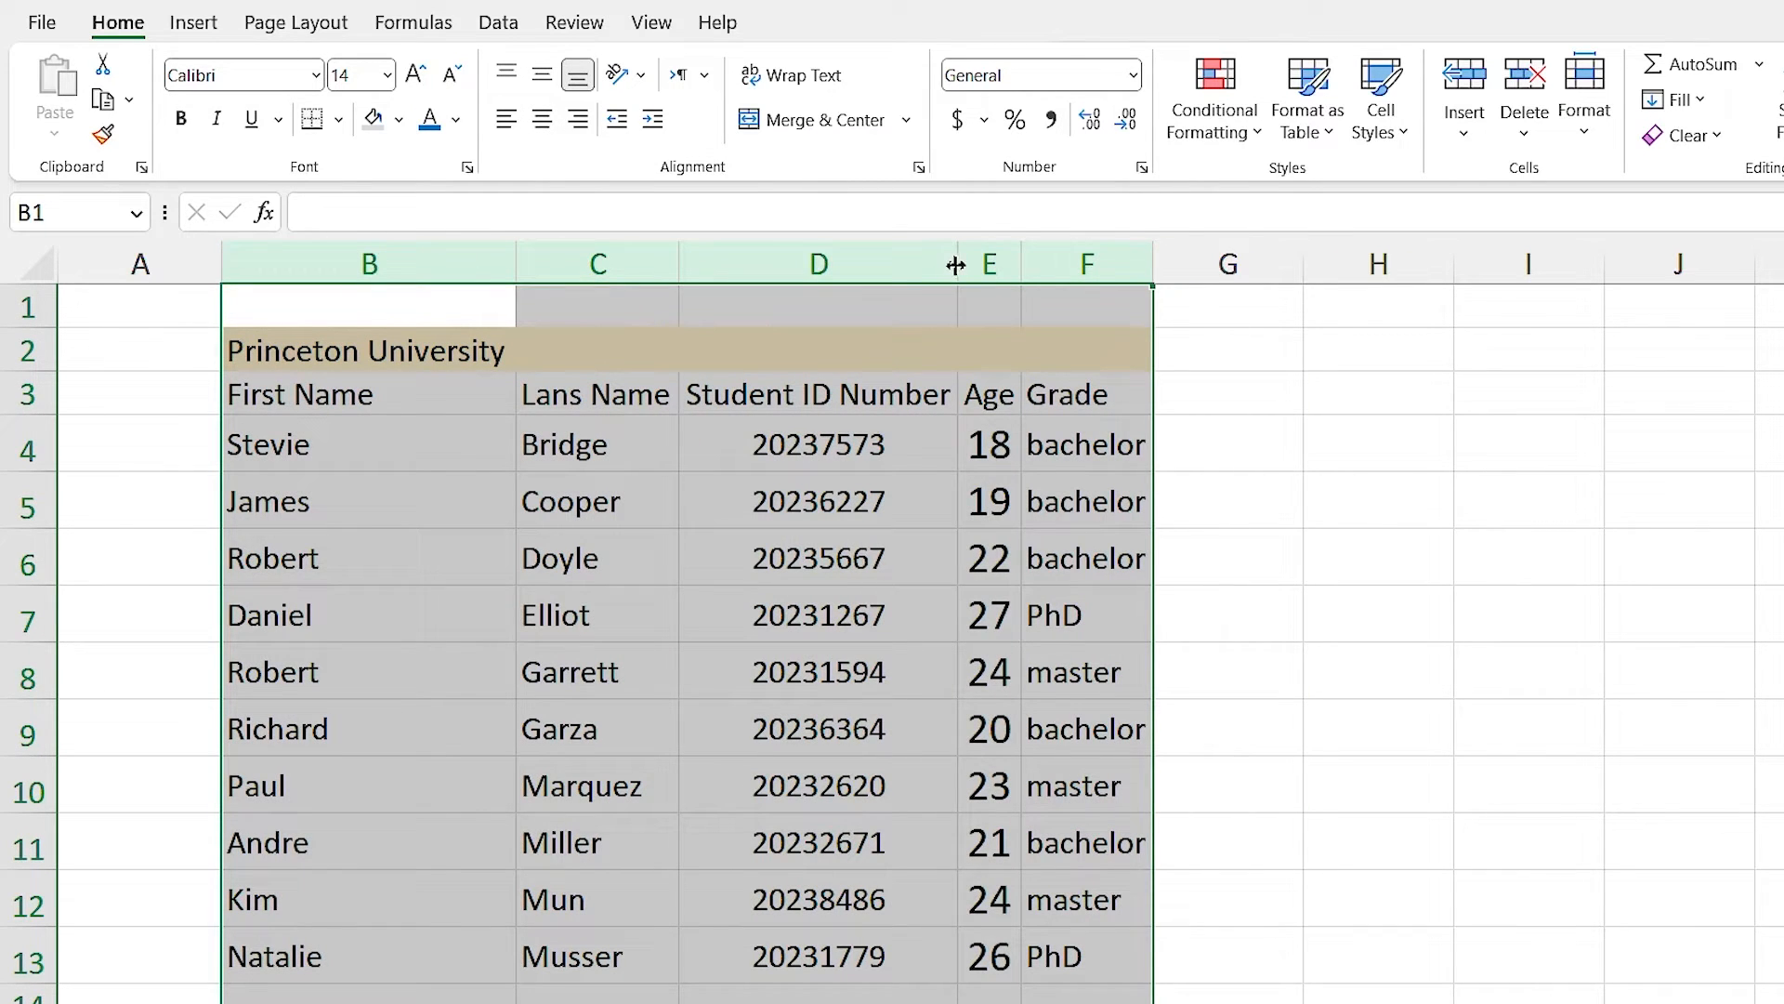
left_click_drag(956, 265, 961, 265)
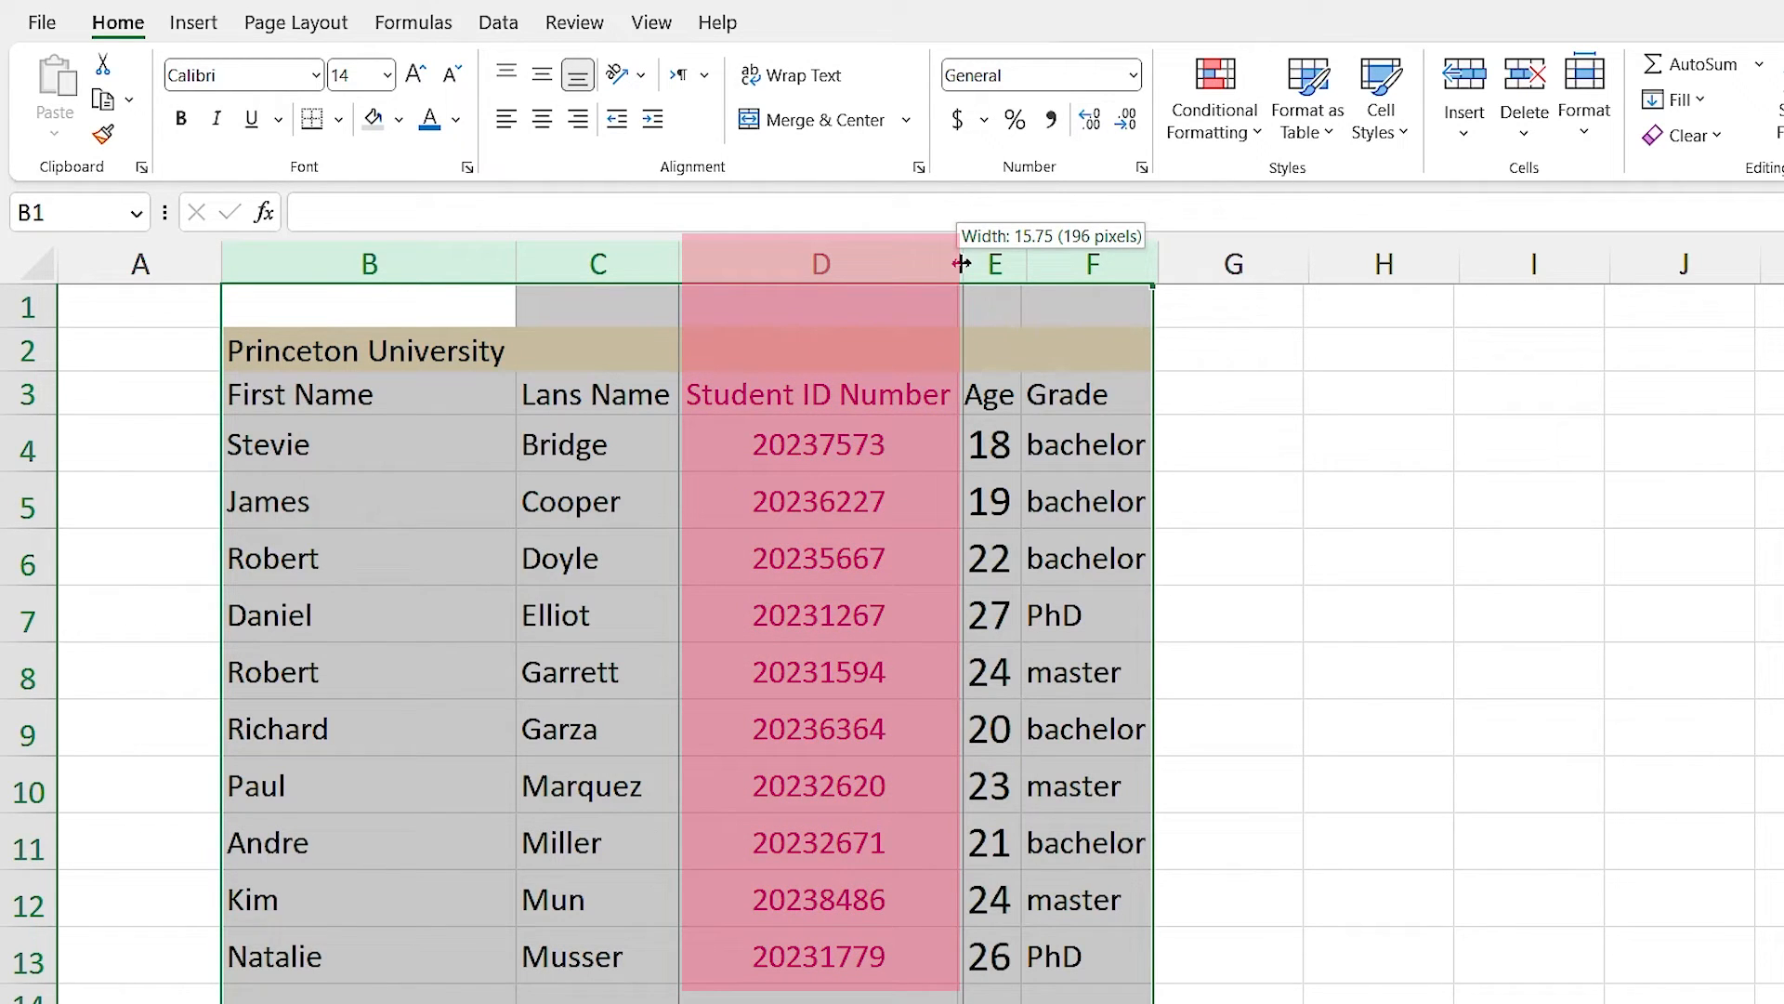
left_click_drag(962, 264, 1053, 264)
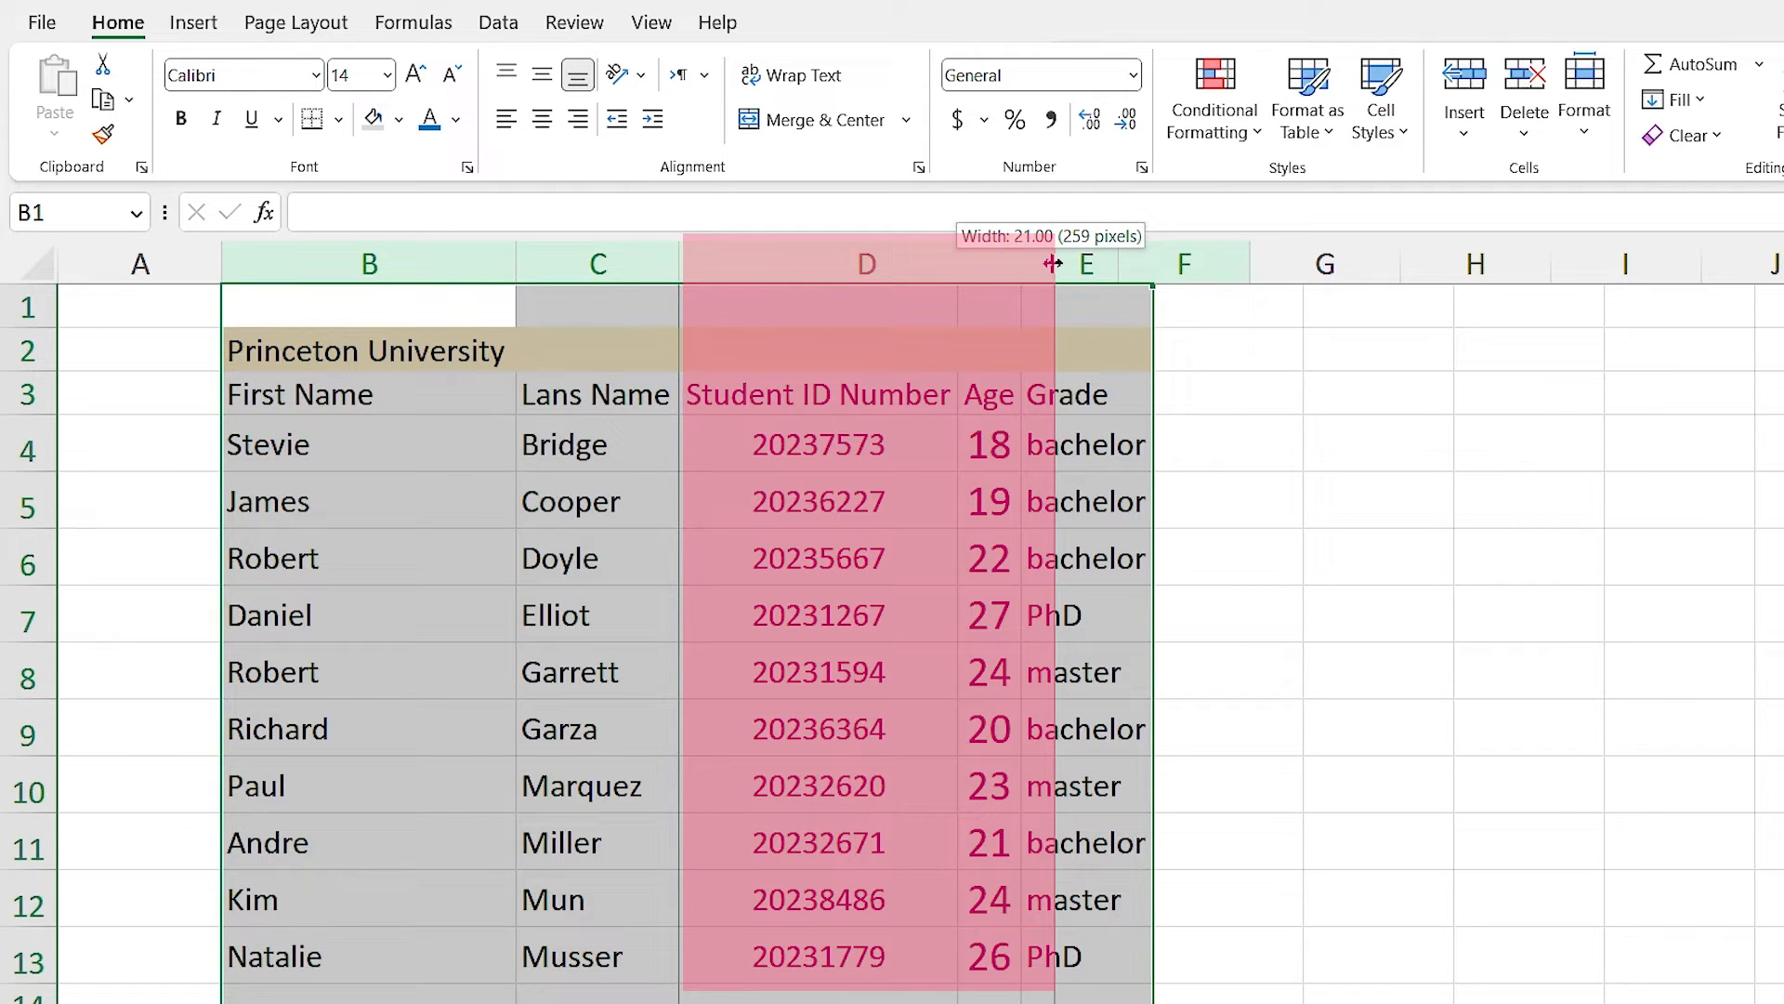
left_click_drag(1053, 264, 967, 260)
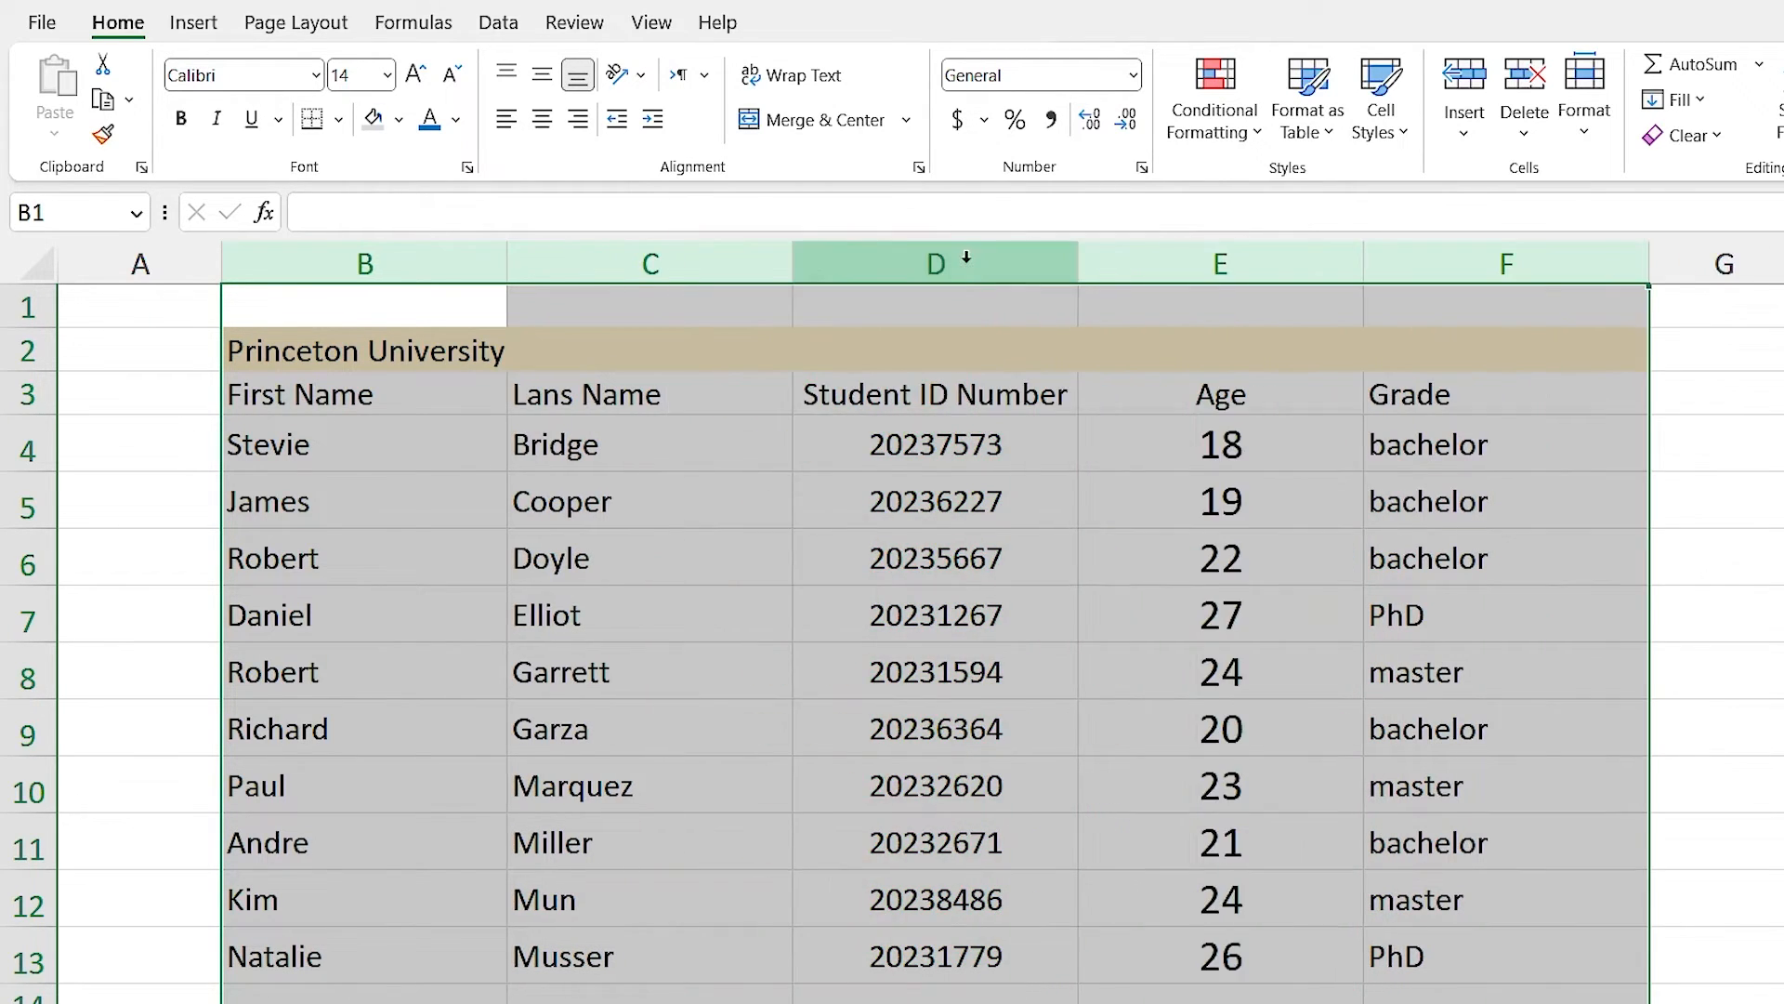
left_click(516, 853)
left_click(358, 263)
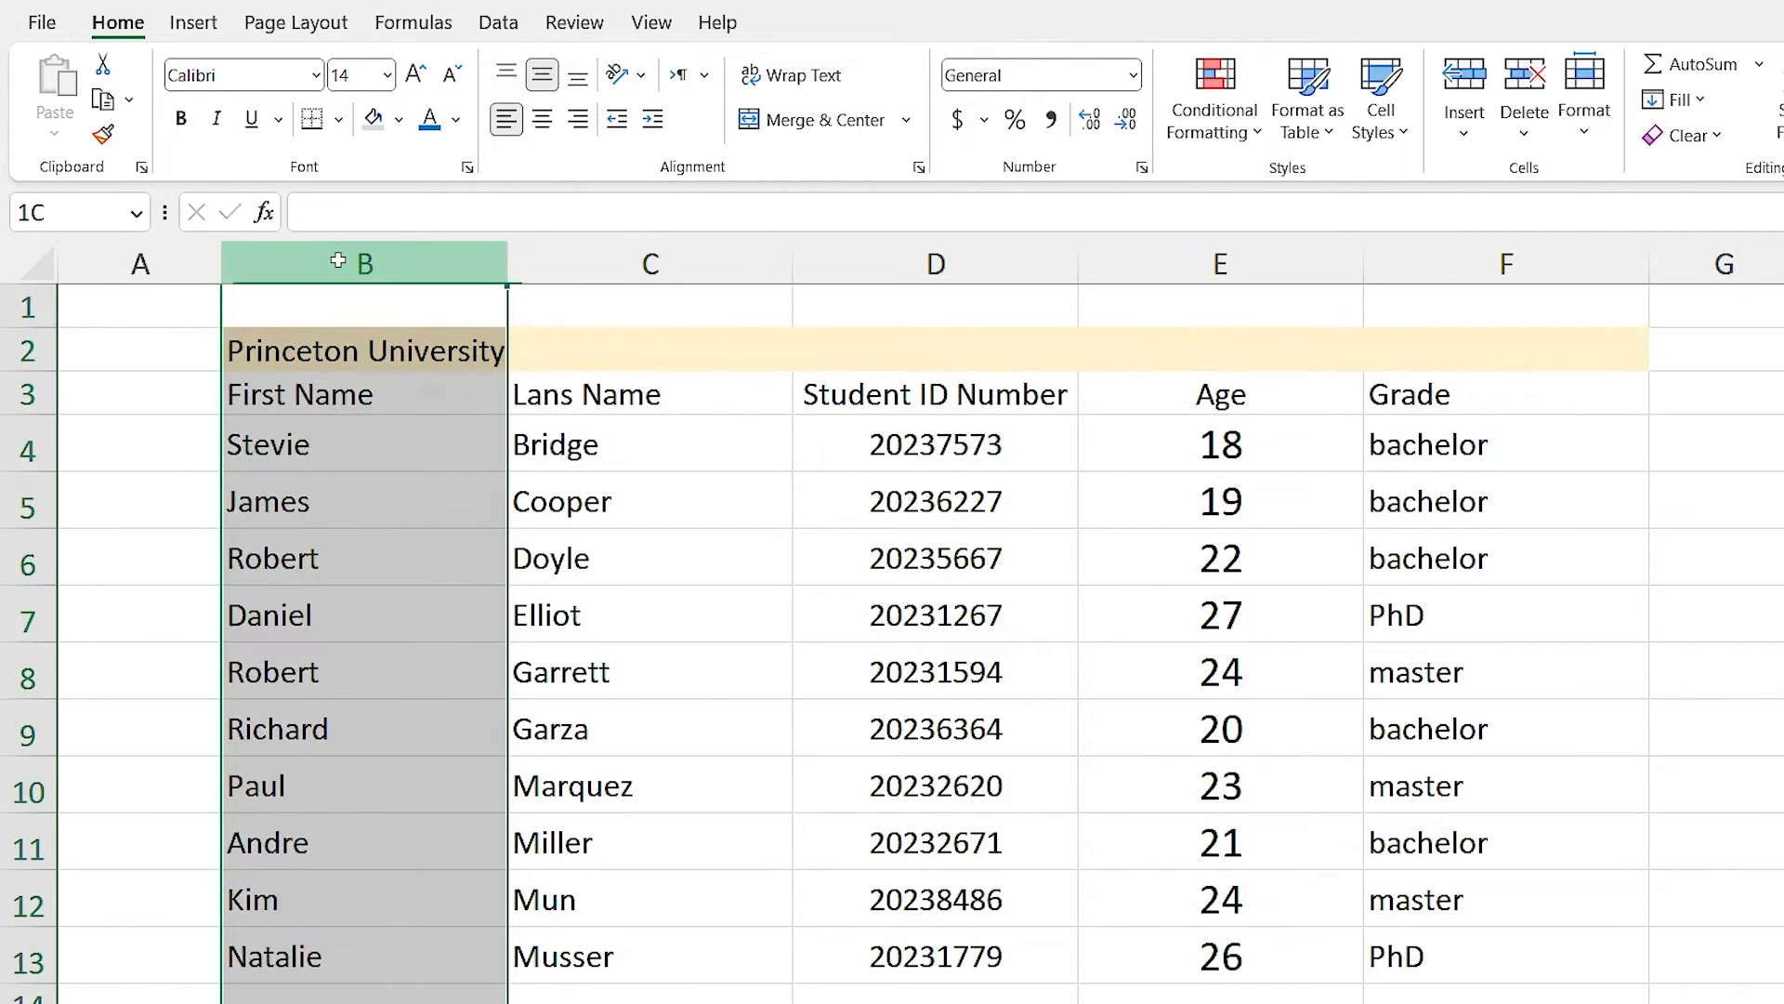
left_click(923, 264)
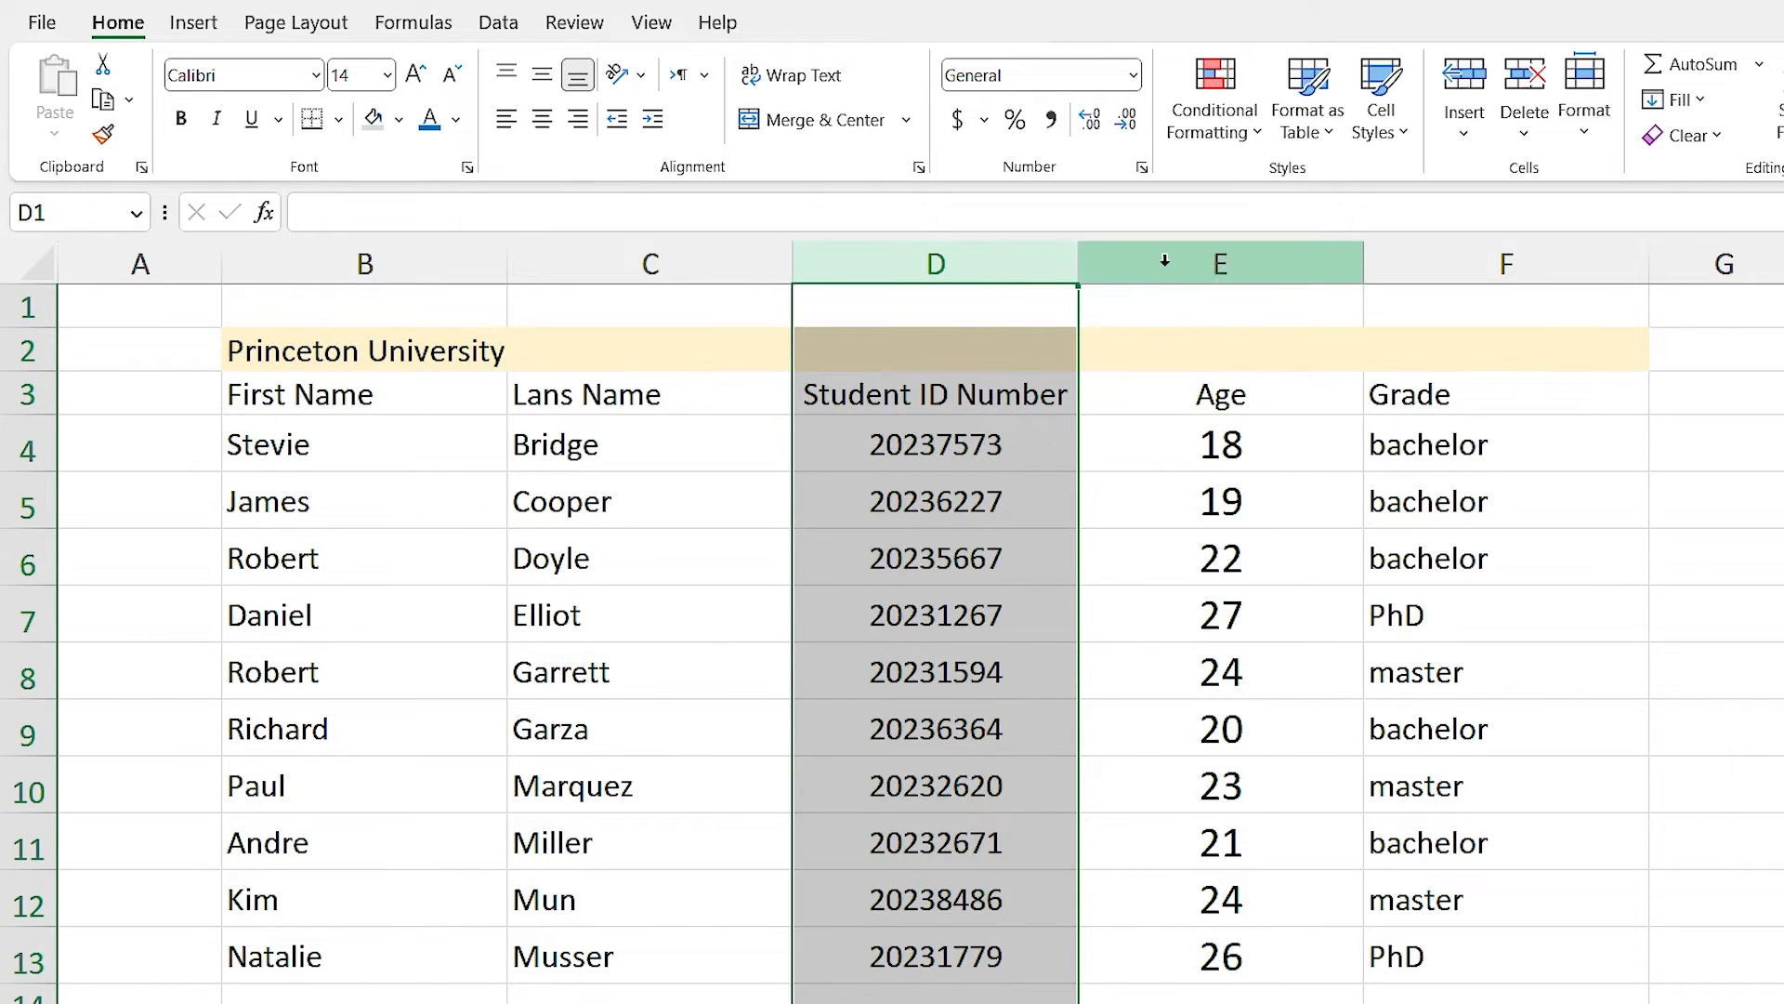
left_click(1156, 264)
left_click(714, 725)
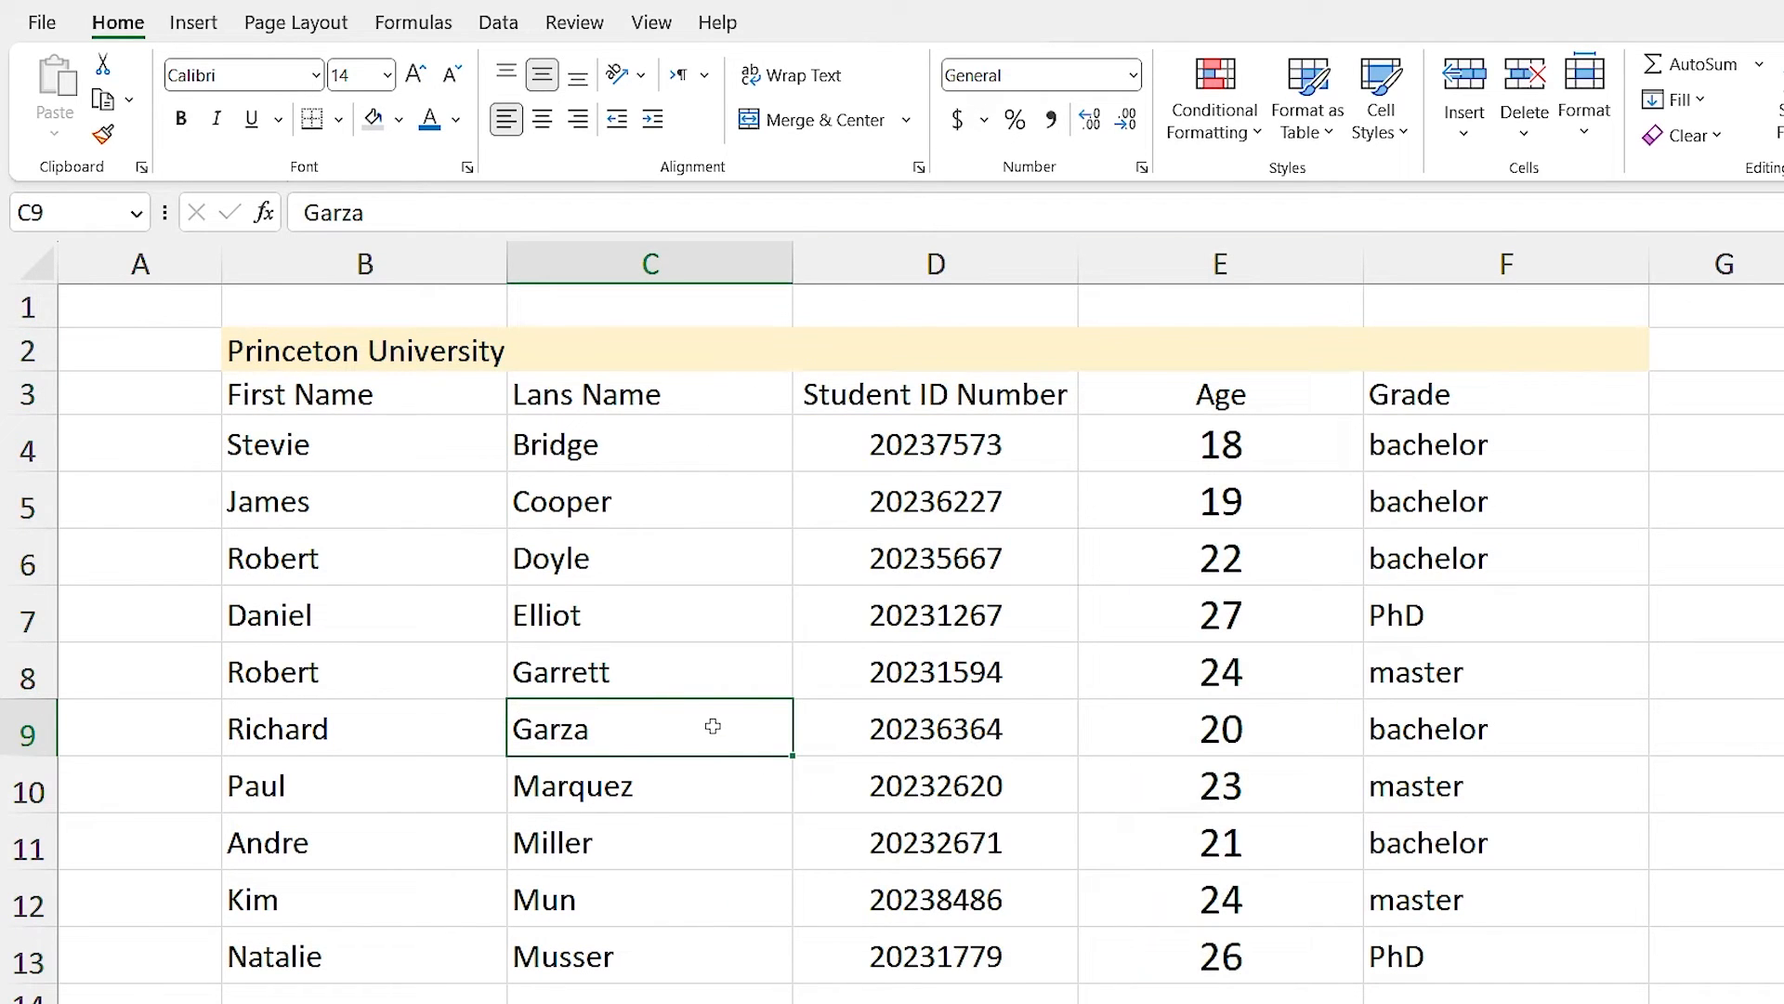
left_click(420, 497)
left_click(293, 338)
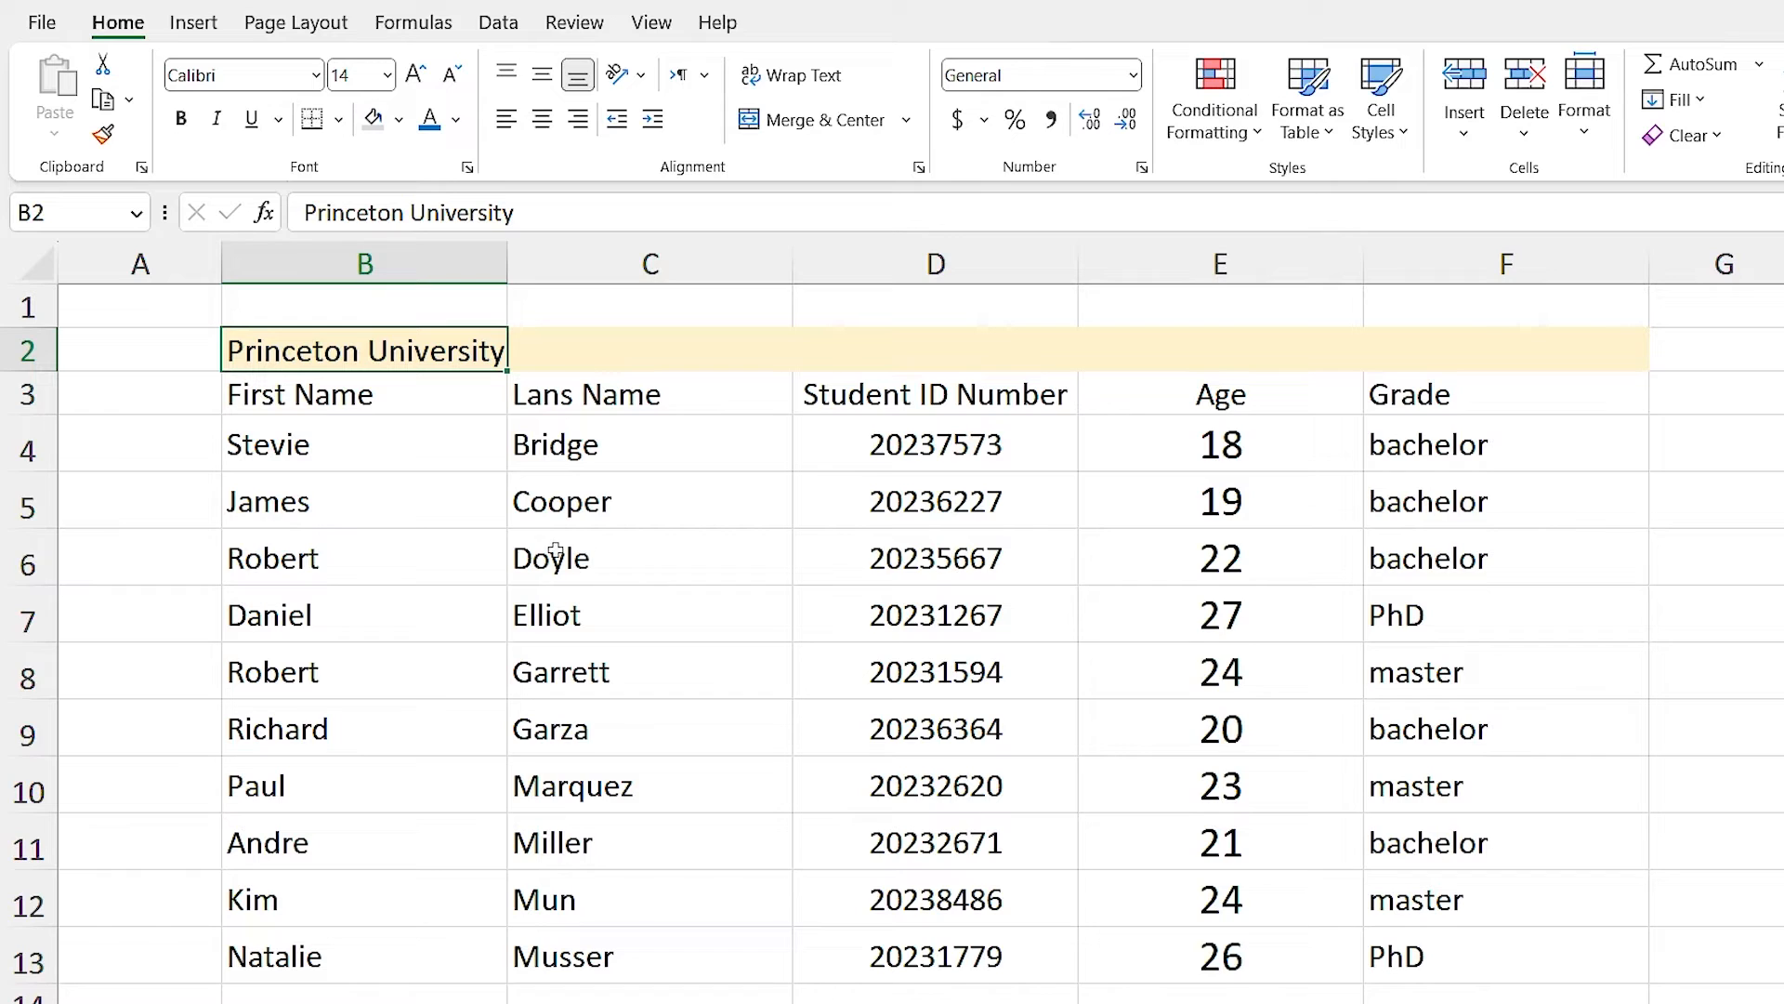
left_click_drag(374, 351, 1397, 370)
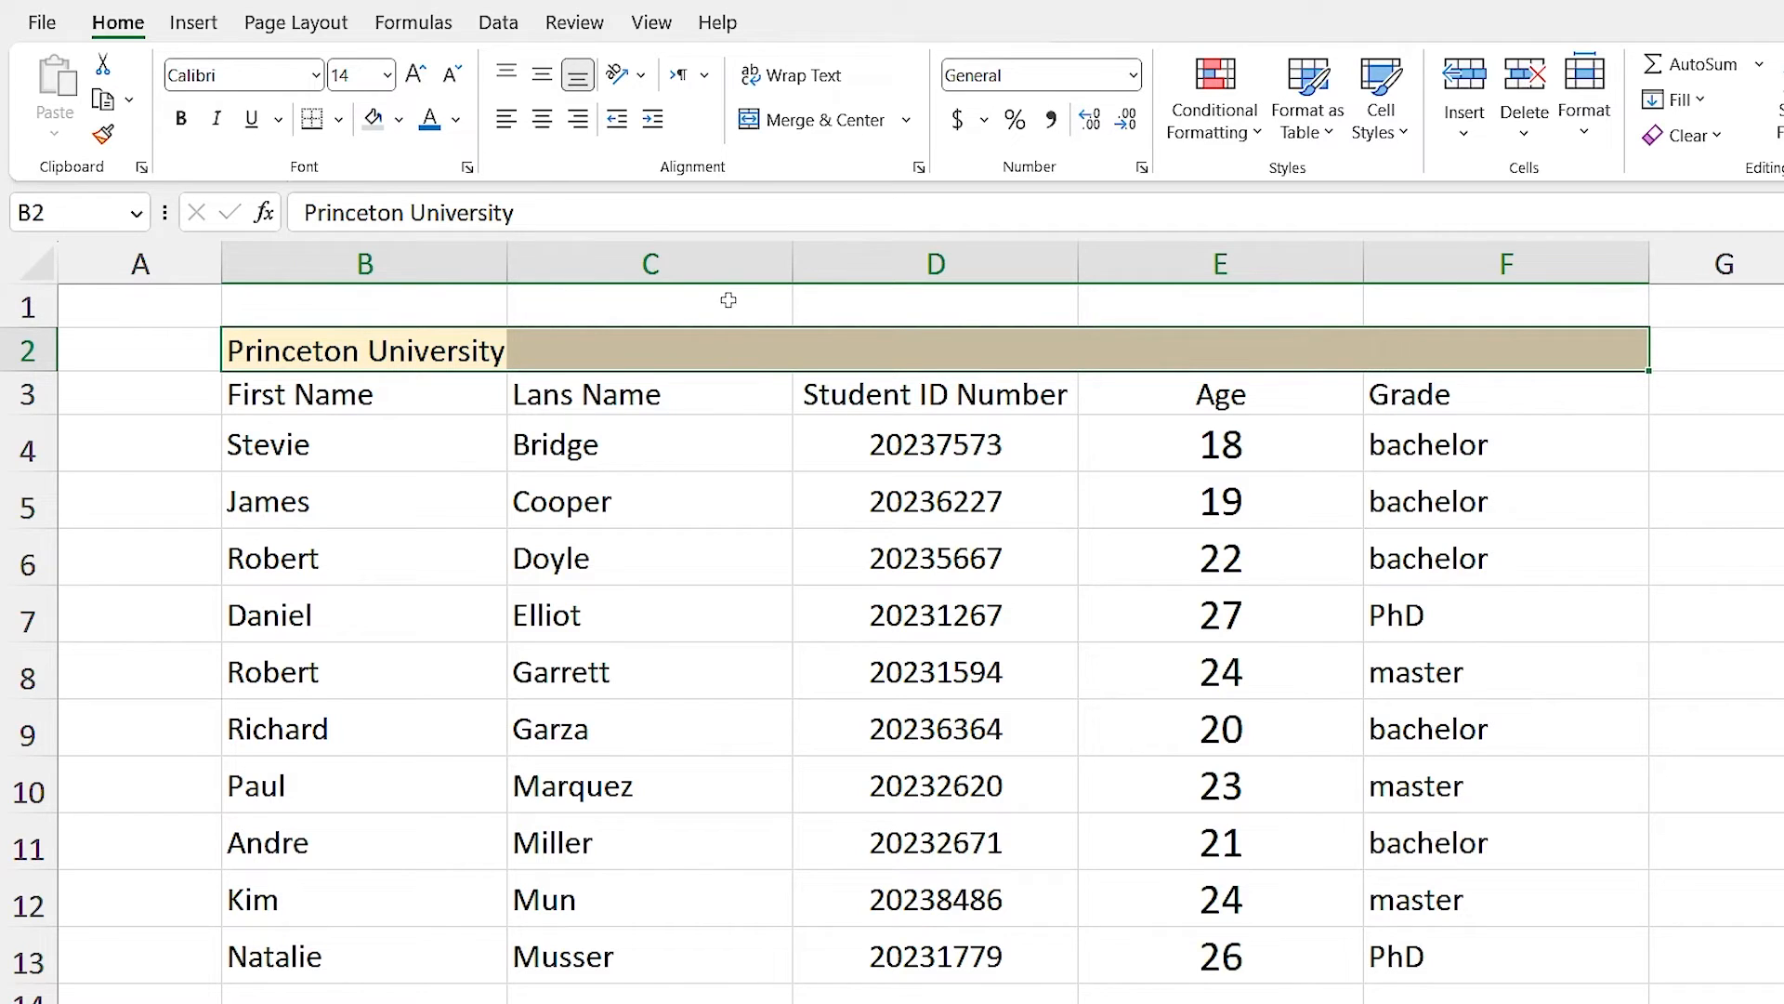
left_click(815, 130)
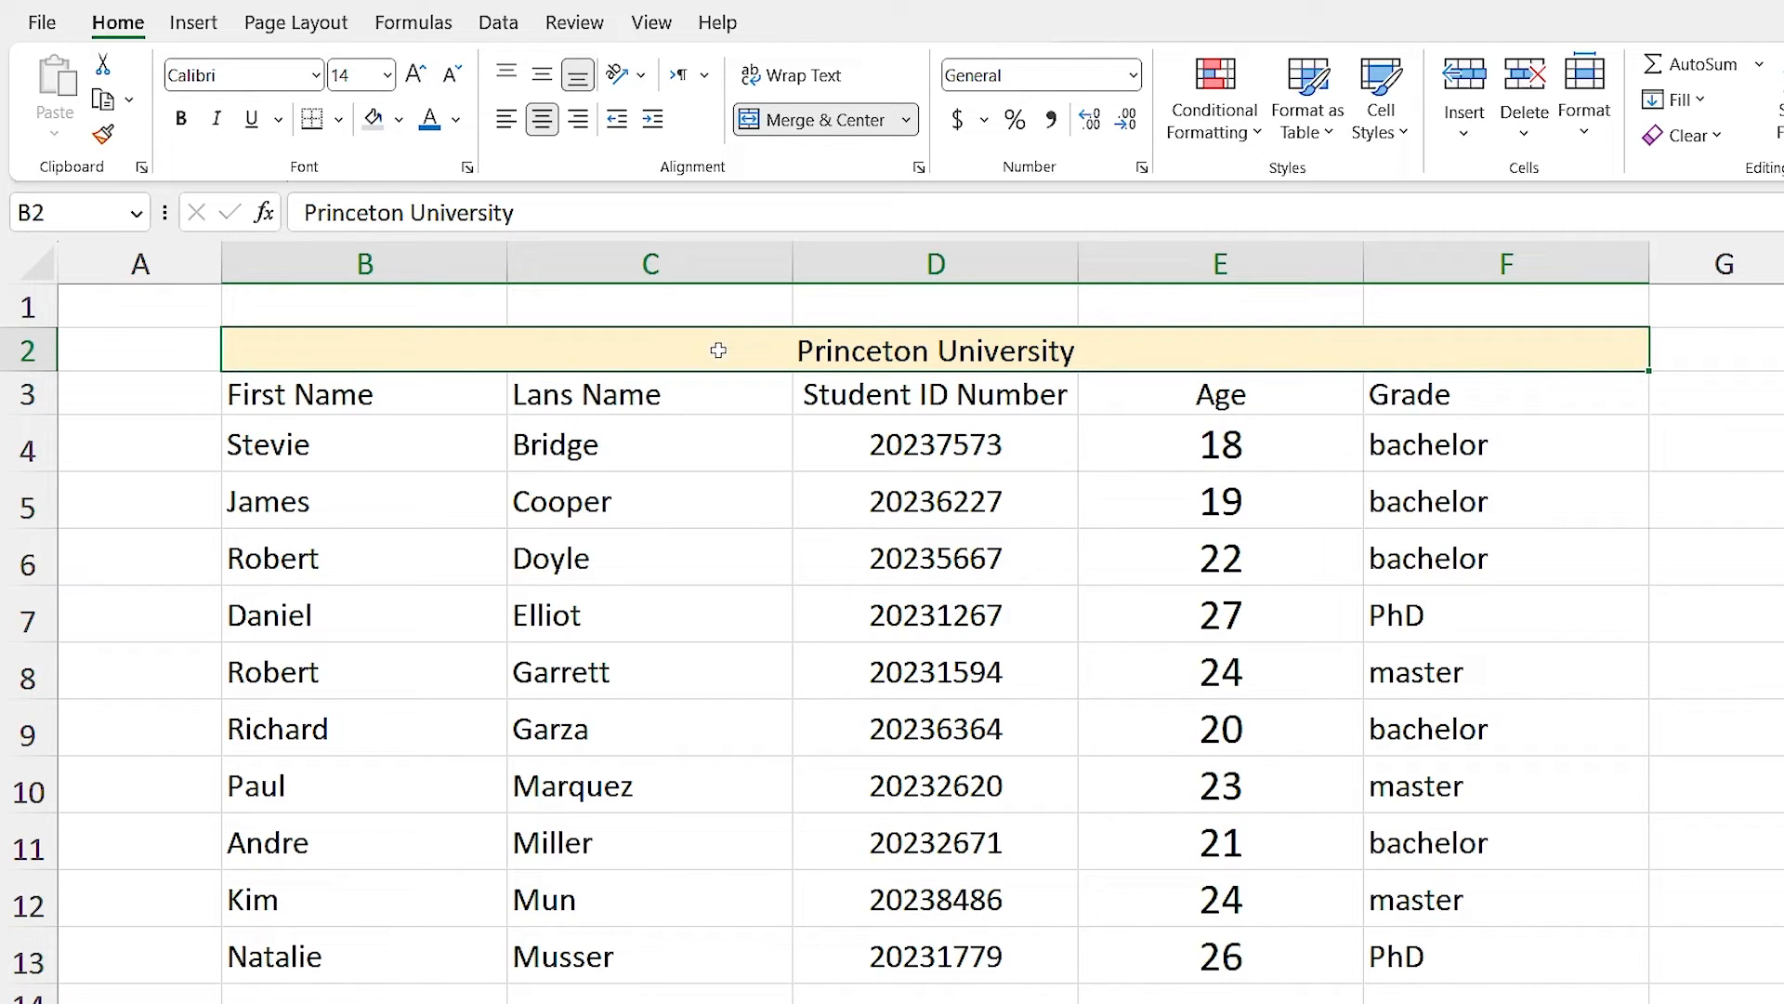
left_click(797, 127)
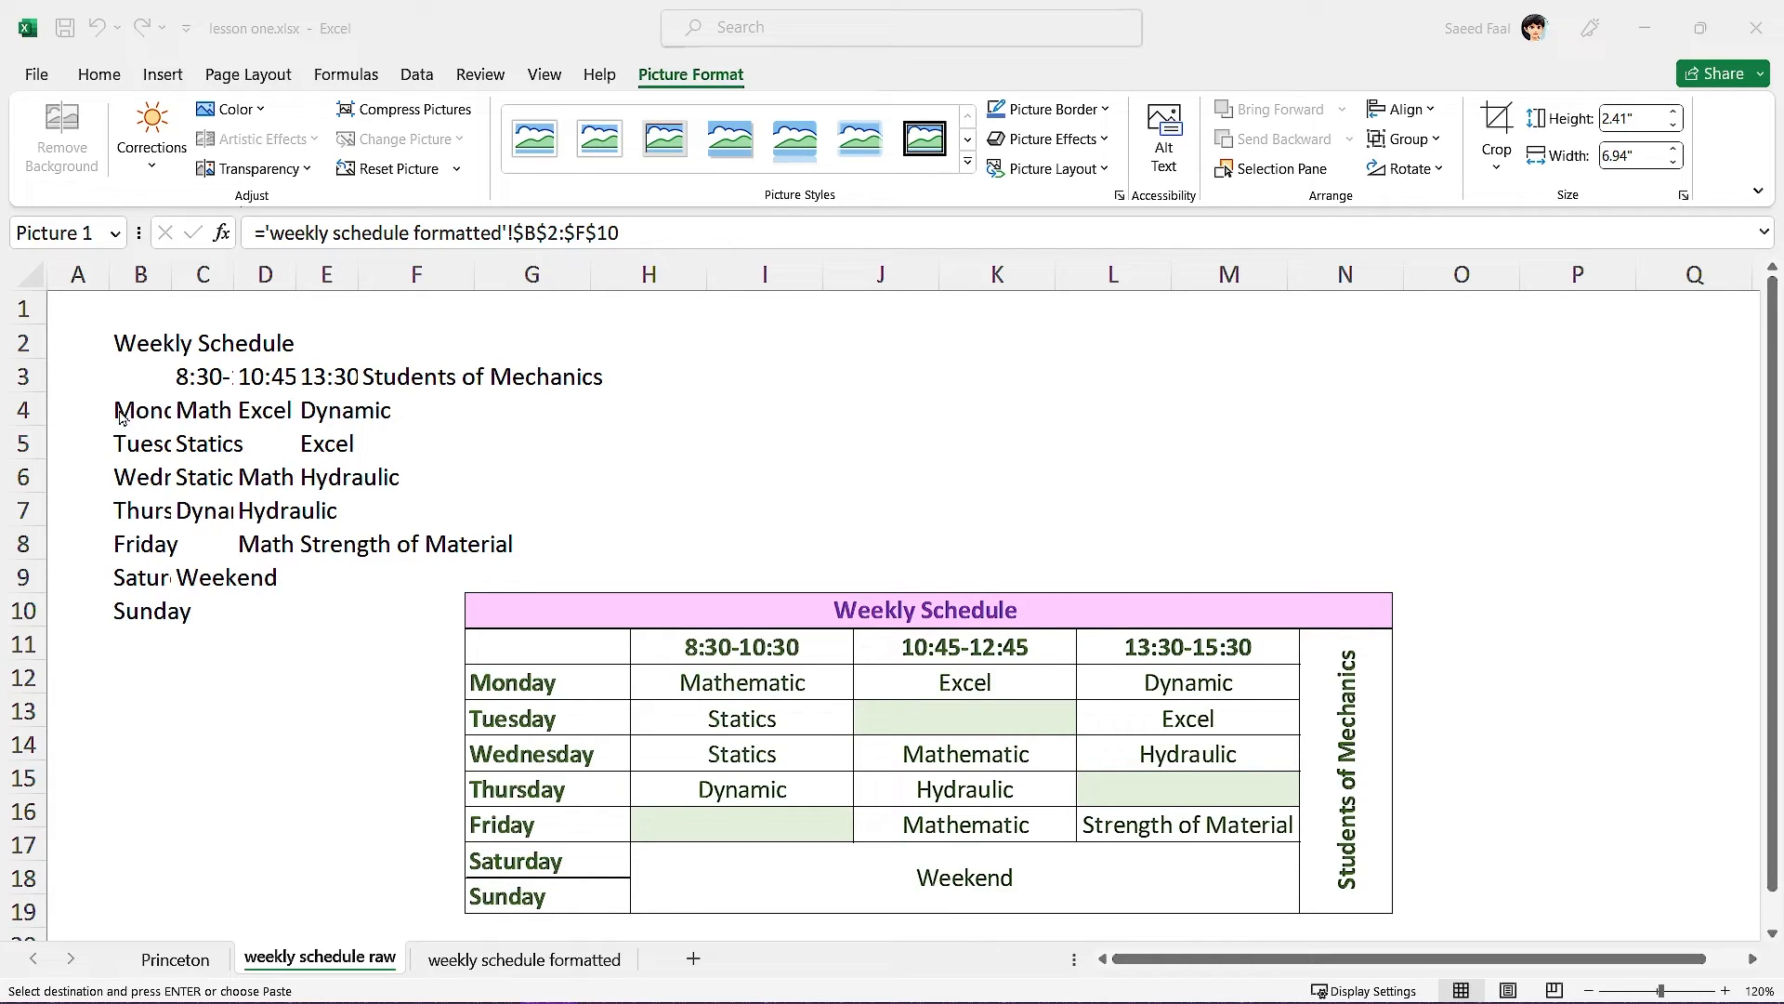
On 'weekly schedule raw', AutoFit columns B–H, move the reference picture left into view, and select B2:F2.
left_click_drag(140, 275, 651, 272)
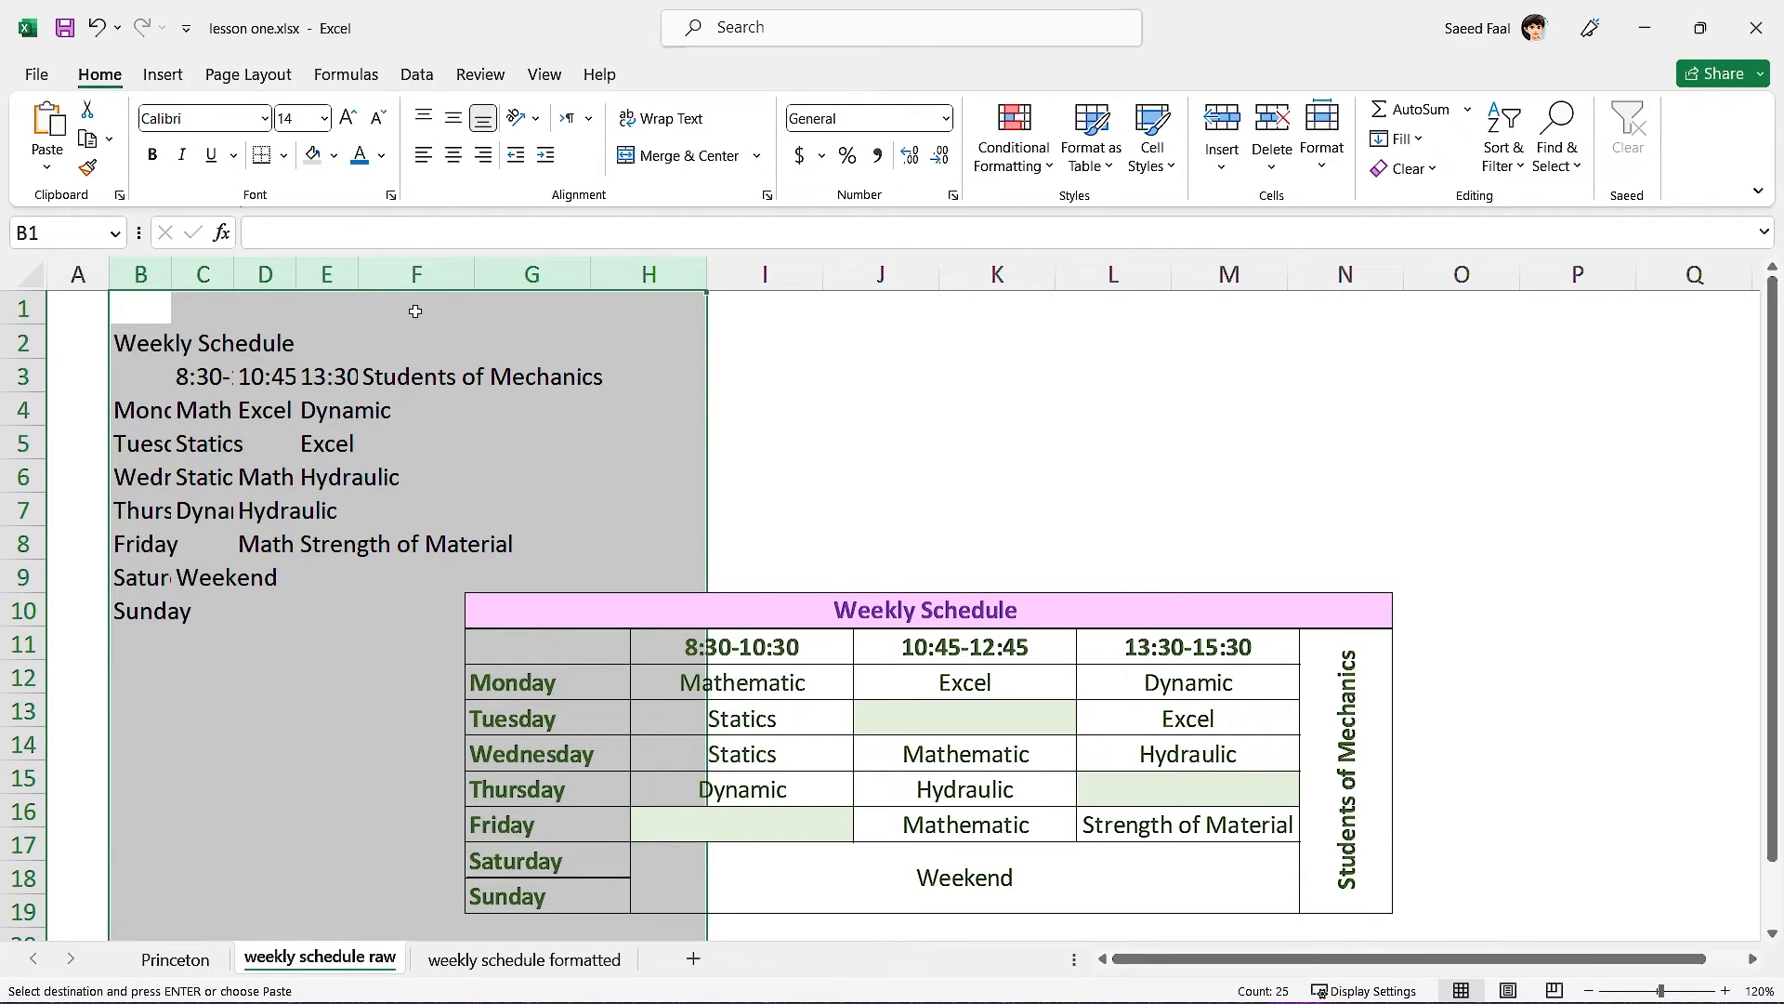
double_click(474, 274)
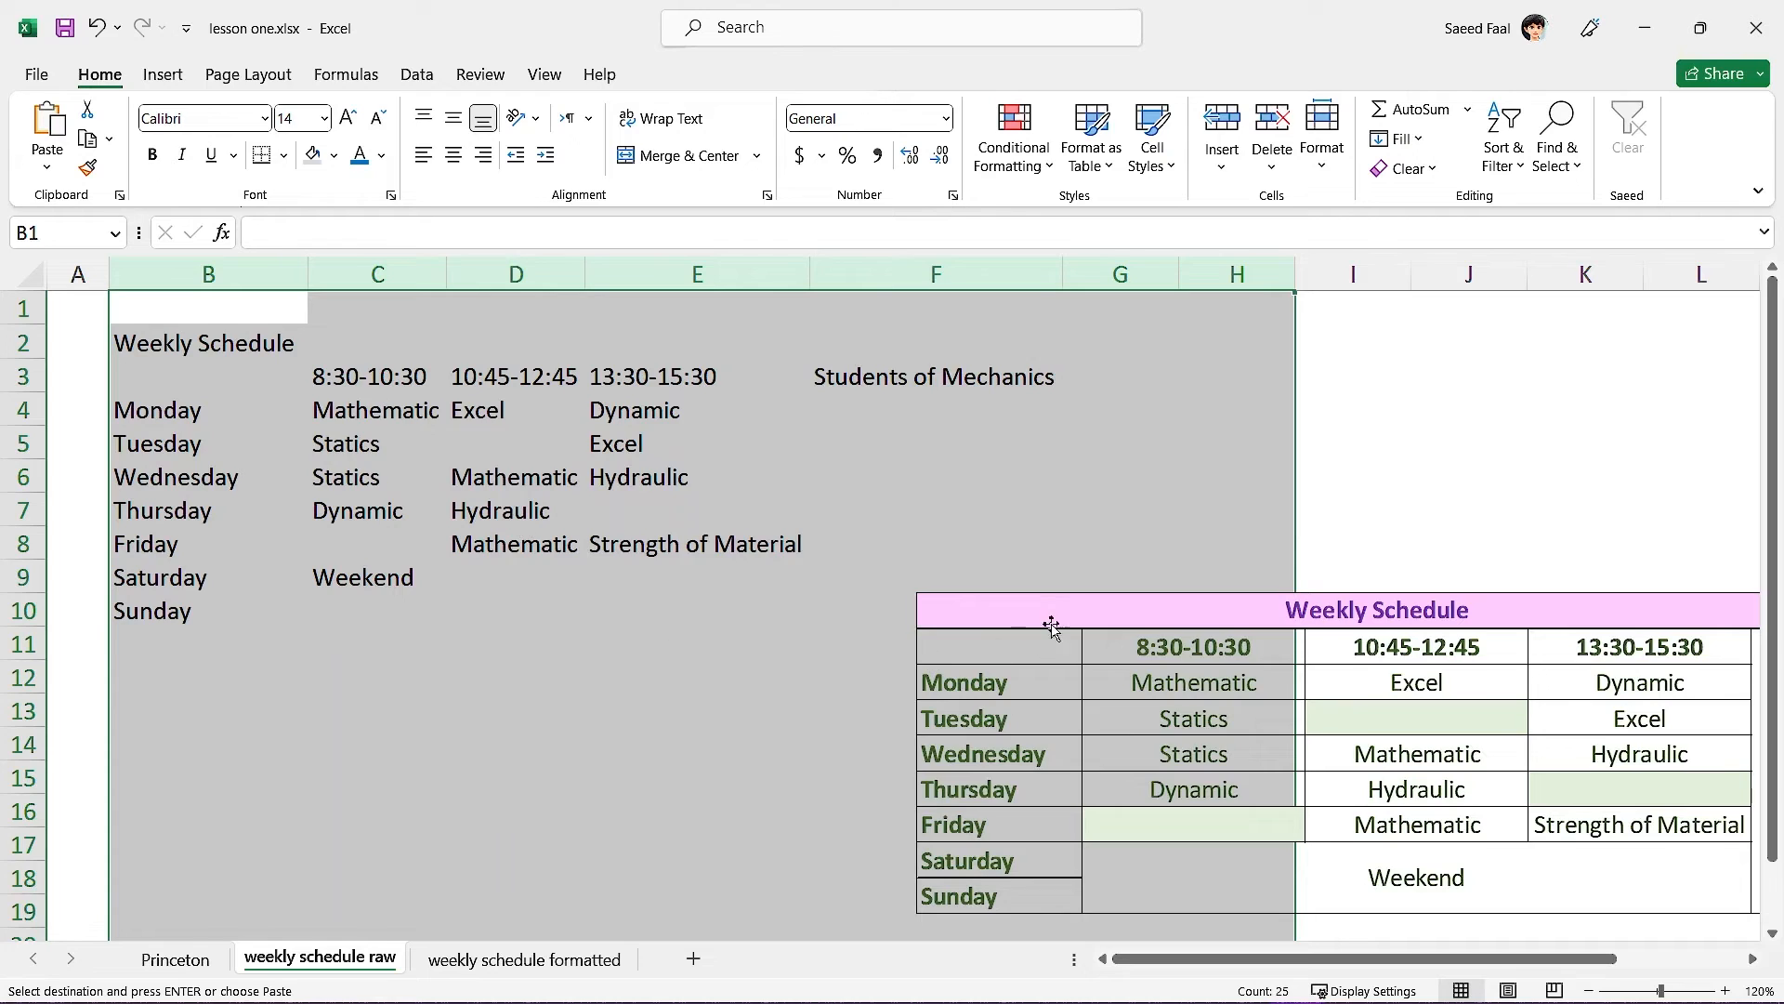
left_click(1099, 613)
left_click_drag(1099, 614, 1009, 616)
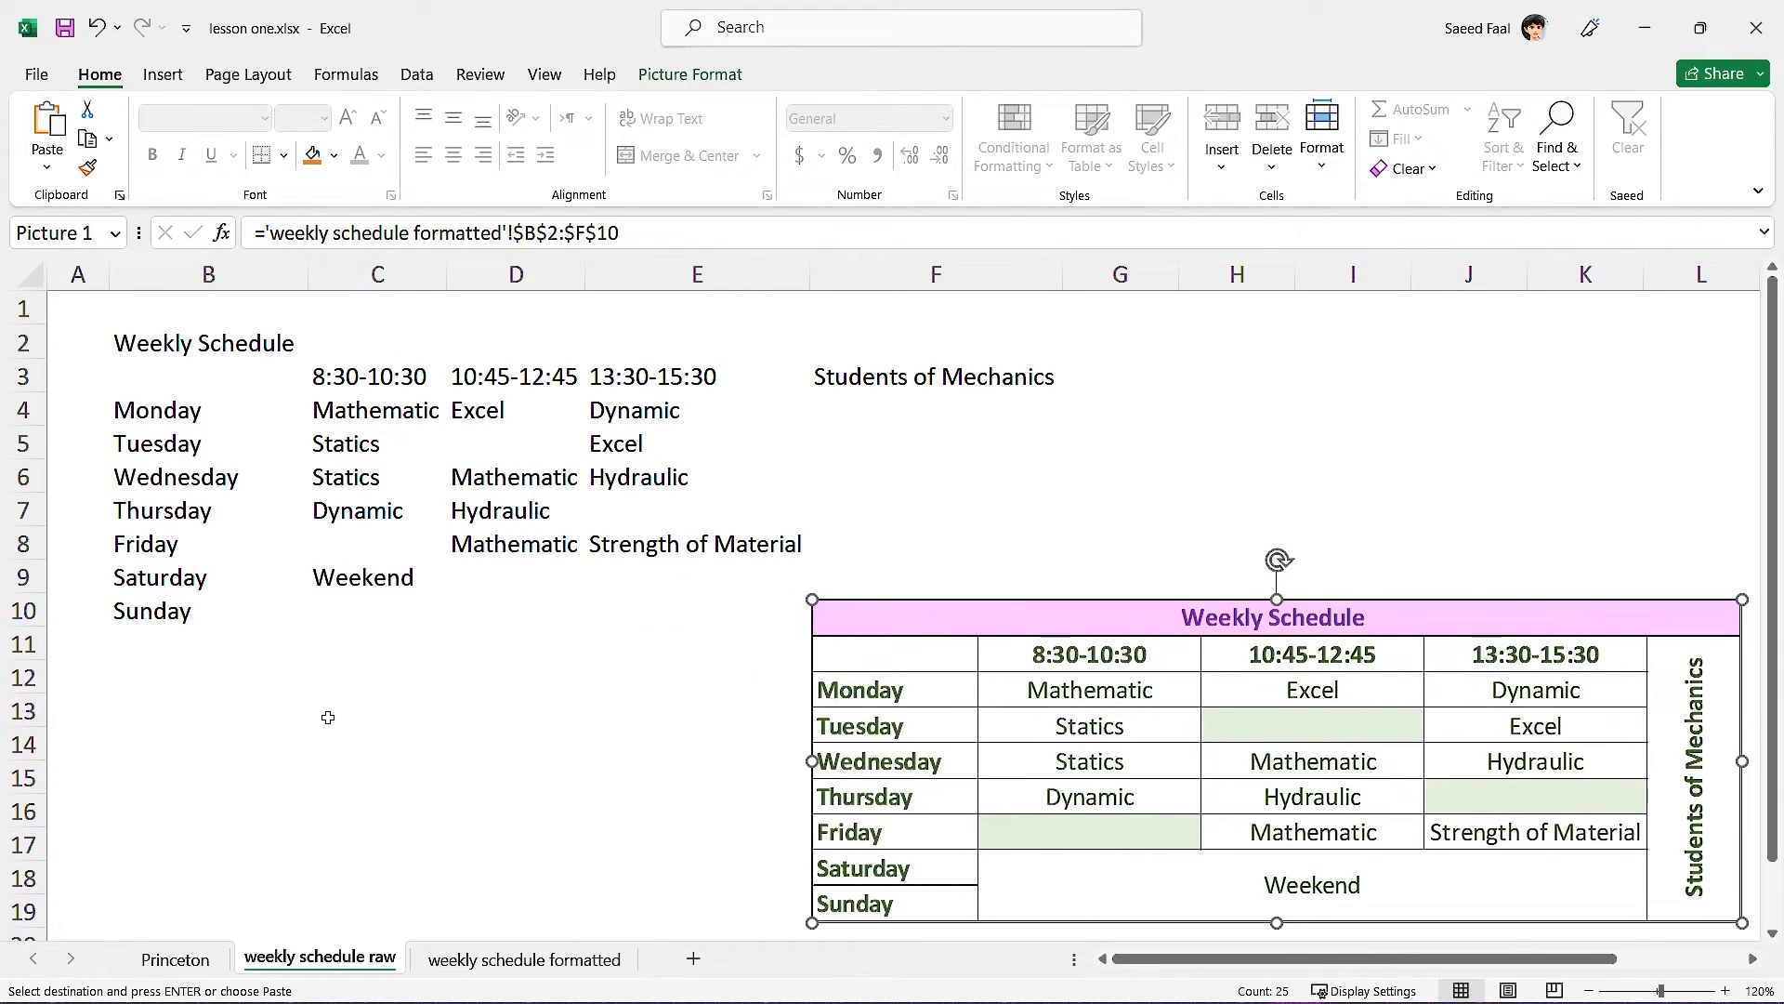
left_click(500, 737)
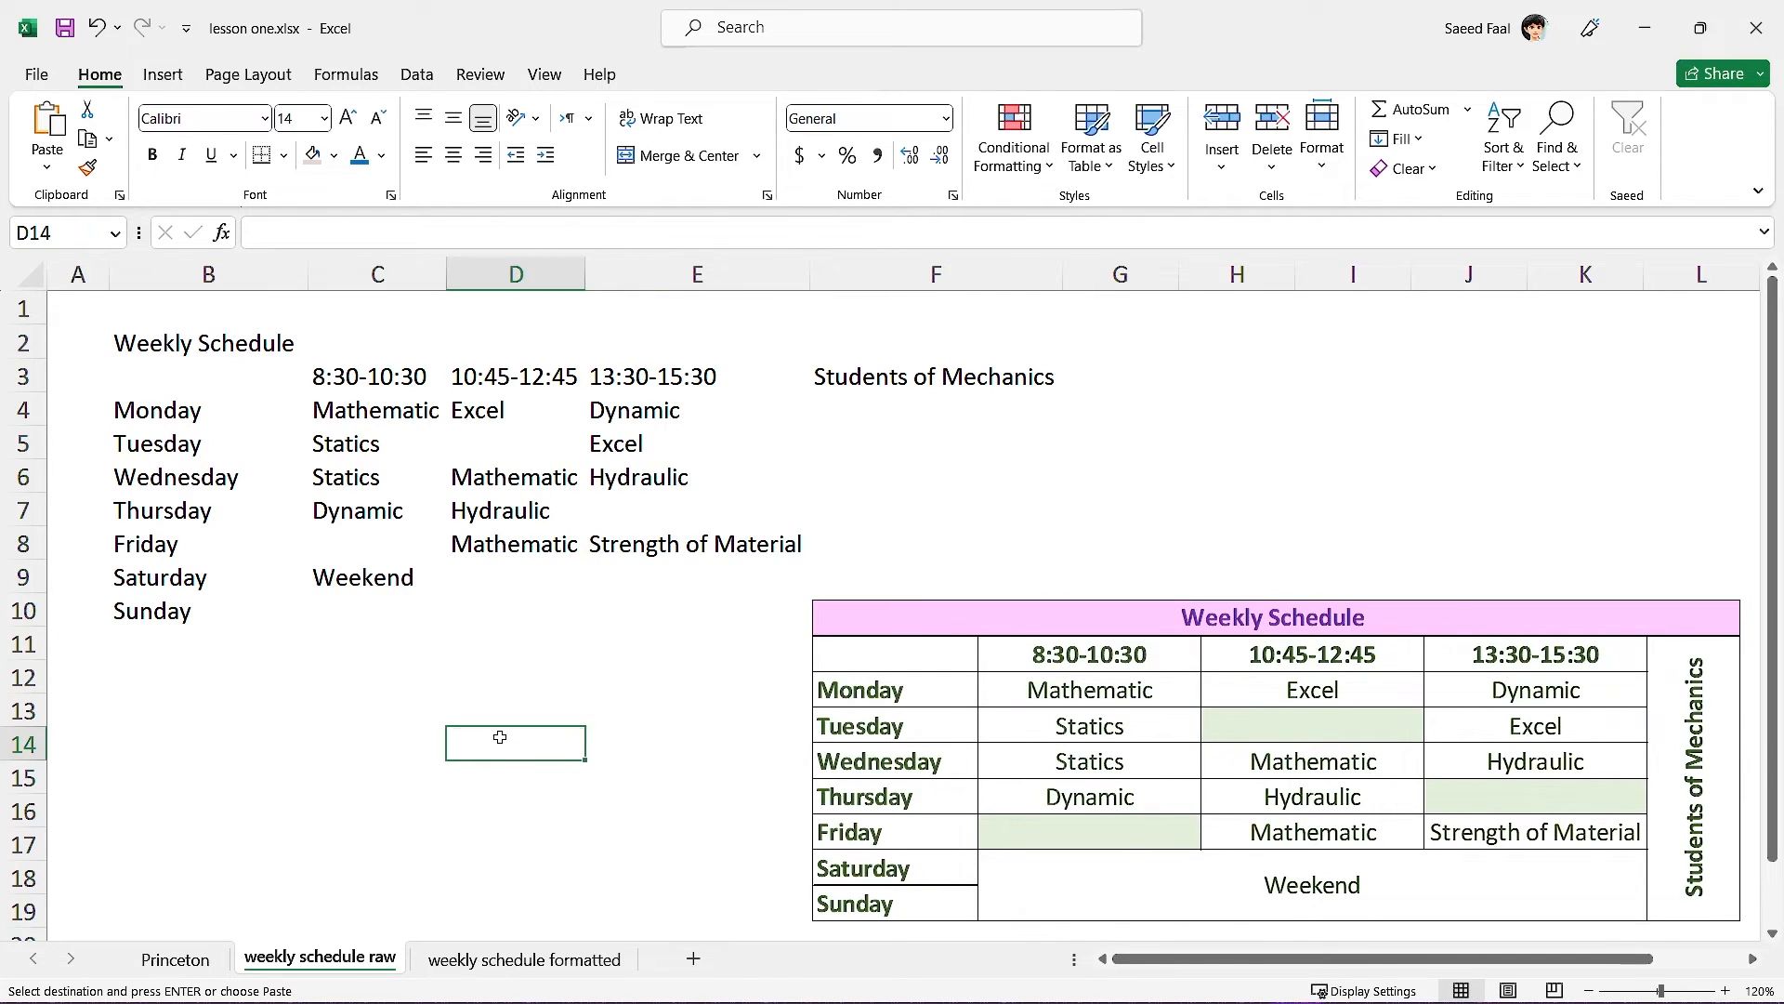
left_click(945, 614)
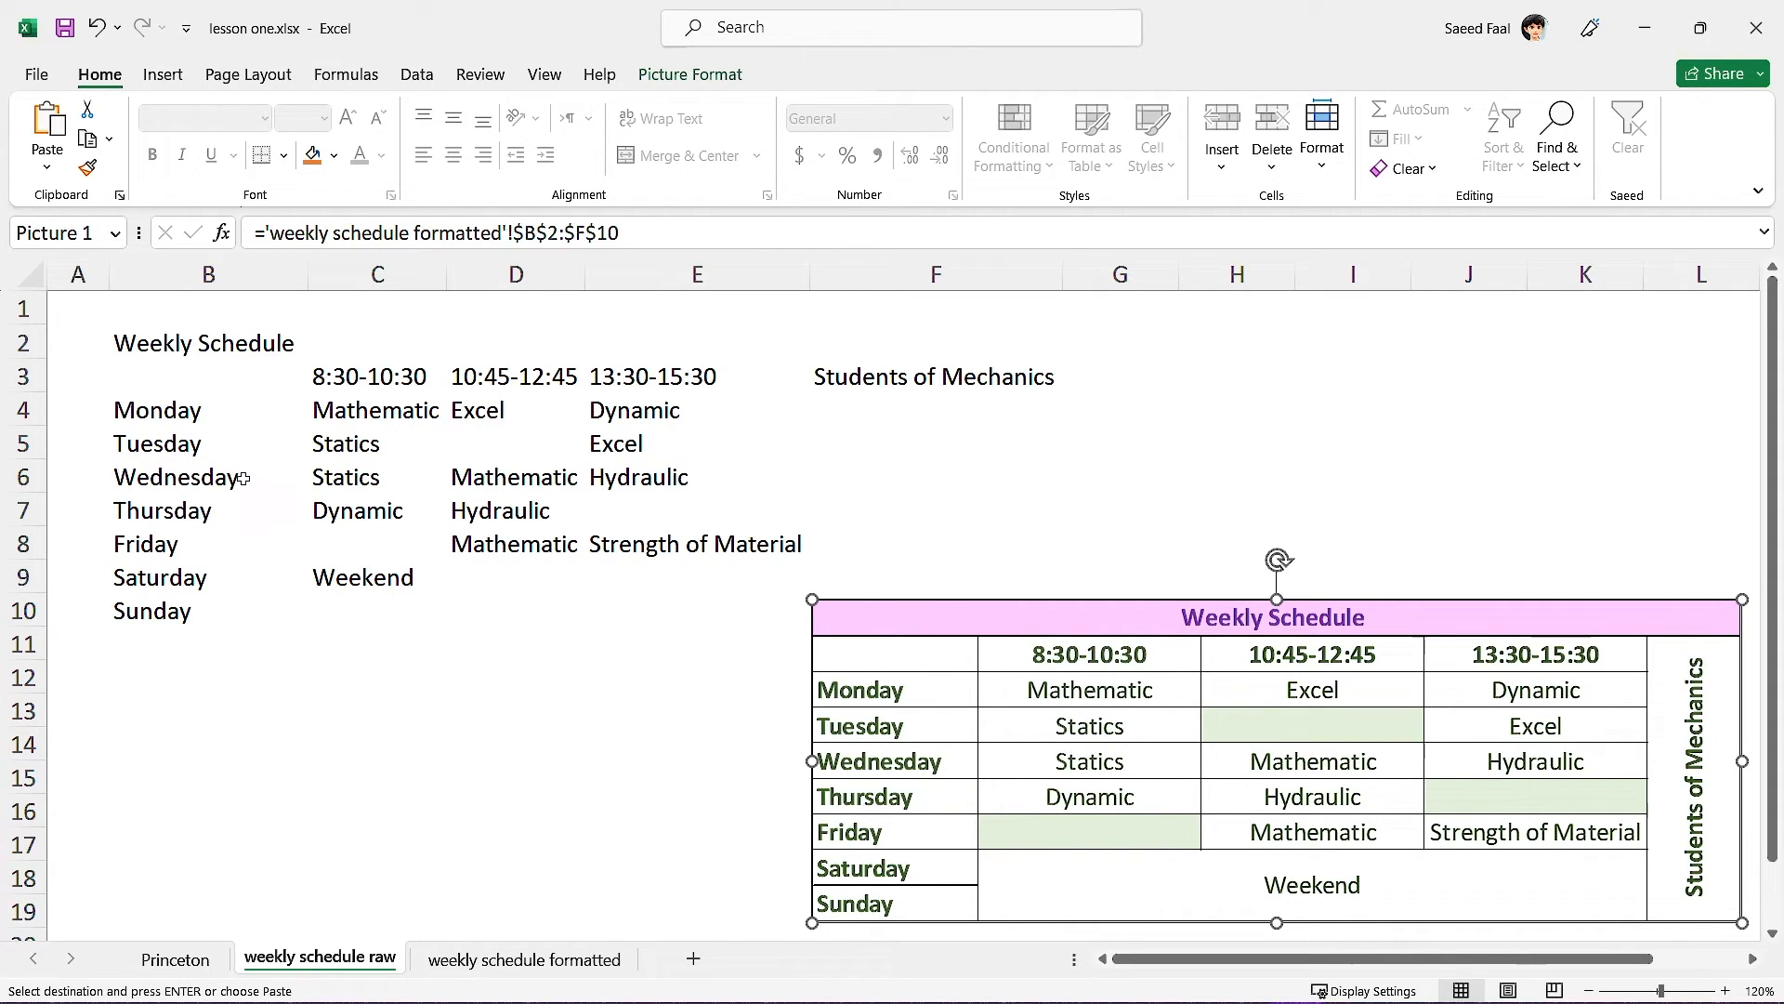
left_click(158, 346)
left_click_drag(239, 347, 902, 339)
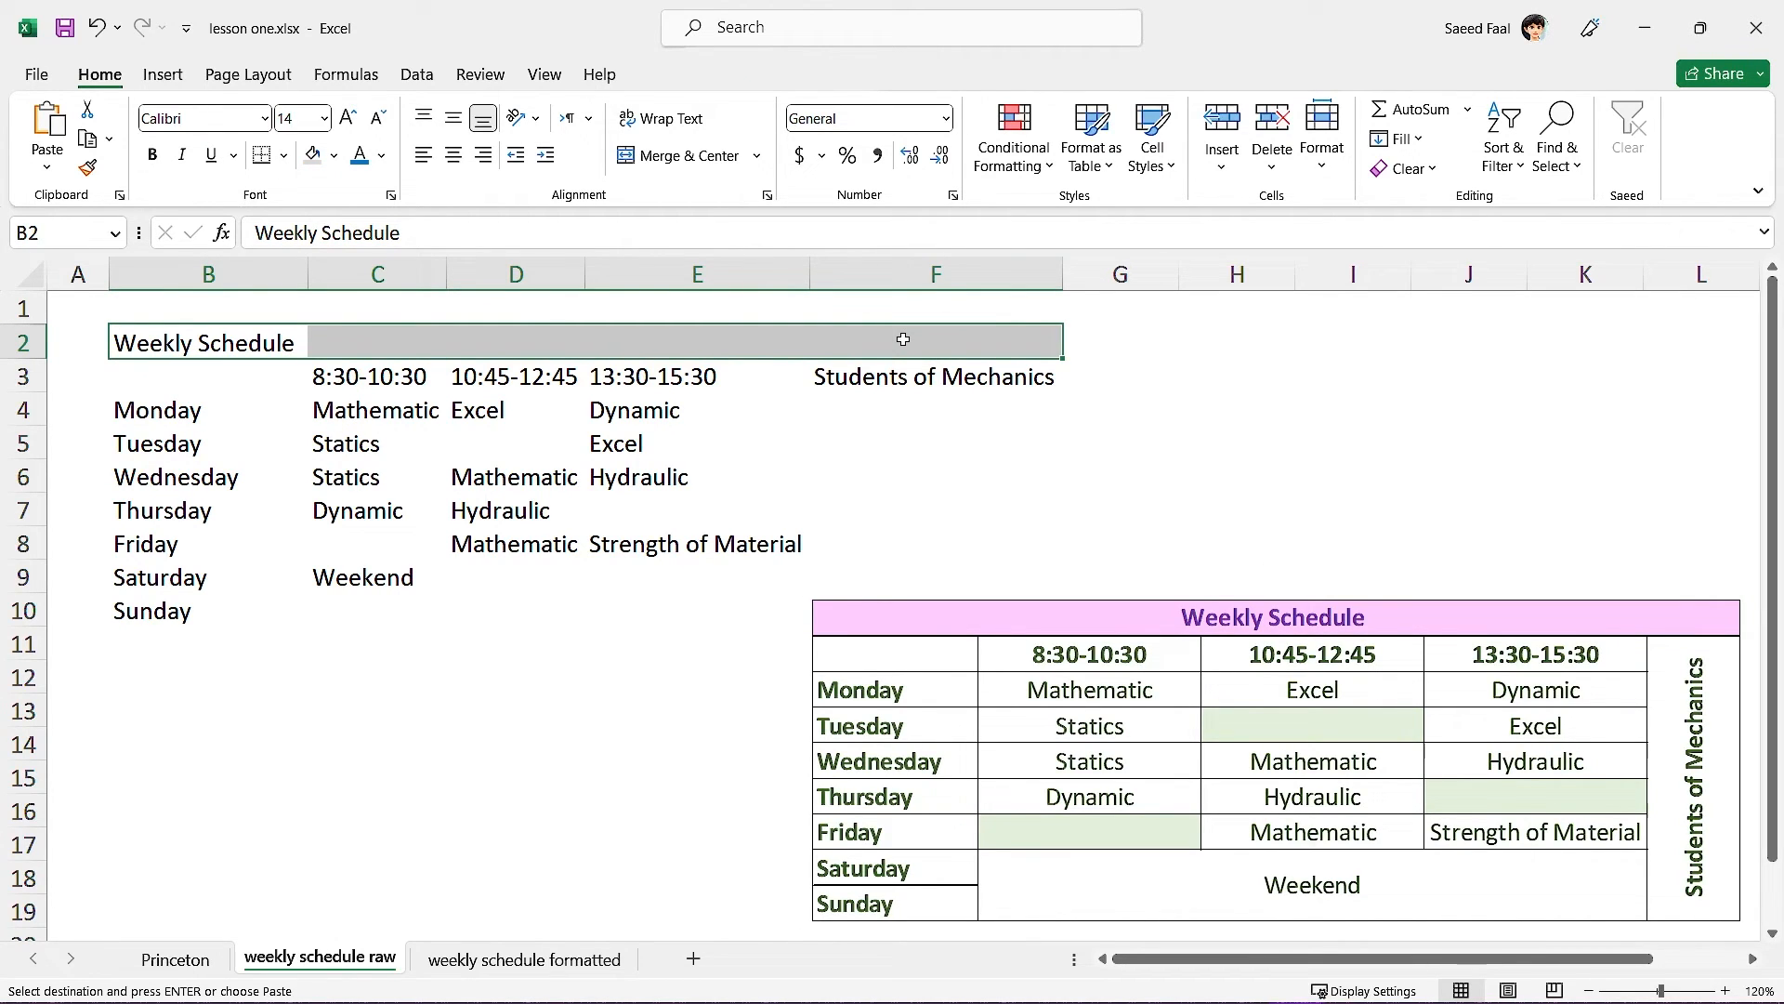
Merge and centre the Weekly Schedule title across B2:F2 in purple text.
left_click(664, 158)
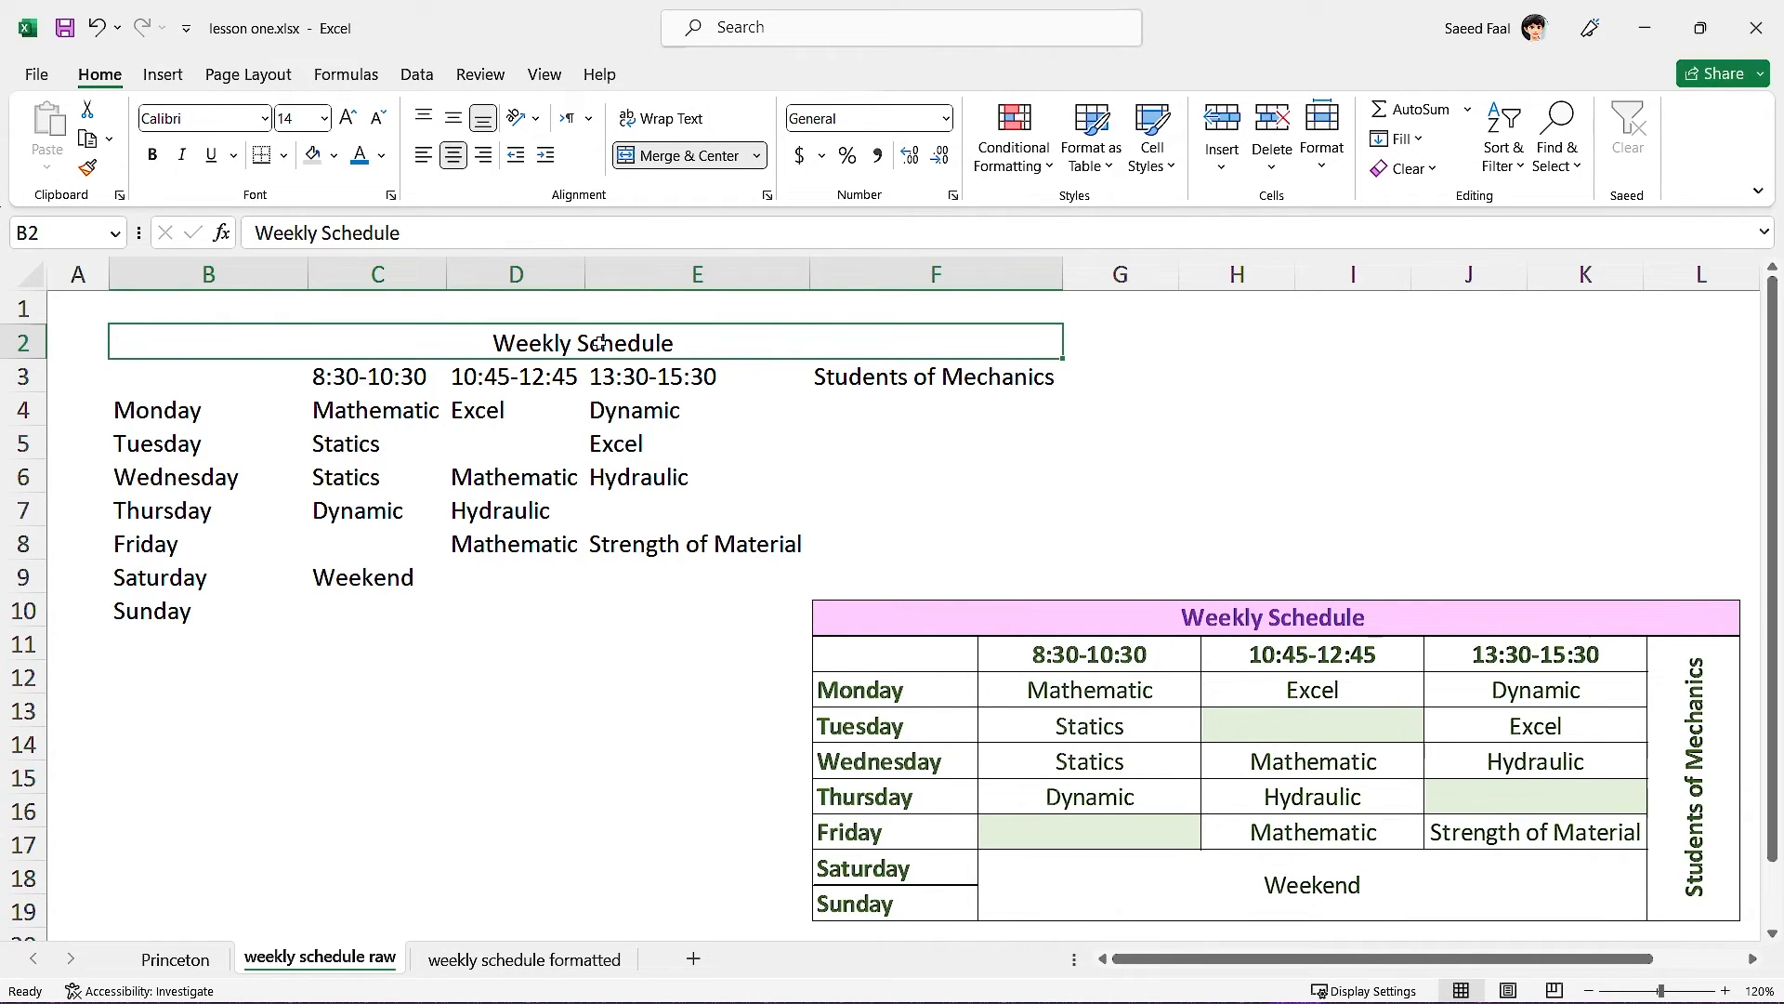
left_click(381, 155)
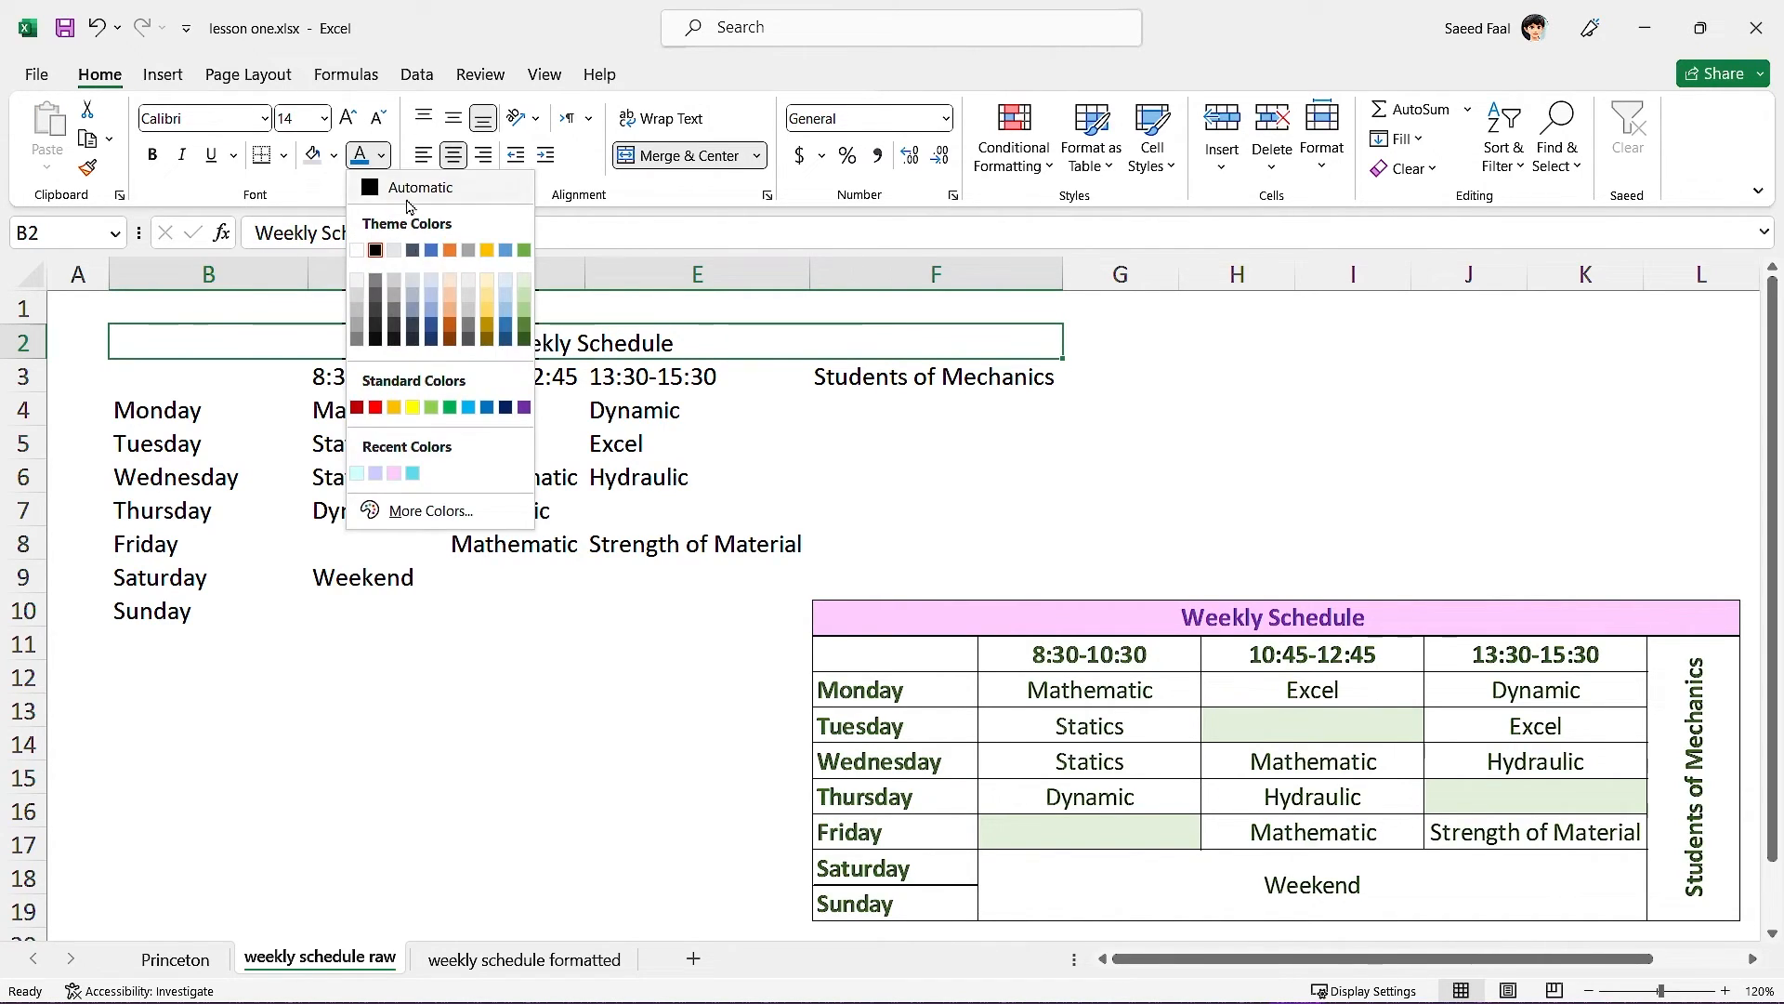
left_click(524, 407)
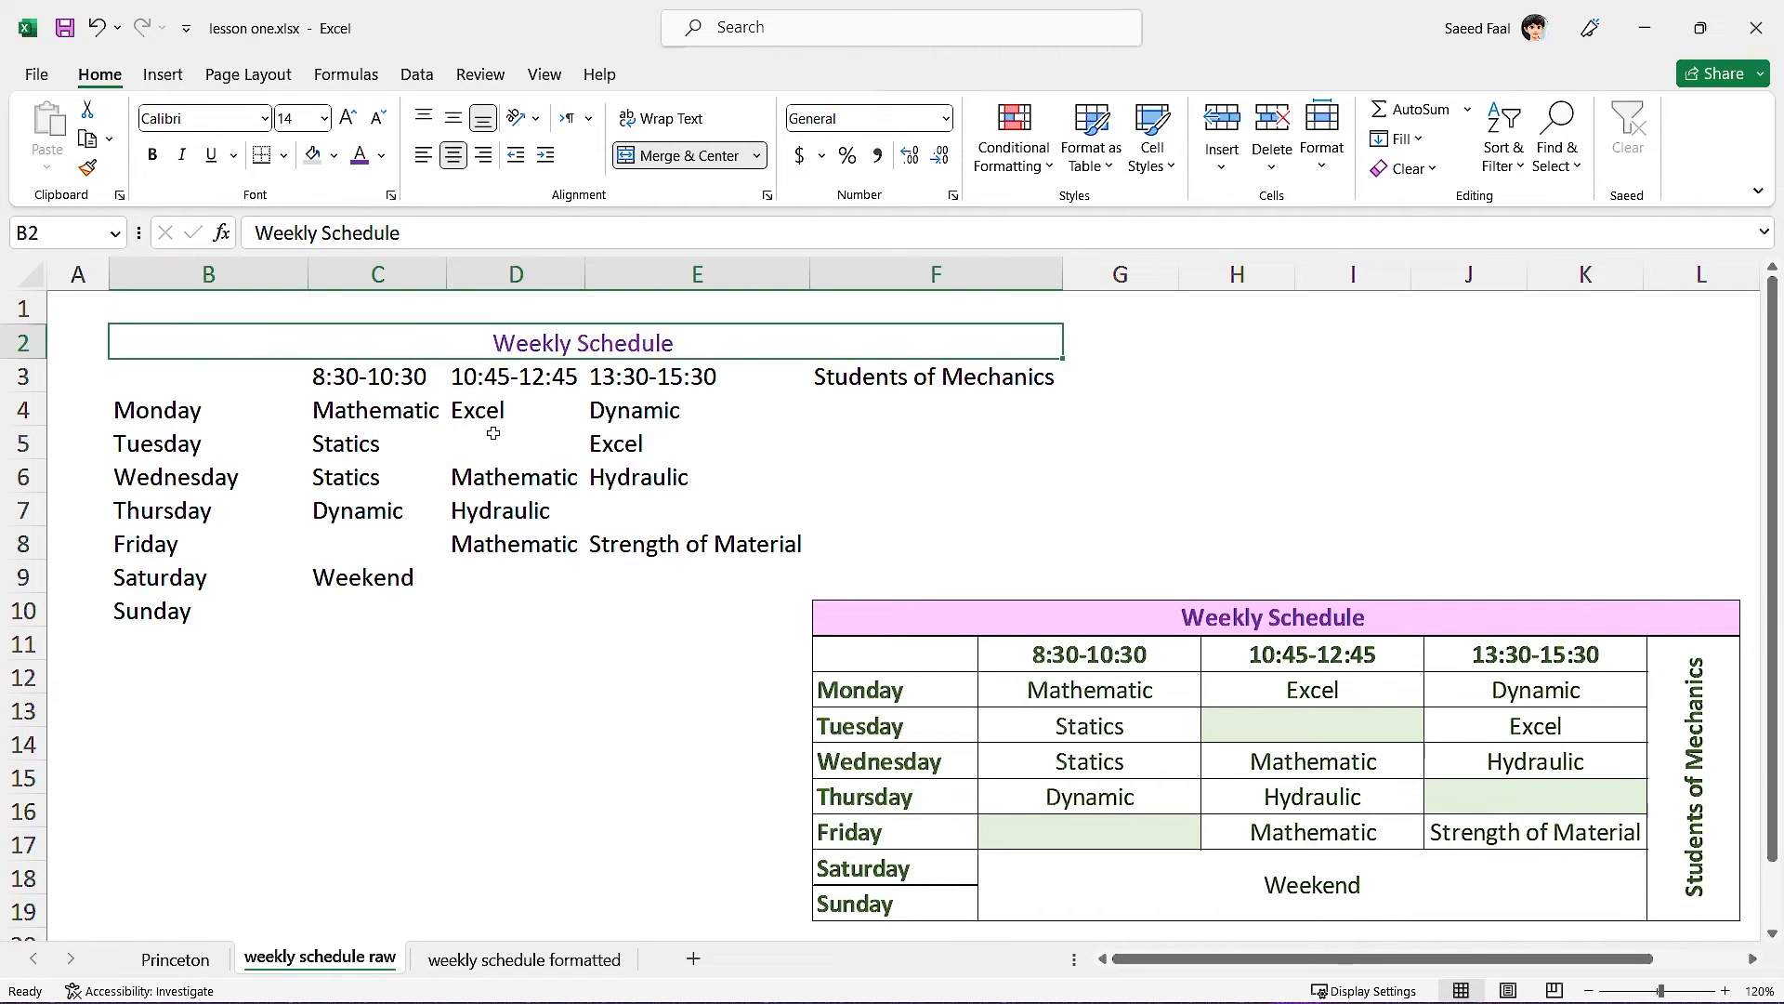
Fill the merged title with a light pink colour from More Colors.
left_click(333, 158)
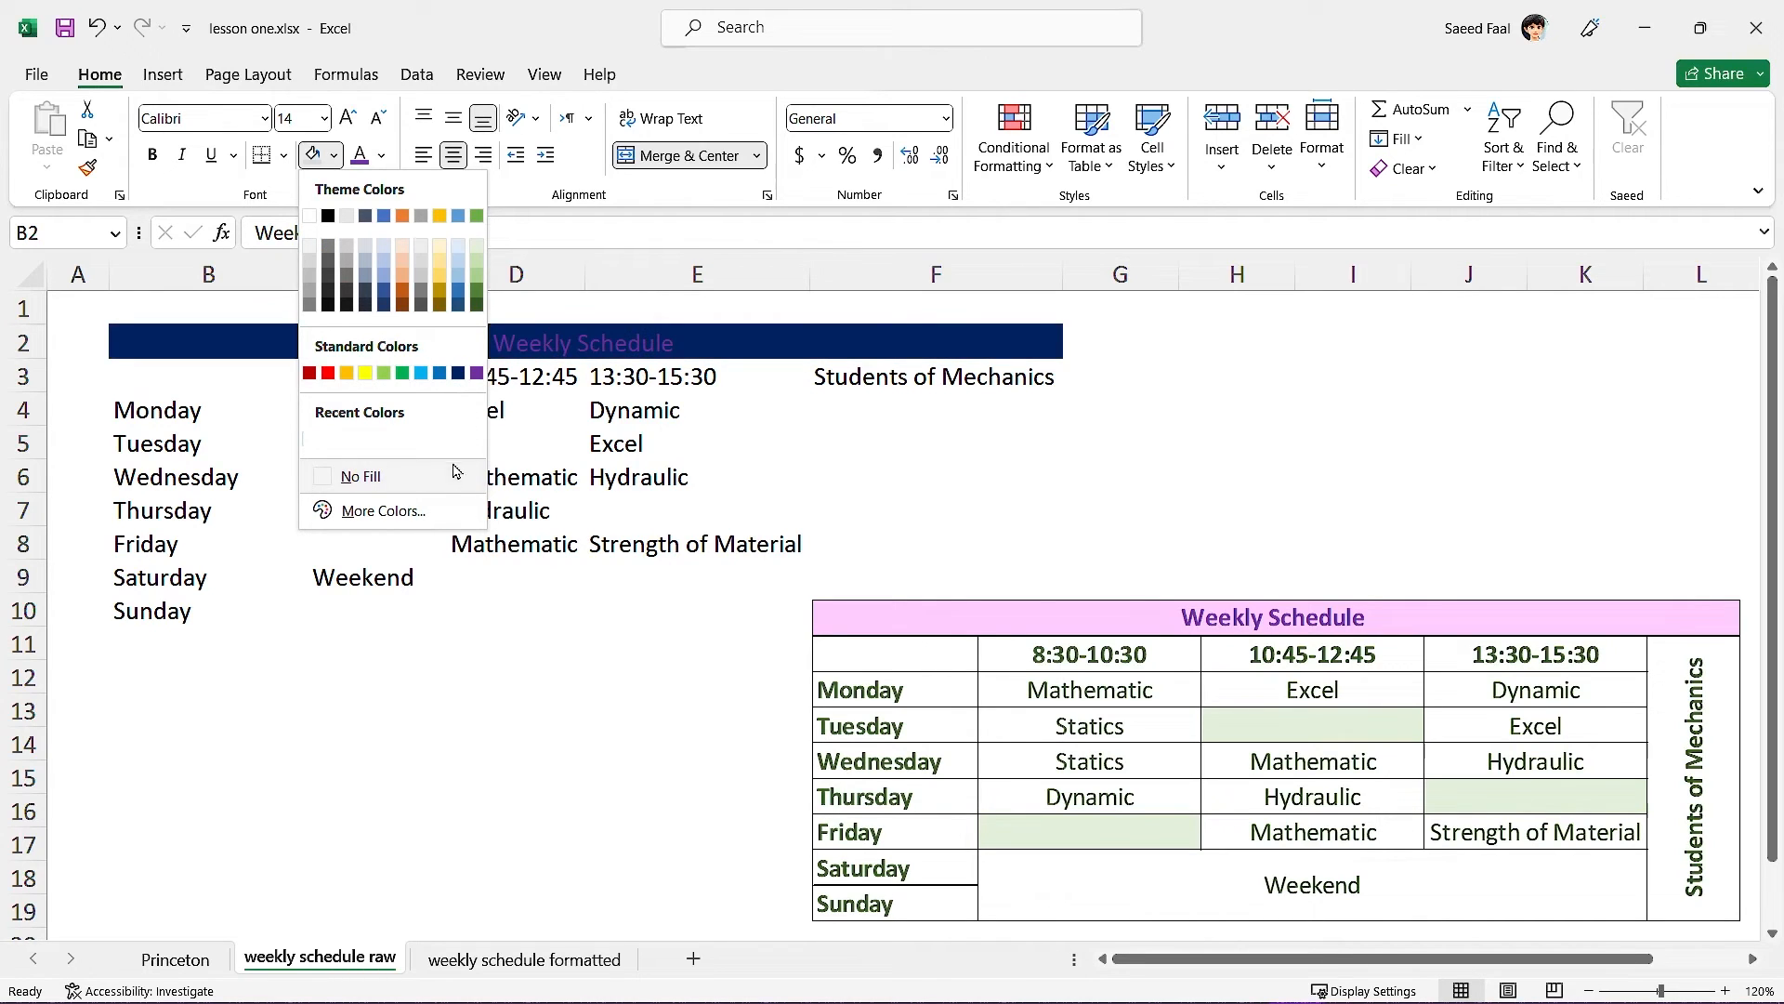
left_click(370, 512)
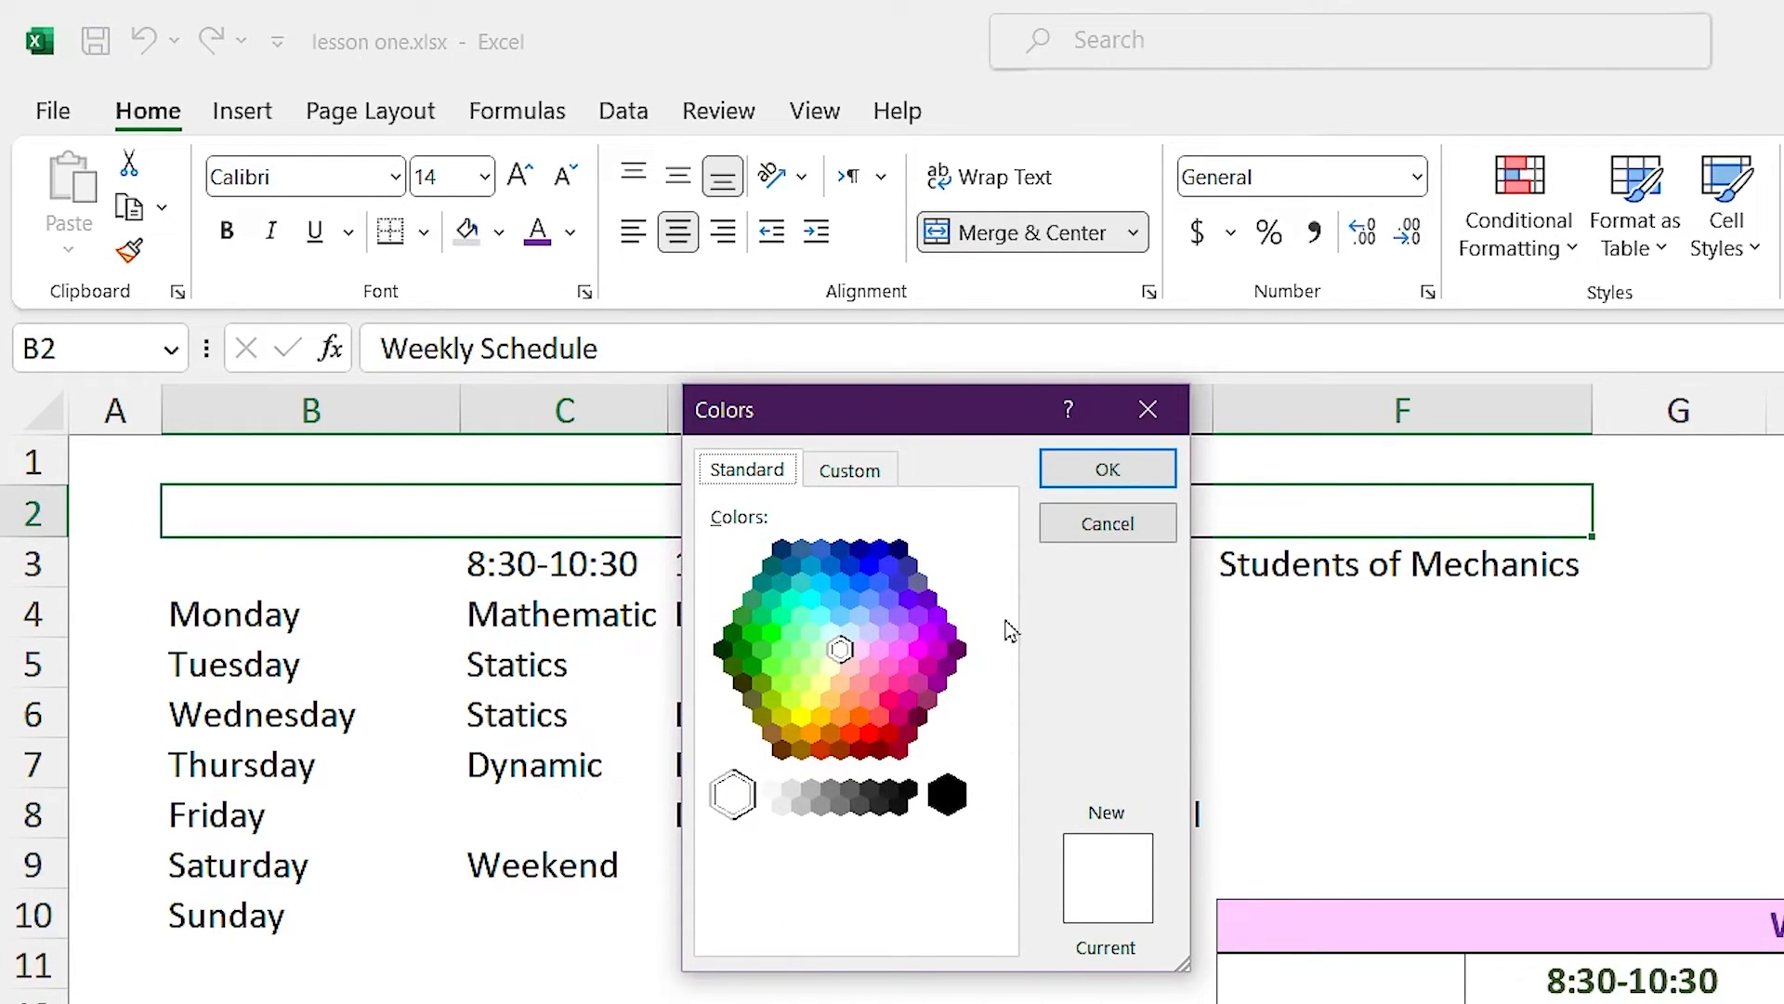
left_click(861, 651)
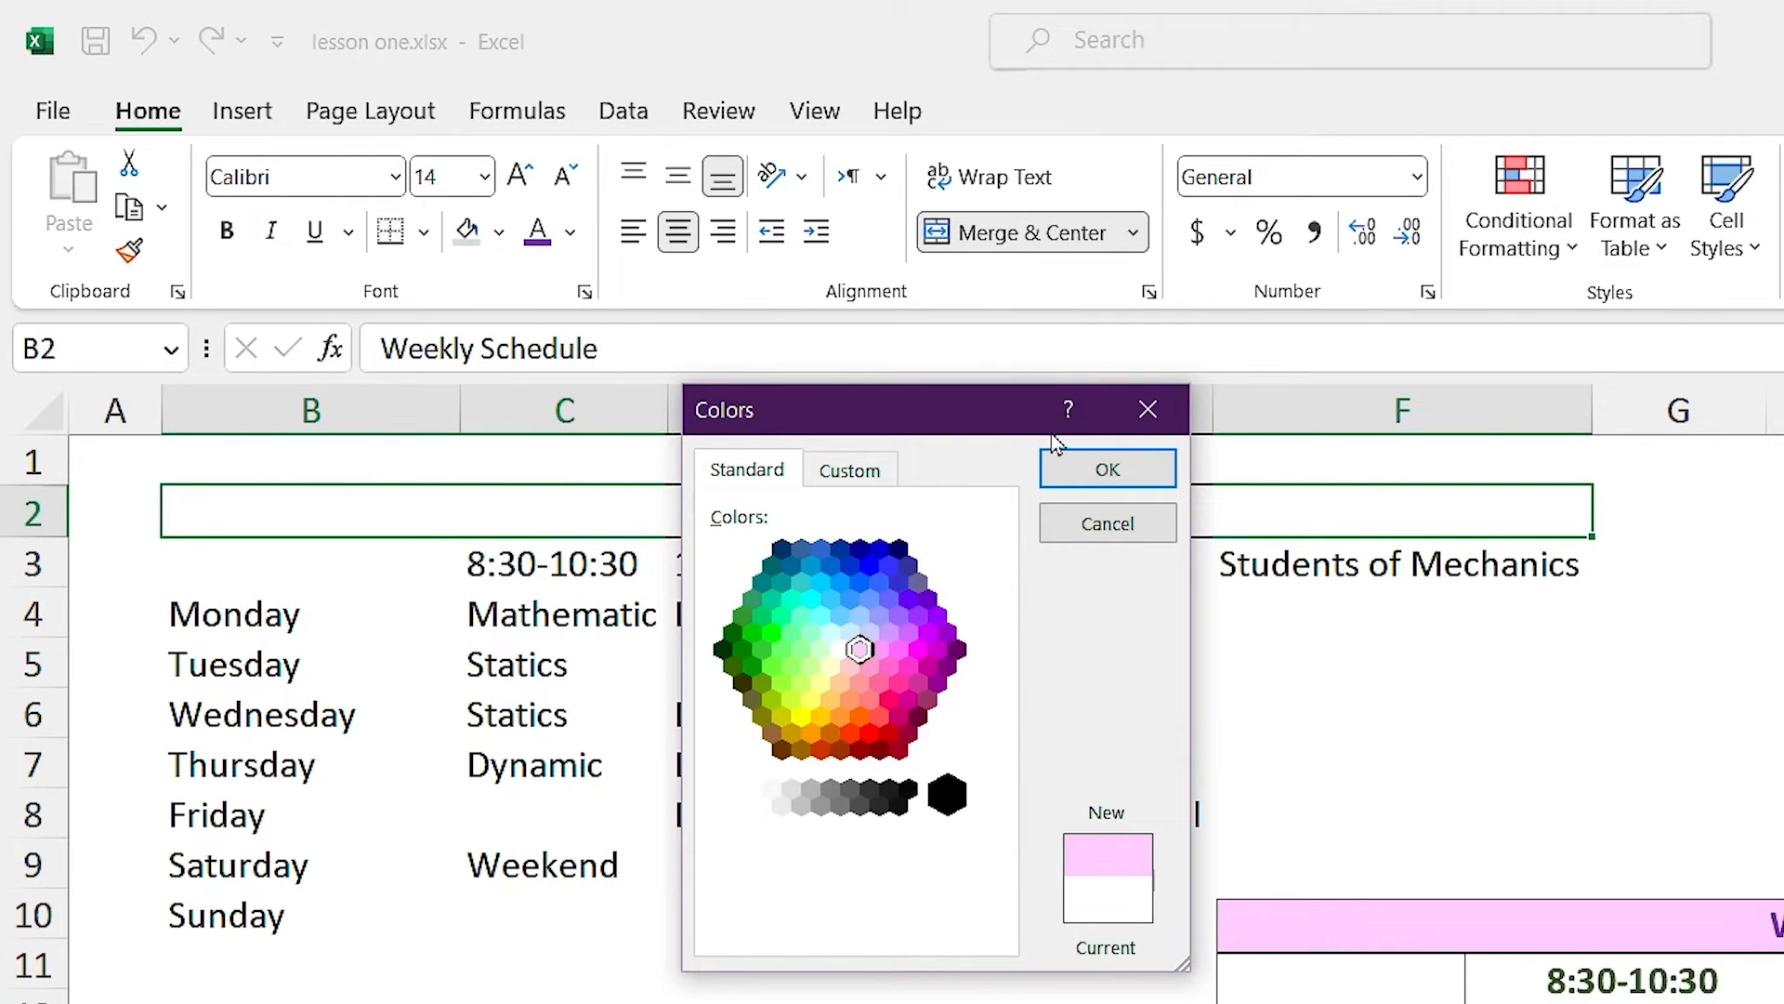
left_click(1084, 472)
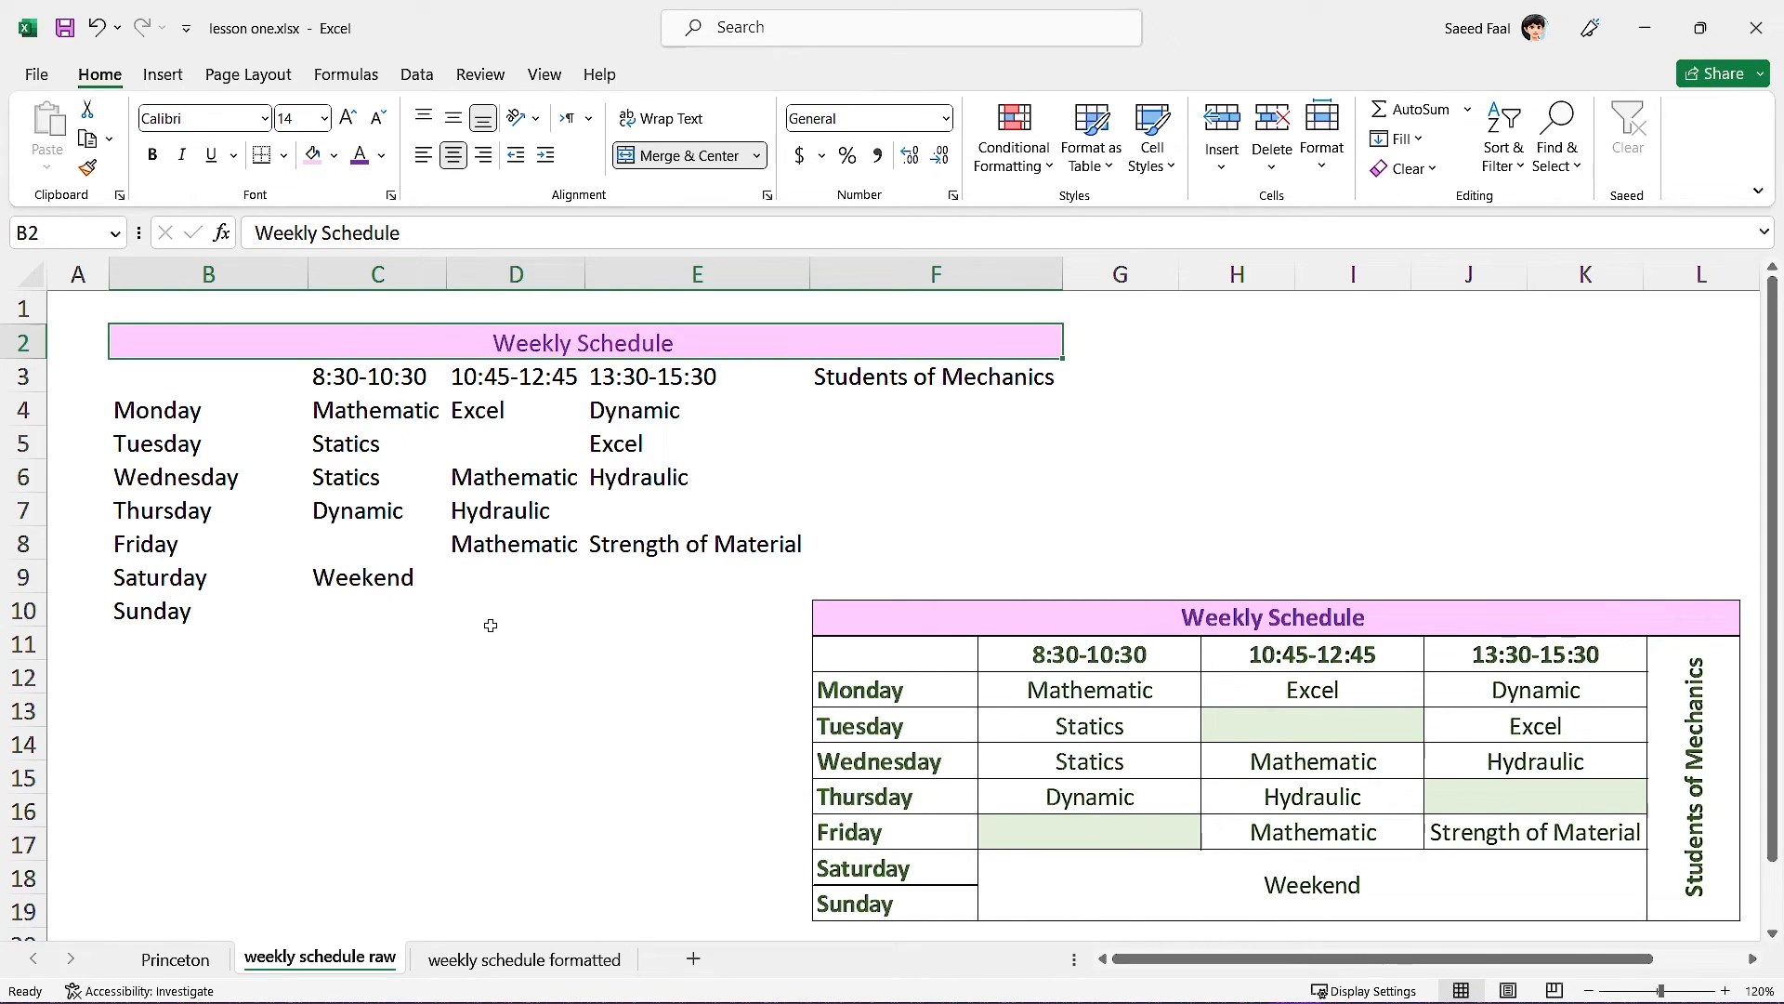
left_click(1194, 893)
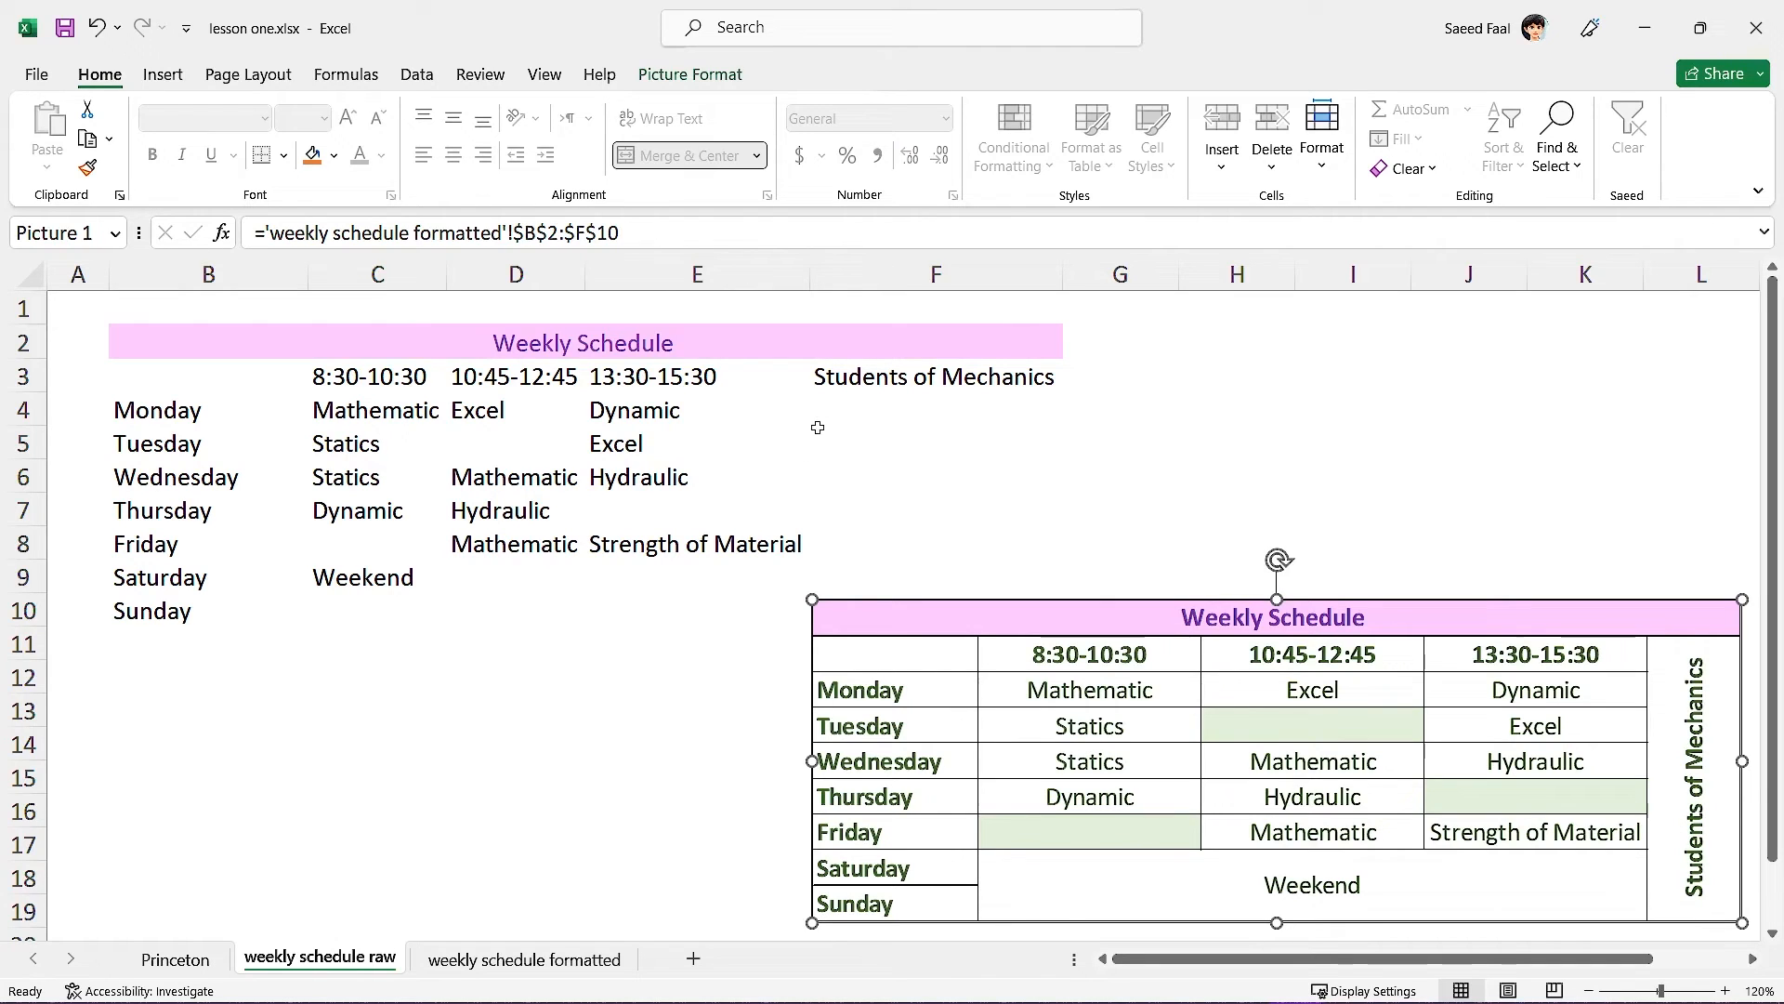
Merge F3:F10, and merge and centre Weekend across C9:E10.
left_click_drag(852, 381, 860, 618)
left_click(690, 155)
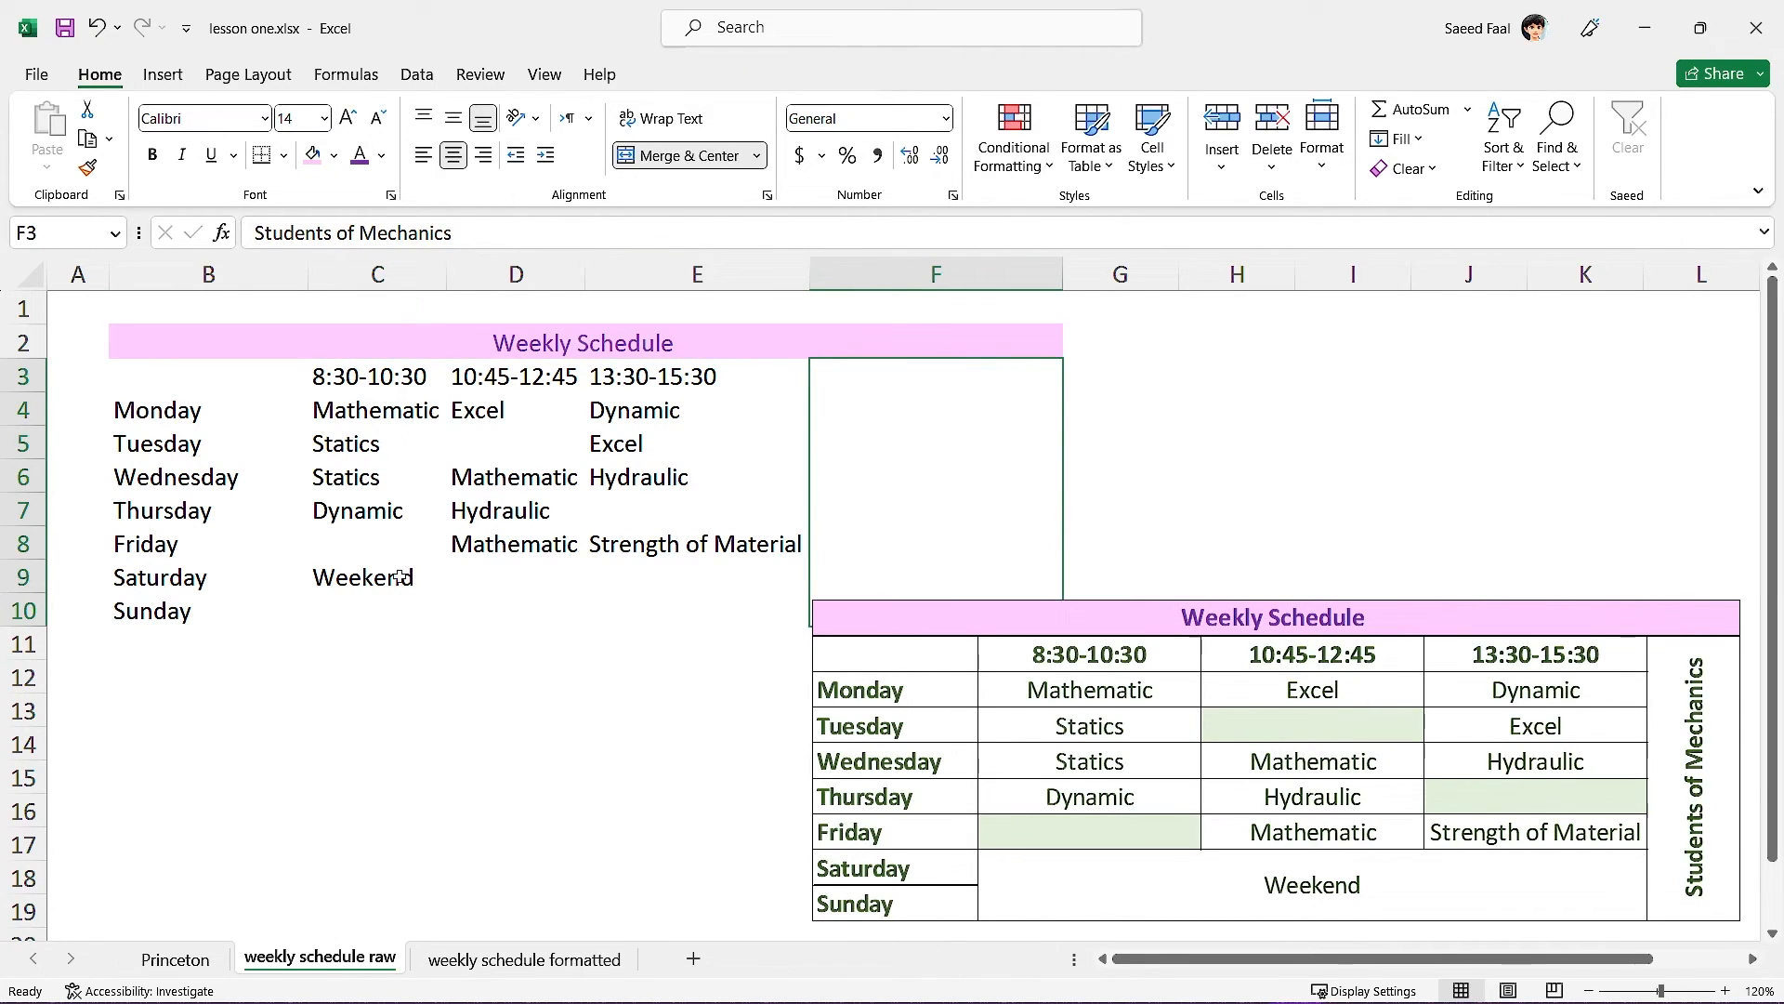
left_click_drag(400, 577, 661, 617)
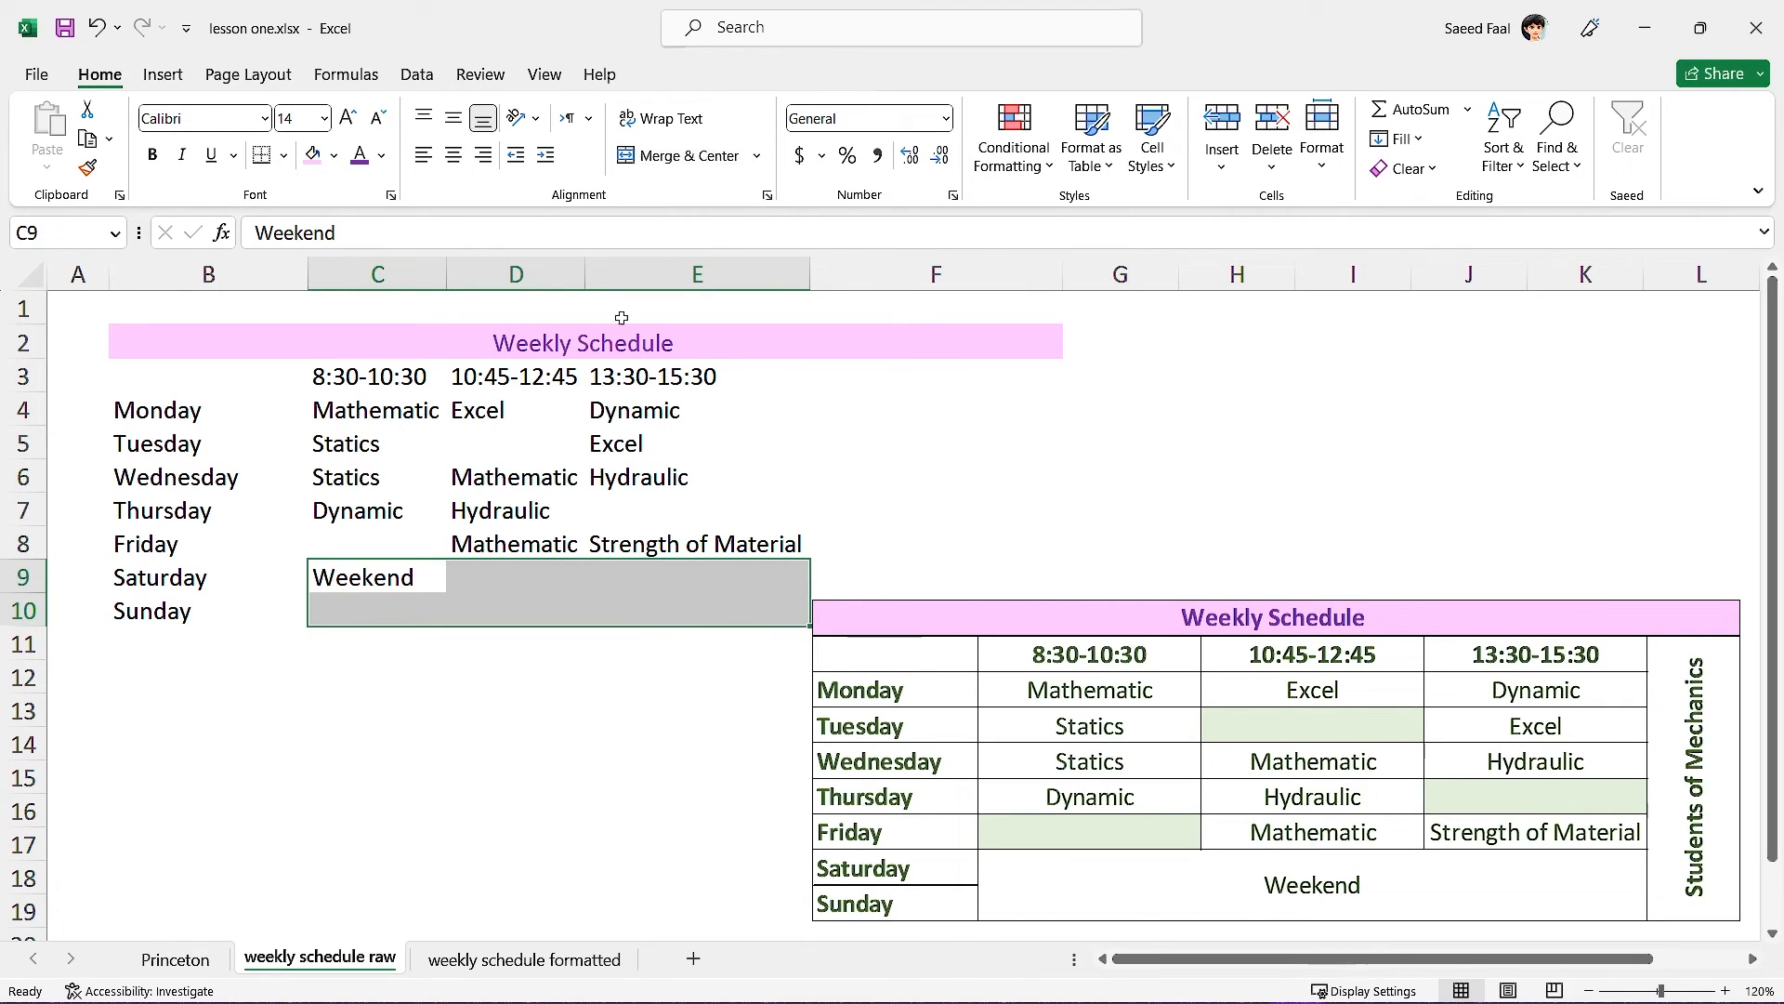
left_click(688, 155)
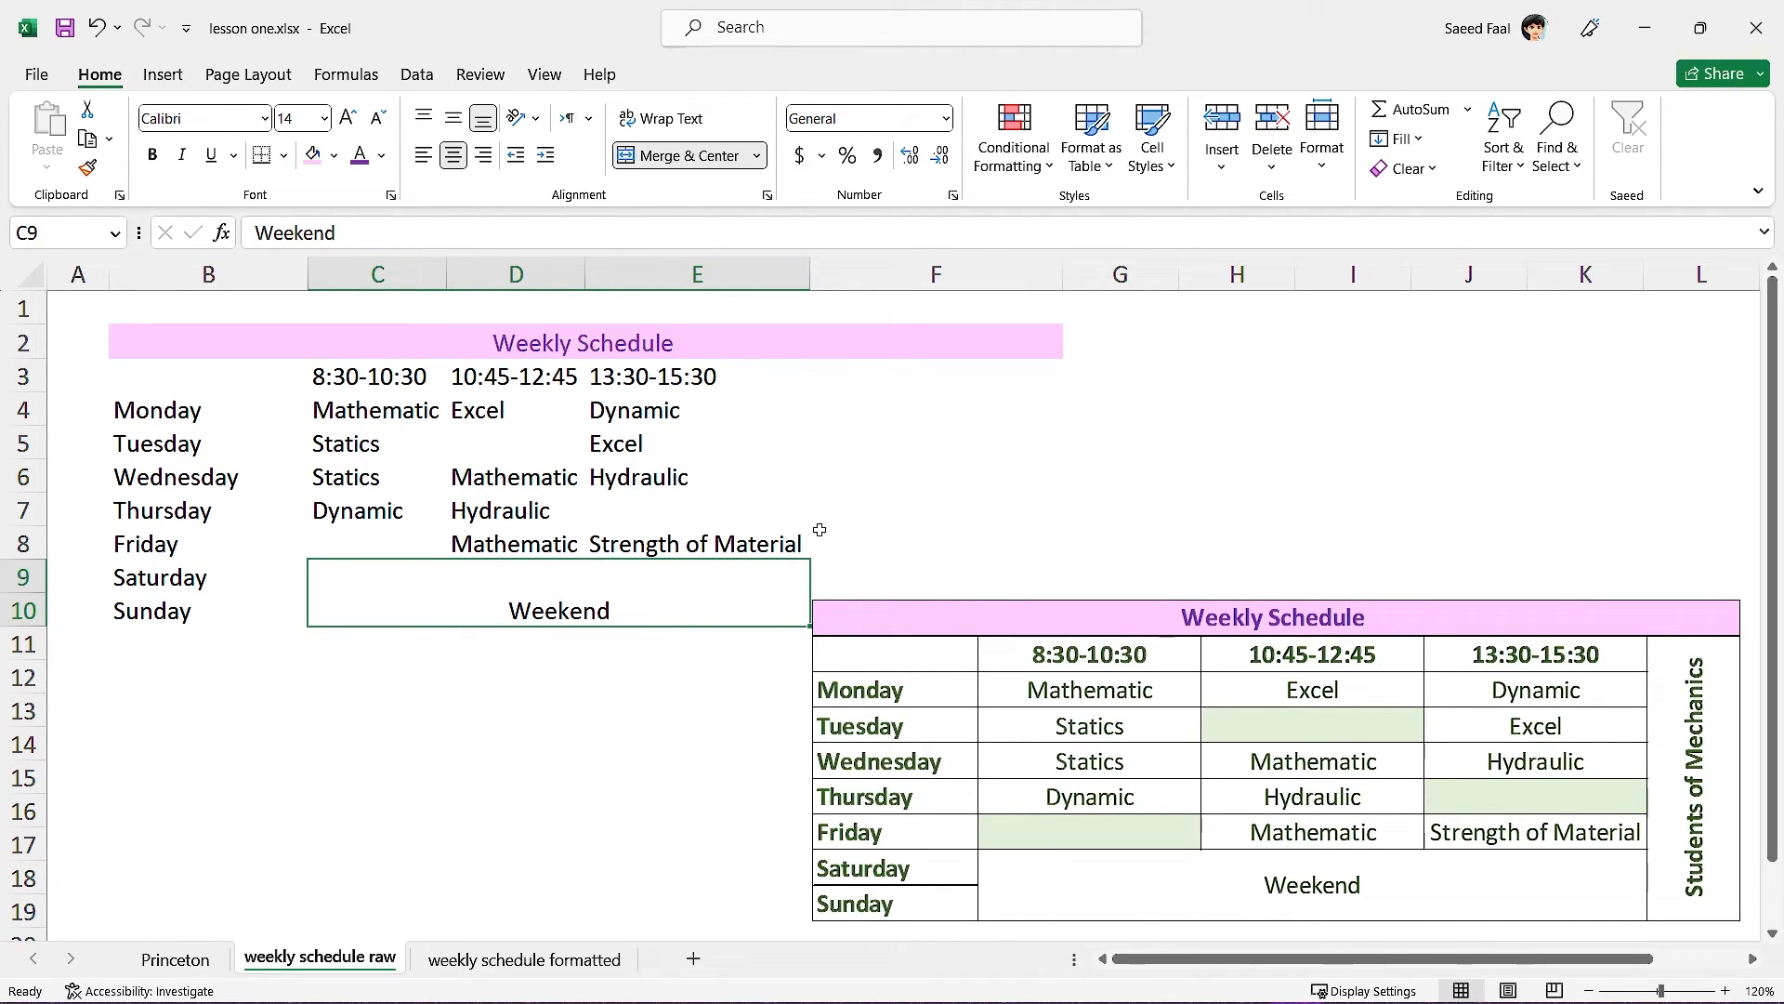
Rotate 'Students of Mechanics' in F3 to read bottom-to-top with Rotate Text Up.
left_click(920, 486)
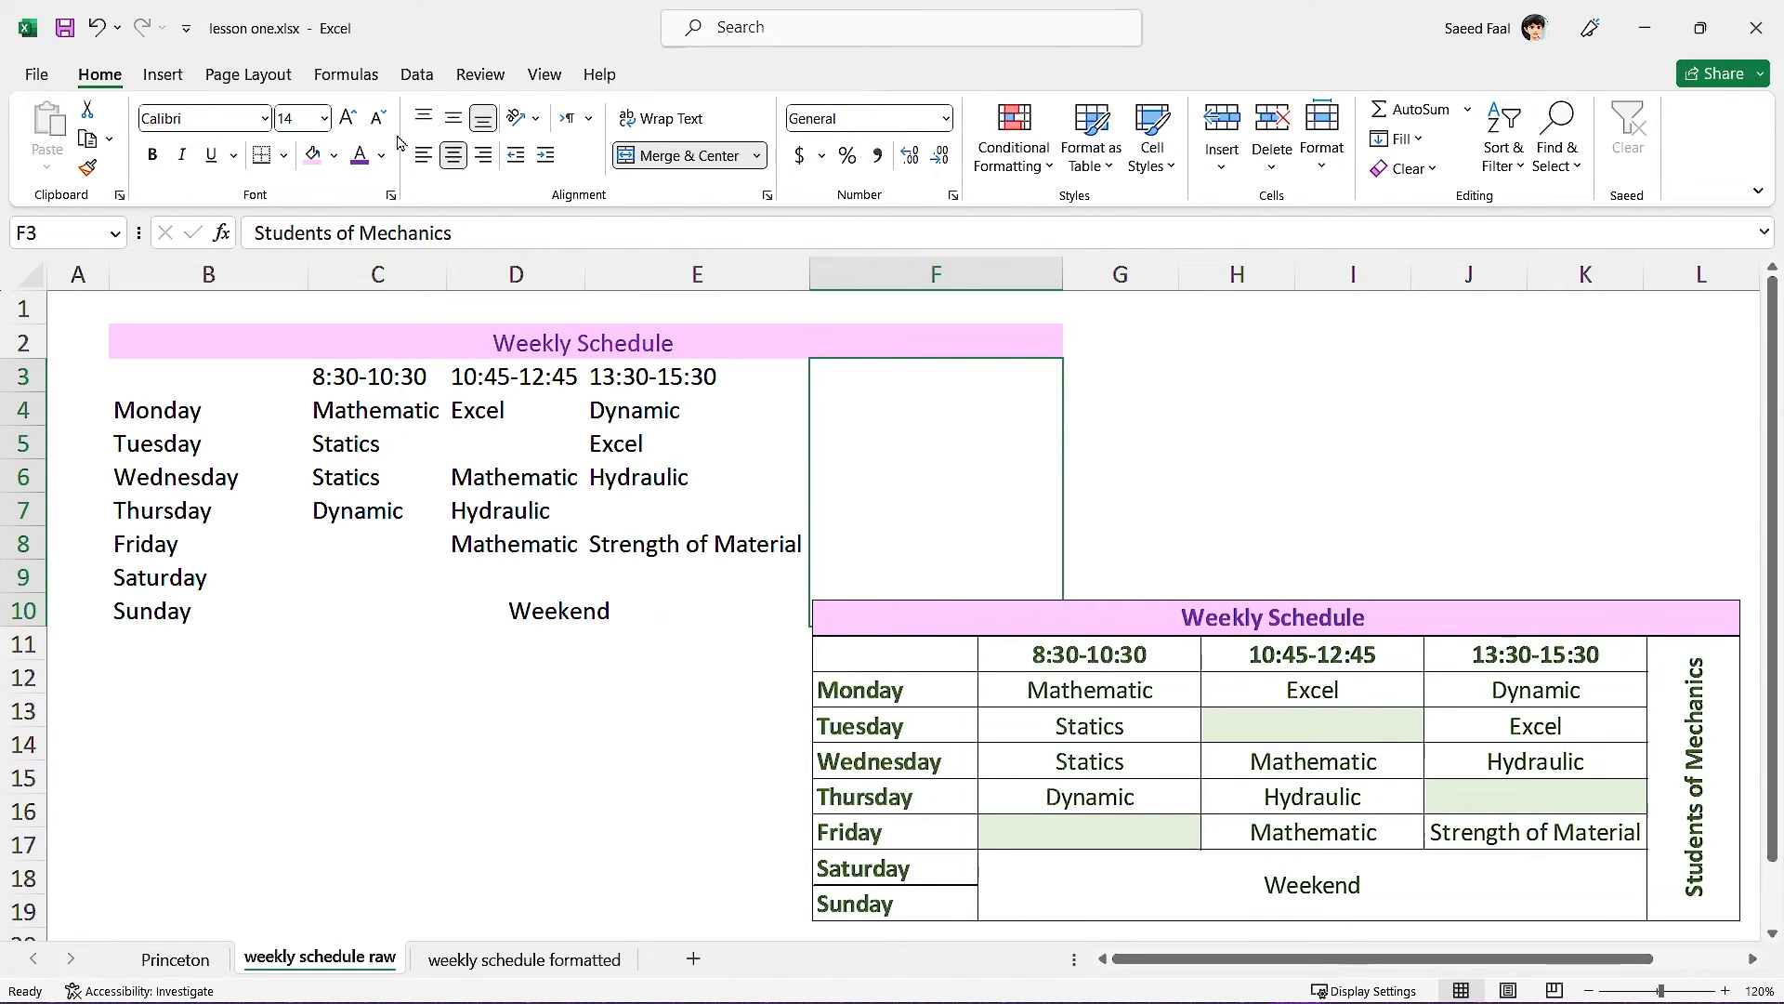
left_click(525, 118)
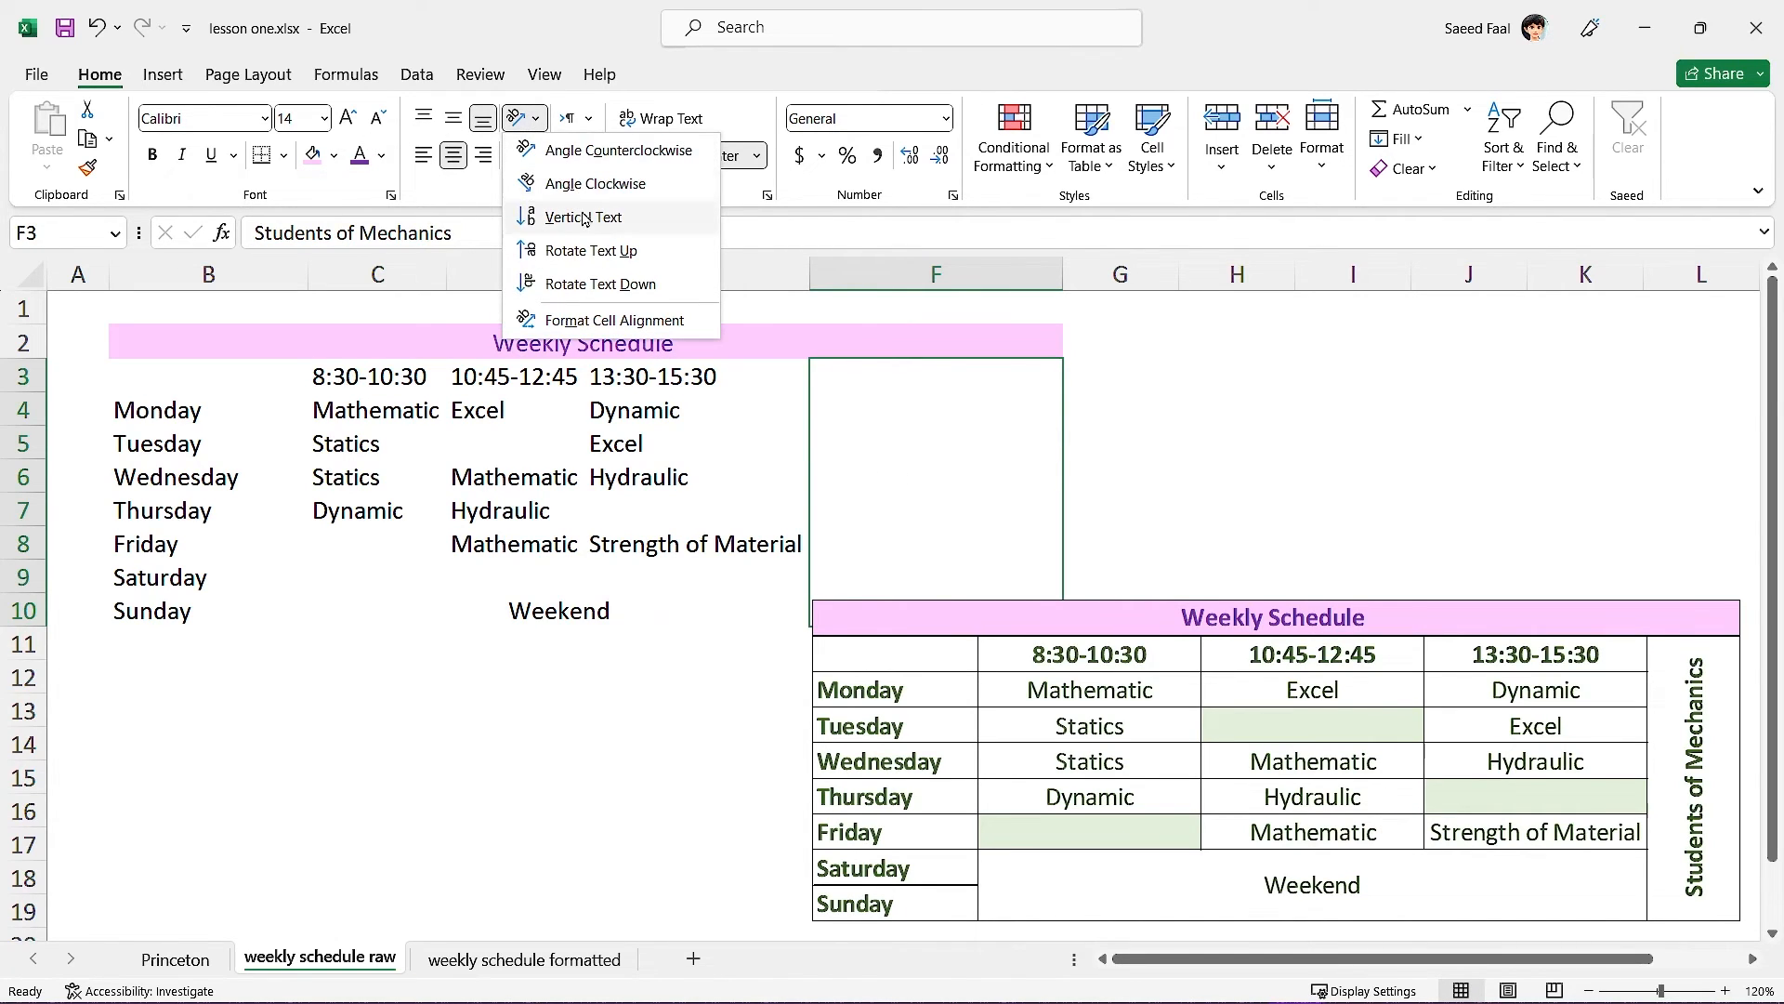
left_click(586, 251)
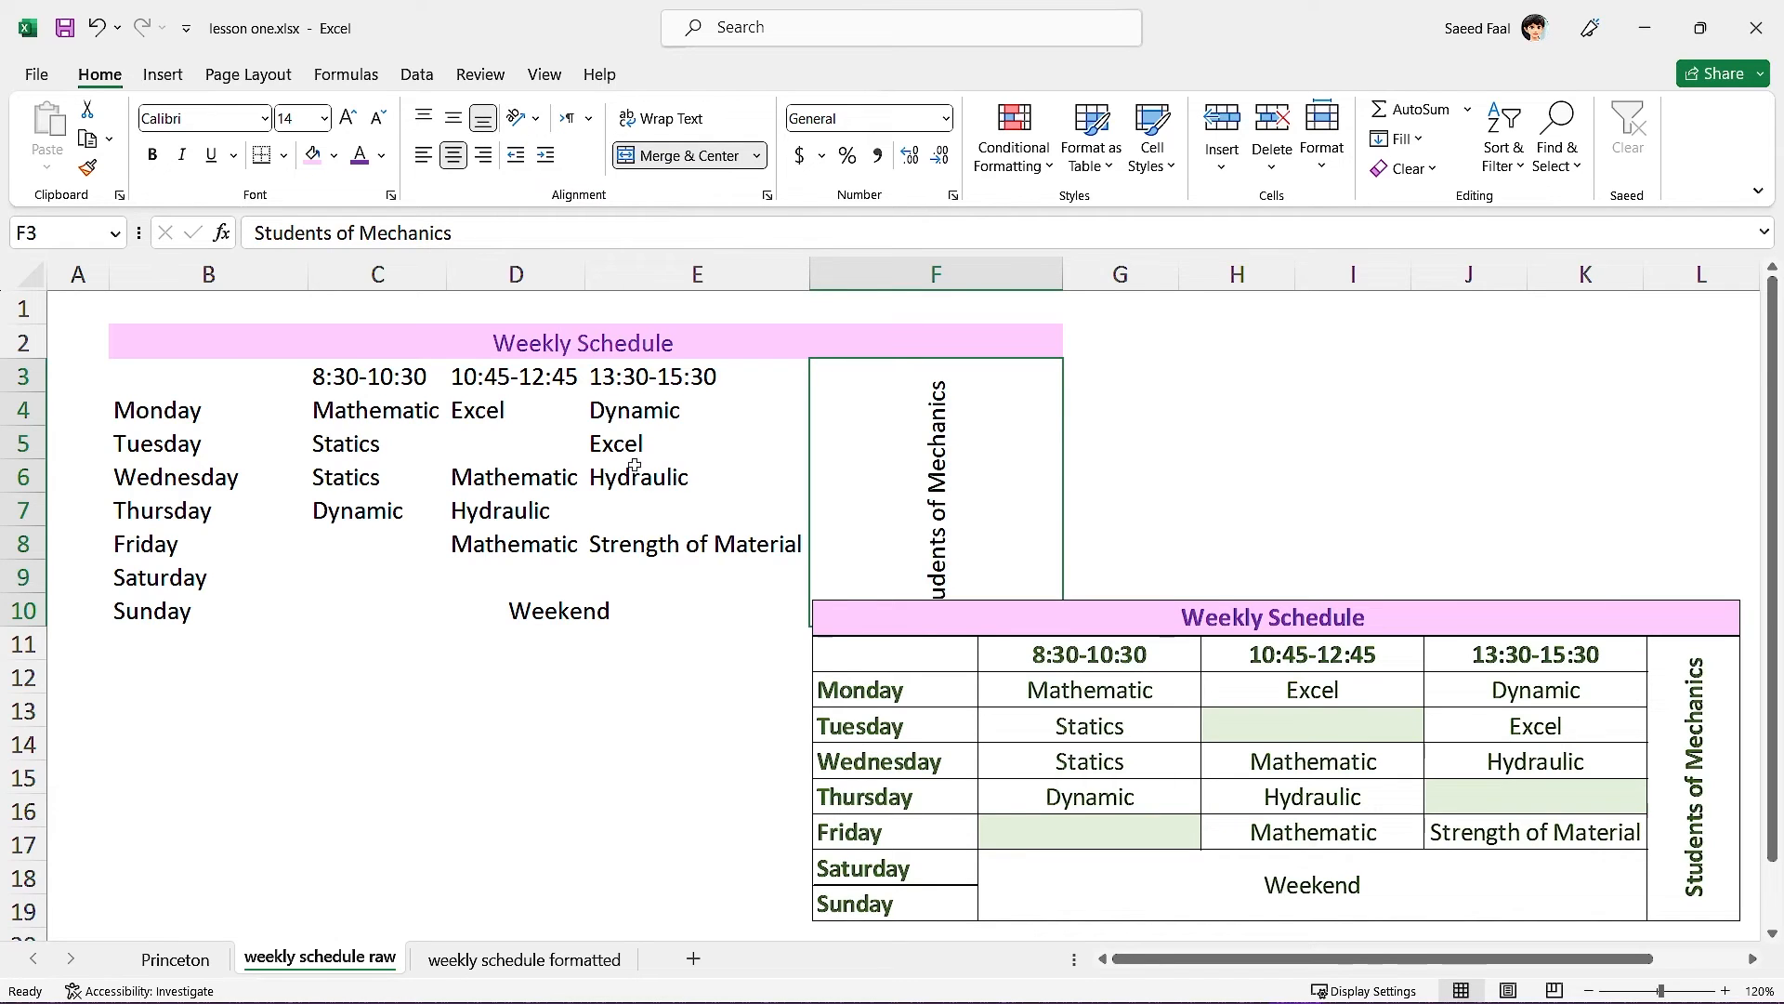
left_click_drag(956, 626, 948, 655)
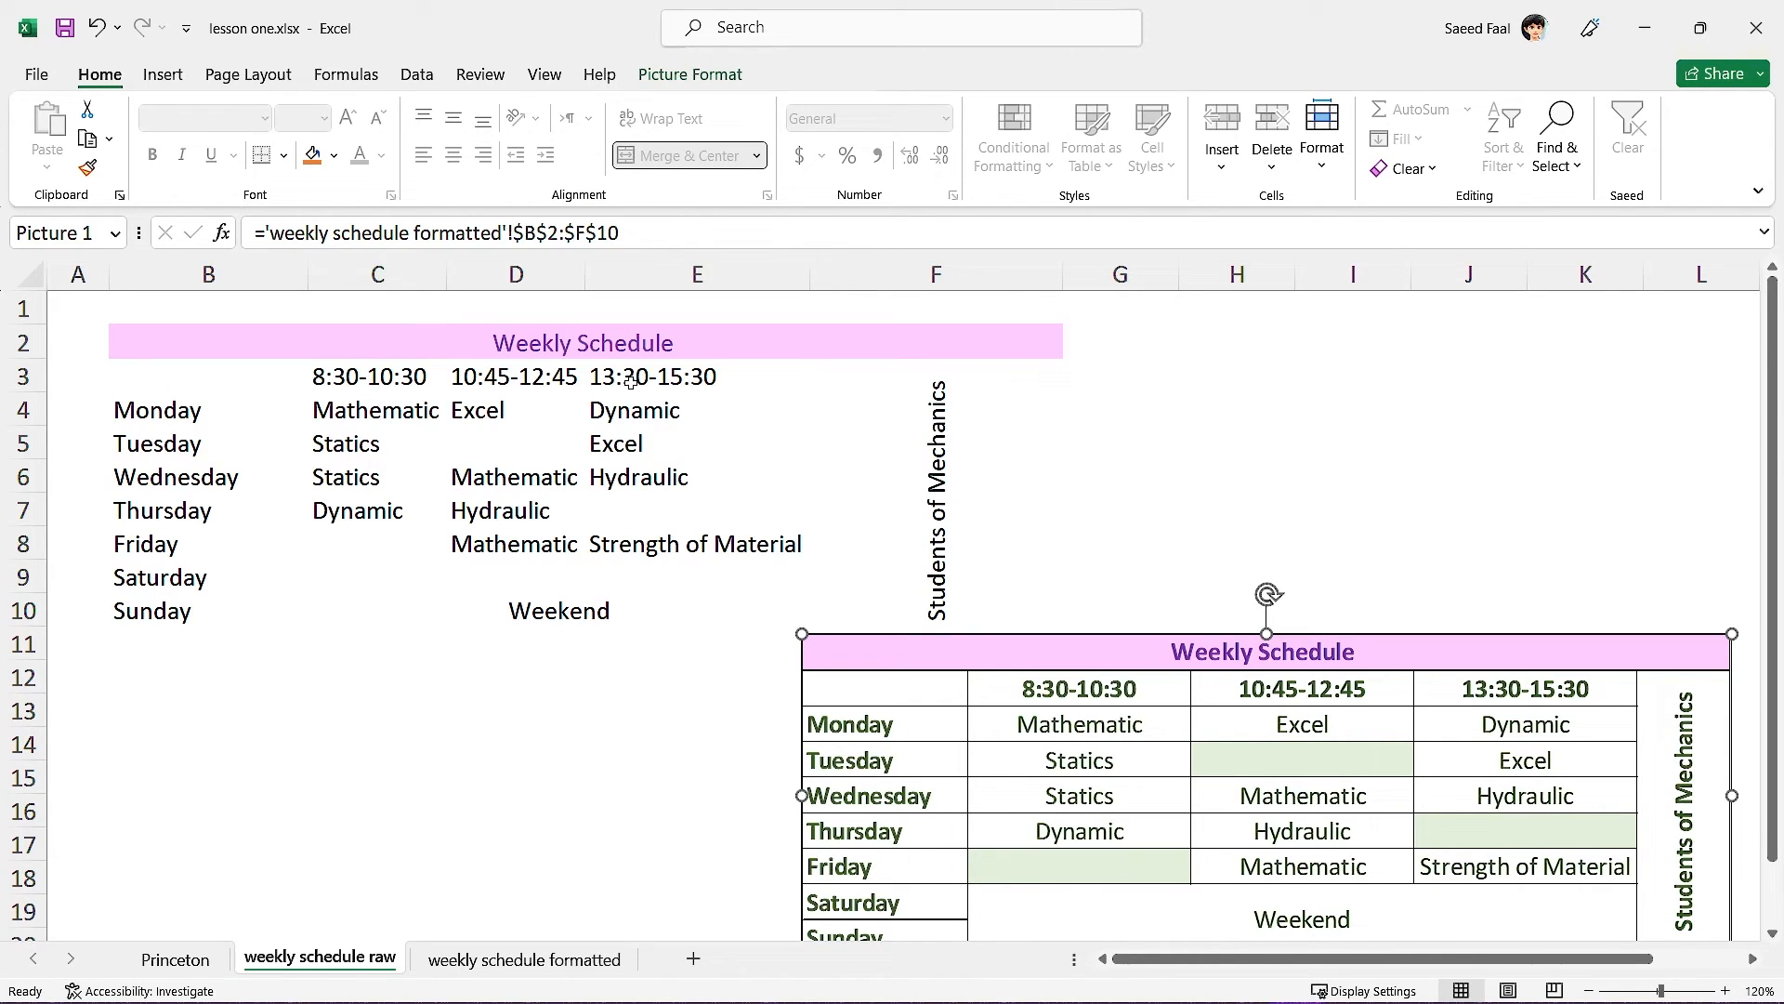
Bold the Weekly Schedule title, the times C3:E3 and the day names B4:B10.
left_click_drag(631, 382, 370, 381)
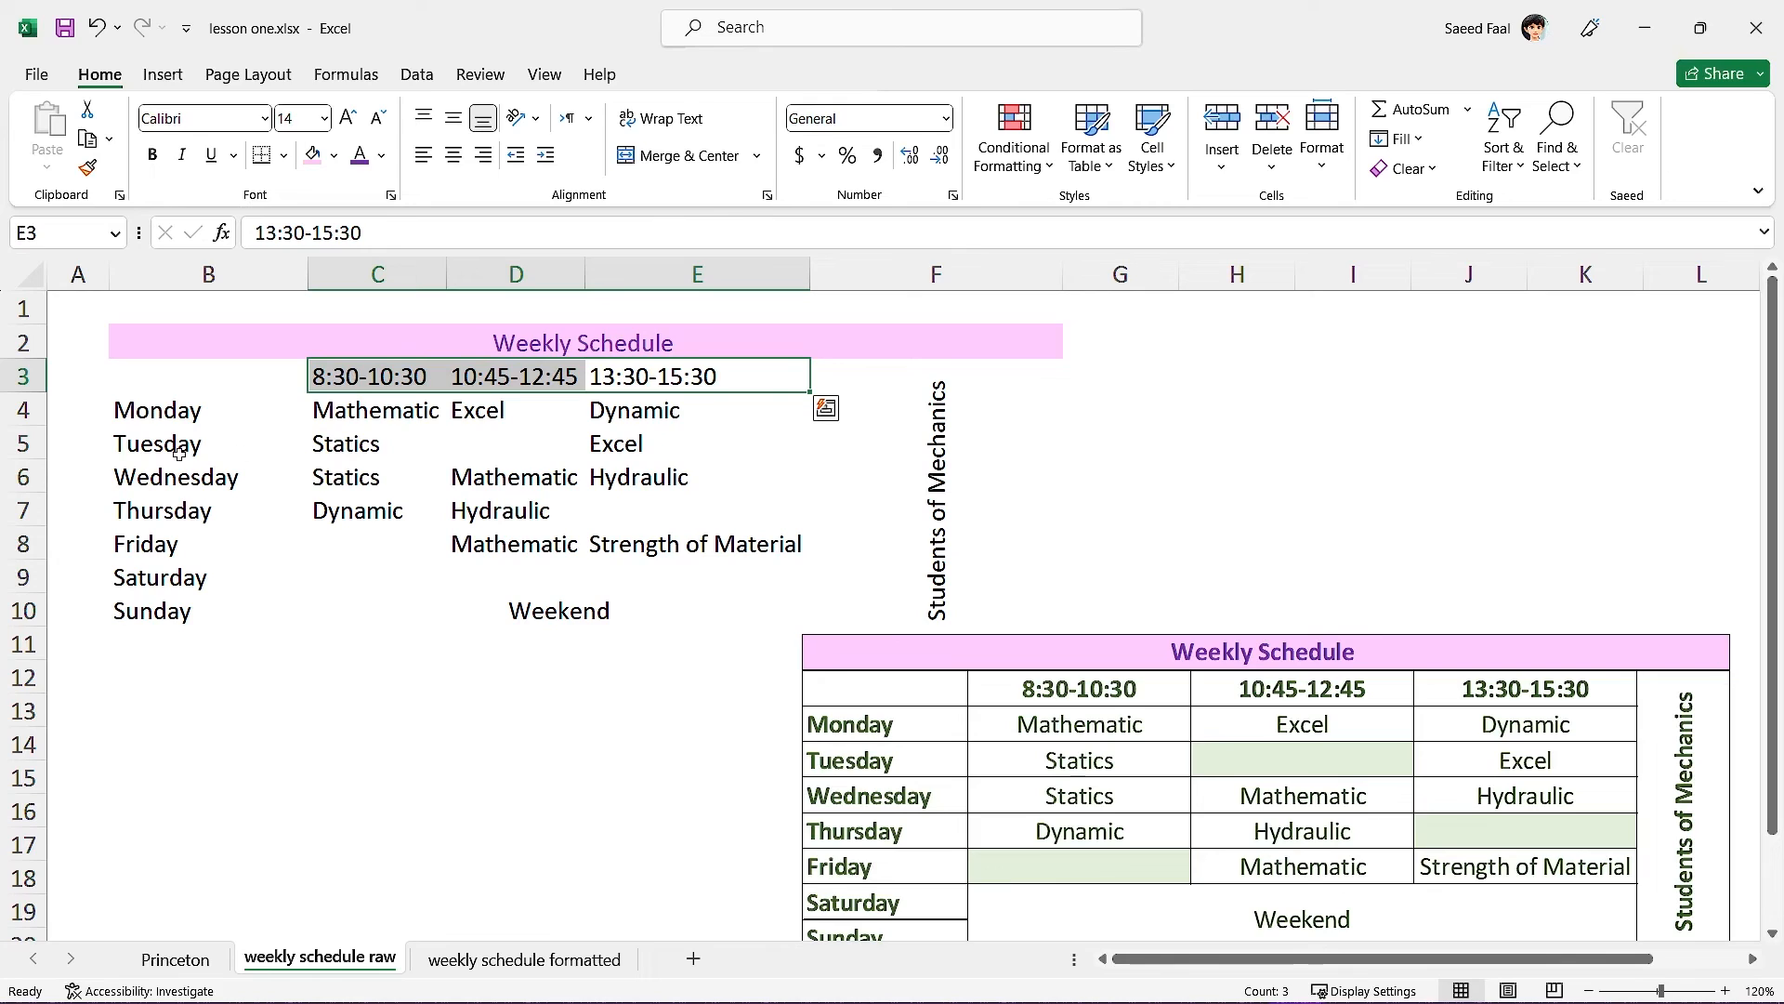
left_click_drag(193, 415, 182, 610)
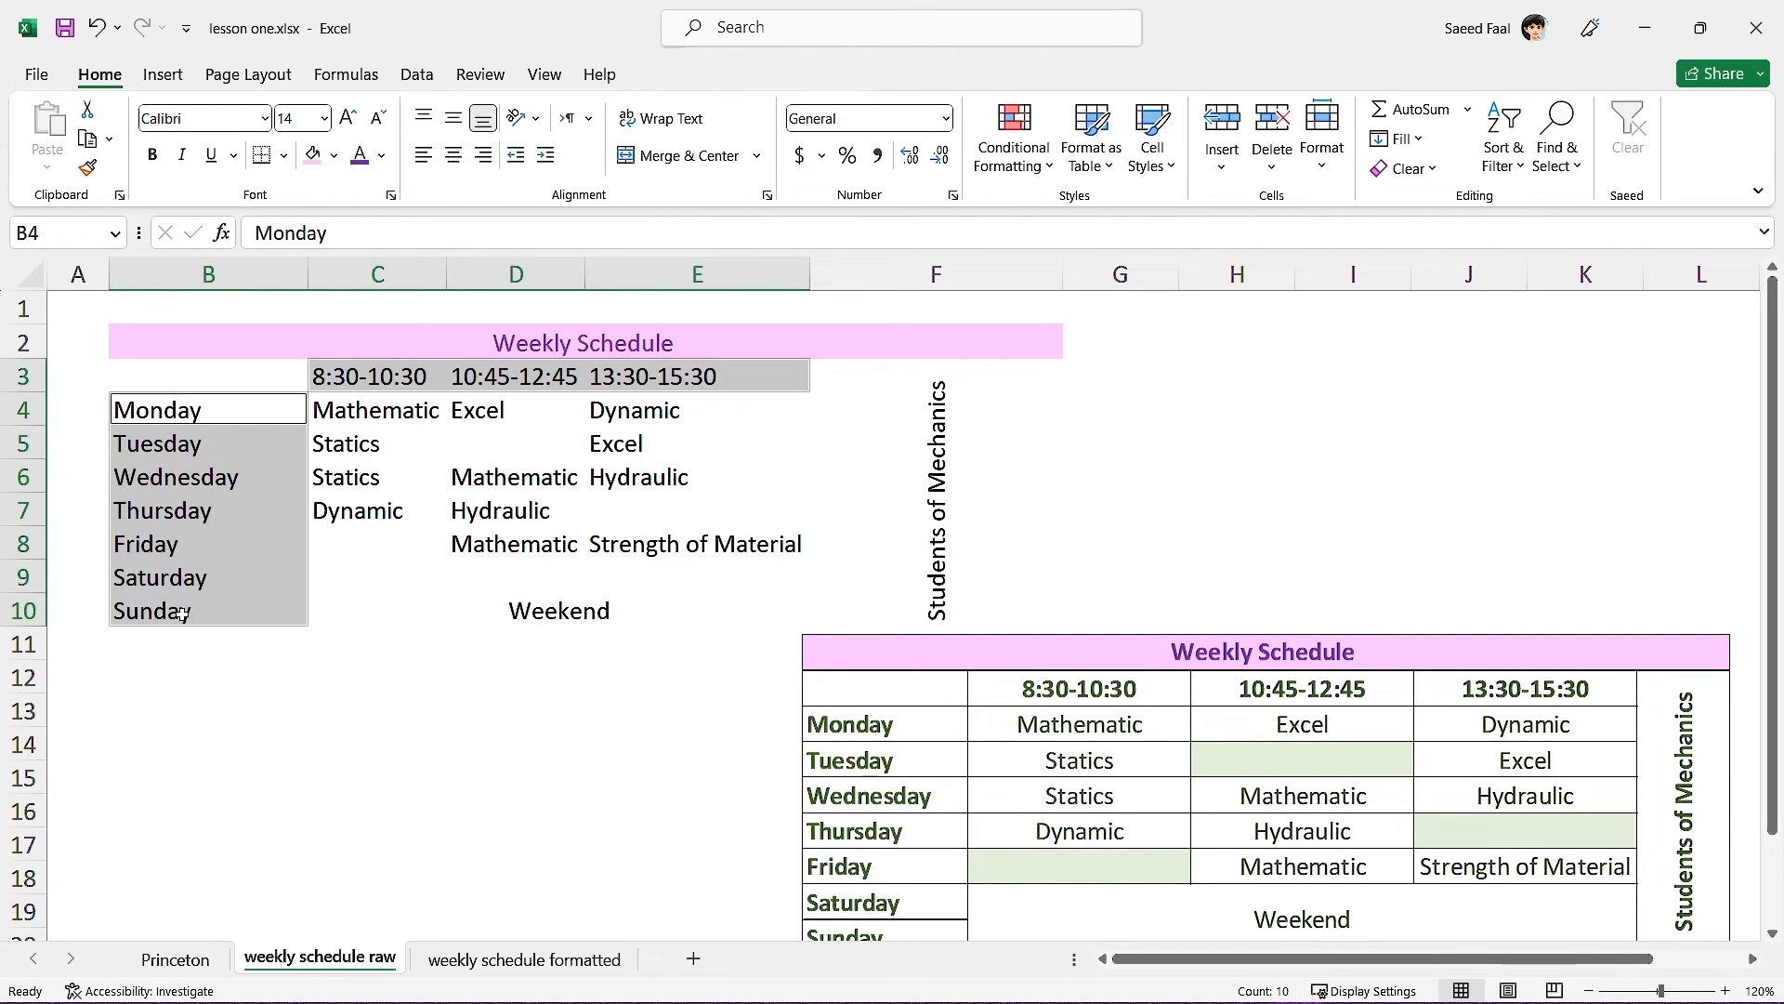
left_click(467, 344, "ctrl")
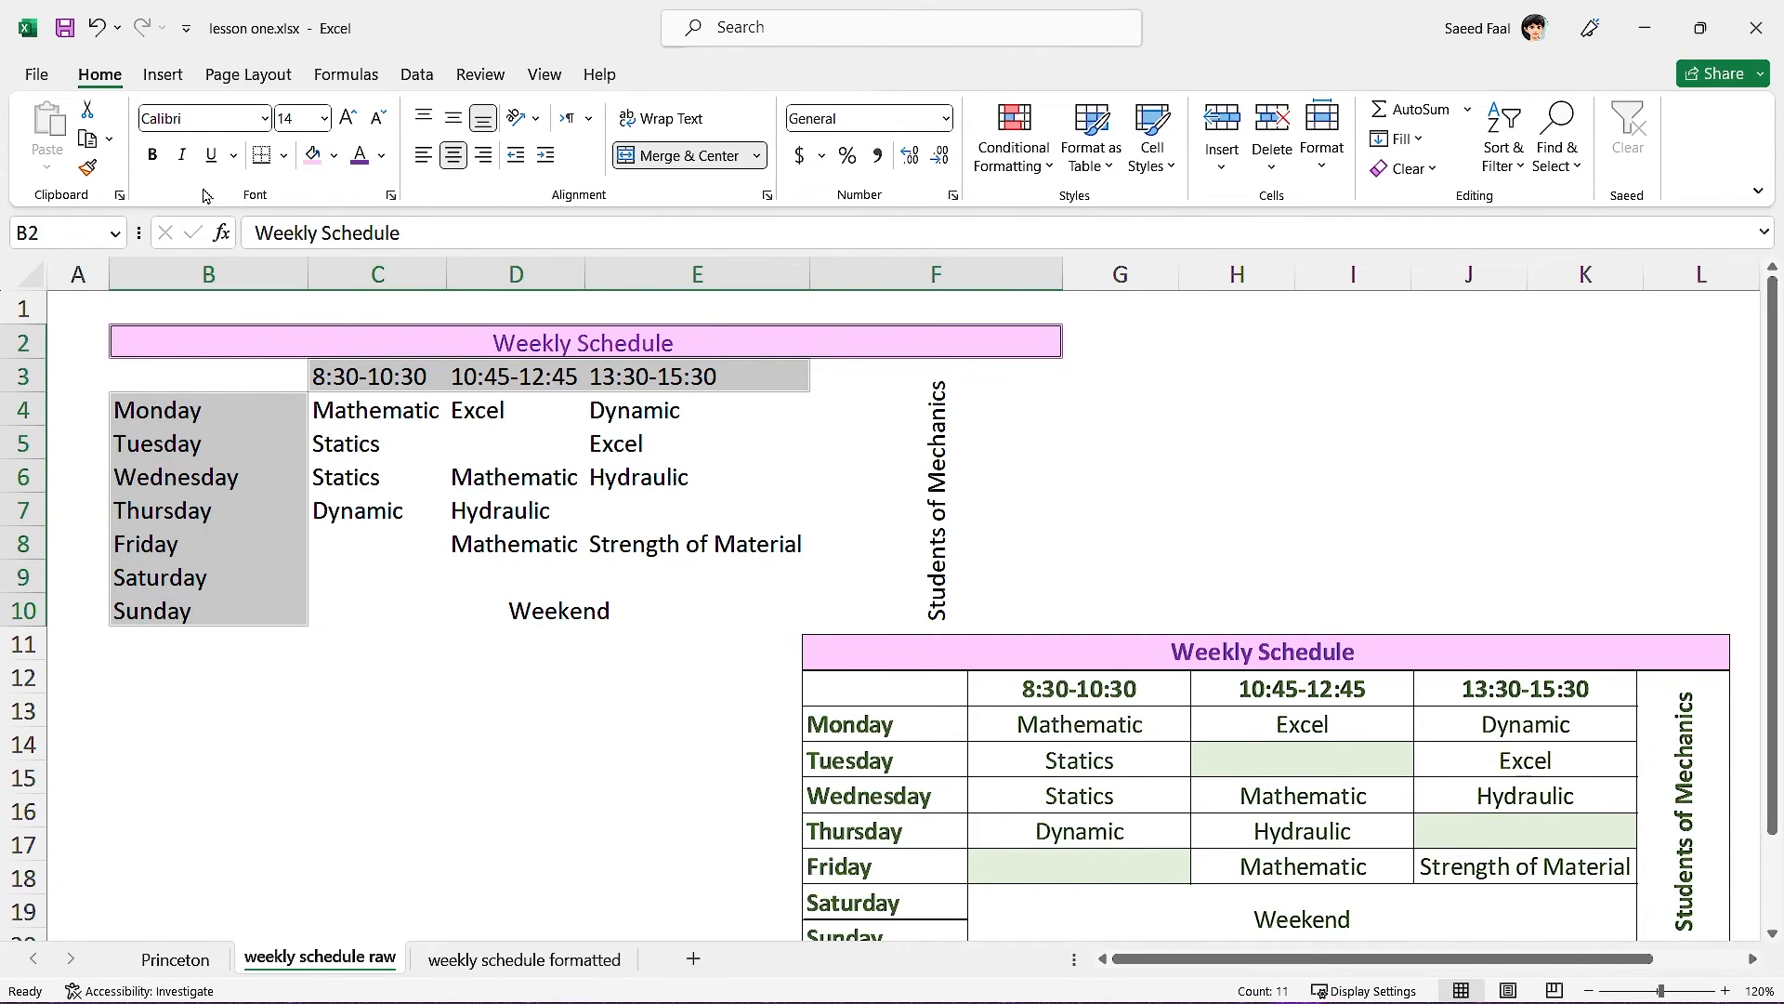
left_click(155, 162)
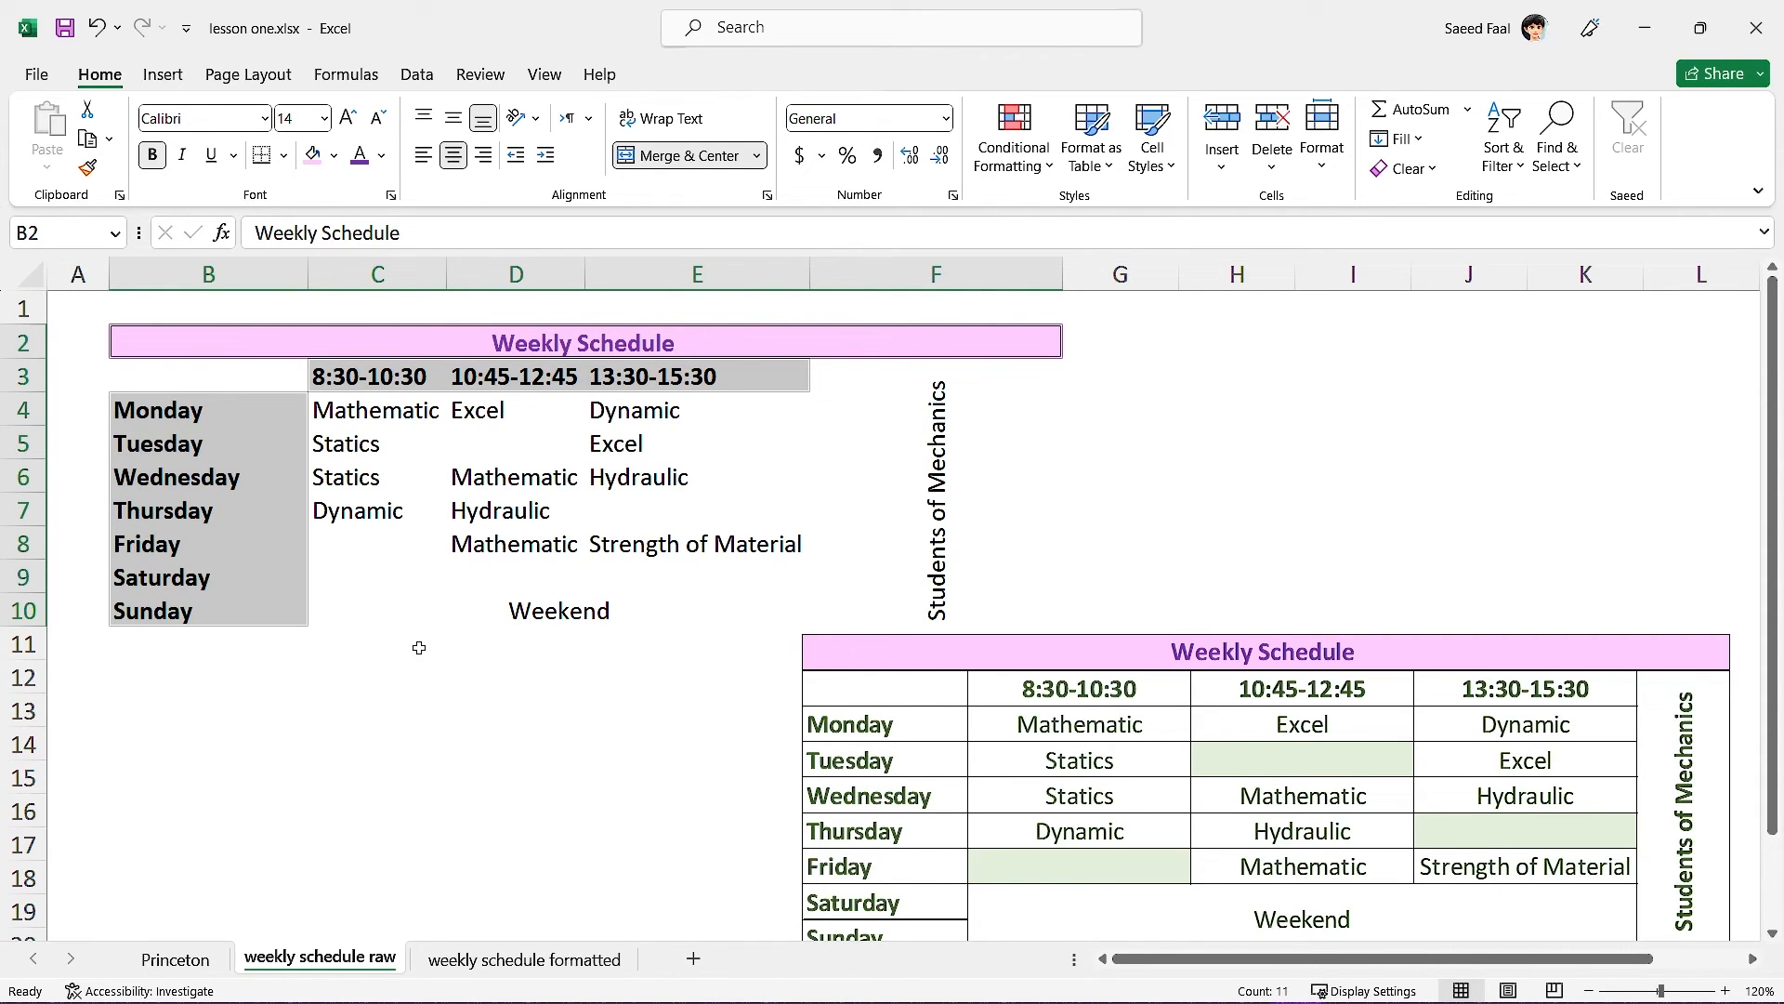
Fill the empty slots D5, C8 and E7 light green.
left_click(503, 447)
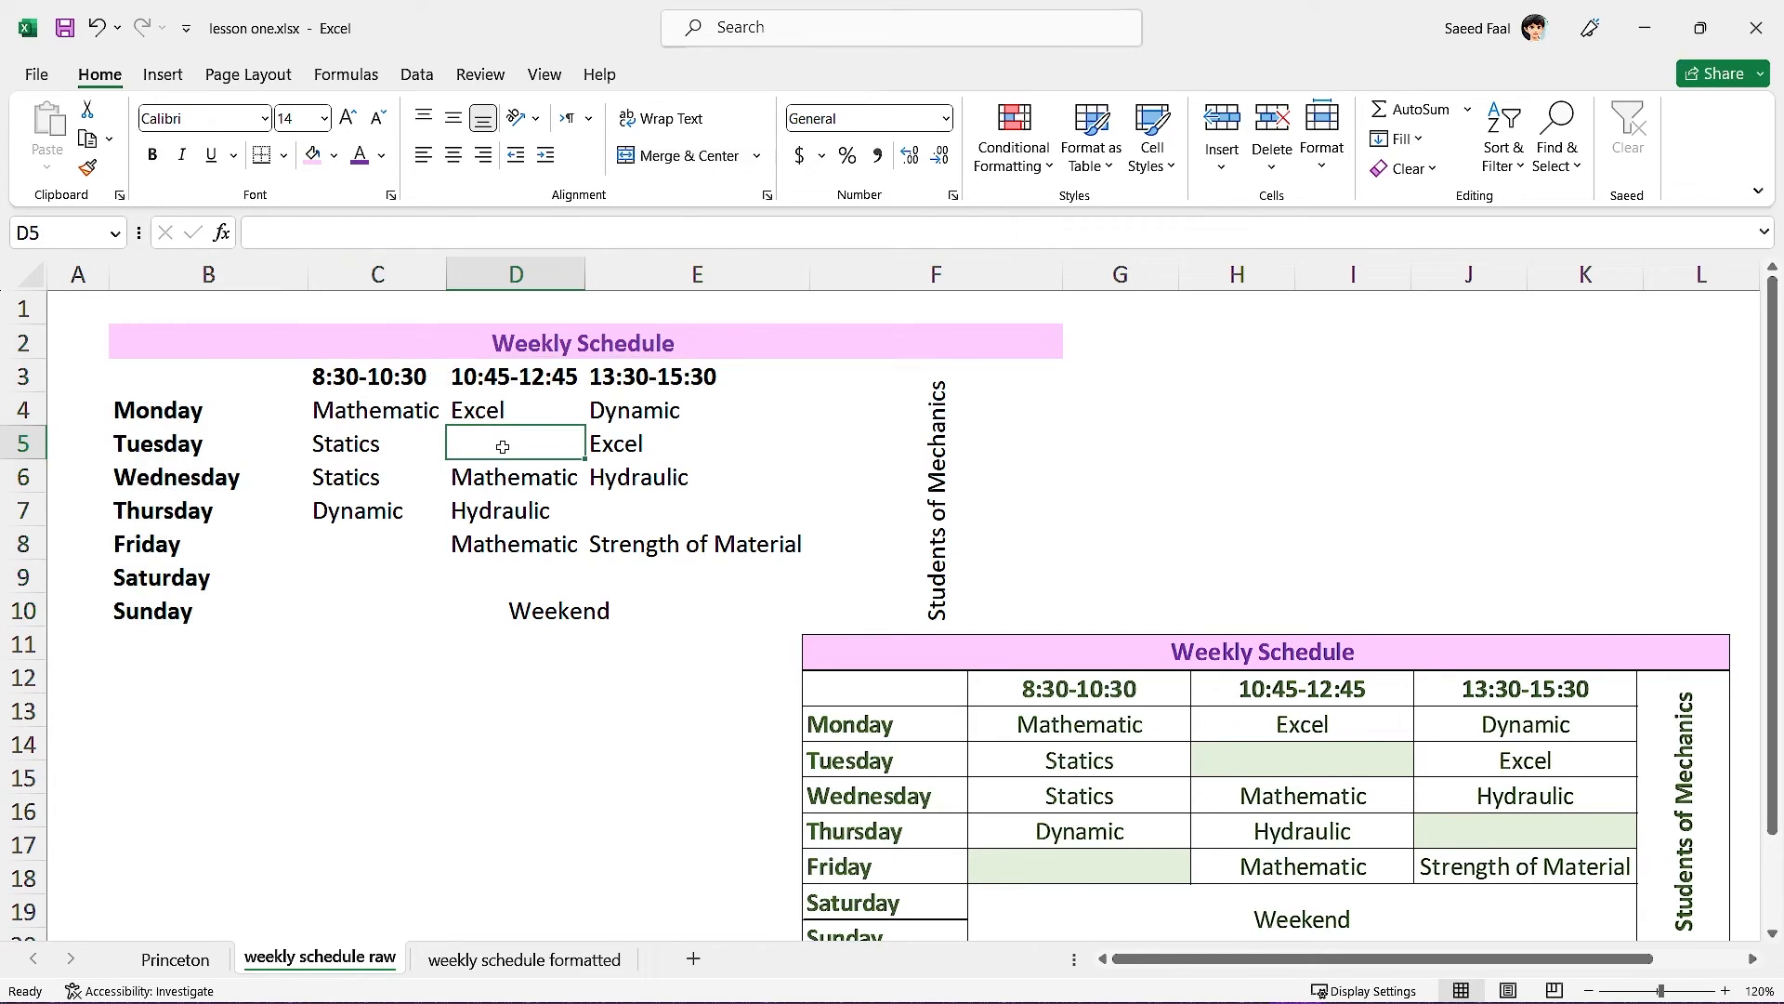
left_click(366, 546, "ctrl")
left_click(651, 518, "ctrl")
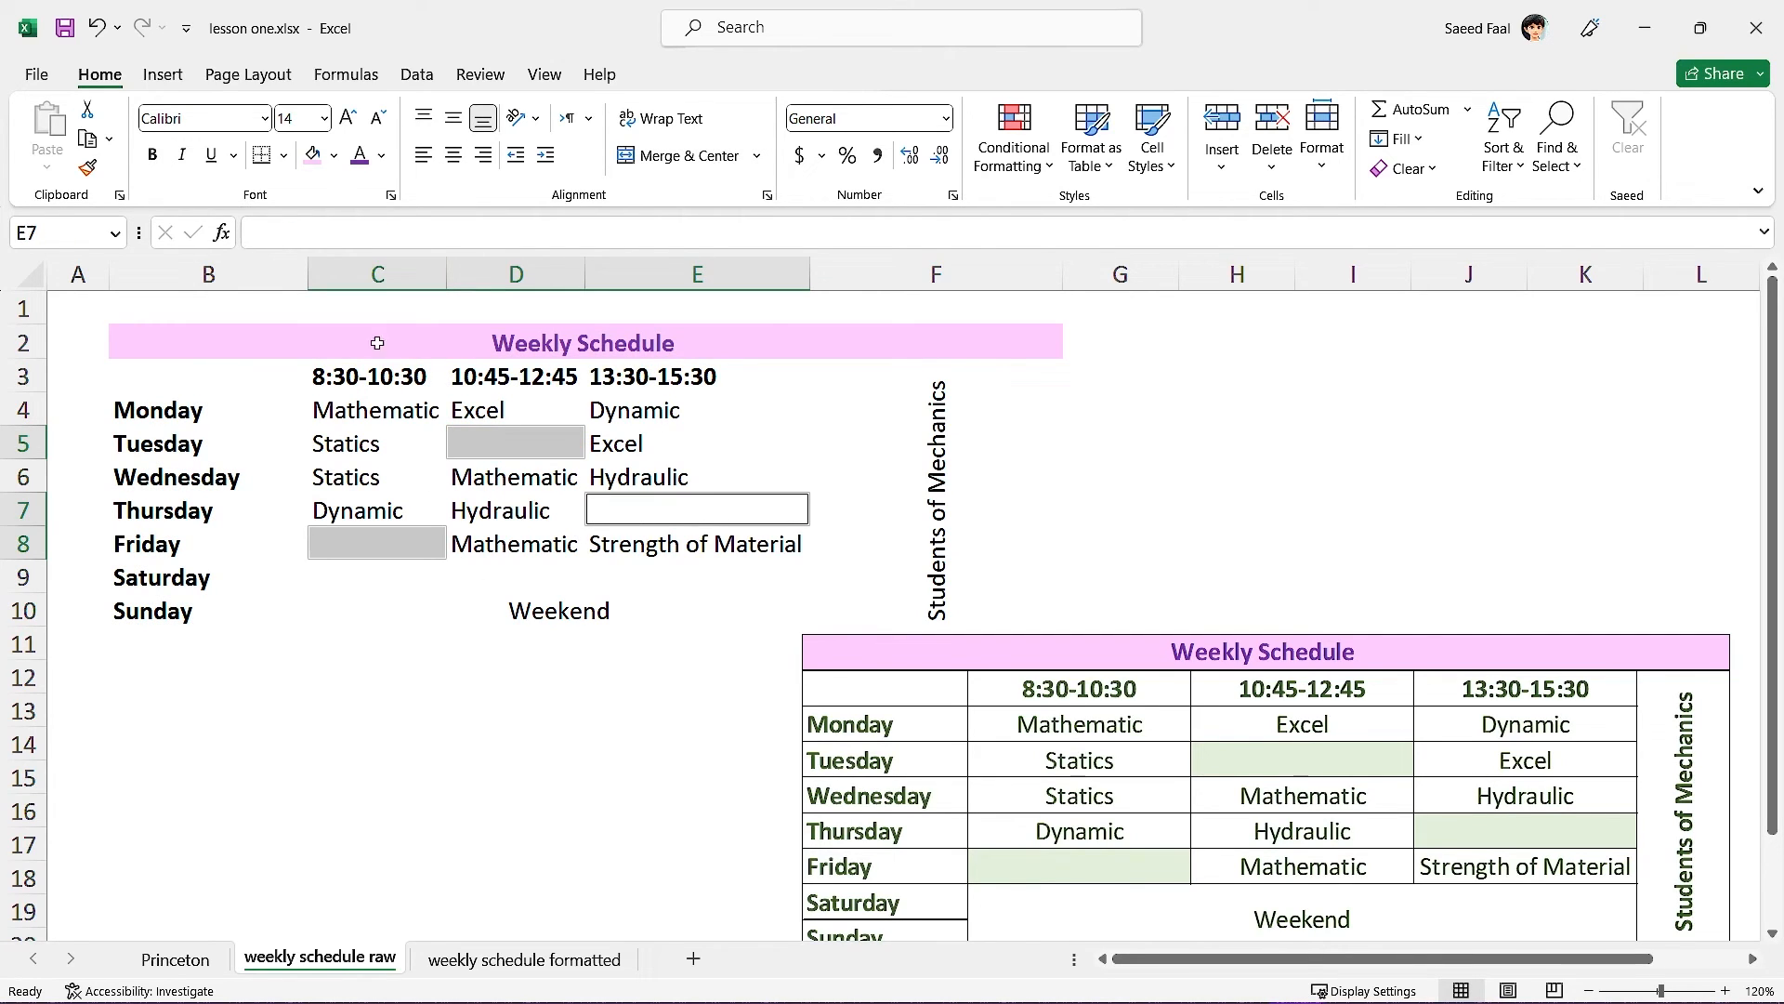
left_click(334, 155)
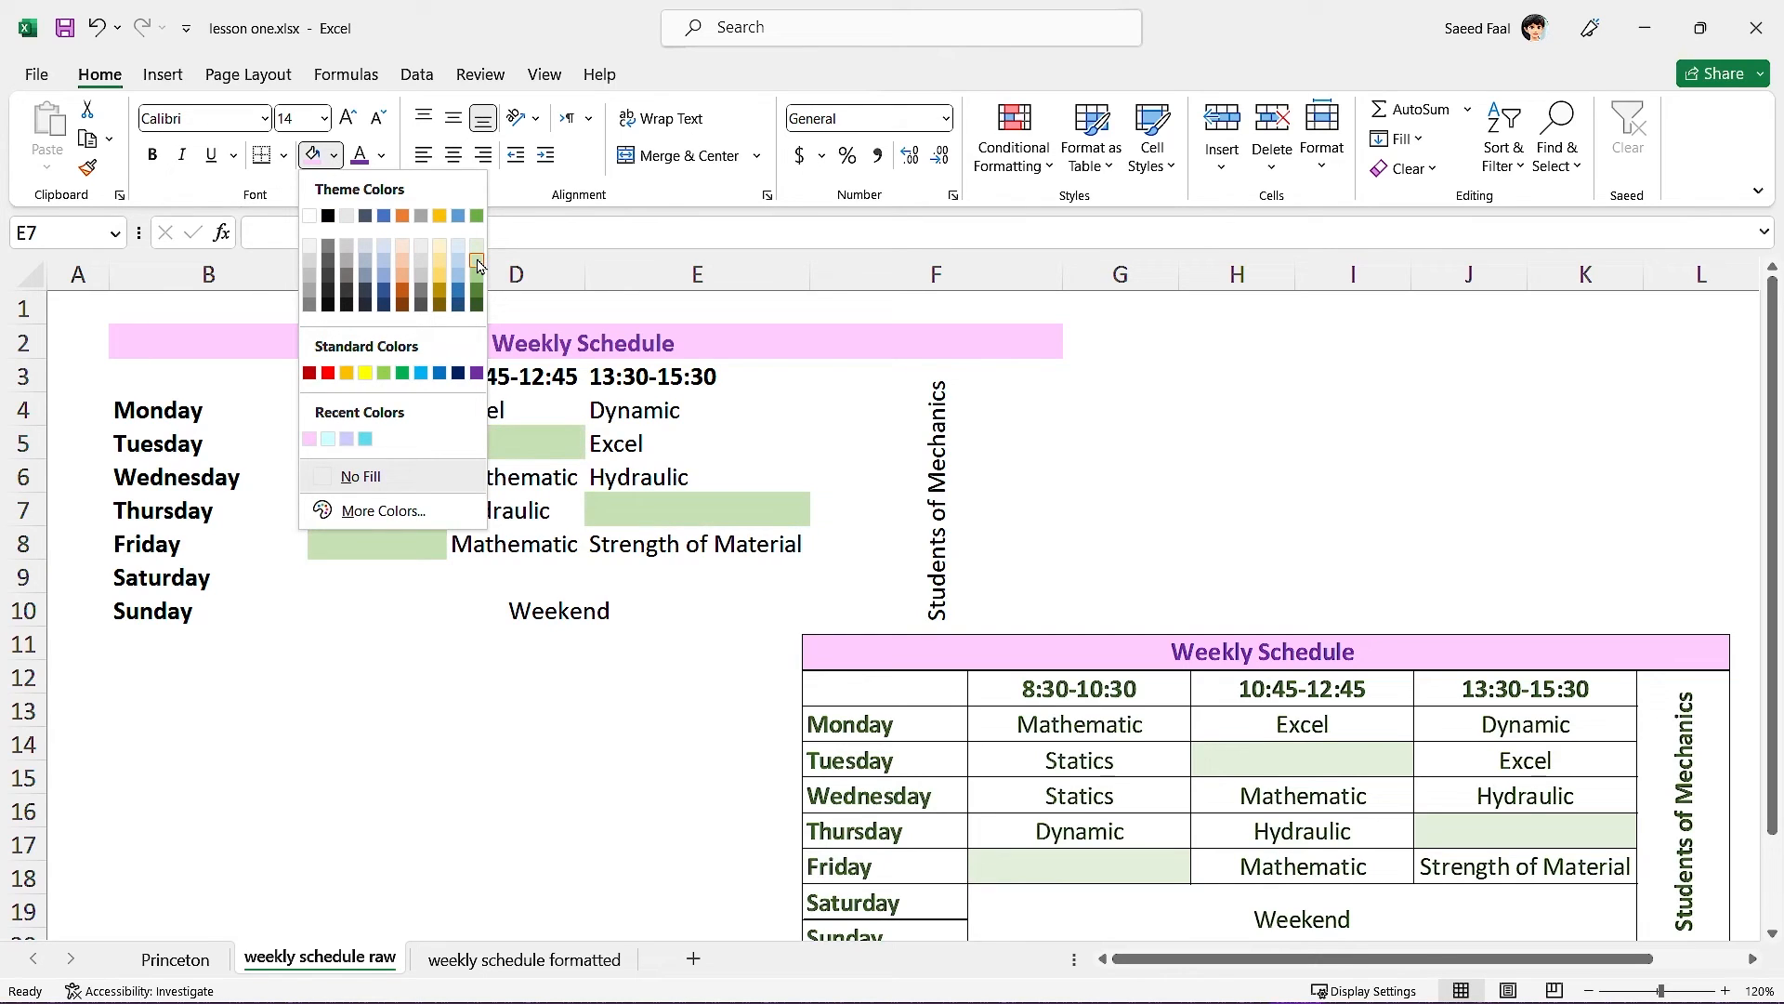
left_click(477, 265)
left_click(390, 678)
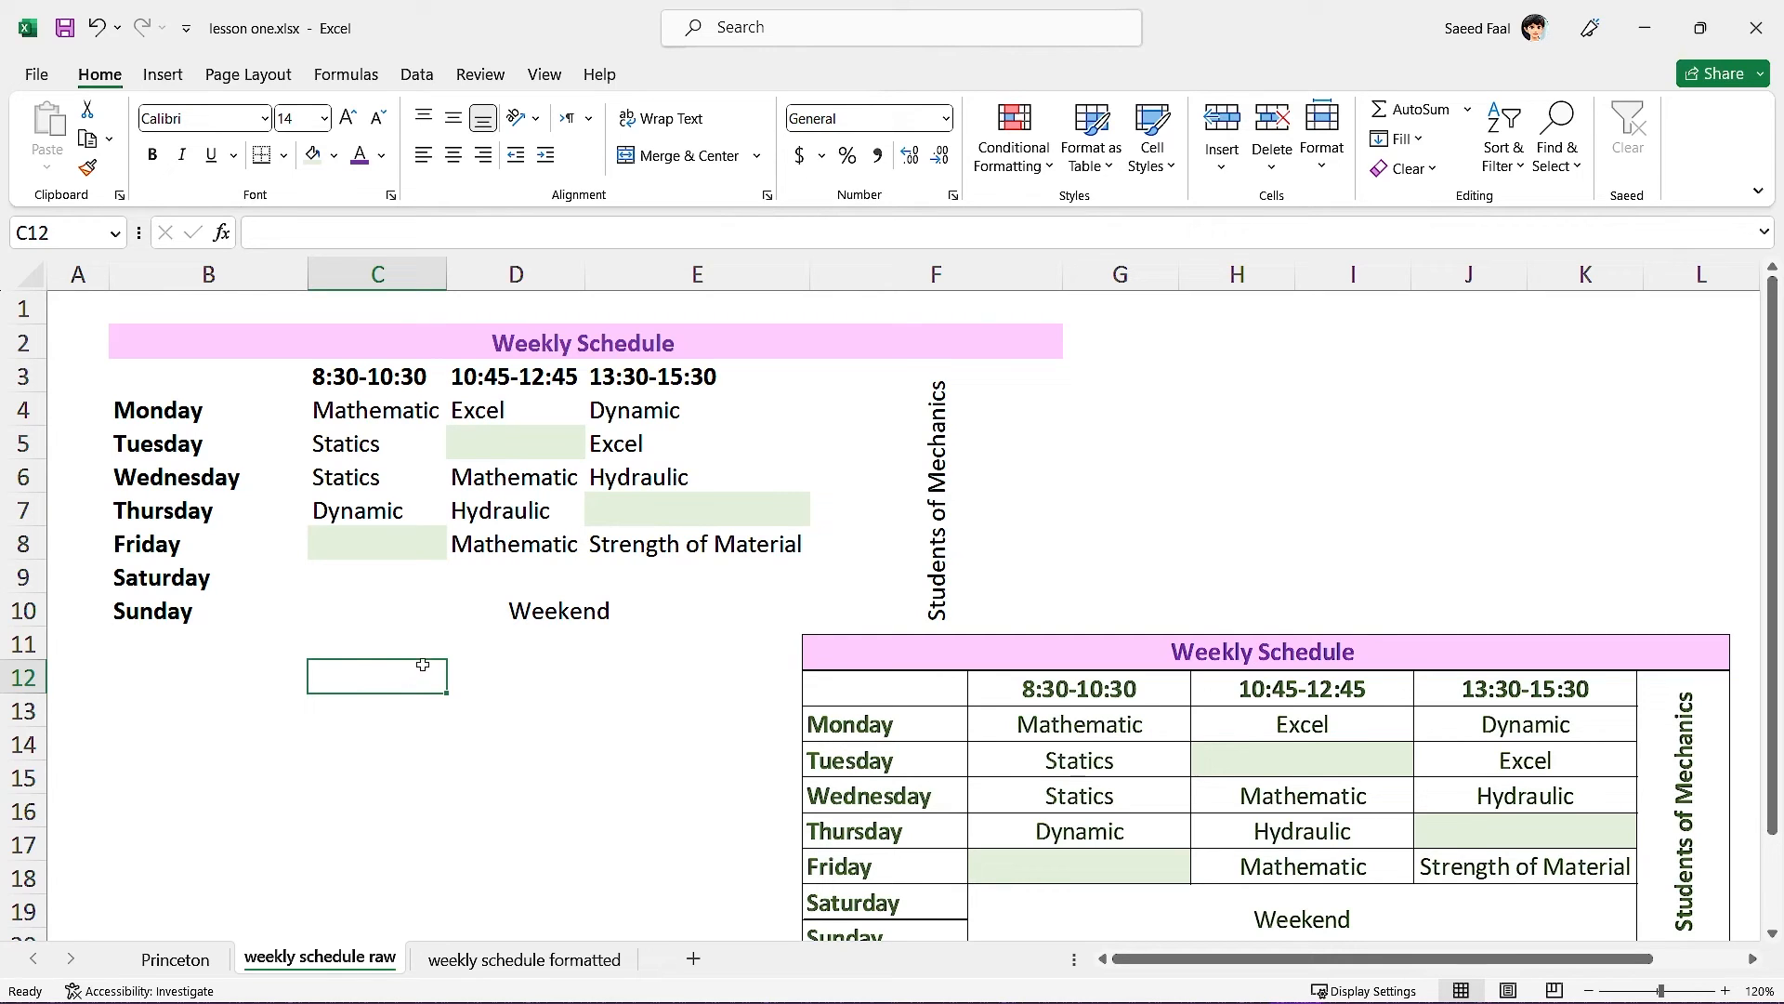
Make the text in B3:F10 dark green.
left_click_drag(193, 376, 882, 595)
left_click(381, 155)
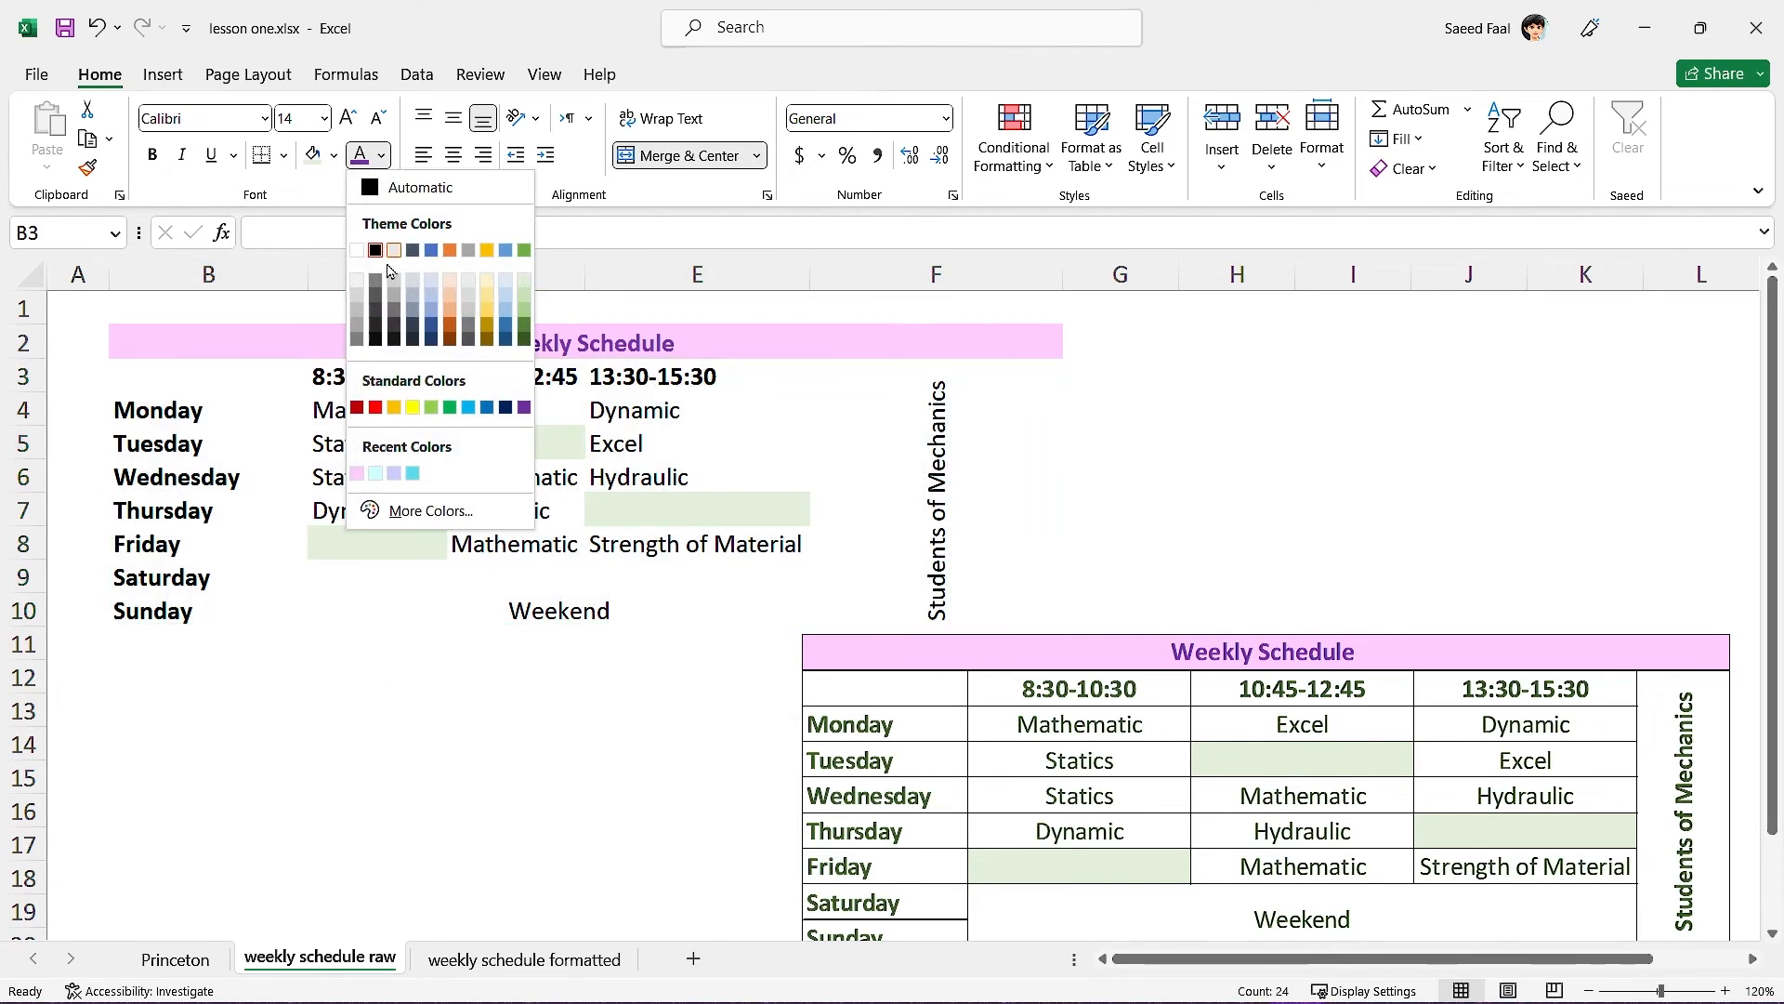
left_click(524, 340)
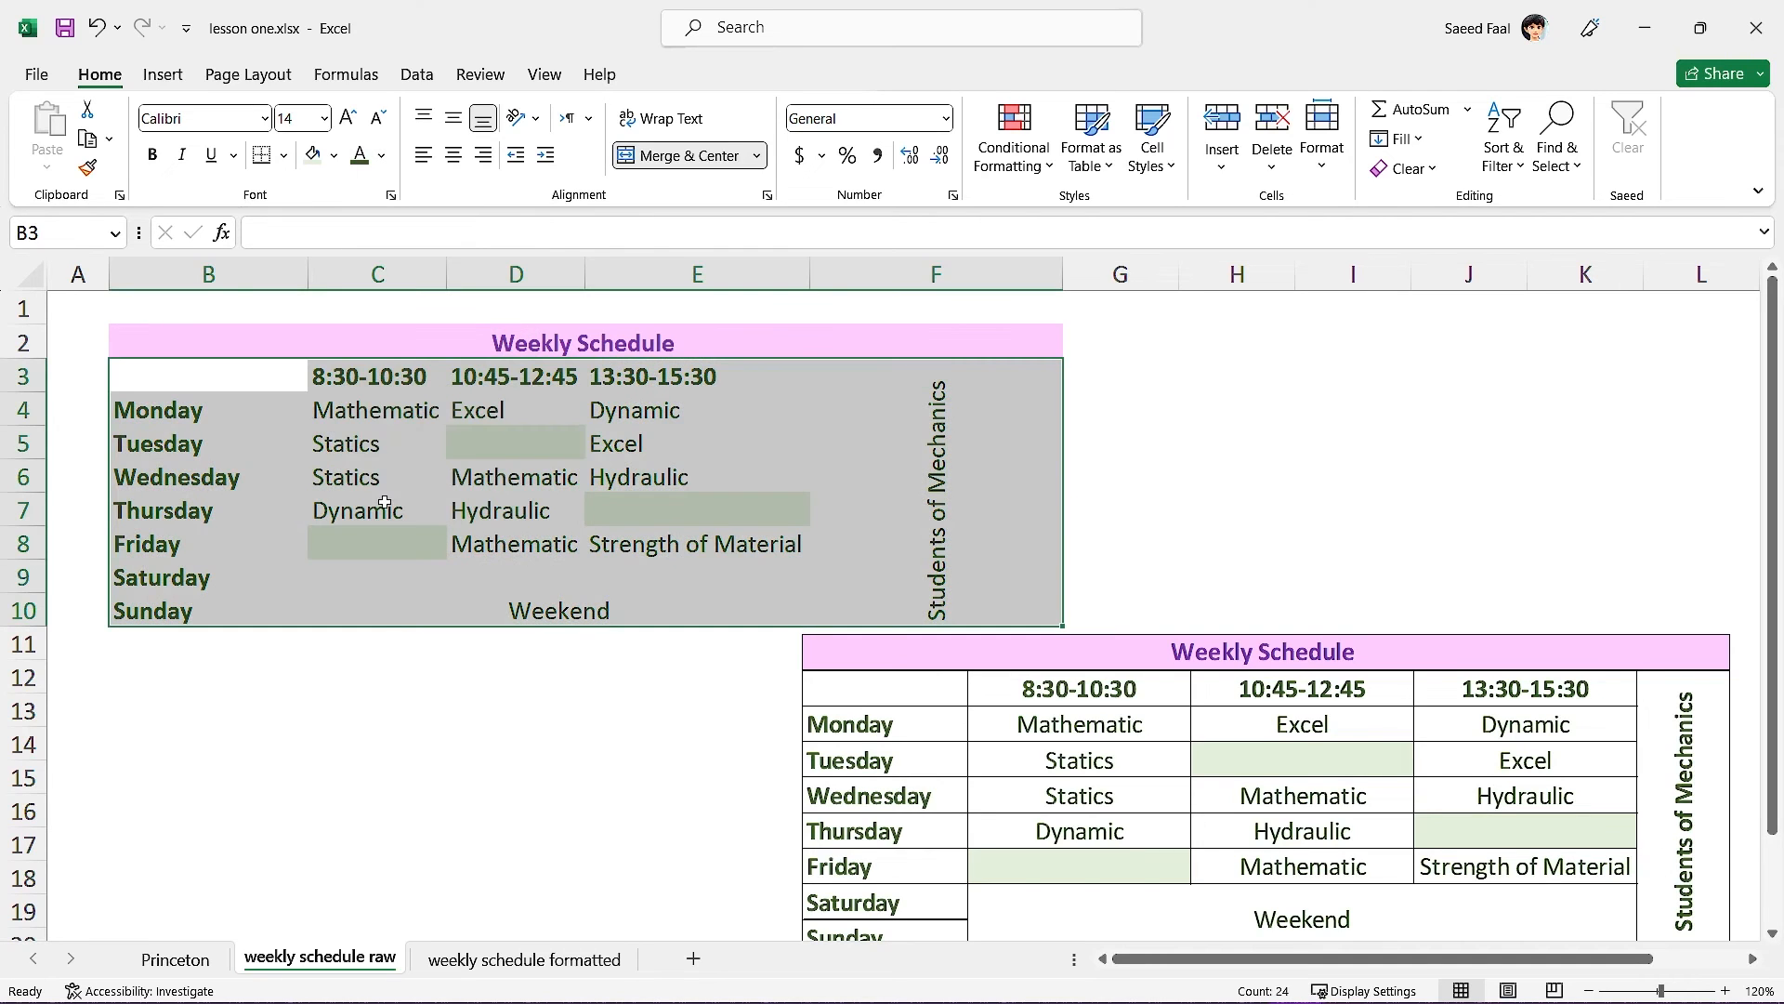
left_click(381, 676)
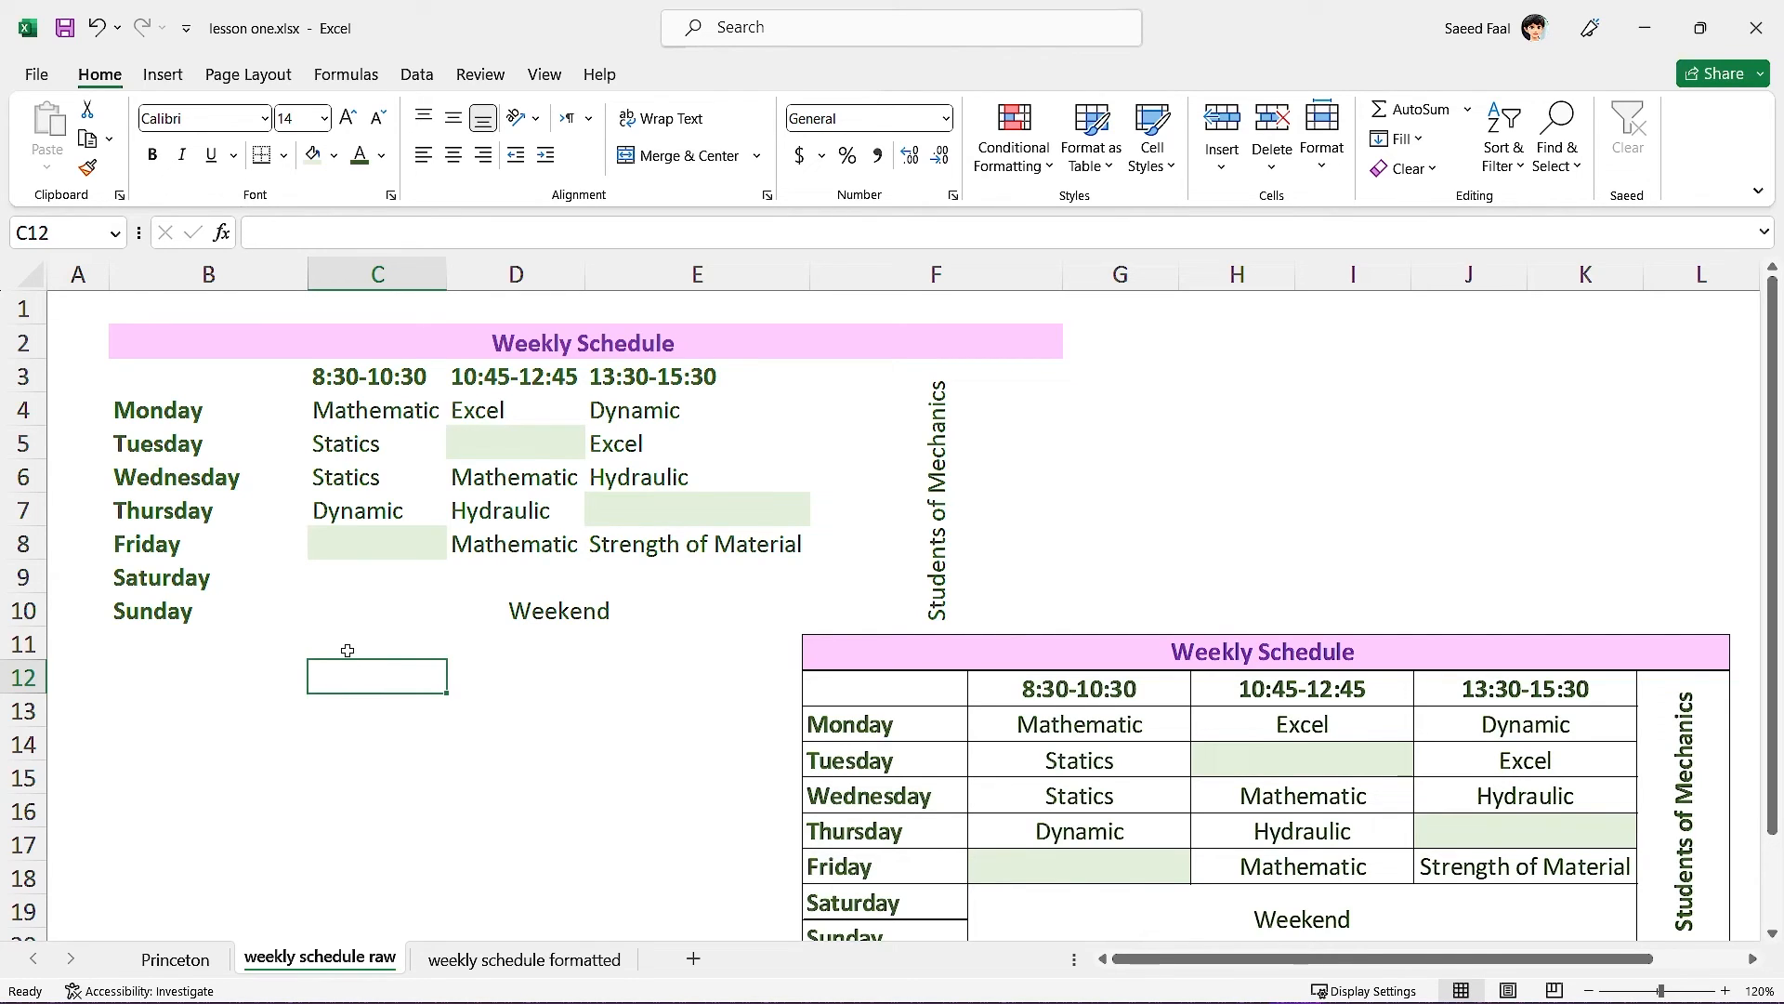
Apply All Borders to every cell of the table B2:F10.
left_click(185, 343)
key("ctrl+a")
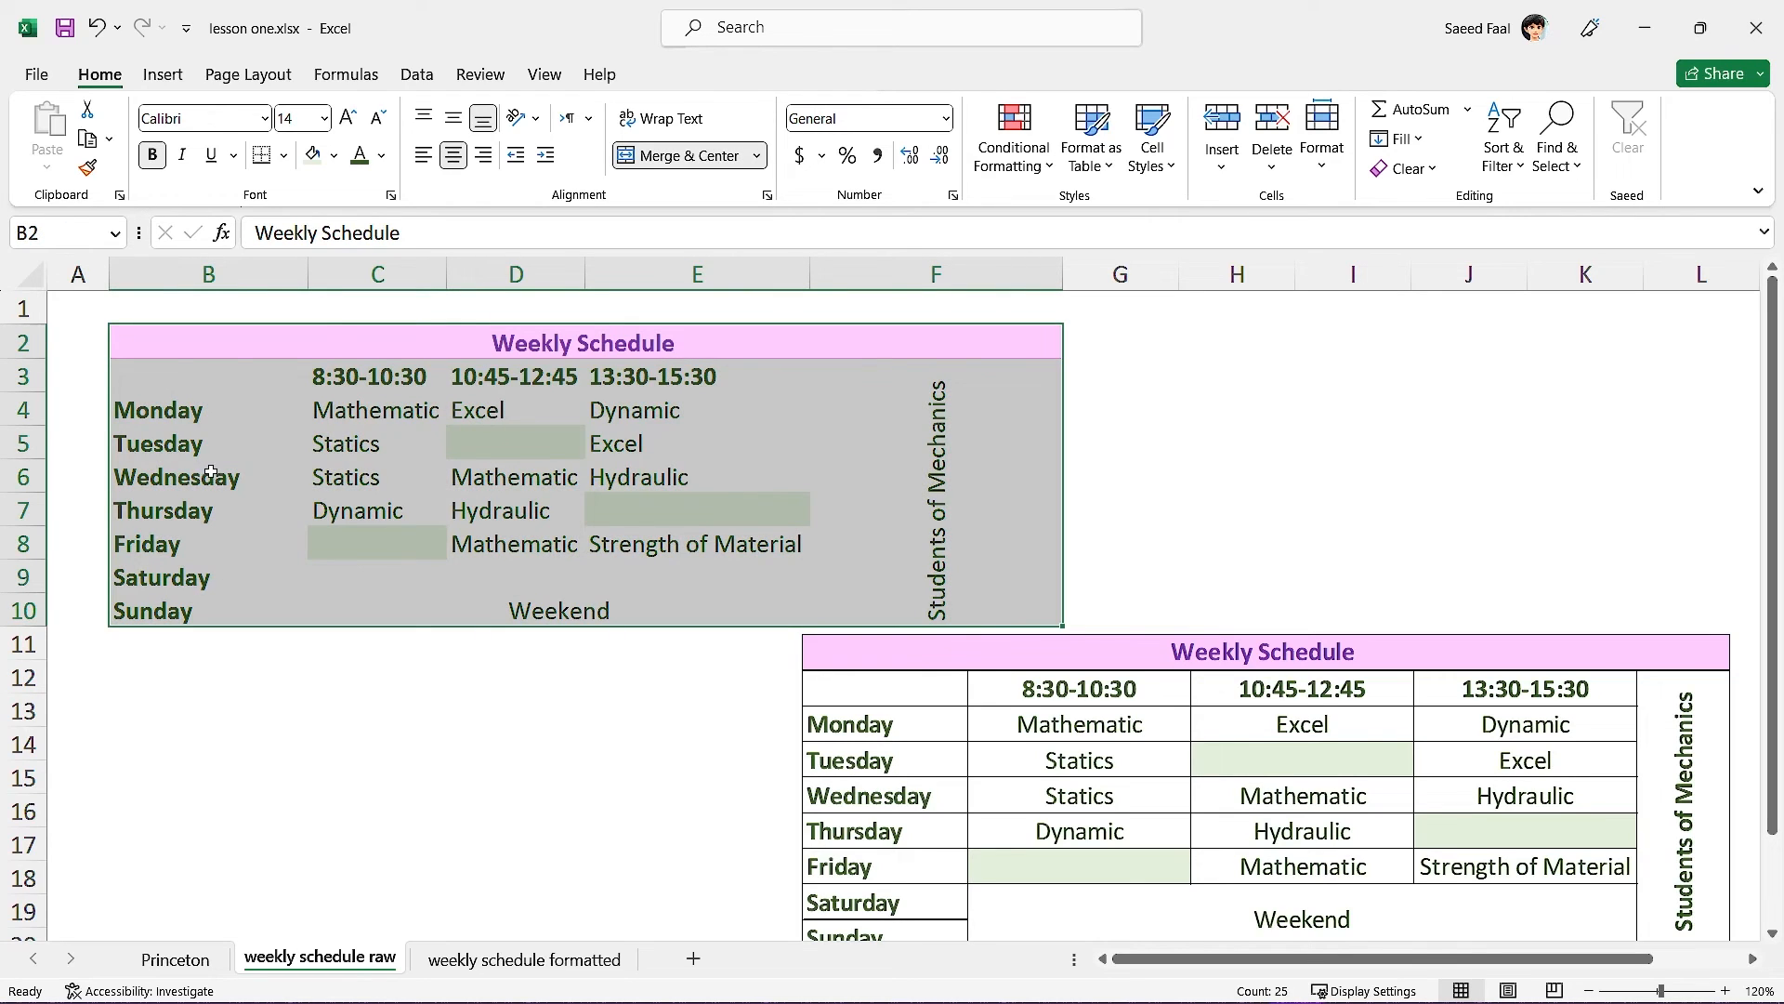
left_click(289, 165)
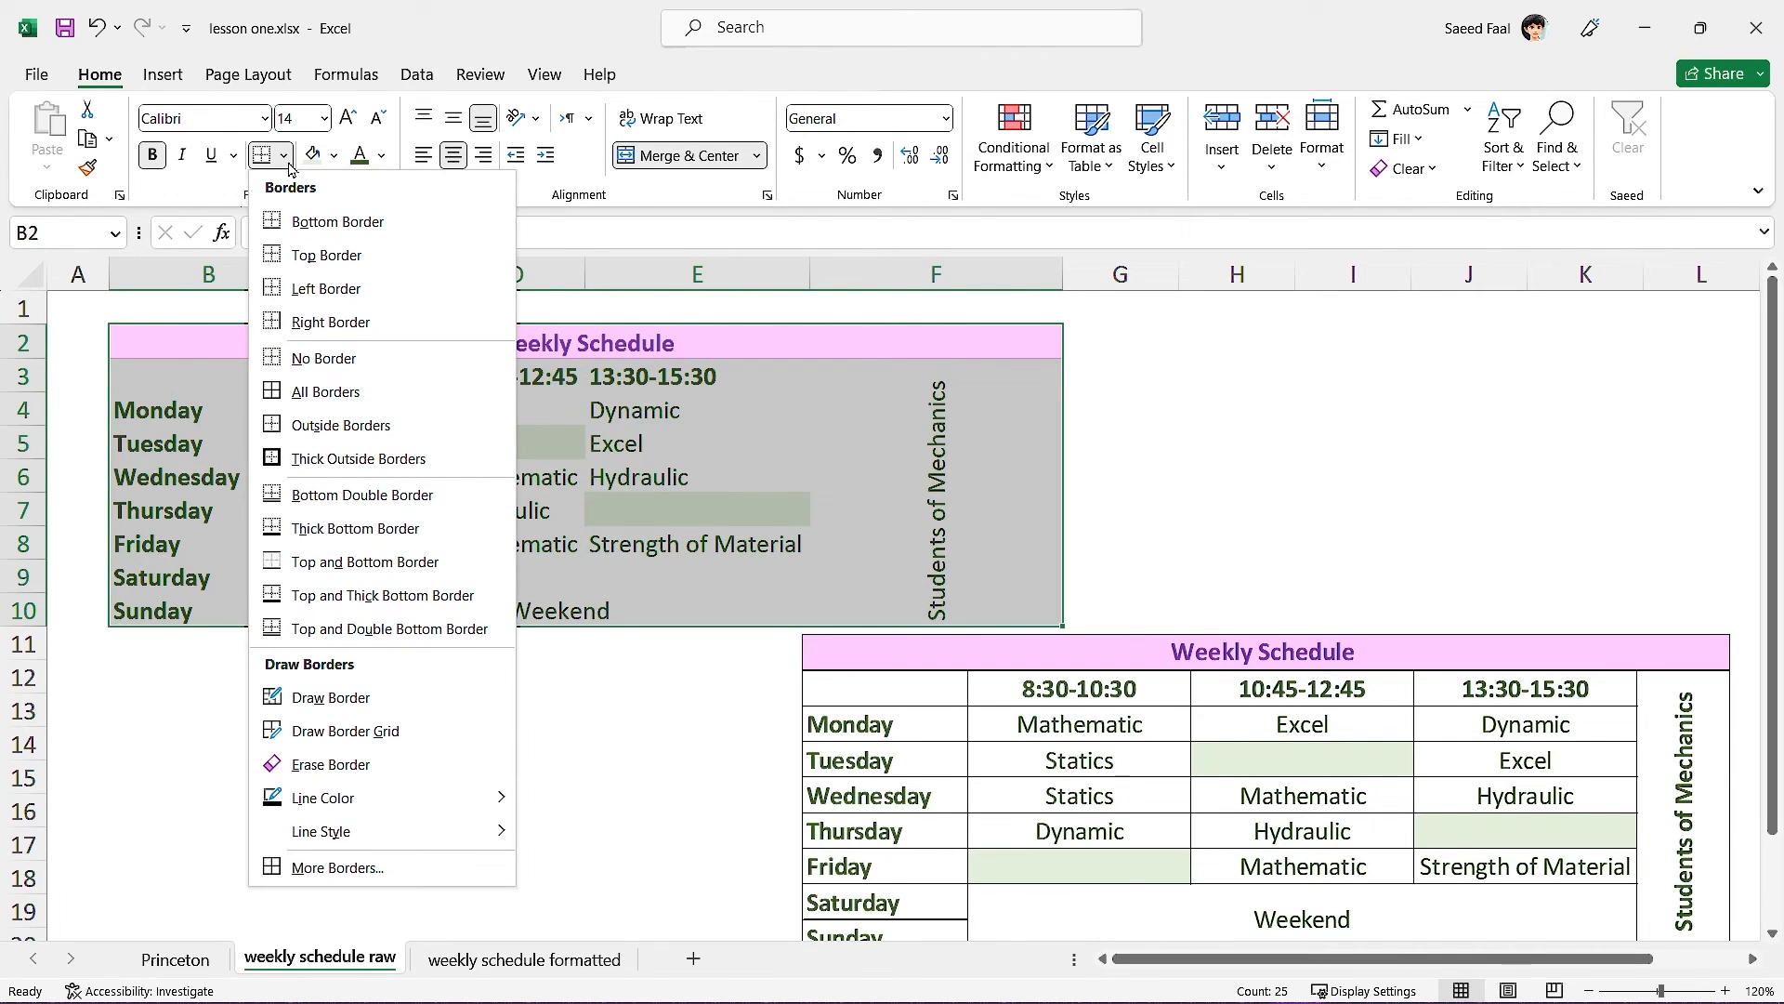
left_click(382, 398)
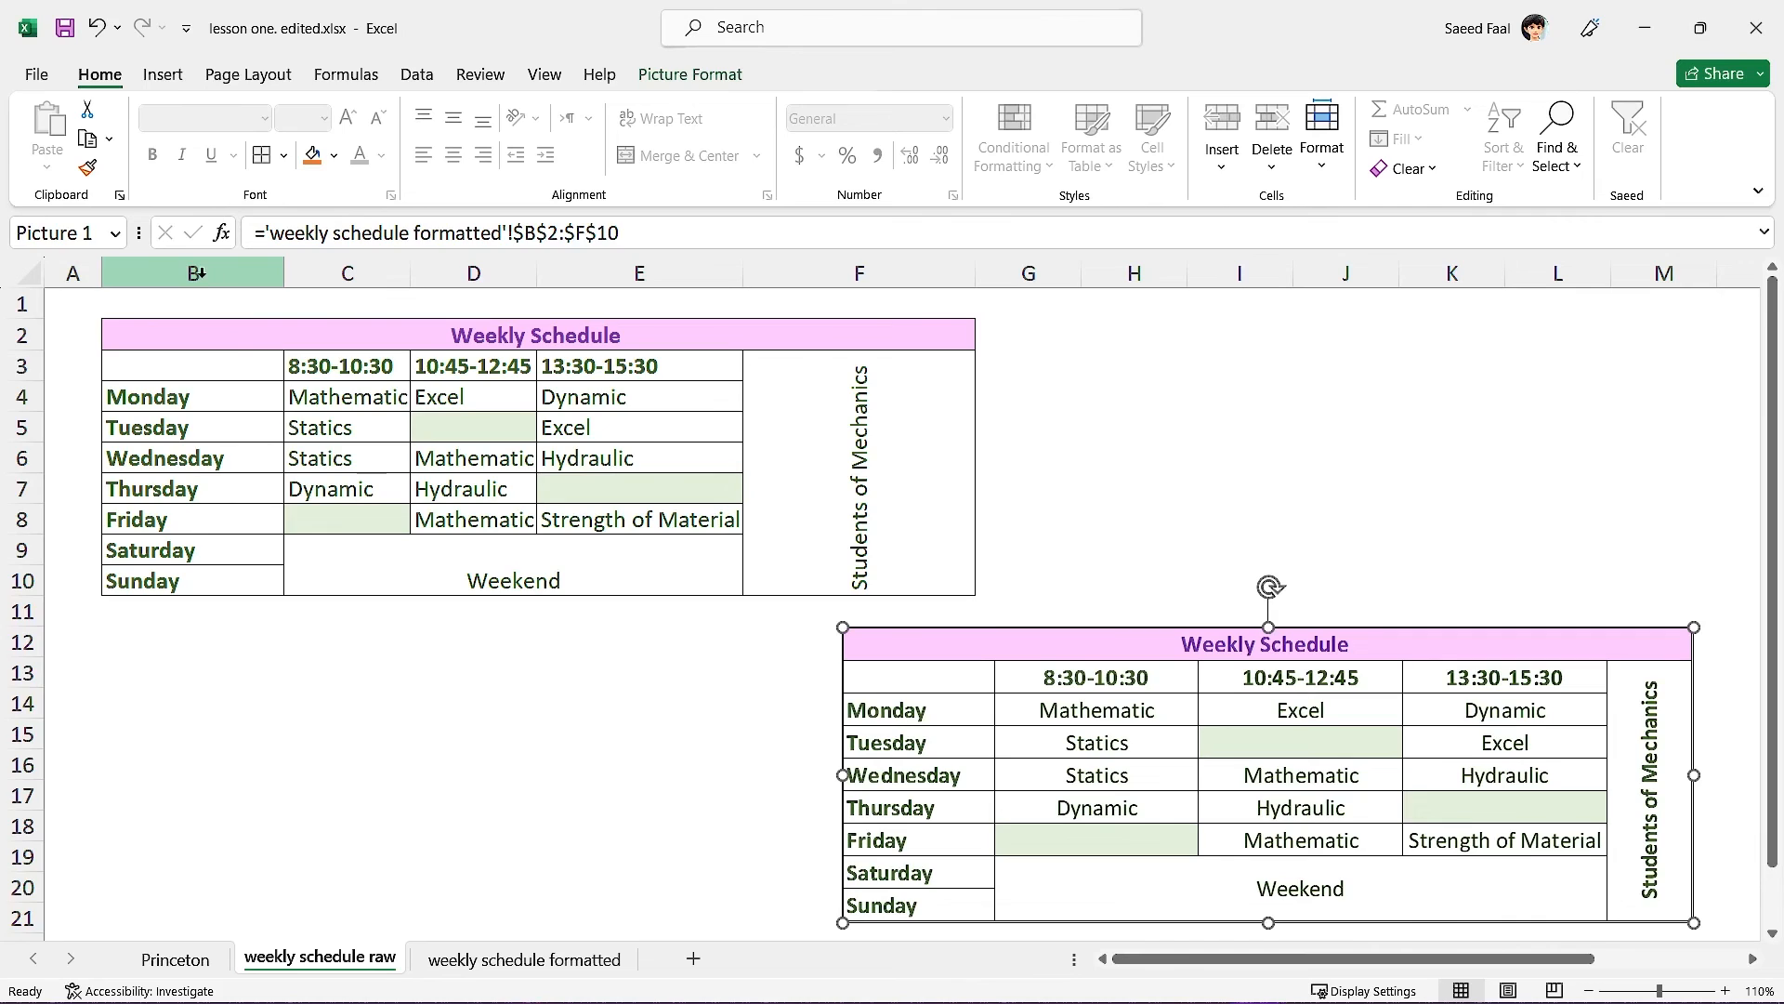
left_click_drag(221, 278, 824, 279)
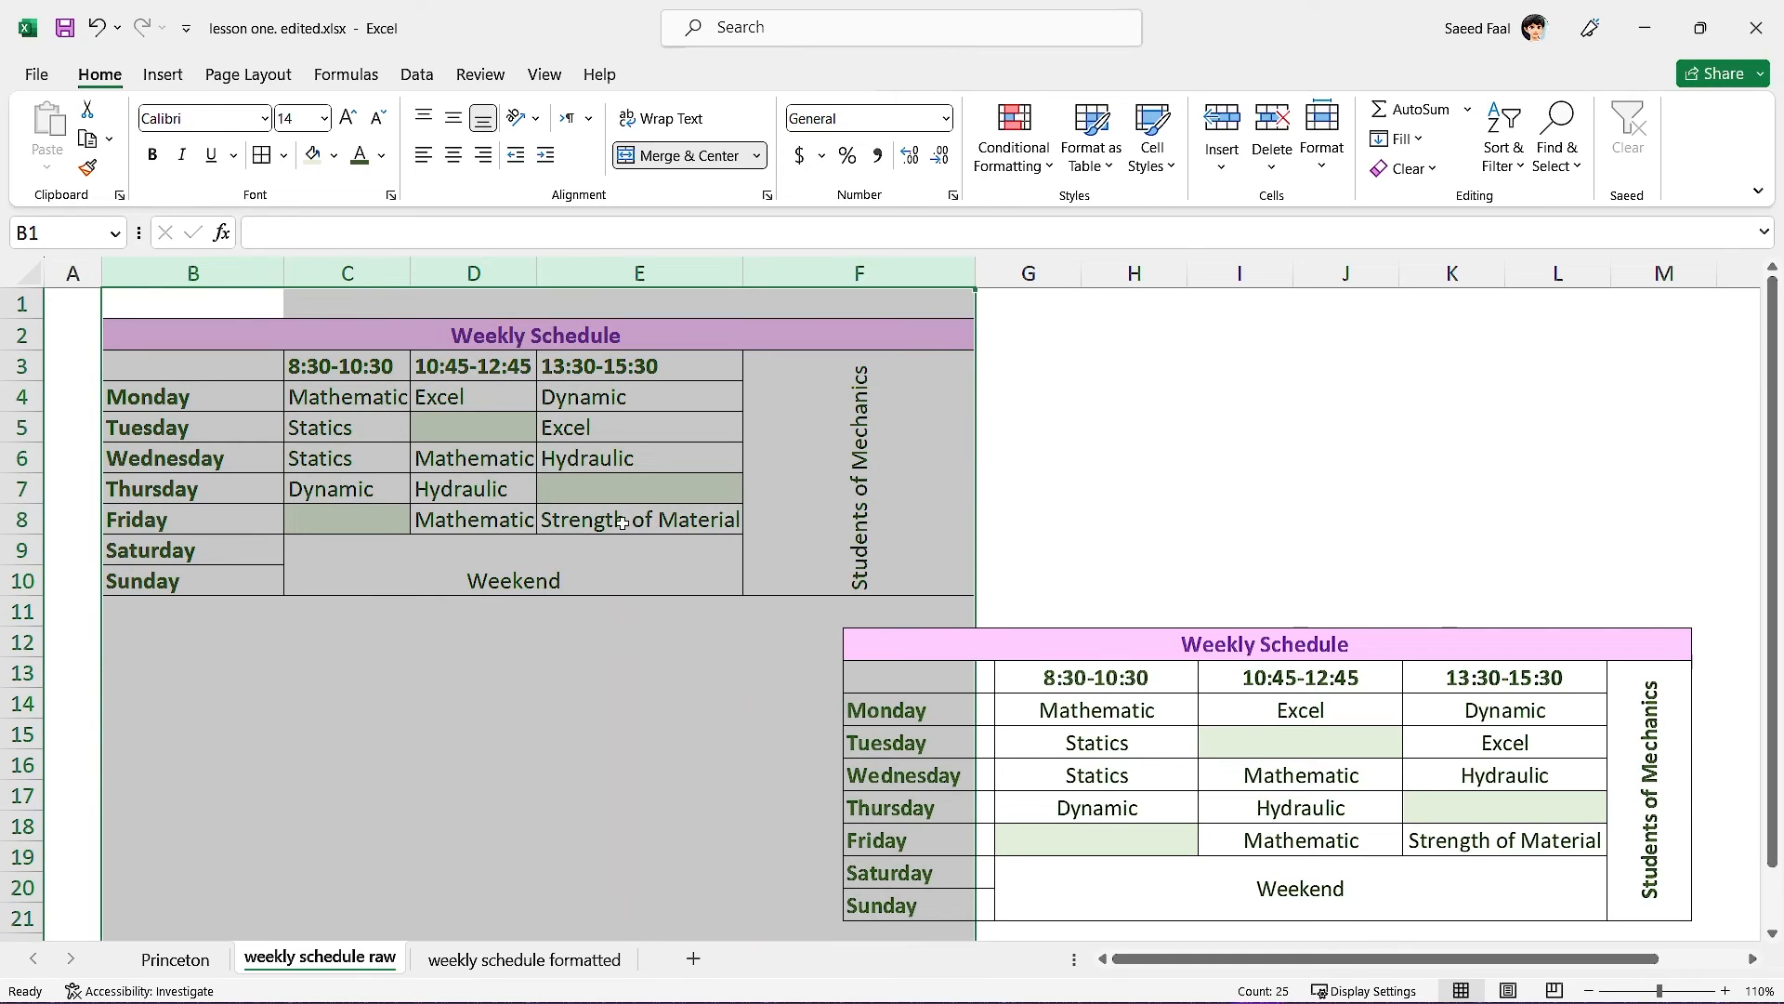
Widen columns B through F to 16.67.
double_click(743, 274)
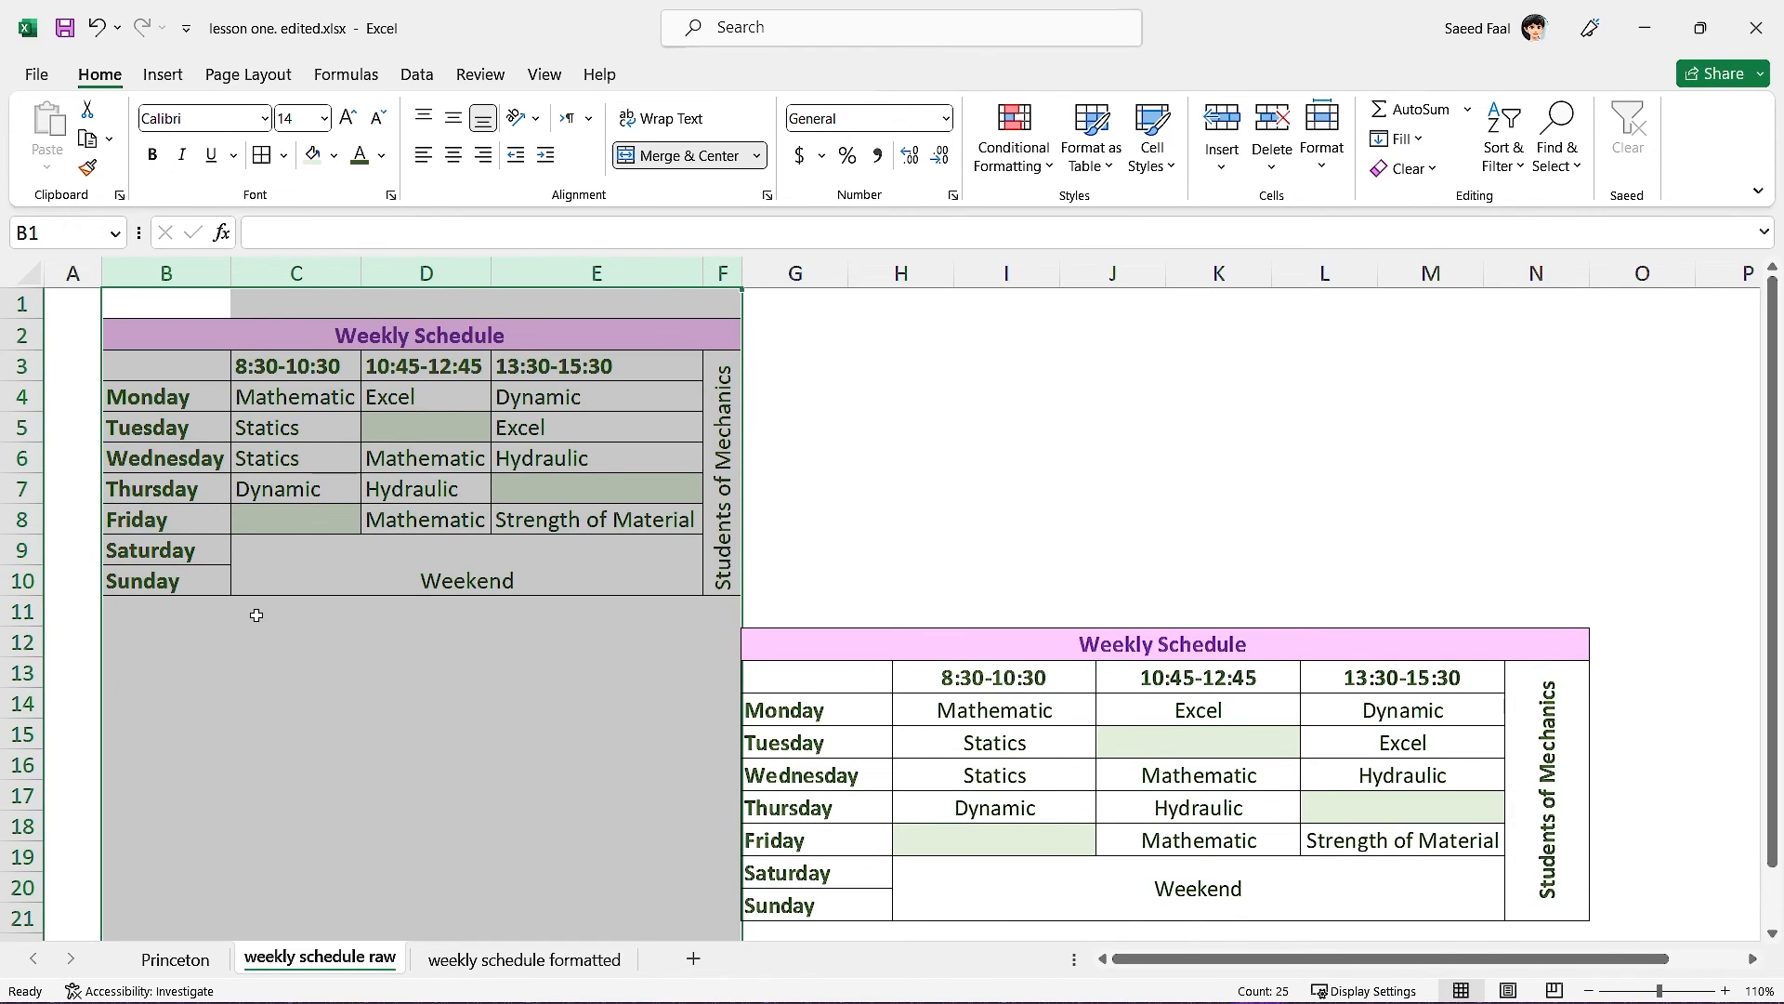
key("ctrl+z")
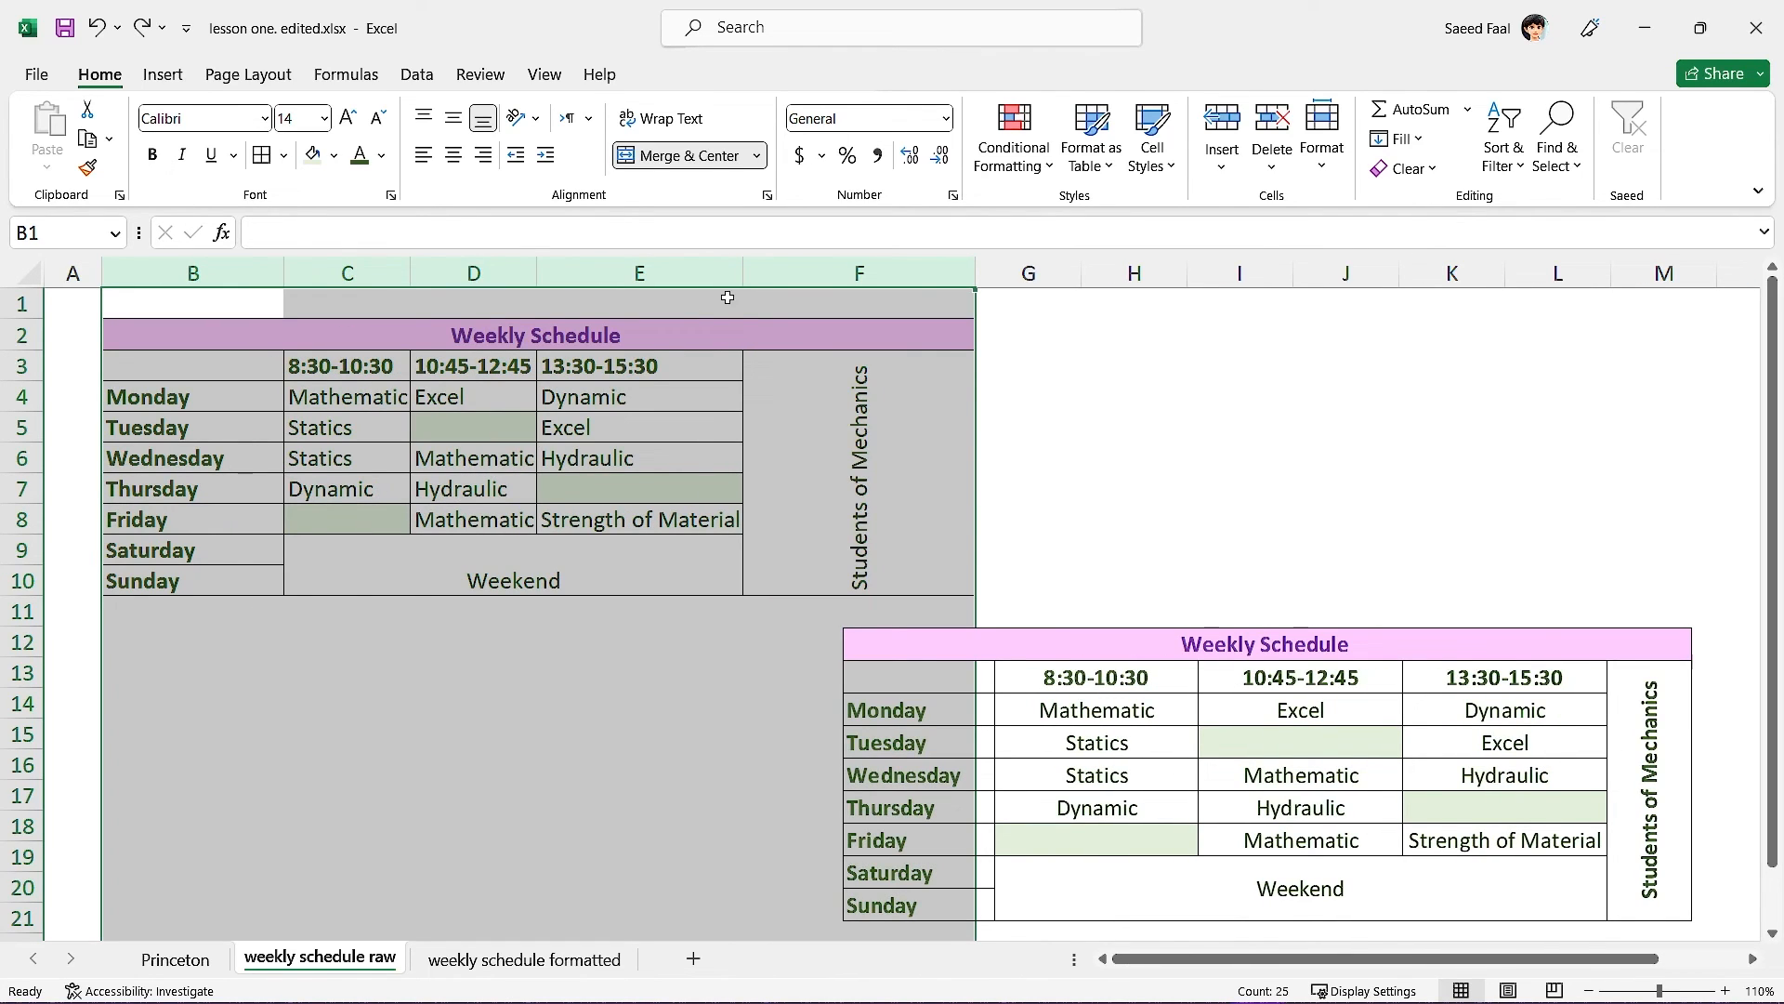
left_click_drag(744, 274, 751, 275)
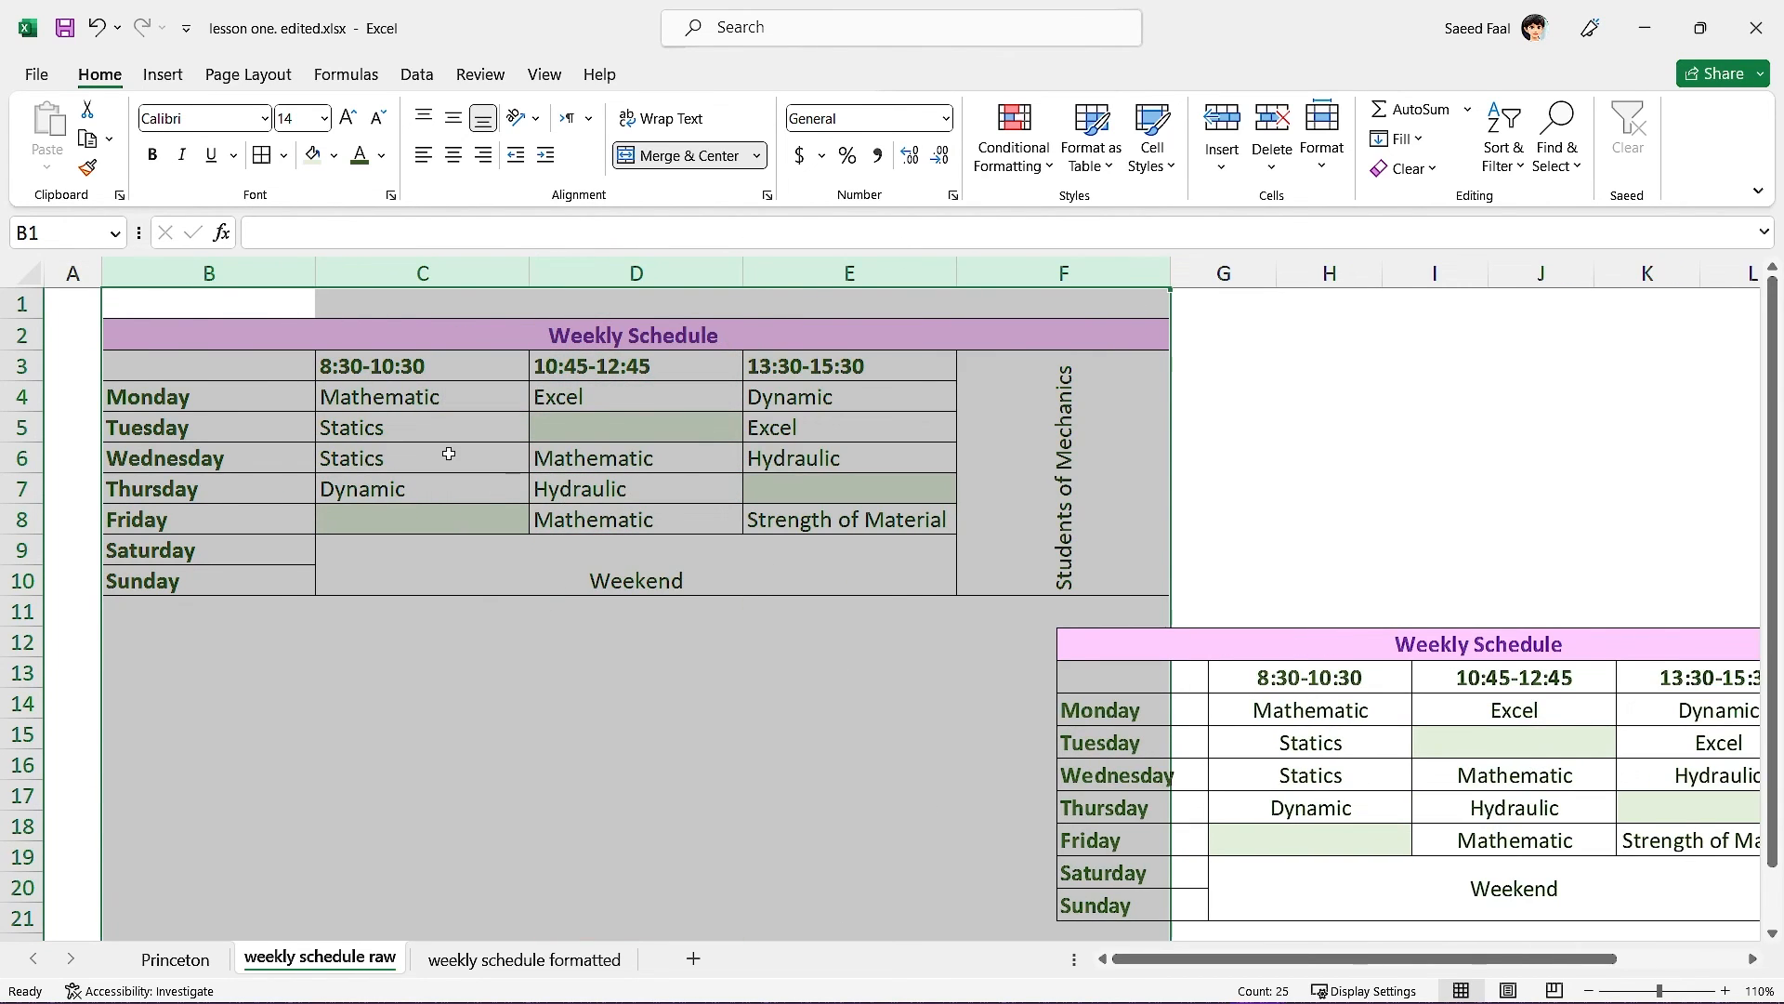
left_click(419, 404)
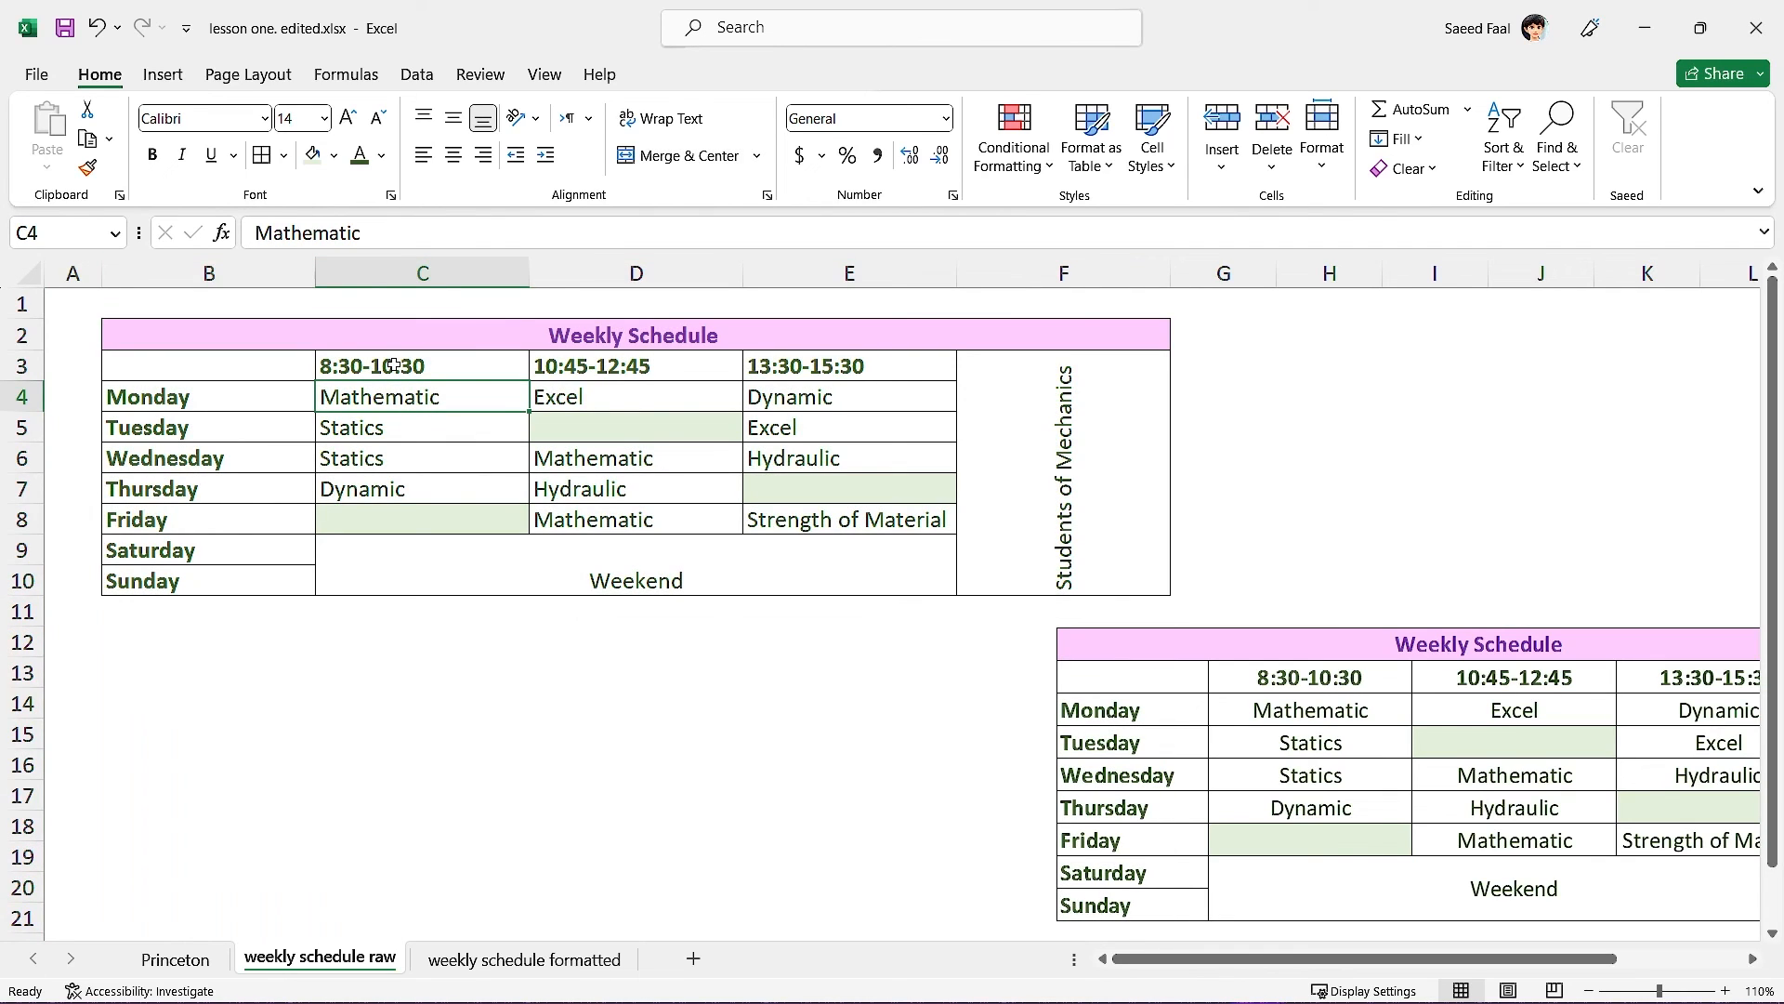
Centre the class entries C3:E10 horizontally and vertically.
left_click_drag(394, 365, 701, 567)
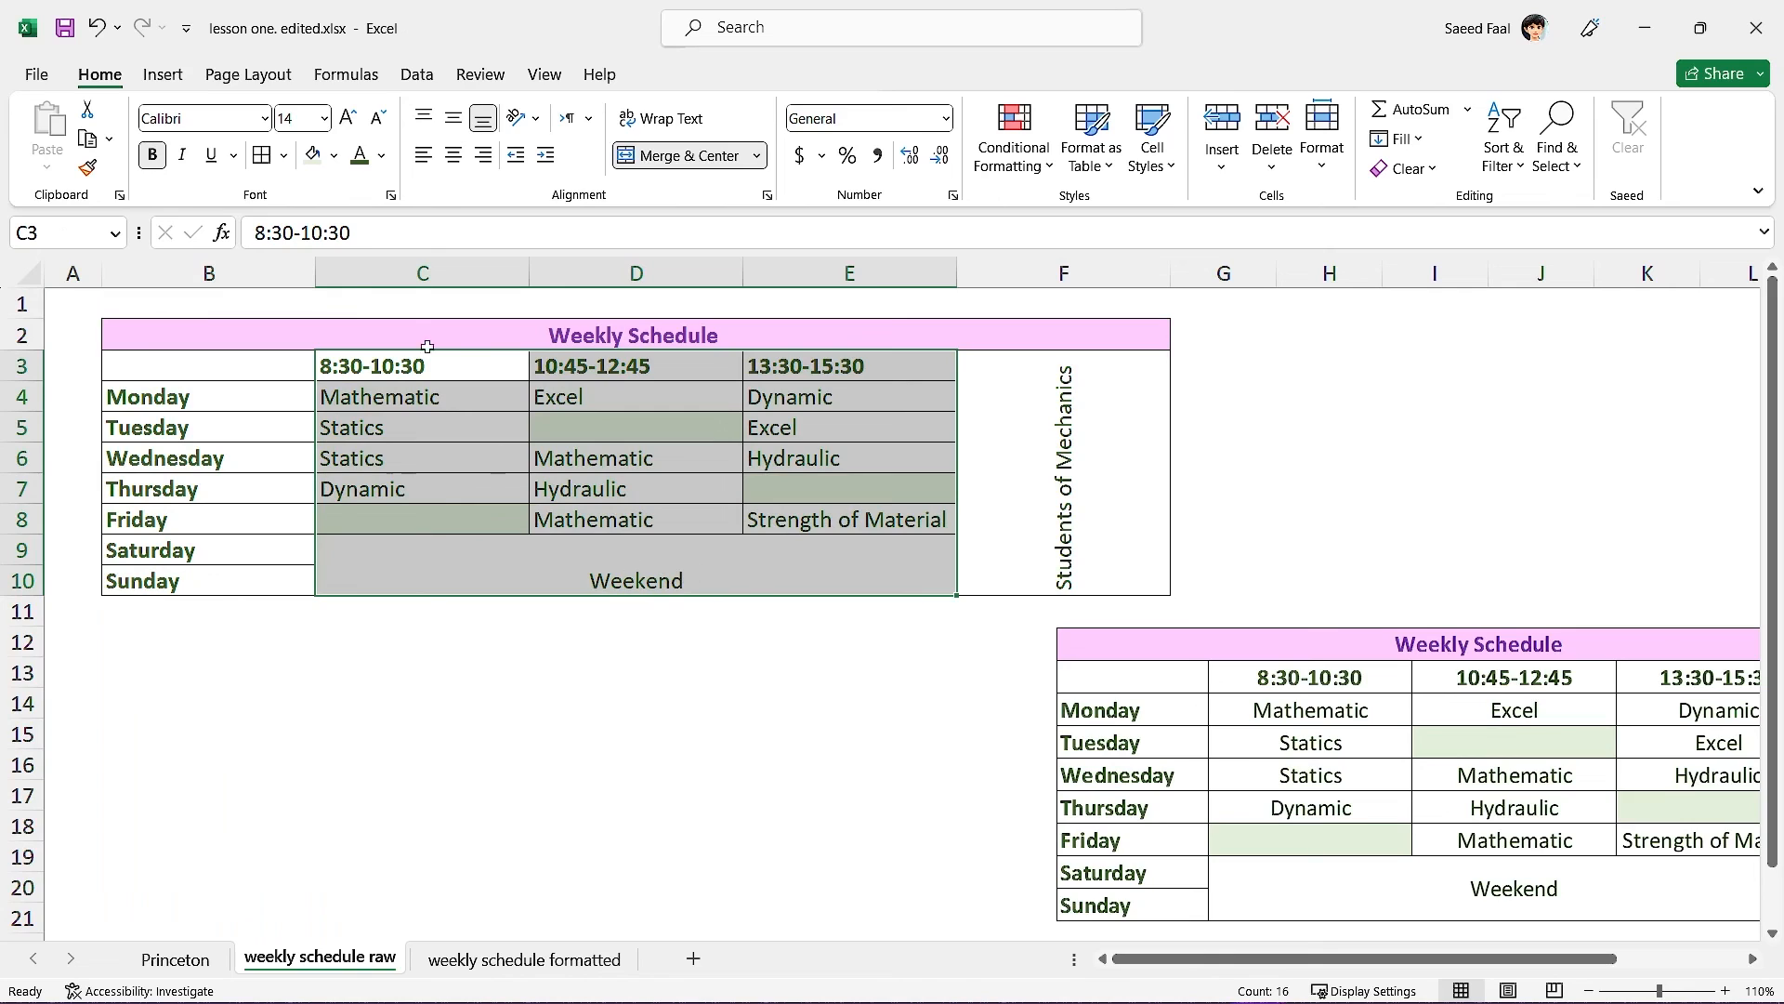
left_click(454, 155)
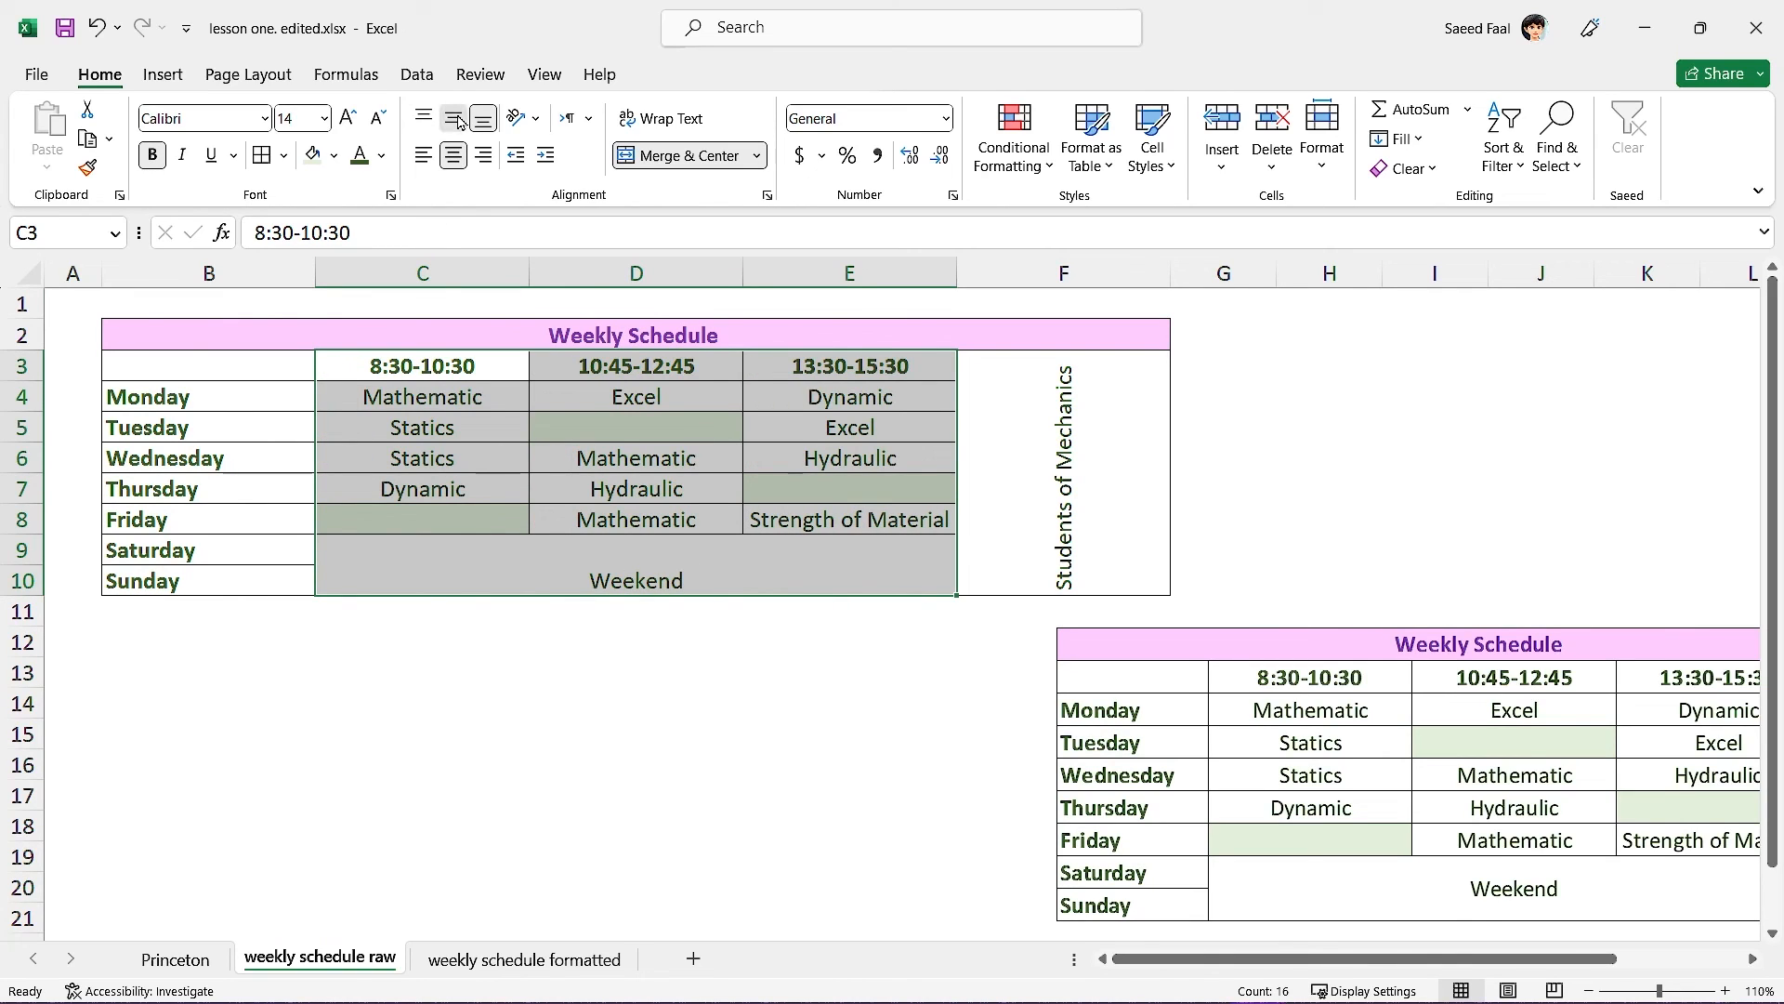
left_click(454, 119)
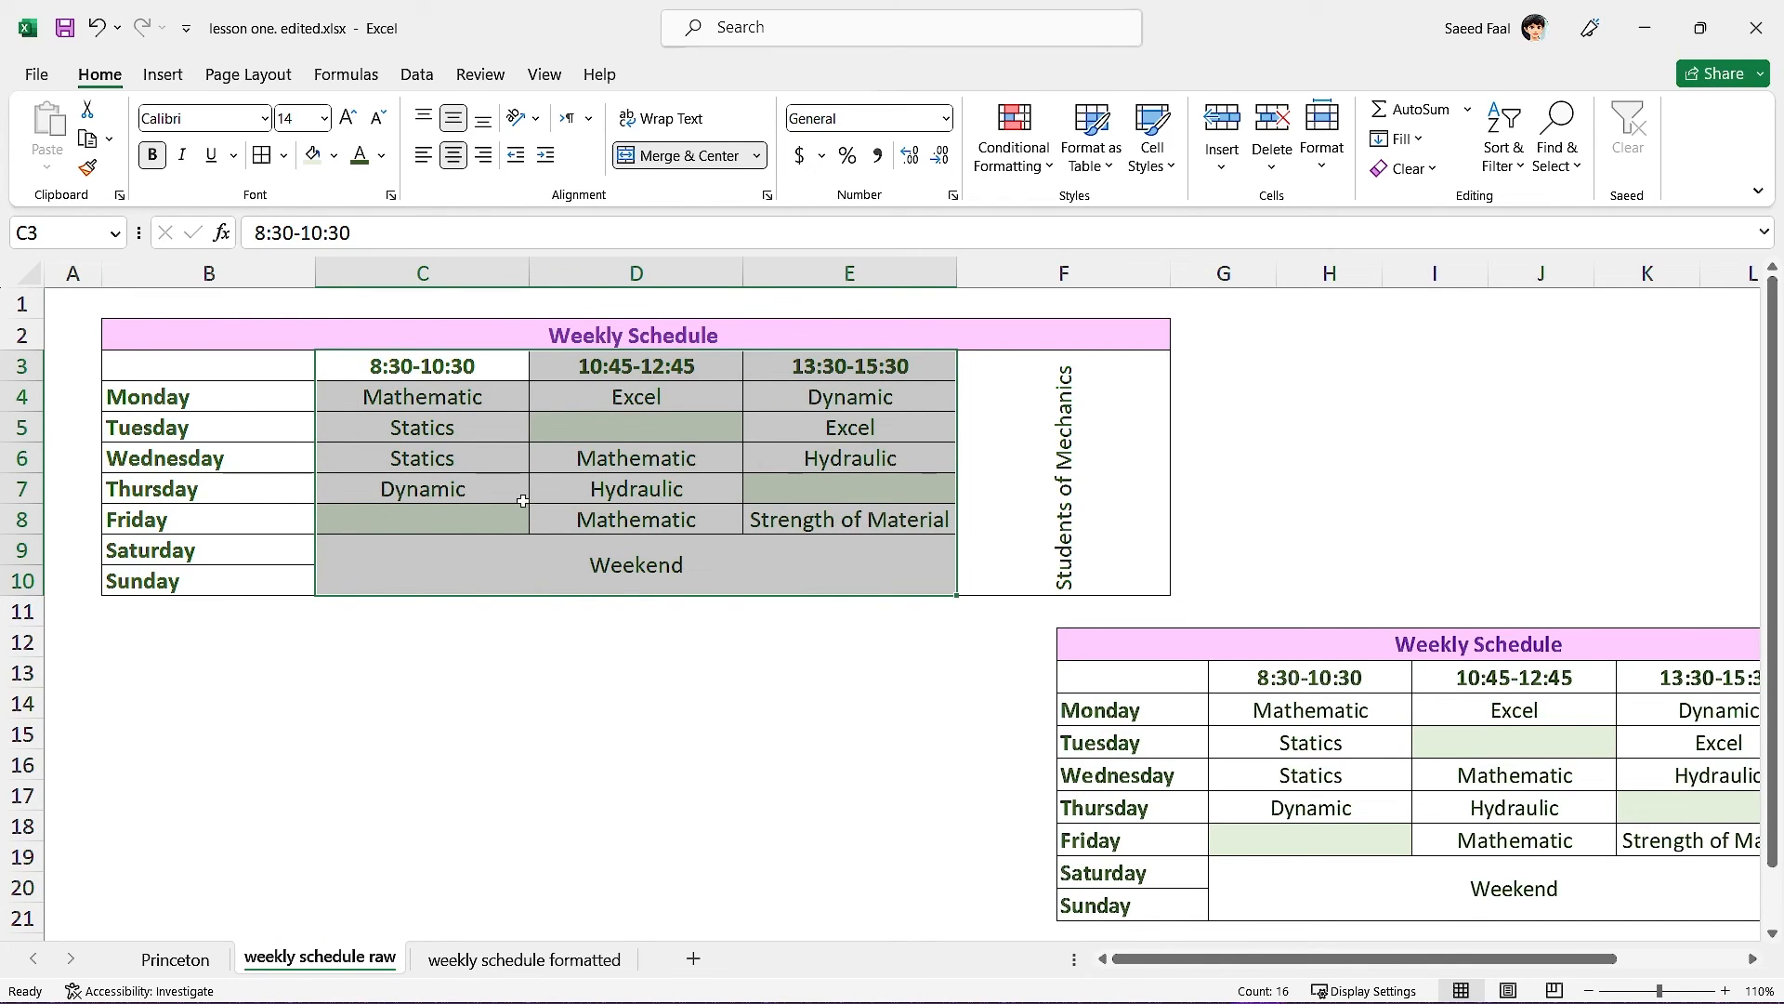
Narrow columns F and B to fit, and reposition the reference picture.
left_click_drag(1171, 272, 1061, 274)
left_click_drag(310, 276, 238, 275)
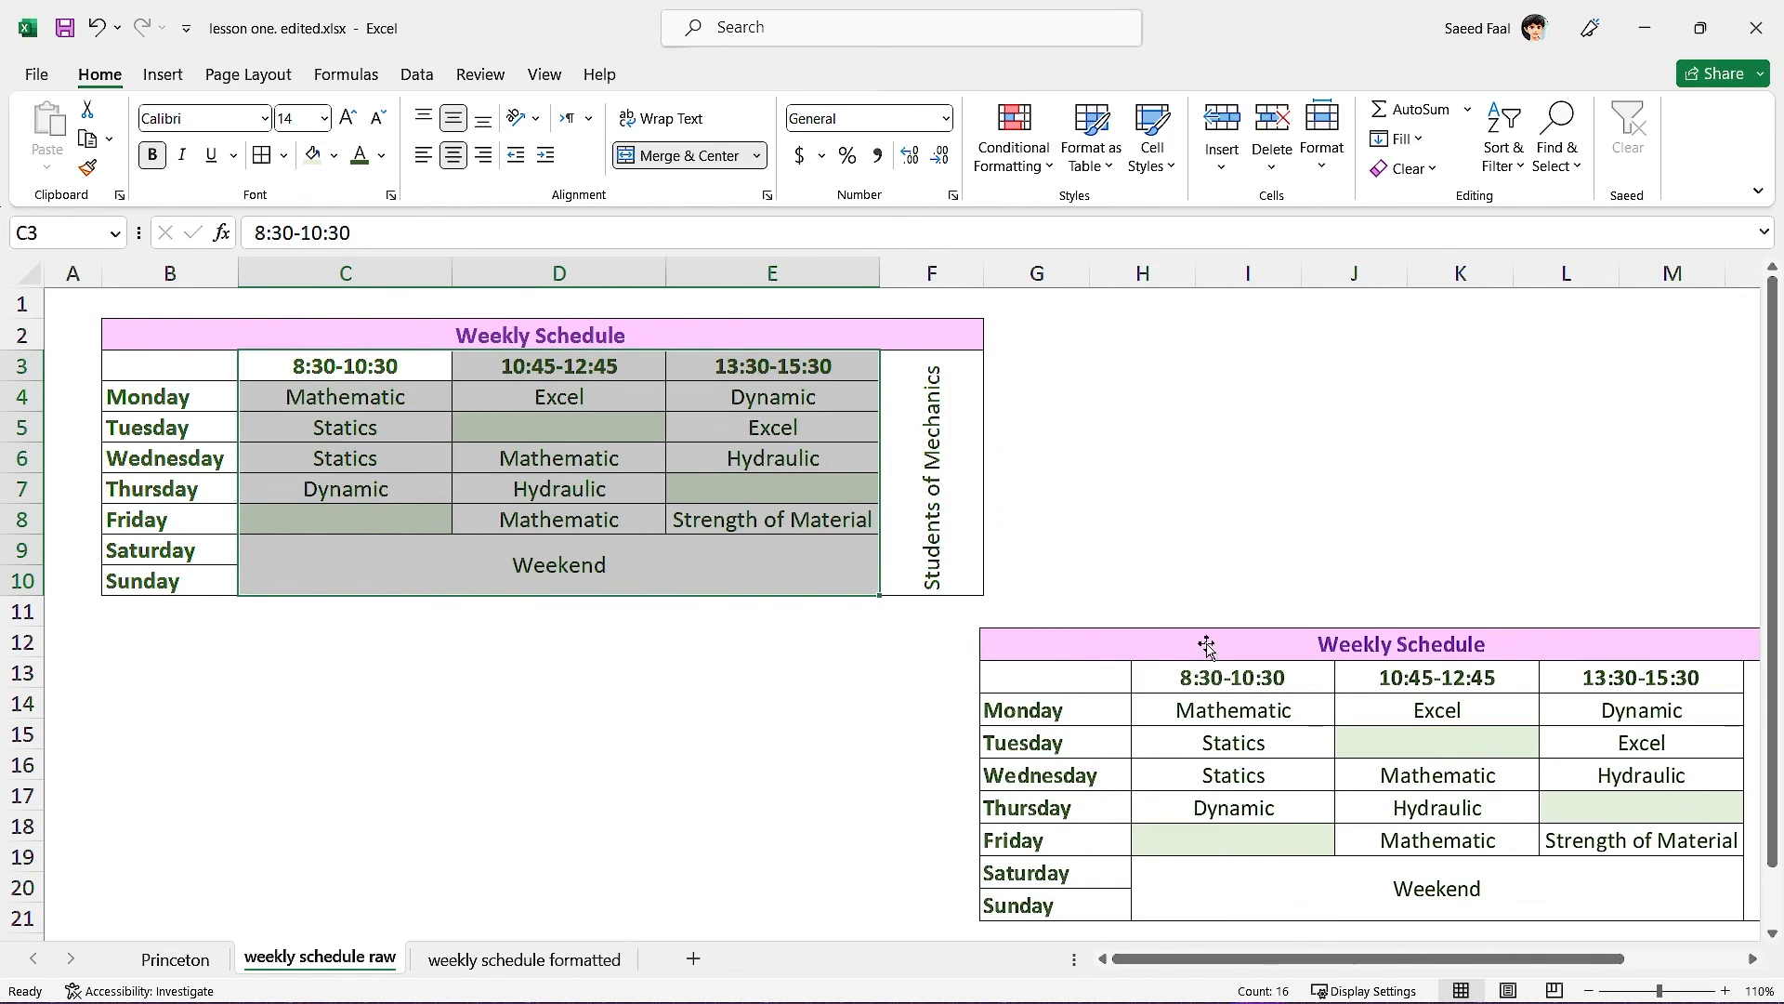
left_click_drag(1206, 644, 1068, 637)
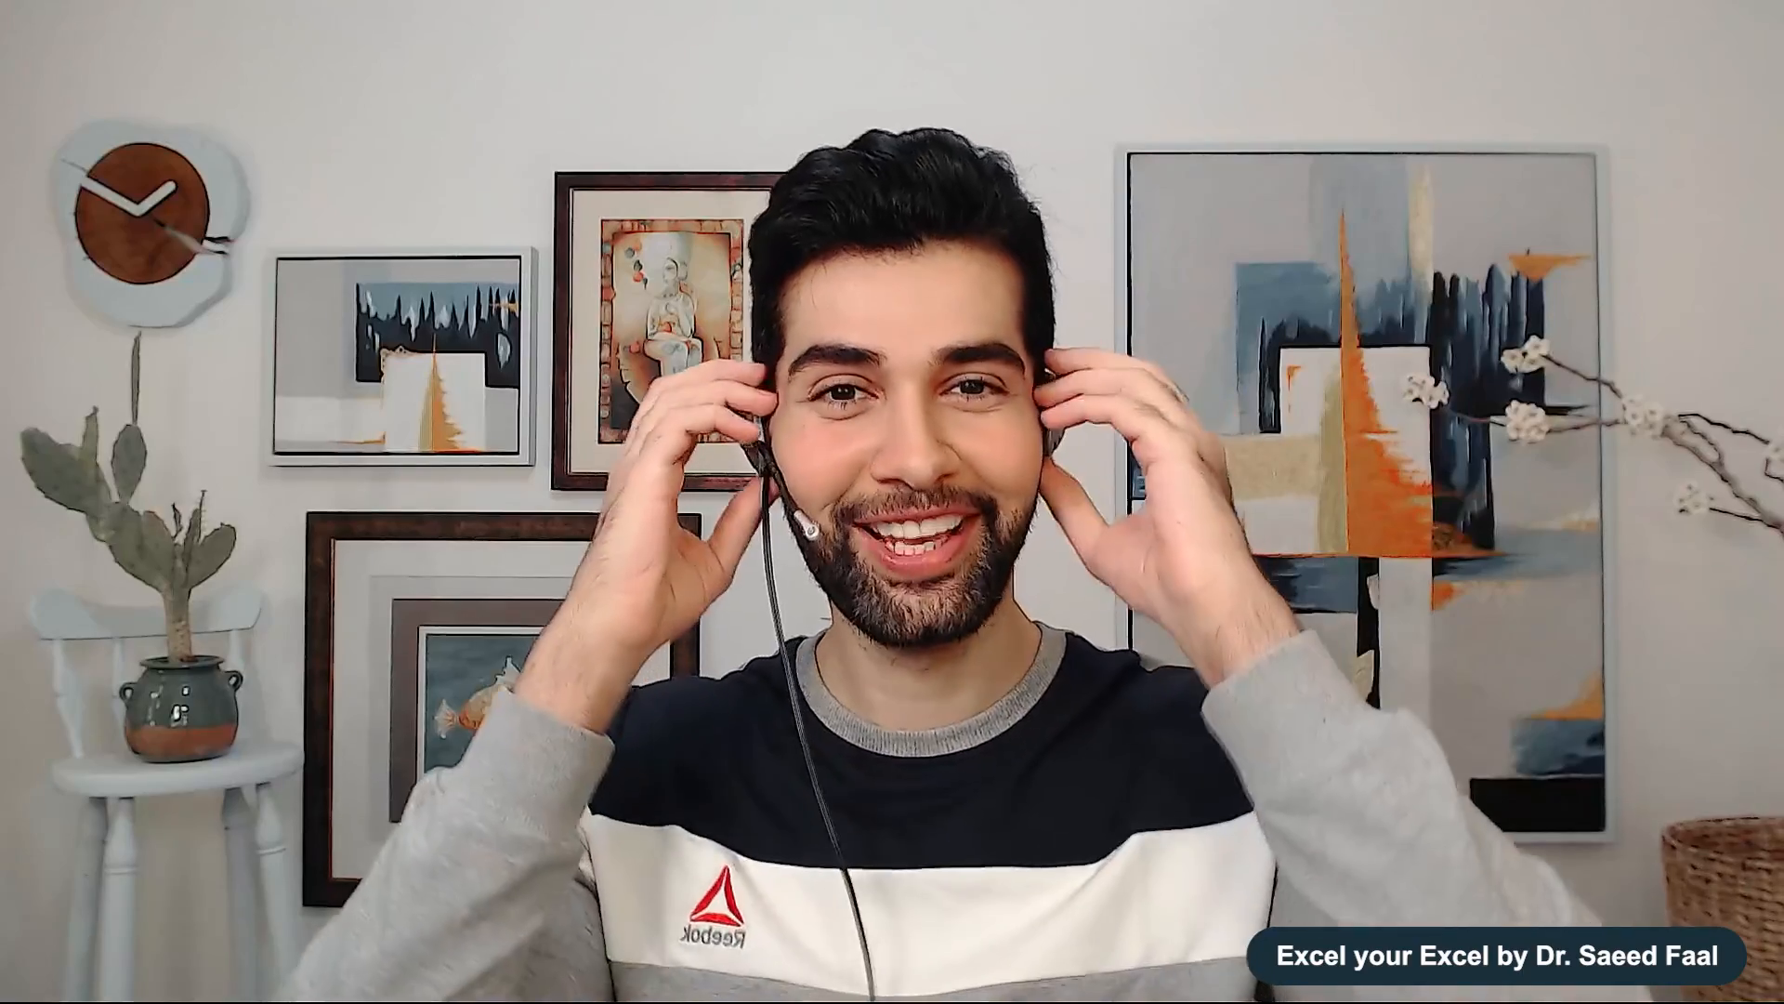